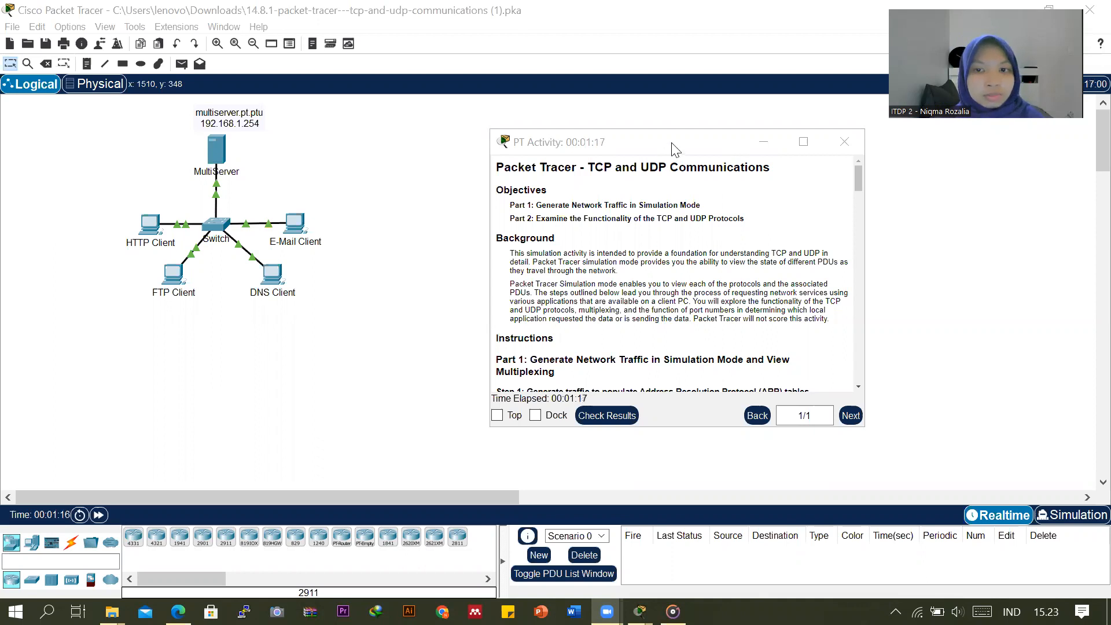
Step: Review the Step 1 ARP instructions in the activity window and open the Command Prompt on MultiServer
{"action": "left_click_drag", "start_coordinate": [672, 143], "coordinate": [751, 119]}
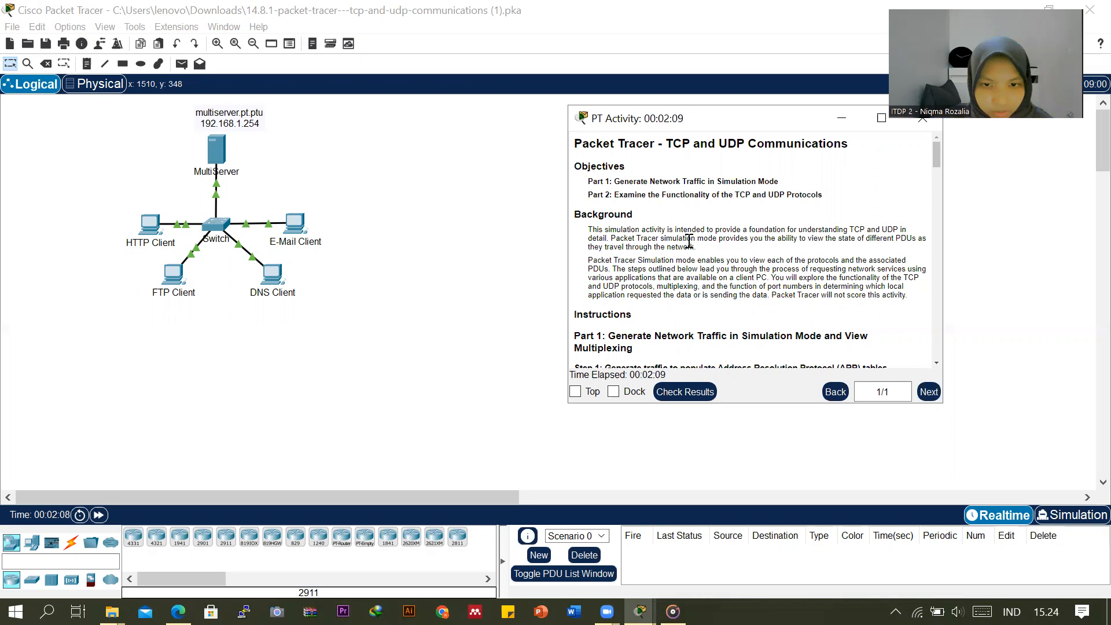
{"action": "scroll", "coordinate": [689, 242], "scroll_direction": "down", "scroll_amount": 3}
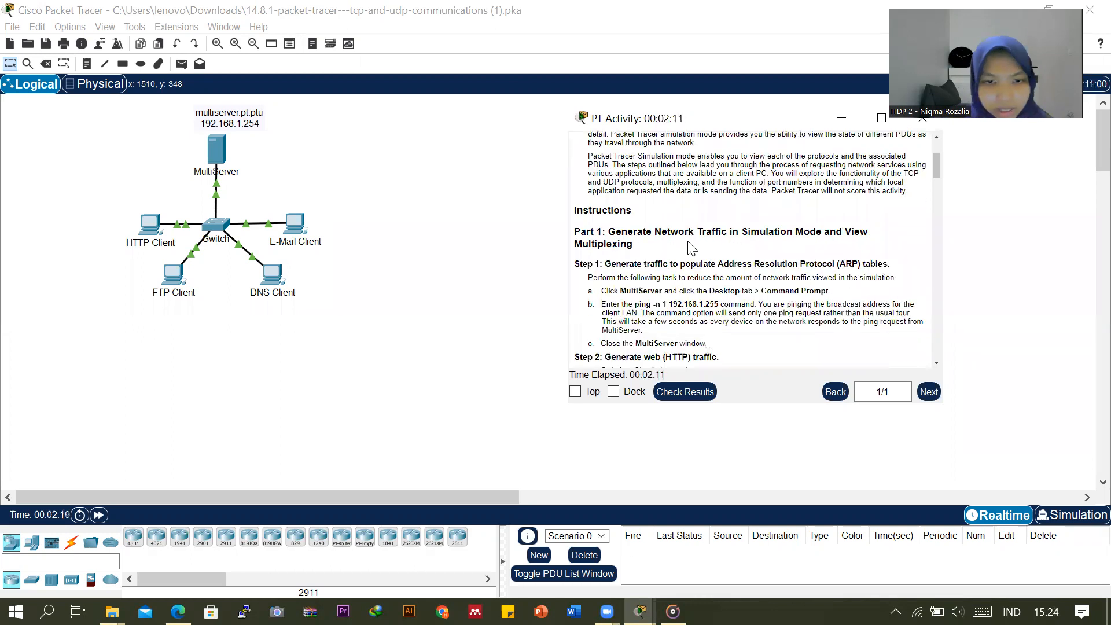
{"action": "scroll", "coordinate": [692, 248], "scroll_direction": "down", "scroll_amount": 2}
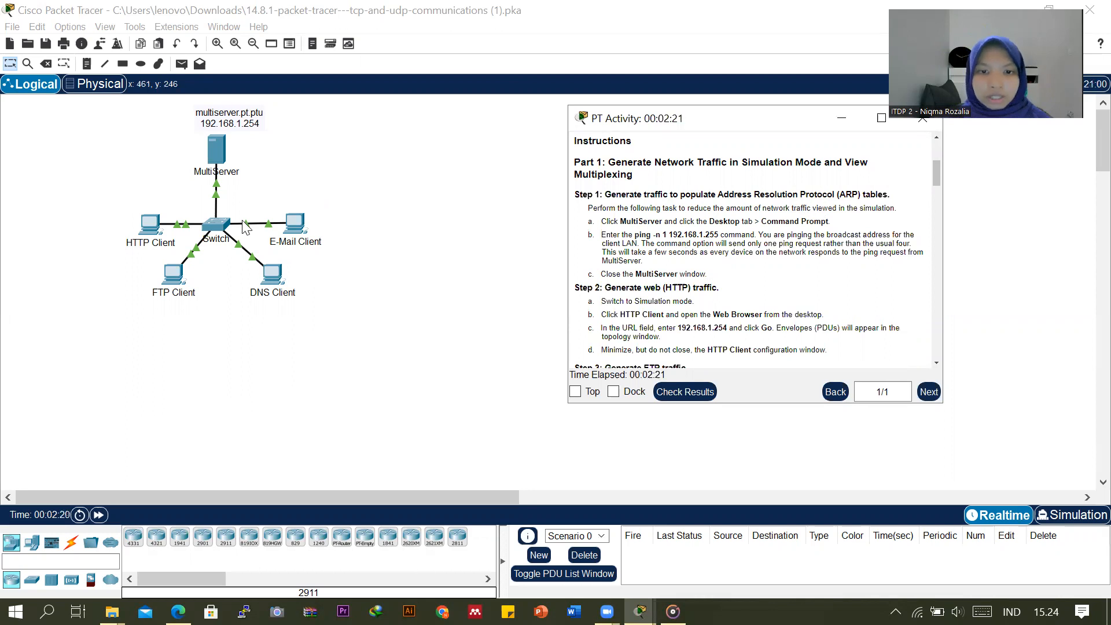
{"action": "left_click", "coordinate": [221, 155]}
{"action": "left_click", "coordinate": [553, 188]}
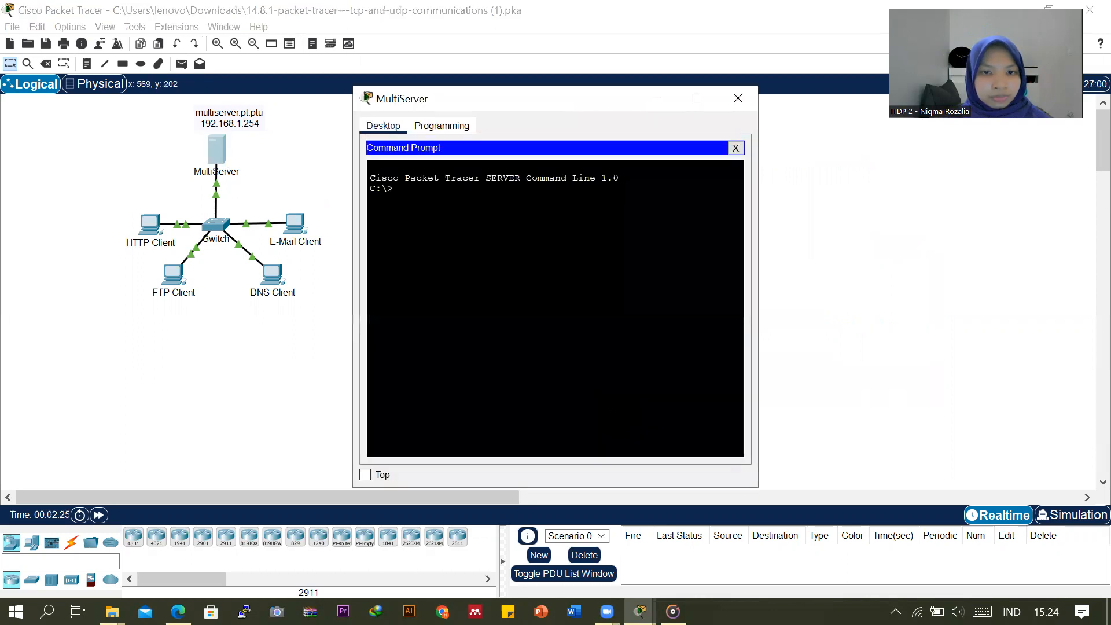
Step: Copy the broadcast ping command from the instructions and run ping -n 1 192.168.1.255 on MultiServer
{"action": "mouse_move", "coordinate": [640, 612]}
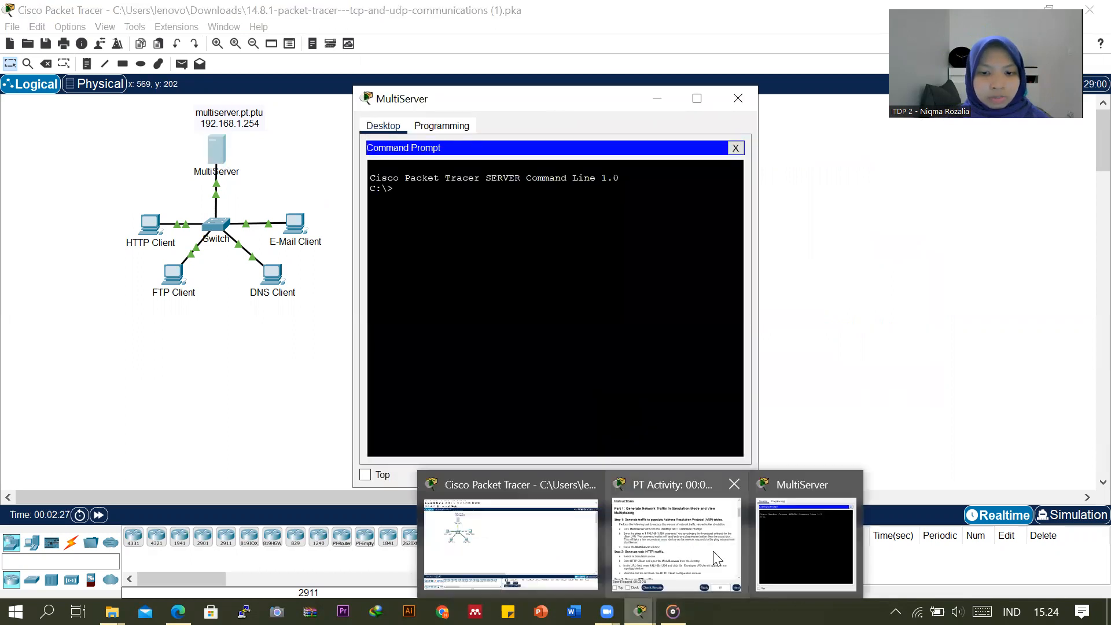
{"action": "left_click", "coordinate": [713, 551]}
{"action": "left_click_drag", "start_coordinate": [635, 235], "coordinate": [719, 233]}
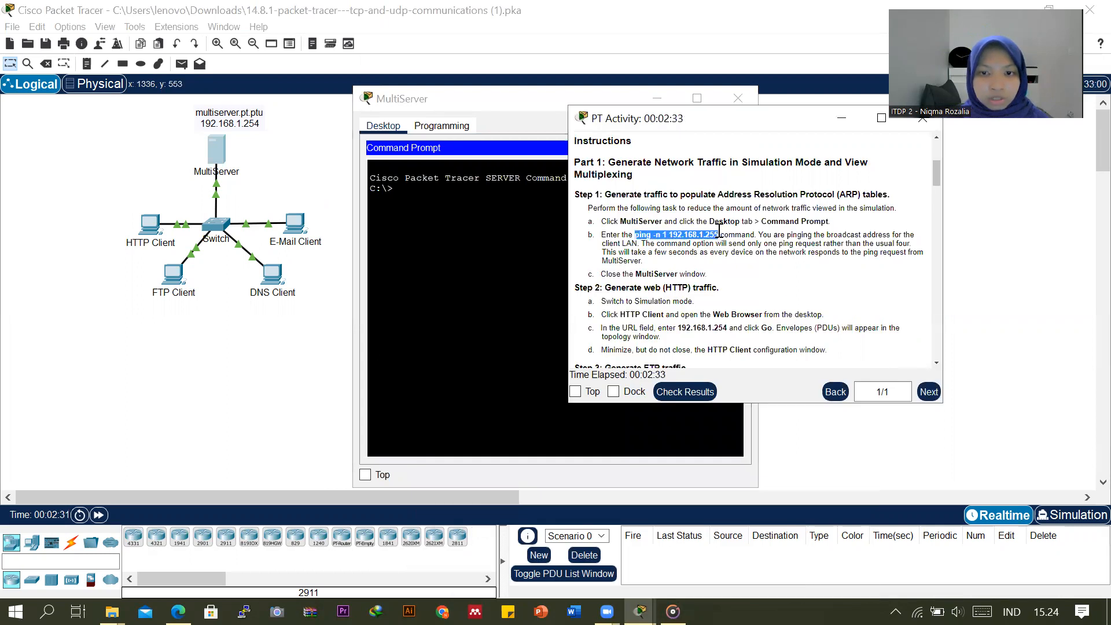
{"action": "right_click", "coordinate": [704, 236]}
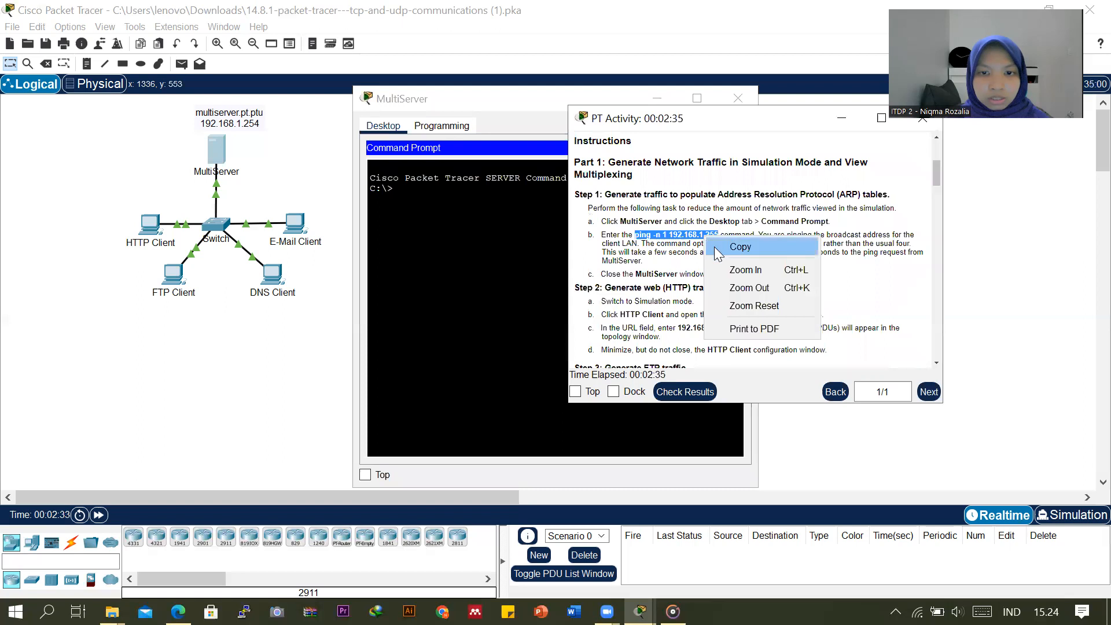
{"action": "left_click", "coordinate": [714, 246]}
{"action": "left_click", "coordinate": [405, 191]}
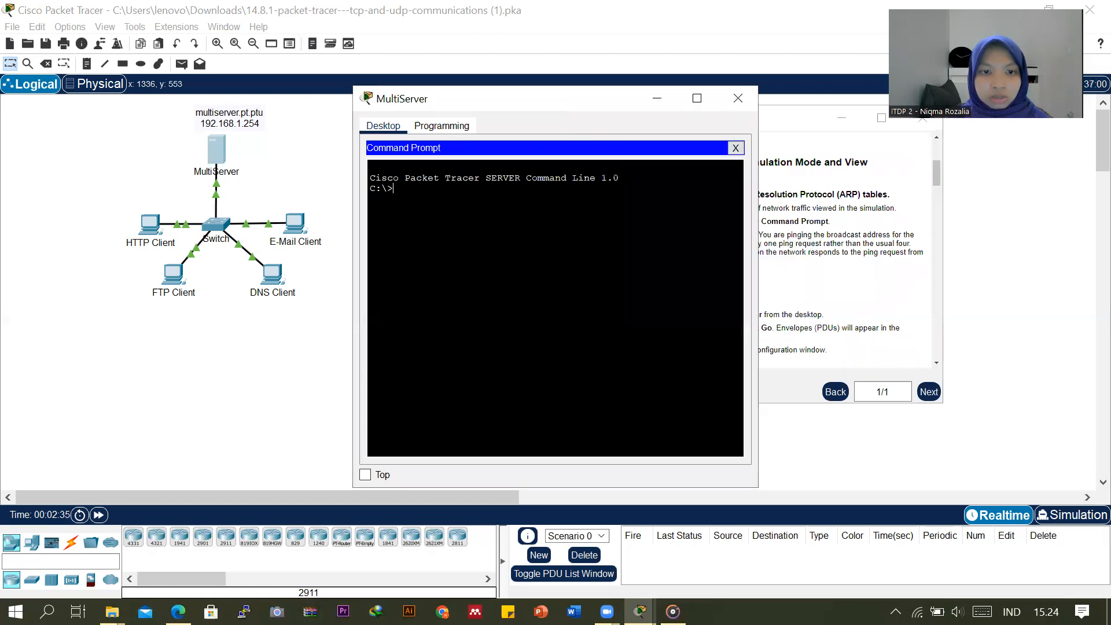
{"action": "left_click", "coordinate": [467, 228]}
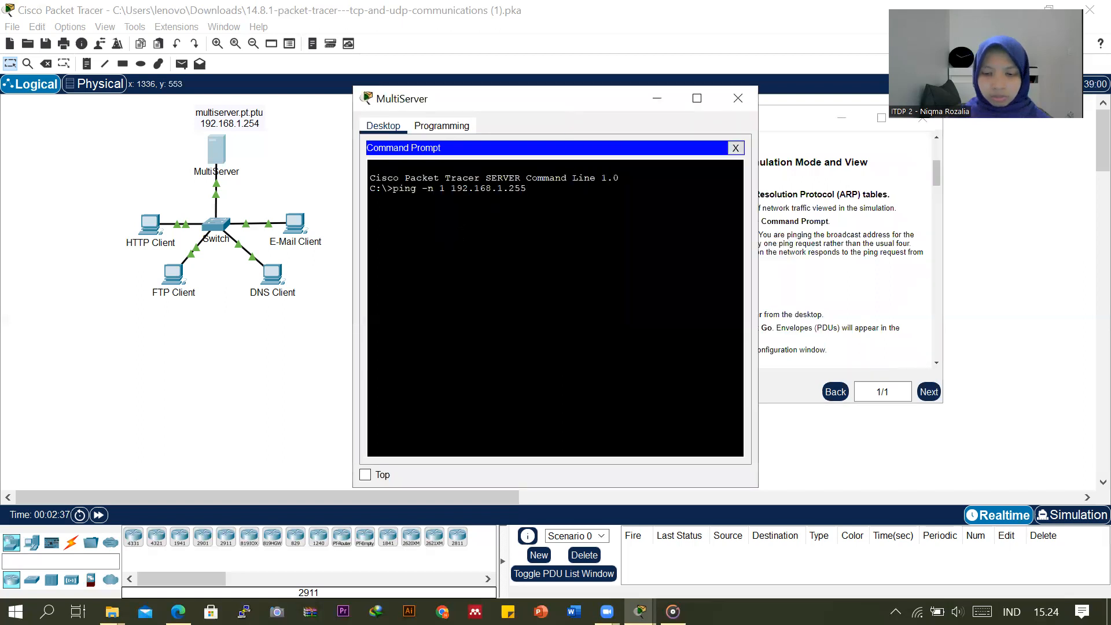
{"action": "key", "text": "Return"}
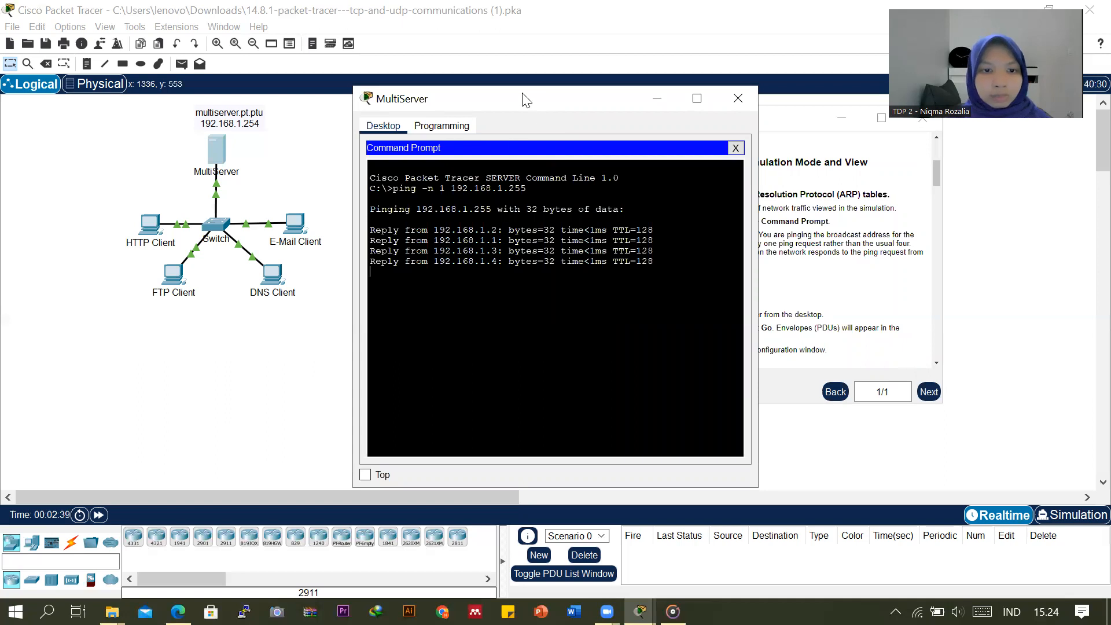
Step: Move the MultiServer window clear of the instructions to review the ping replies, and close it
{"action": "left_click_drag", "start_coordinate": [526, 100], "coordinate": [608, 83]}
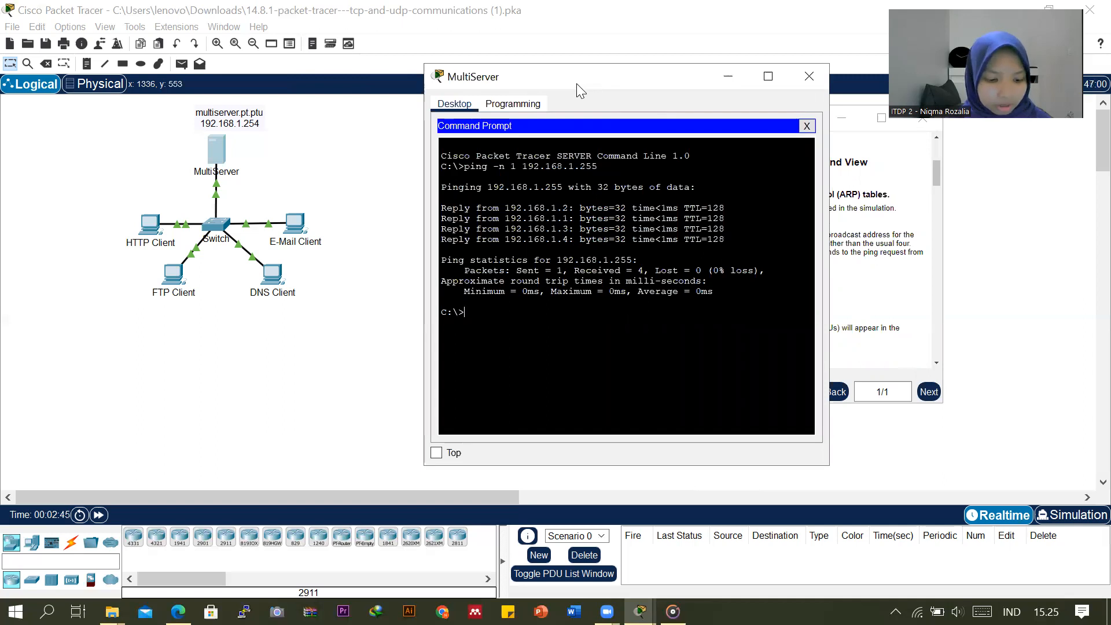
{"action": "left_click_drag", "start_coordinate": [576, 84], "coordinate": [559, 125]}
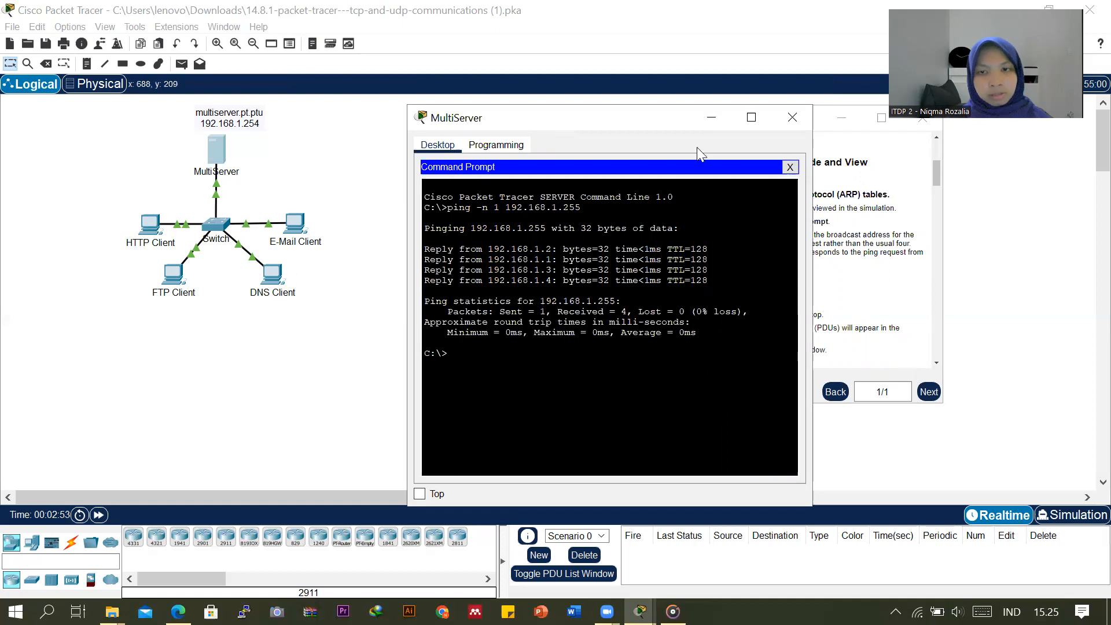
{"action": "left_click_drag", "start_coordinate": [660, 127], "coordinate": [389, 89]}
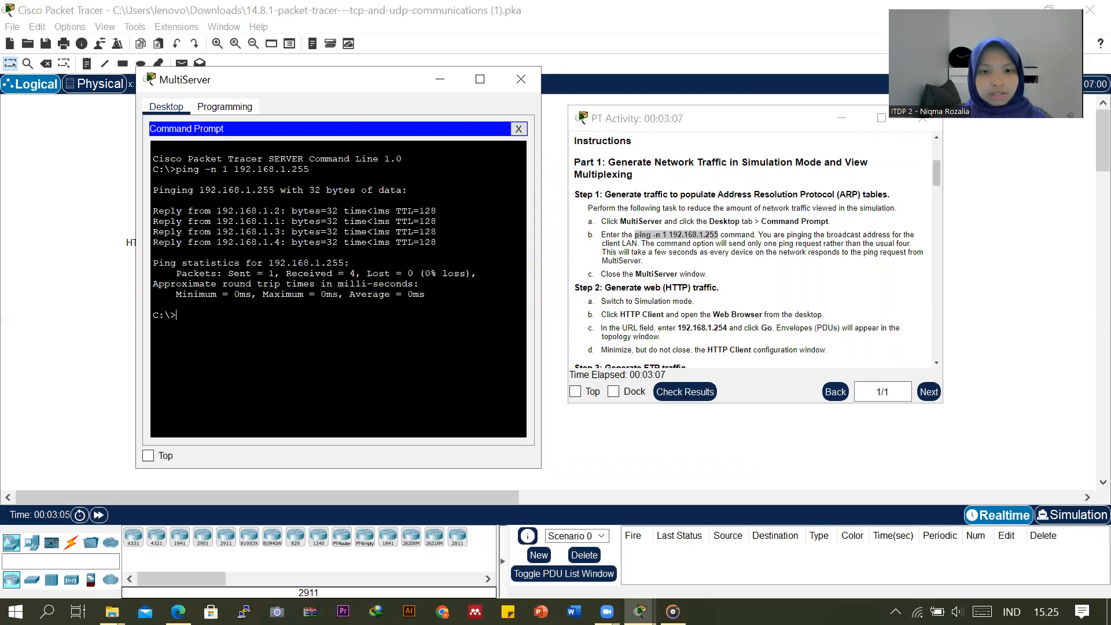
{"action": "left_click", "coordinate": [522, 88]}
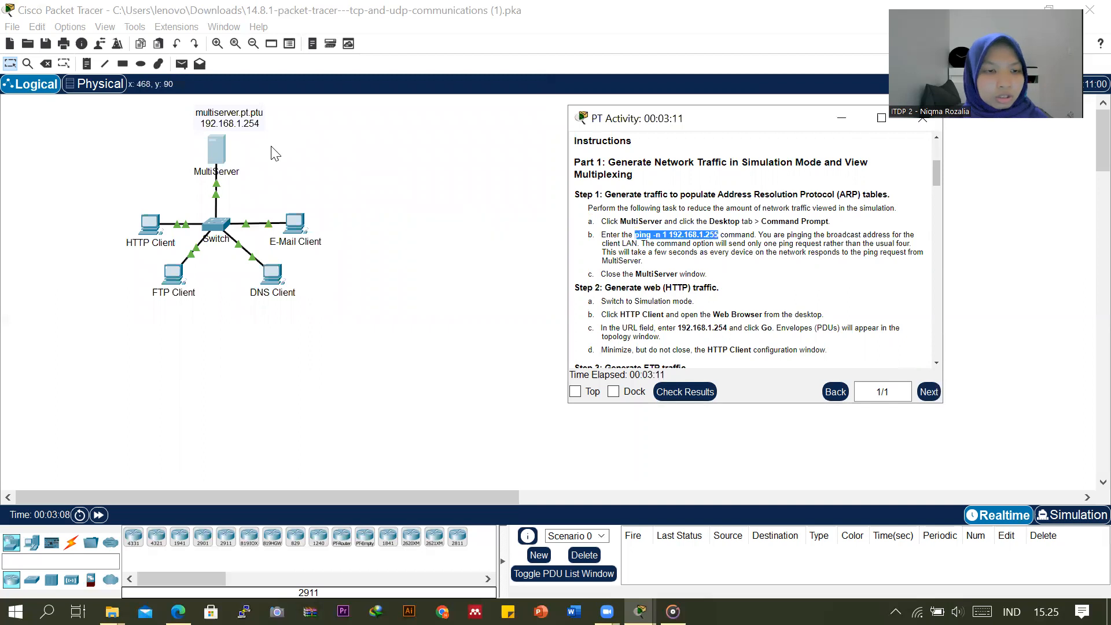
Step: Switch the network to Simulation mode as instructed in Step 2 and close the open HTTP Client window
{"action": "left_click", "coordinate": [151, 226]}
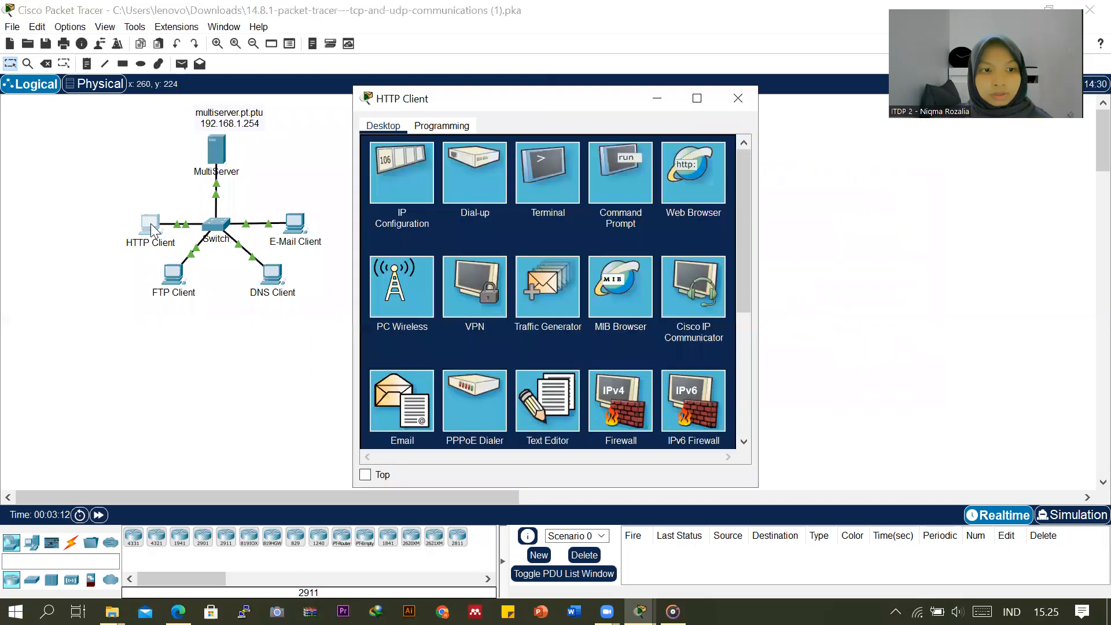
{"action": "mouse_move", "coordinate": [641, 612]}
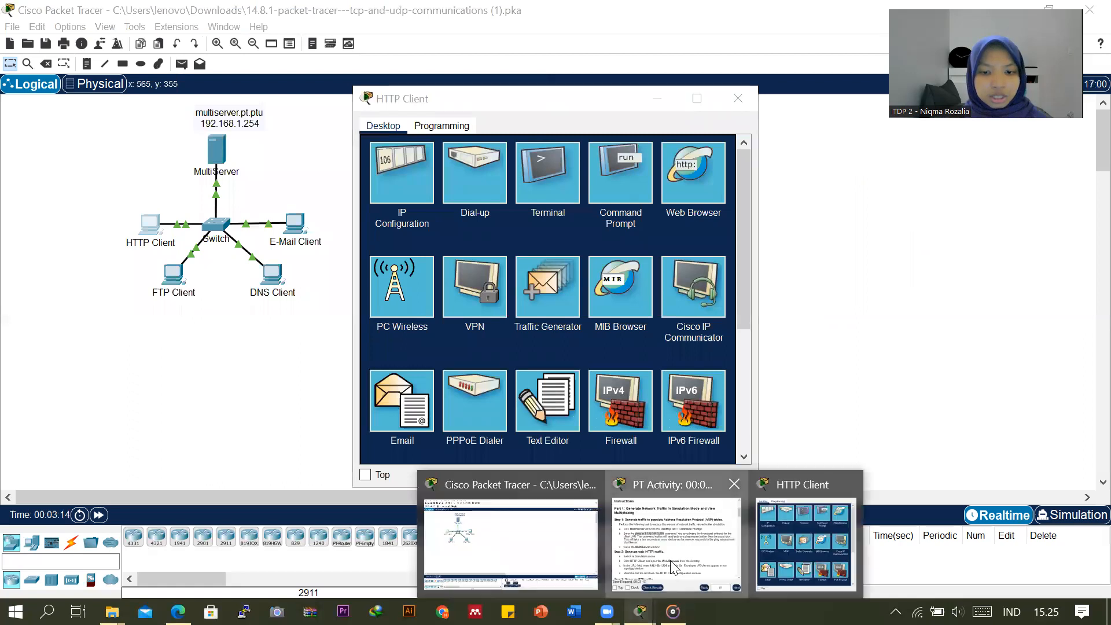
{"action": "left_click", "coordinate": [677, 562]}
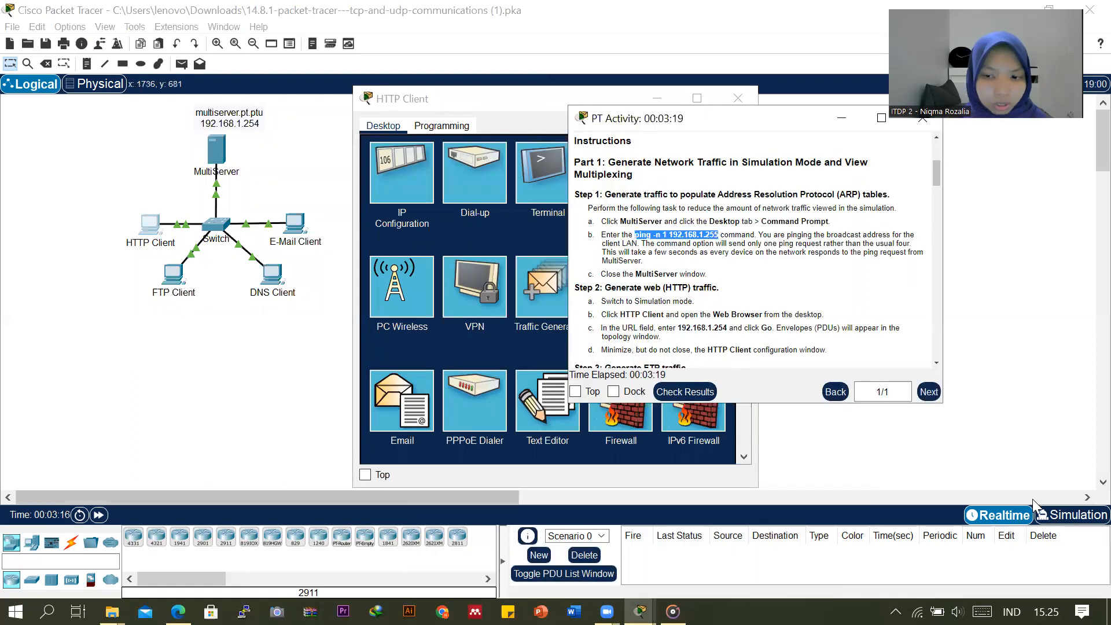
{"action": "left_click", "coordinate": [1062, 519]}
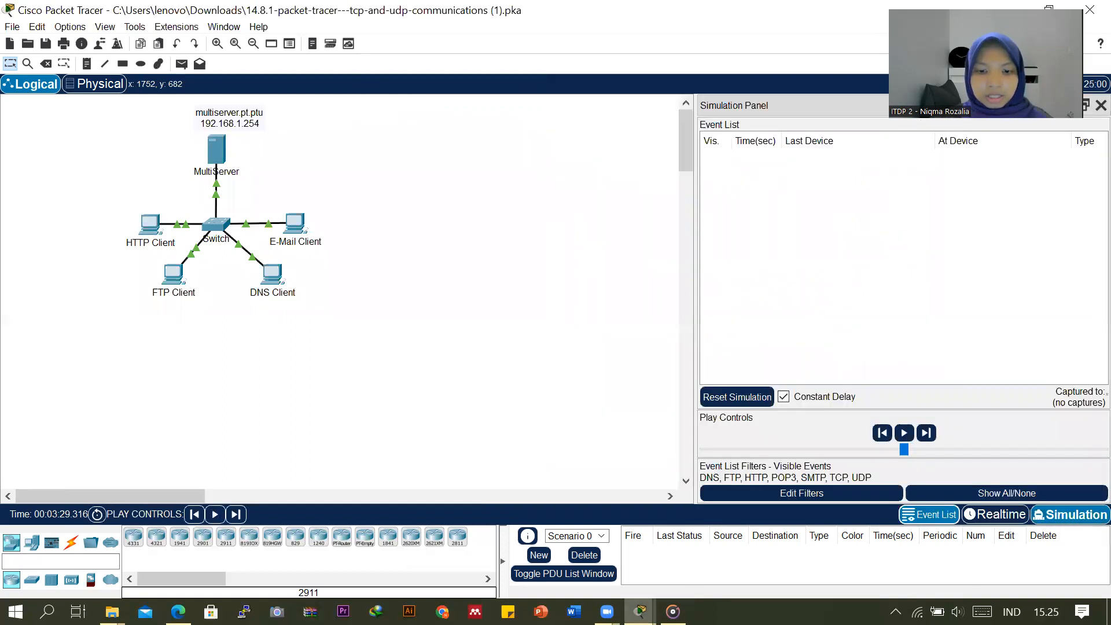
{"action": "mouse_move", "coordinate": [640, 612]}
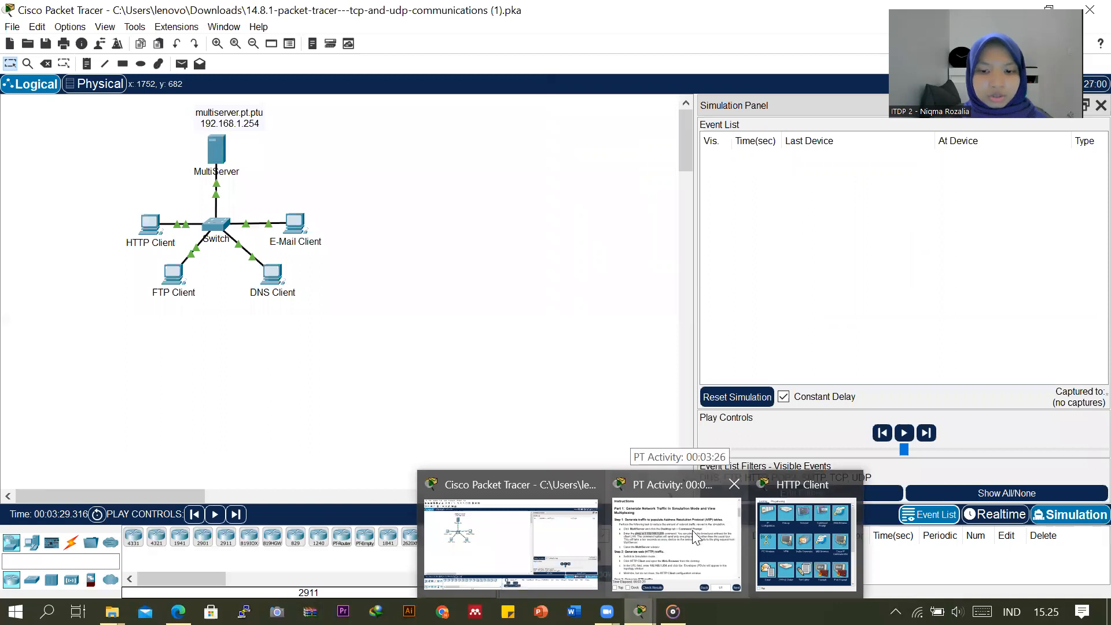
{"action": "left_click", "coordinate": [676, 544]}
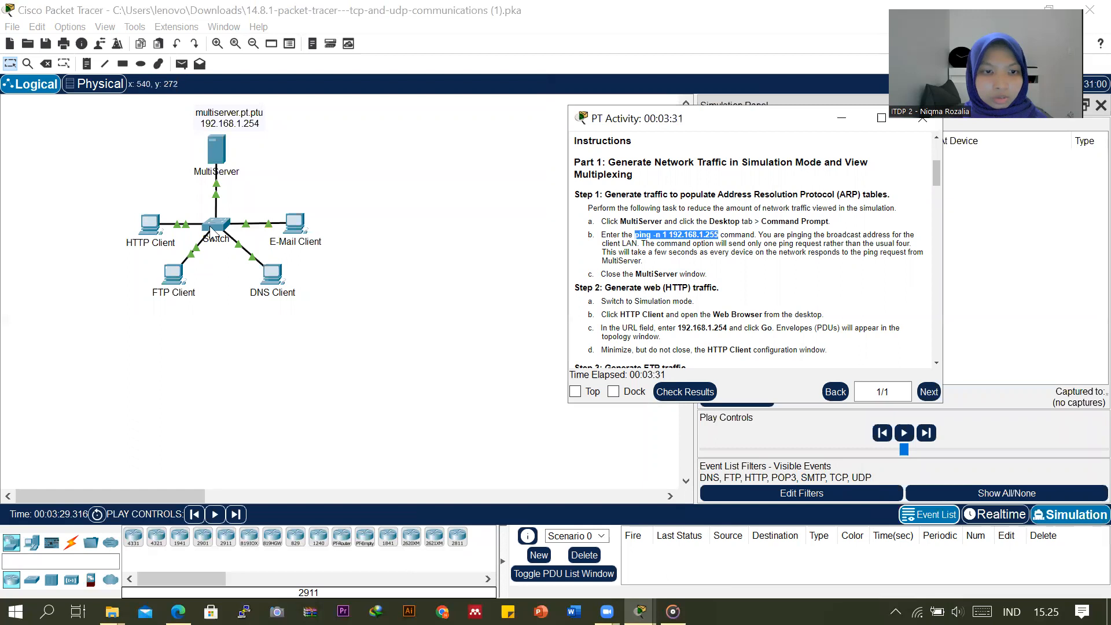
{"action": "left_click", "coordinate": [640, 612]}
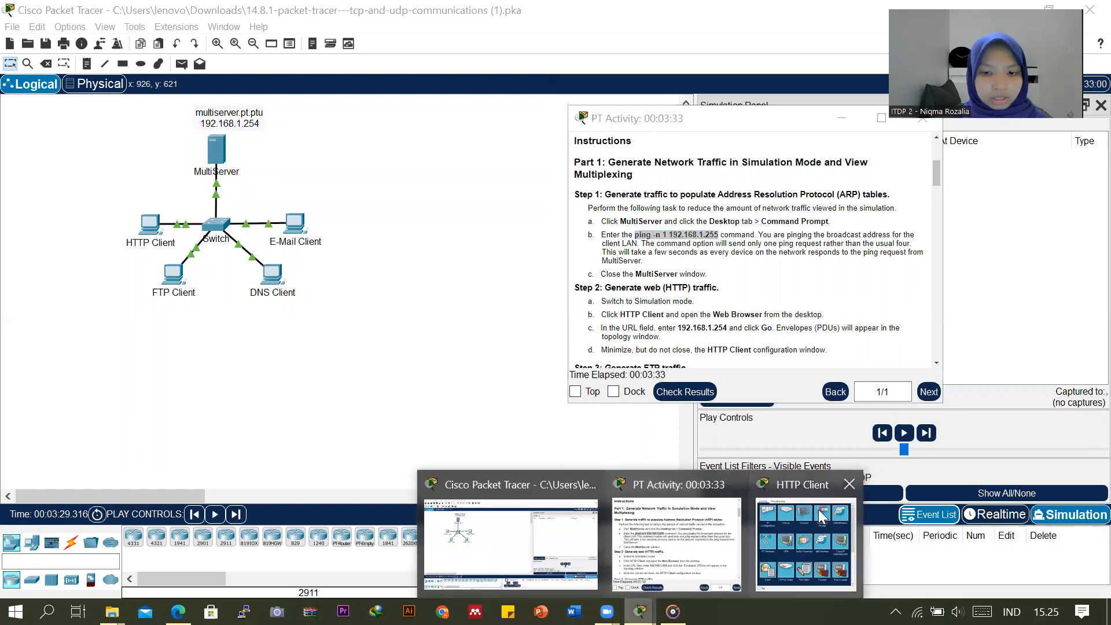
{"action": "left_click", "coordinate": [849, 485]}
Step: Open the Web Browser on the HTTP Client, placing its window beside the activity instructions
{"action": "left_click", "coordinate": [151, 232]}
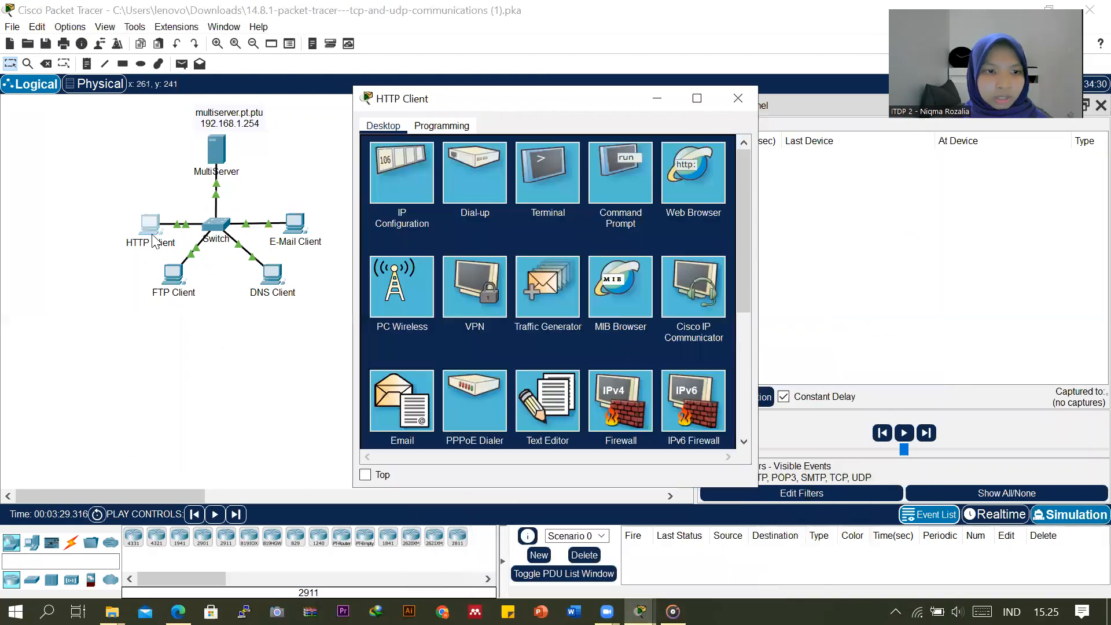
{"action": "left_click_drag", "start_coordinate": [477, 114], "coordinate": [244, 123]}
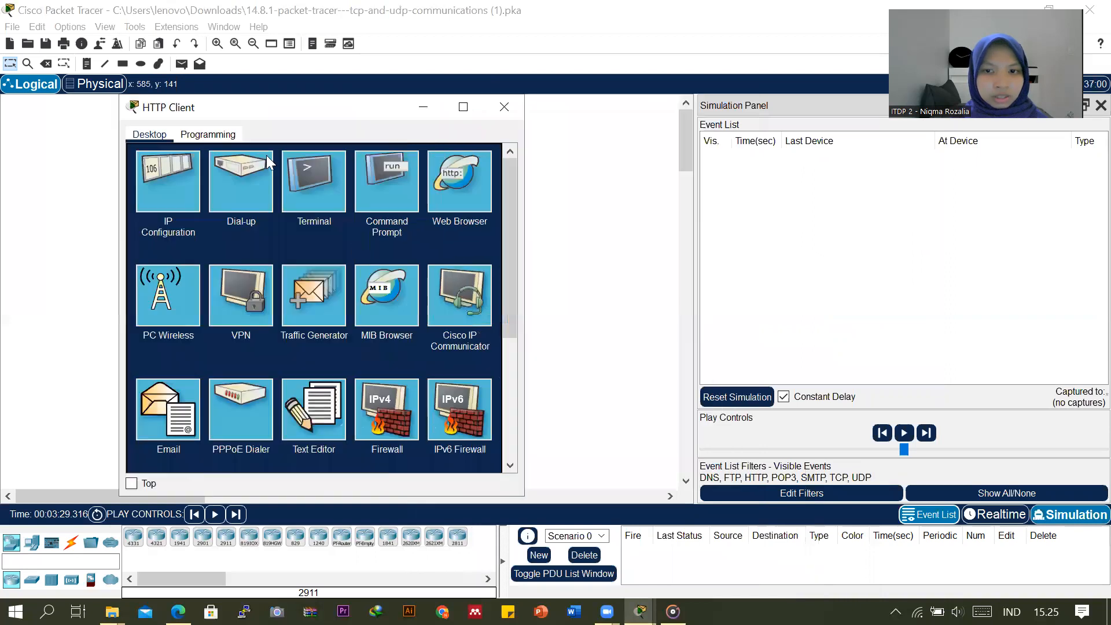
{"action": "left_click", "coordinate": [640, 611]}
{"action": "left_click", "coordinate": [702, 556]}
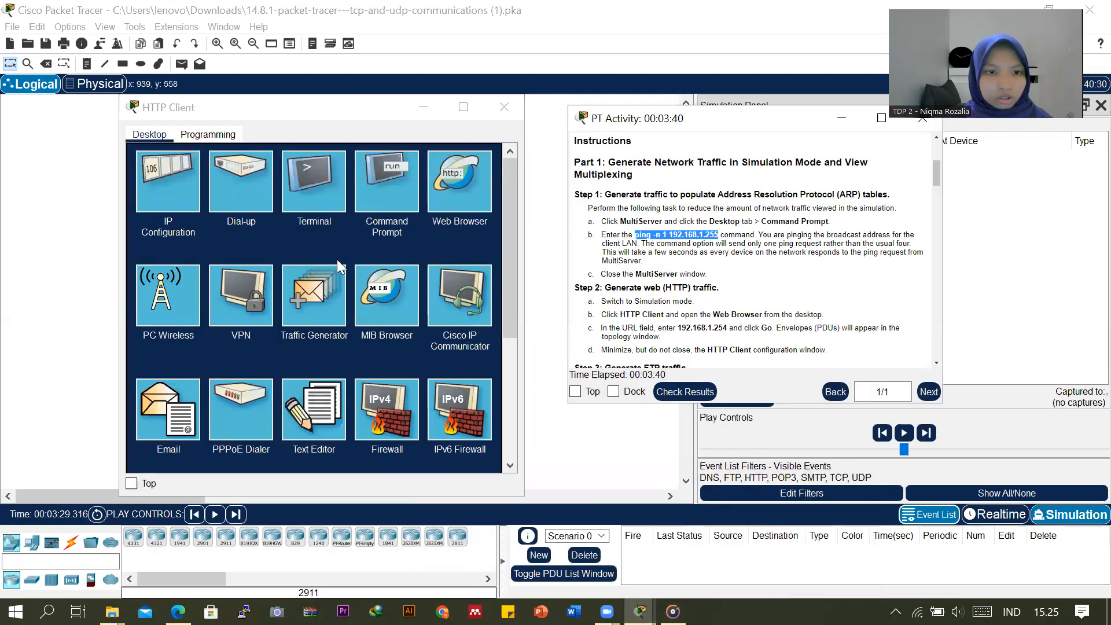
{"action": "left_click", "coordinate": [451, 201]}
{"action": "left_click", "coordinate": [487, 200]}
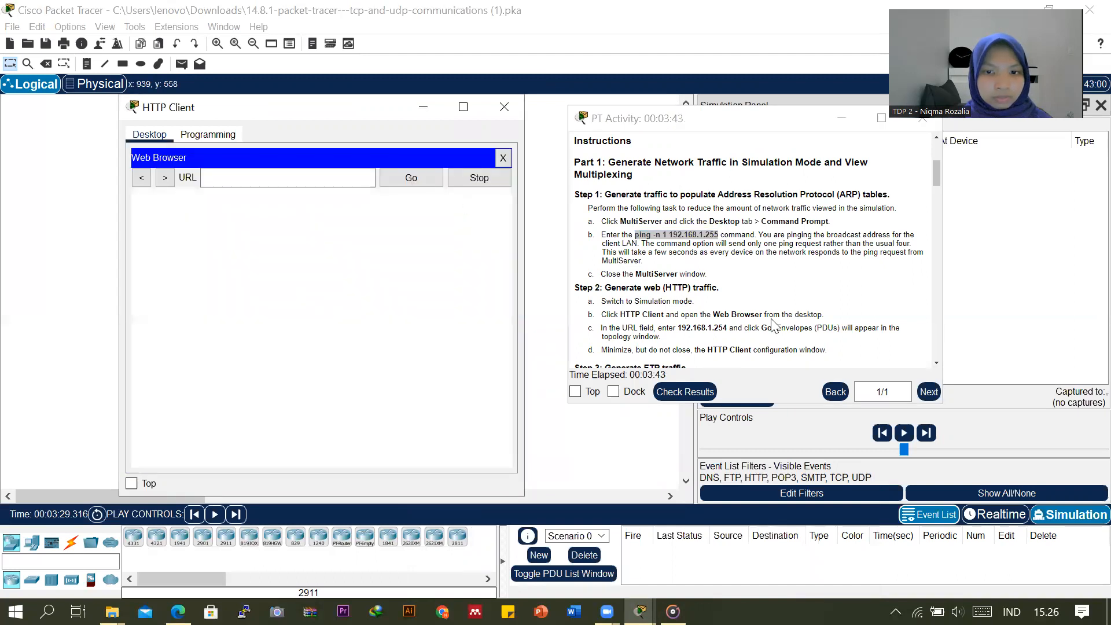
Step: Copy the address 192.168.1.254 from the instructions into the HTTP Client's browser URL and load the page
{"action": "scroll", "coordinate": [725, 327], "scroll_direction": "down", "scroll_amount": 1}
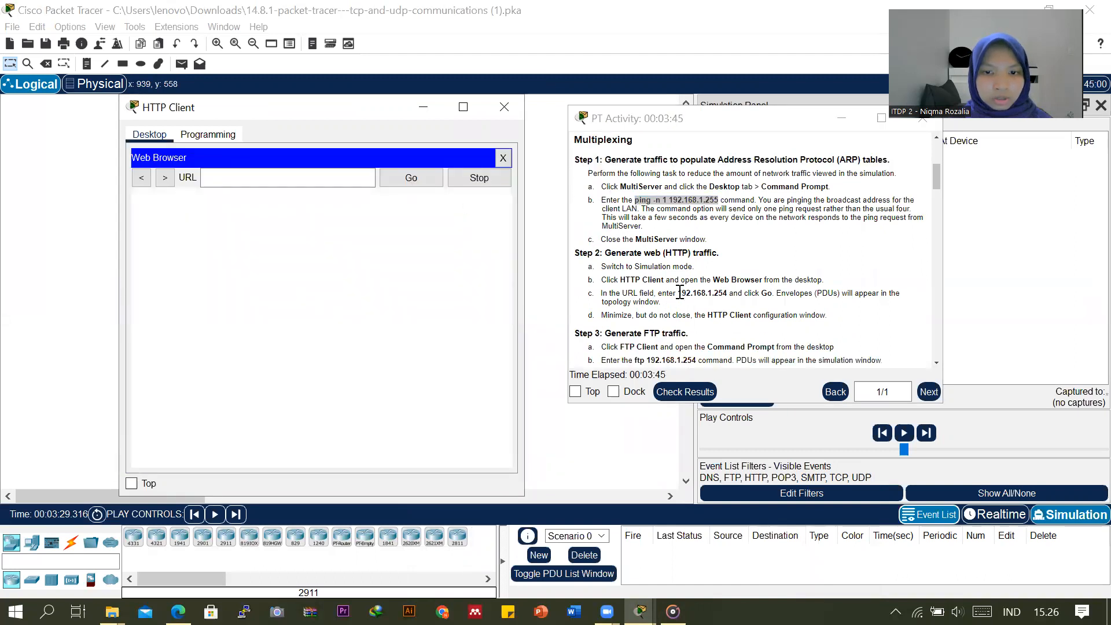
{"action": "left_click_drag", "start_coordinate": [681, 292], "coordinate": [727, 293]}
{"action": "right_click", "coordinate": [709, 292]}
{"action": "left_click", "coordinate": [717, 300]}
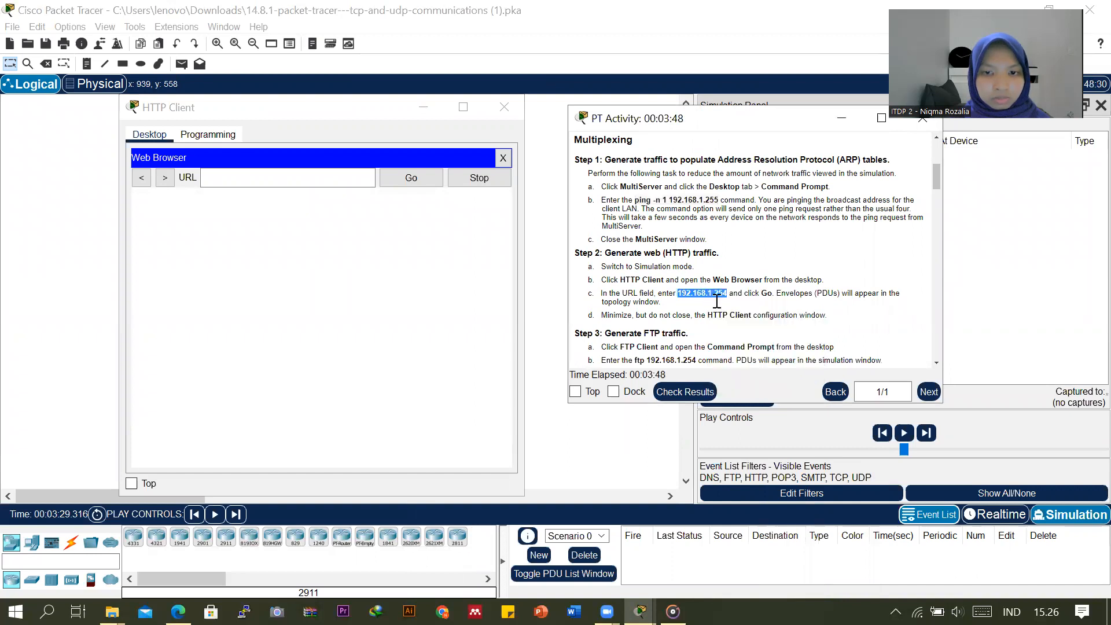
{"action": "left_click", "coordinate": [226, 177]}
{"action": "right_click", "coordinate": [226, 177]}
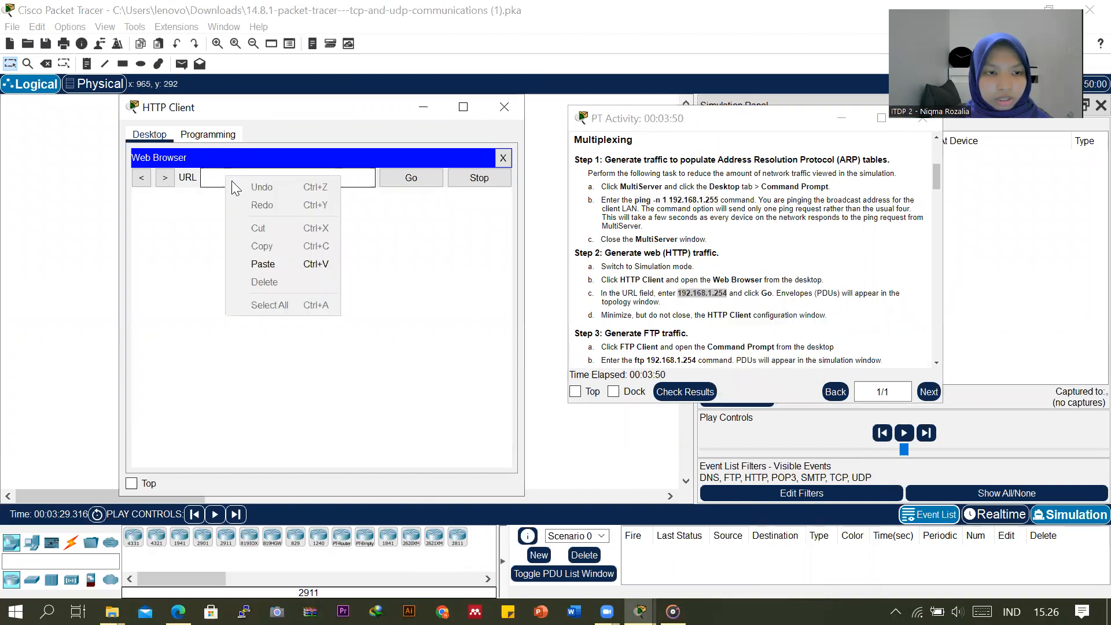
{"action": "left_click", "coordinate": [252, 263]}
{"action": "left_click", "coordinate": [411, 179]}
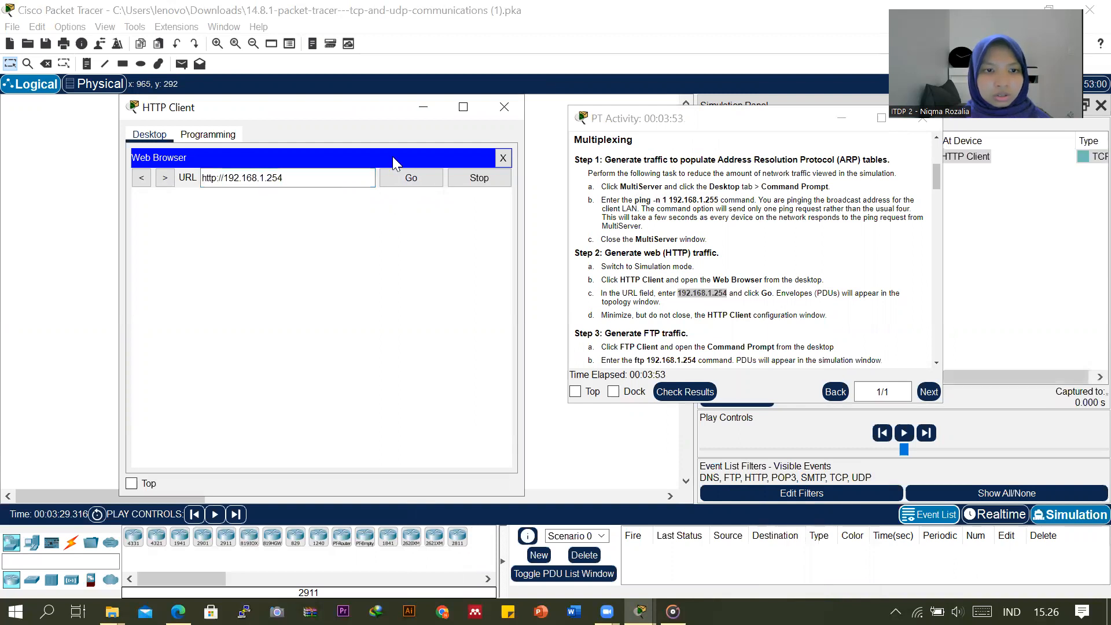
Step: Move the HTTP Client window off the topology to view the generated PDU, and minimize it without closing
{"action": "left_click_drag", "start_coordinate": [342, 109], "coordinate": [628, 115]}
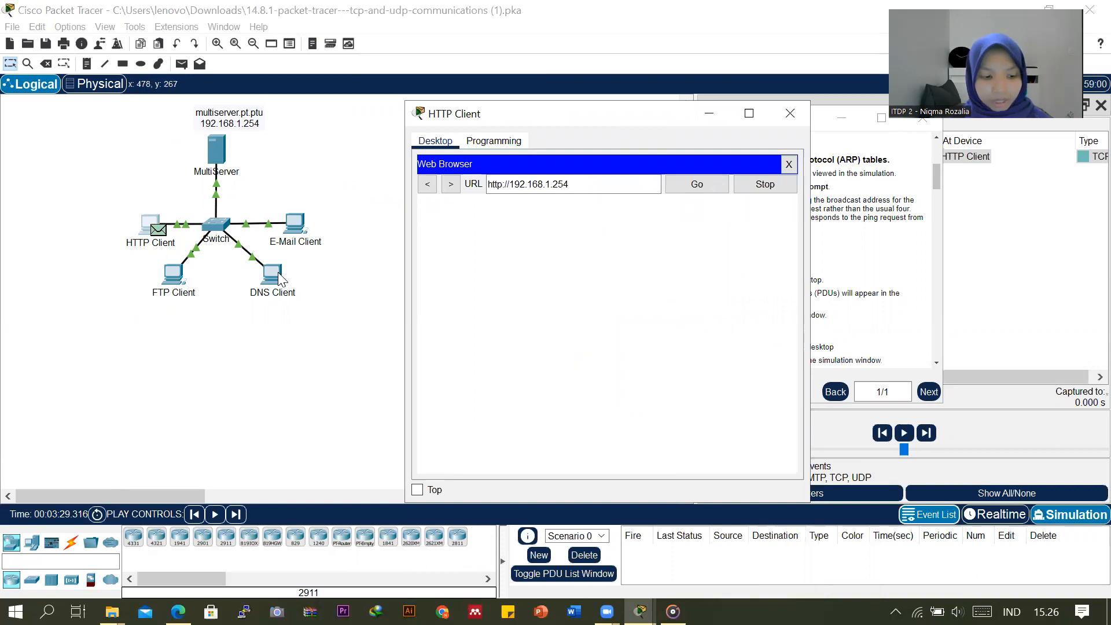
{"action": "left_click_drag", "start_coordinate": [654, 125], "coordinate": [523, 108]}
{"action": "left_click", "coordinate": [568, 97]}
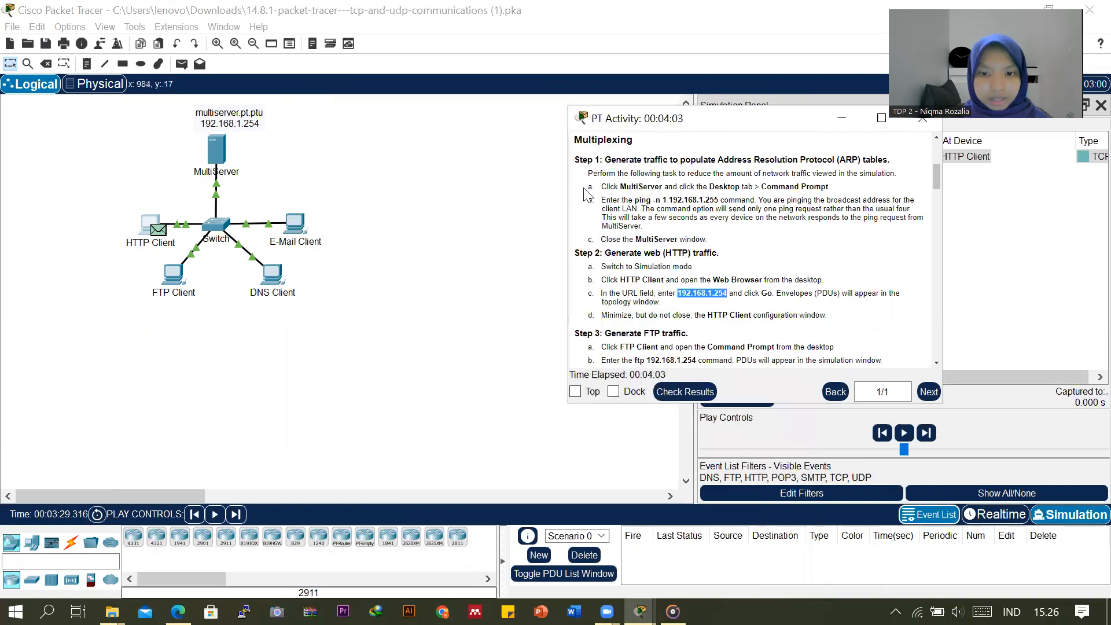
Step: Open the Command Prompt on the FTP Client as directed in Step 3
{"action": "scroll", "coordinate": [662, 297], "scroll_direction": "down", "scroll_amount": 2}
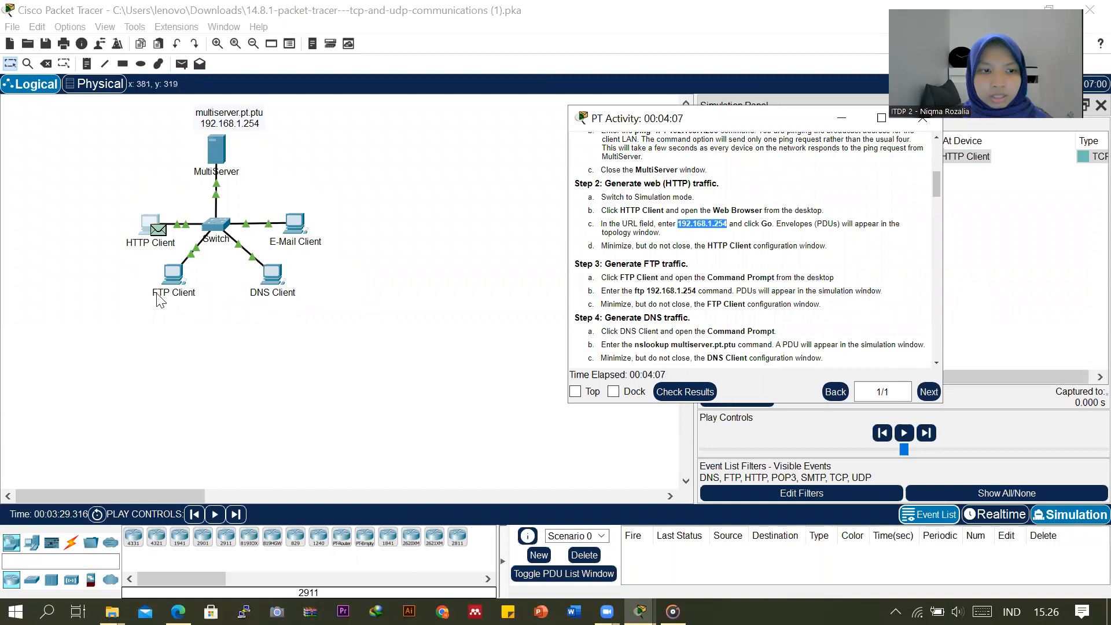
{"action": "left_click", "coordinate": [174, 286]}
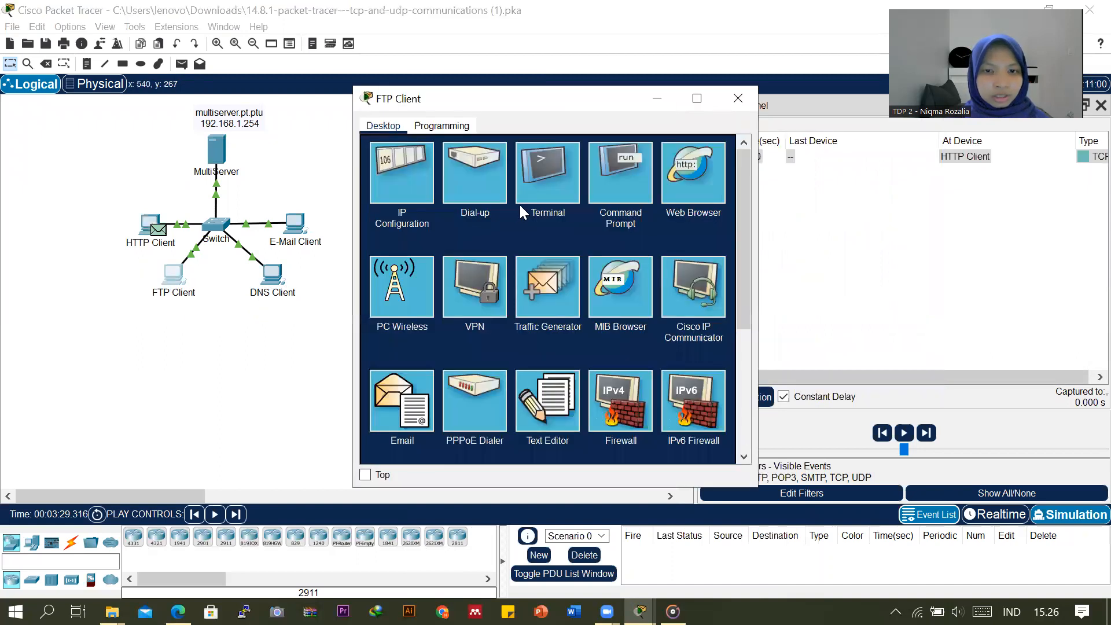
{"action": "left_click", "coordinate": [617, 182]}
Step: Run the command ftp 192.168.1.254, copied from the instructions, in the FTP Client's Command Prompt, and minimize the client without closing it
{"action": "mouse_move", "coordinate": [641, 611]}
{"action": "left_click", "coordinate": [625, 536]}
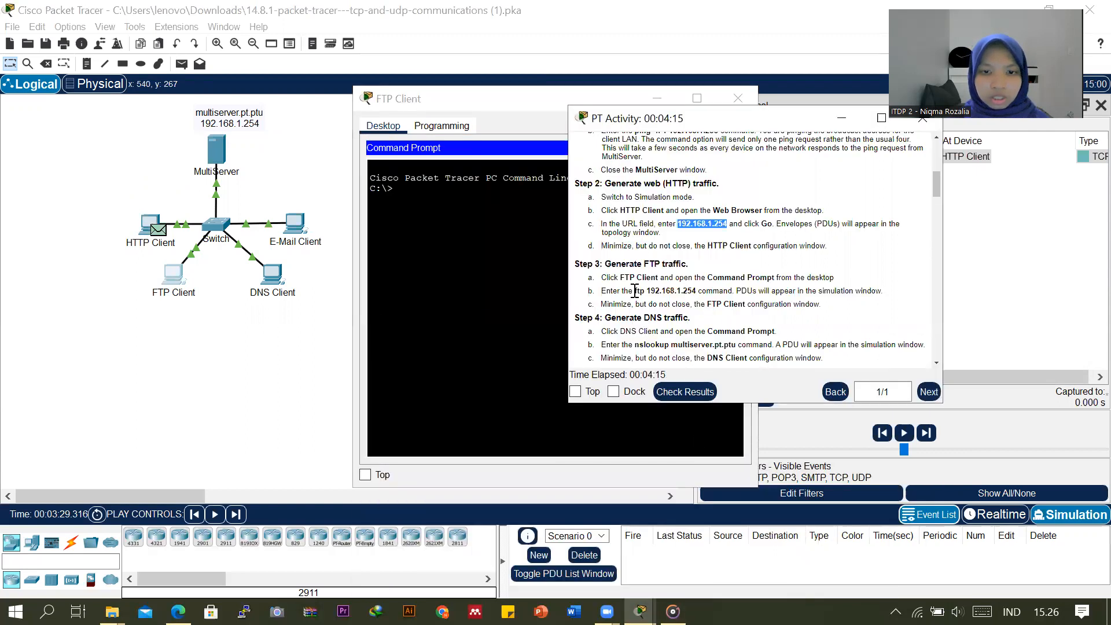
{"action": "left_click_drag", "start_coordinate": [635, 289], "coordinate": [698, 291]}
{"action": "right_click", "coordinate": [680, 290]}
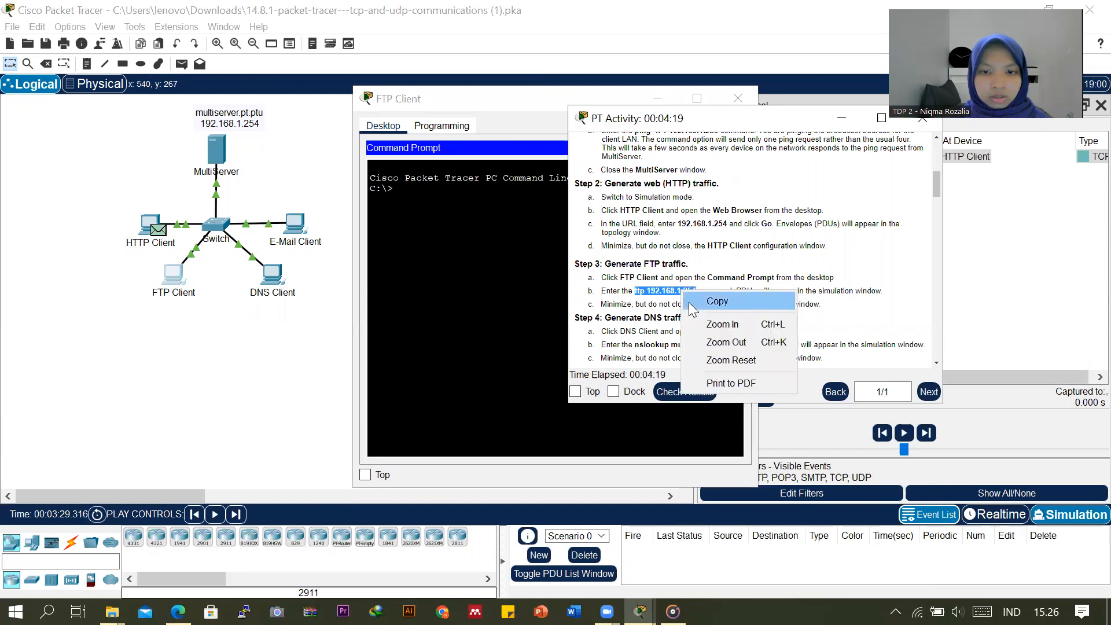
{"action": "left_click", "coordinate": [689, 302]}
{"action": "left_click", "coordinate": [432, 194]}
{"action": "right_click", "coordinate": [429, 193]}
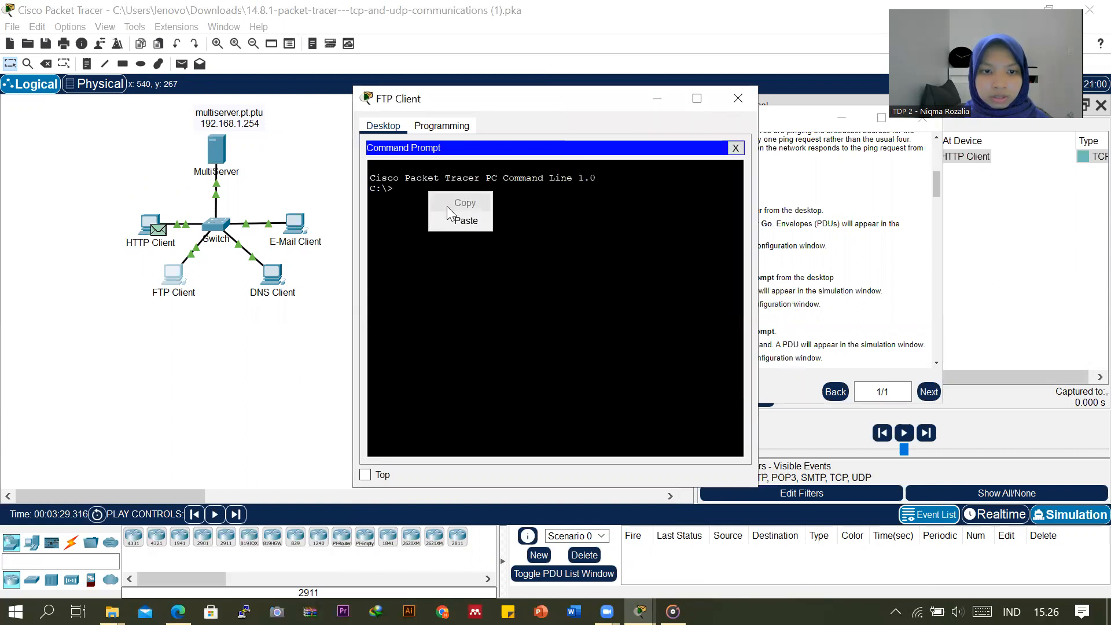
{"action": "left_click", "coordinate": [449, 220]}
{"action": "key", "text": "Return"}
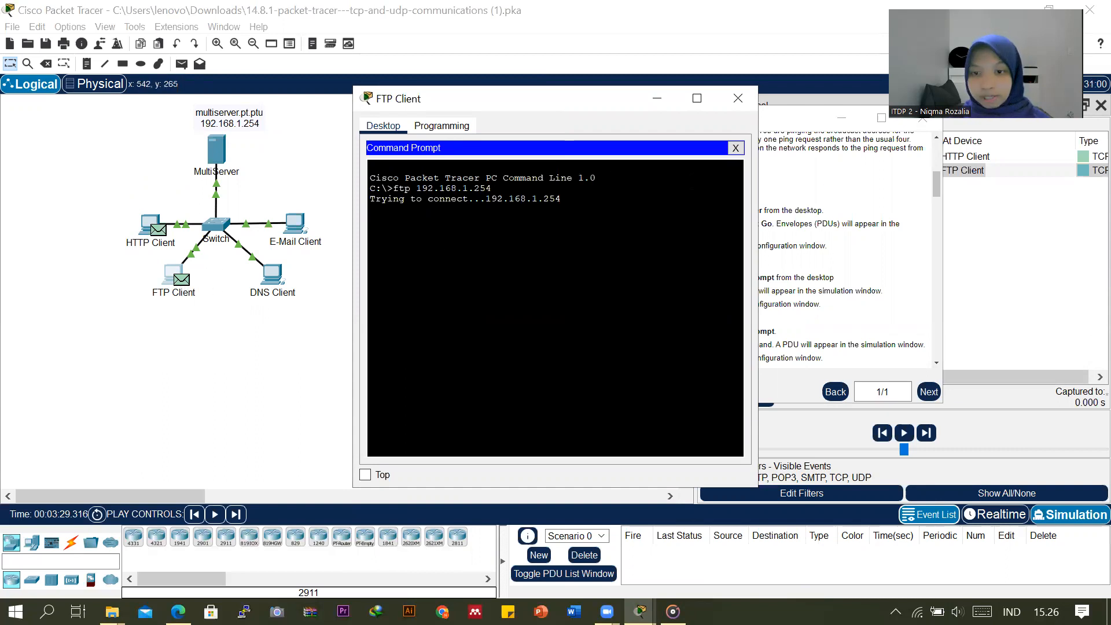
{"action": "left_click", "coordinate": [658, 115]}
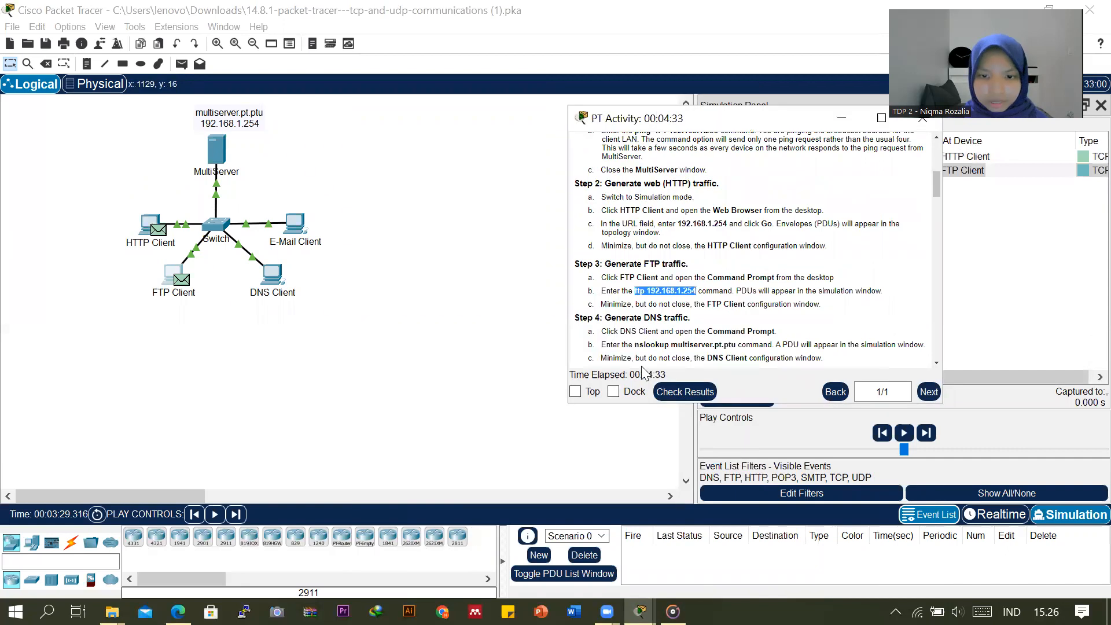
Step: Open the Command Prompt on the DNS Client, placing its window beside the Step 4 instructions
{"action": "scroll", "coordinate": [660, 317], "scroll_direction": "down", "scroll_amount": 2}
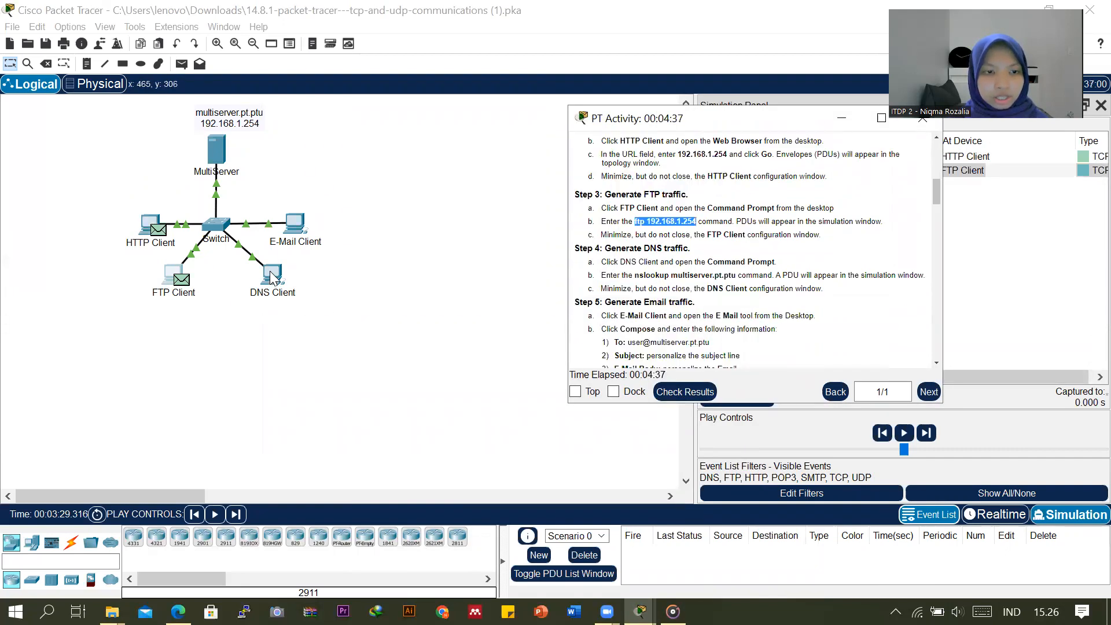
{"action": "left_click", "coordinate": [272, 278]}
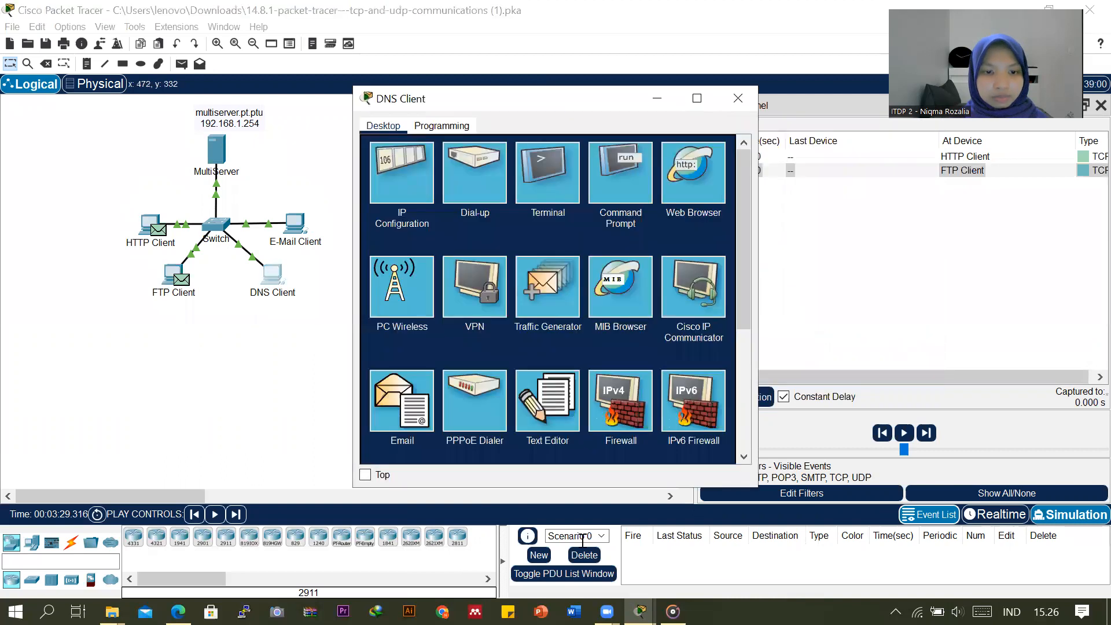
{"action": "mouse_move", "coordinate": [640, 612]}
{"action": "left_click", "coordinate": [557, 550]}
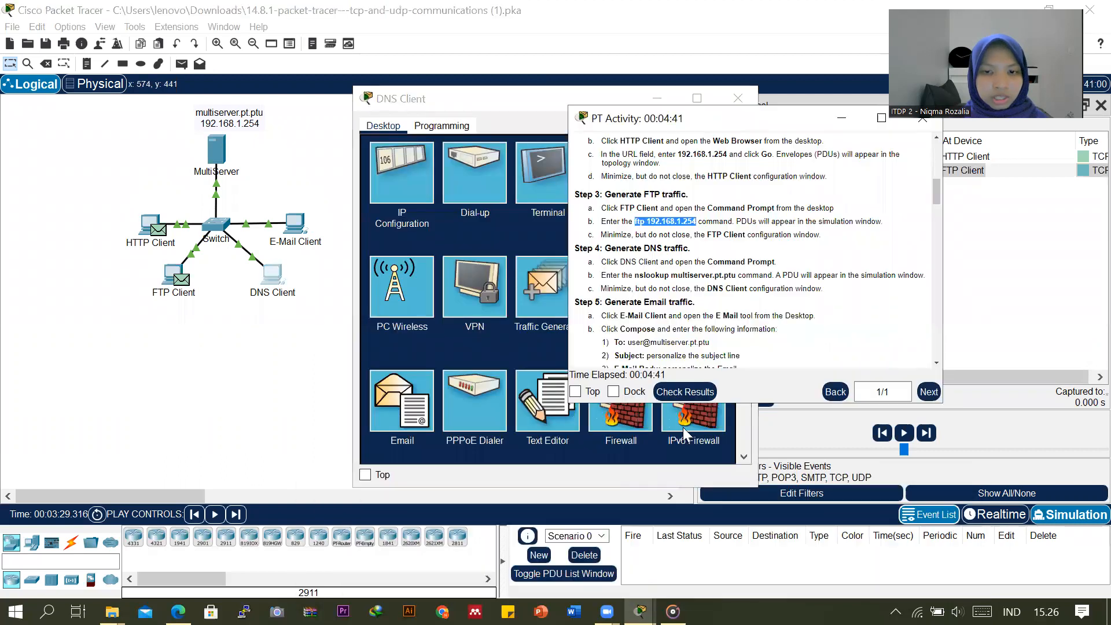
{"action": "left_click", "coordinate": [513, 107]}
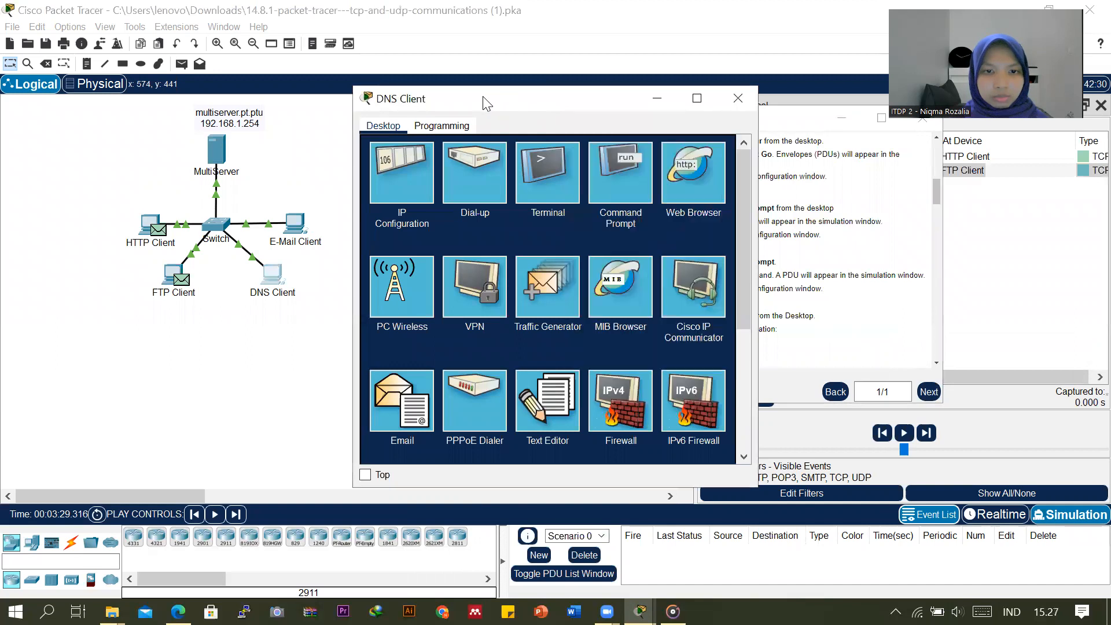
{"action": "left_click_drag", "start_coordinate": [513, 107], "coordinate": [349, 113]}
{"action": "left_click", "coordinate": [446, 171]}
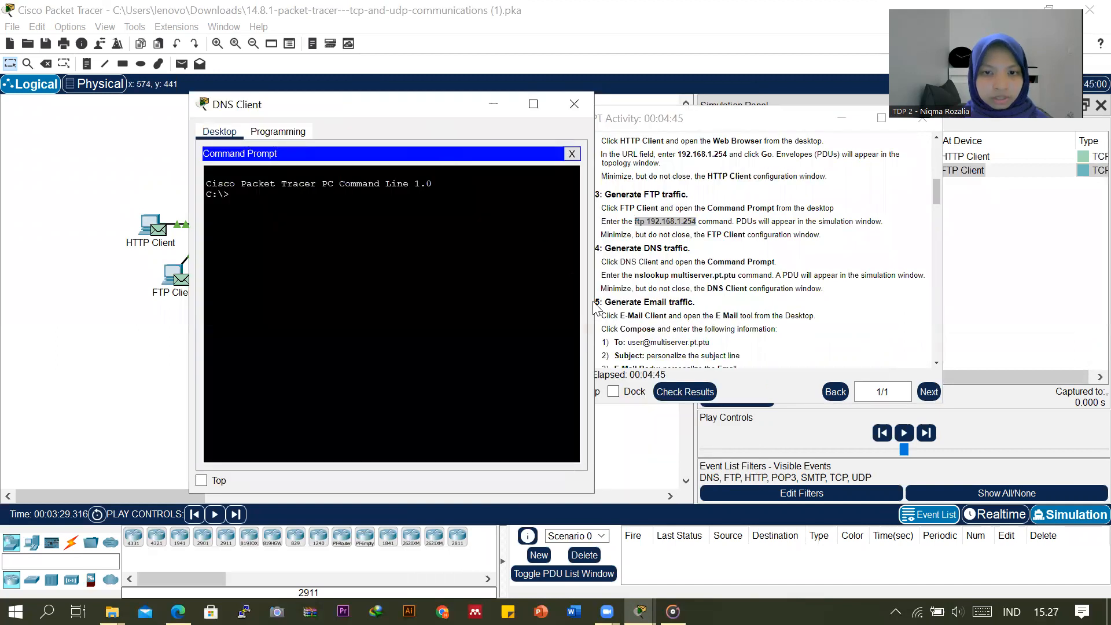
Step: Copy the command nslookup multiserver.pt.ptu from the instructions into the DNS Client's Command Prompt
{"action": "left_click_drag", "start_coordinate": [635, 276], "coordinate": [736, 275]}
{"action": "right_click", "coordinate": [723, 279]}
{"action": "left_click", "coordinate": [742, 283]}
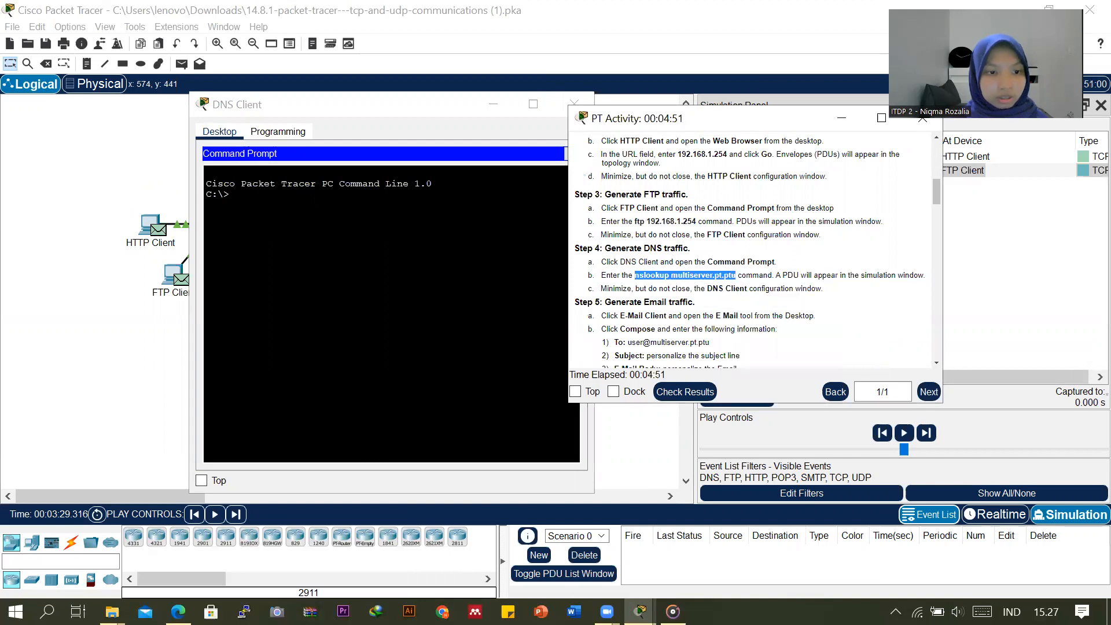
{"action": "left_click", "coordinate": [315, 201]}
{"action": "right_click", "coordinate": [316, 202]}
{"action": "left_click", "coordinate": [349, 225]}
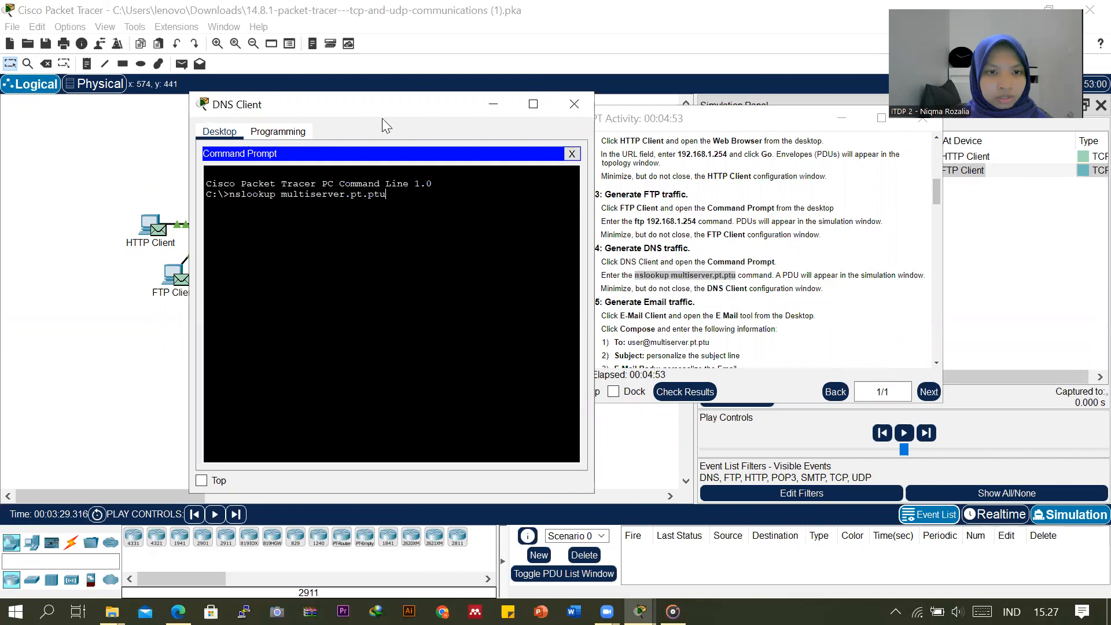
Step: Run the entered lookup with the topology uncovered, and minimize the DNS Client window without closing it
{"action": "left_click_drag", "start_coordinate": [382, 110], "coordinate": [691, 120]}
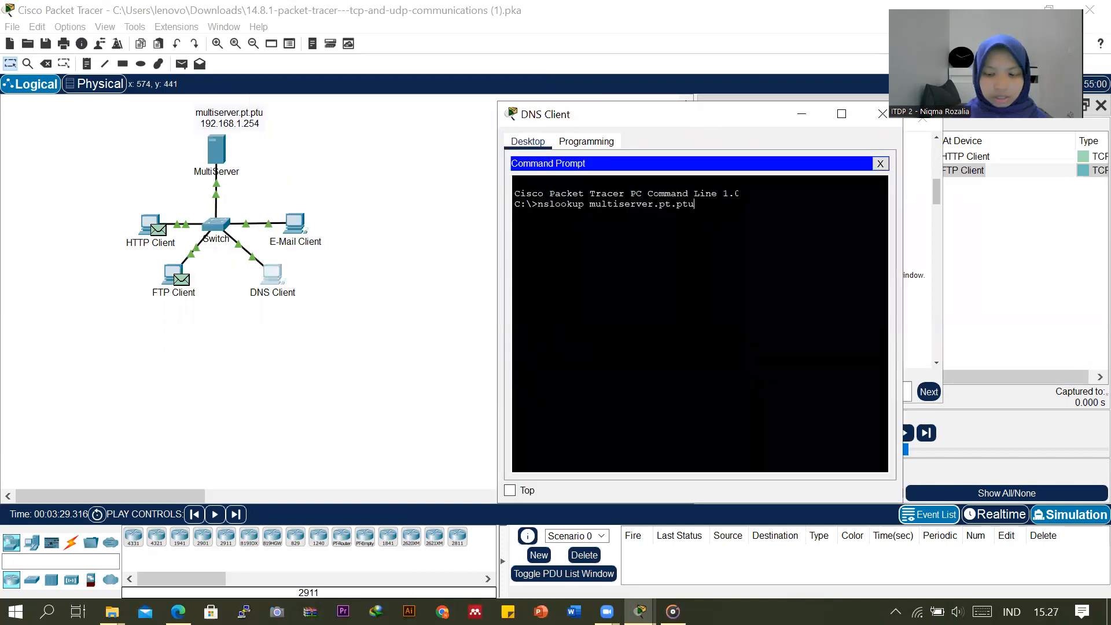
{"action": "key", "text": "Return"}
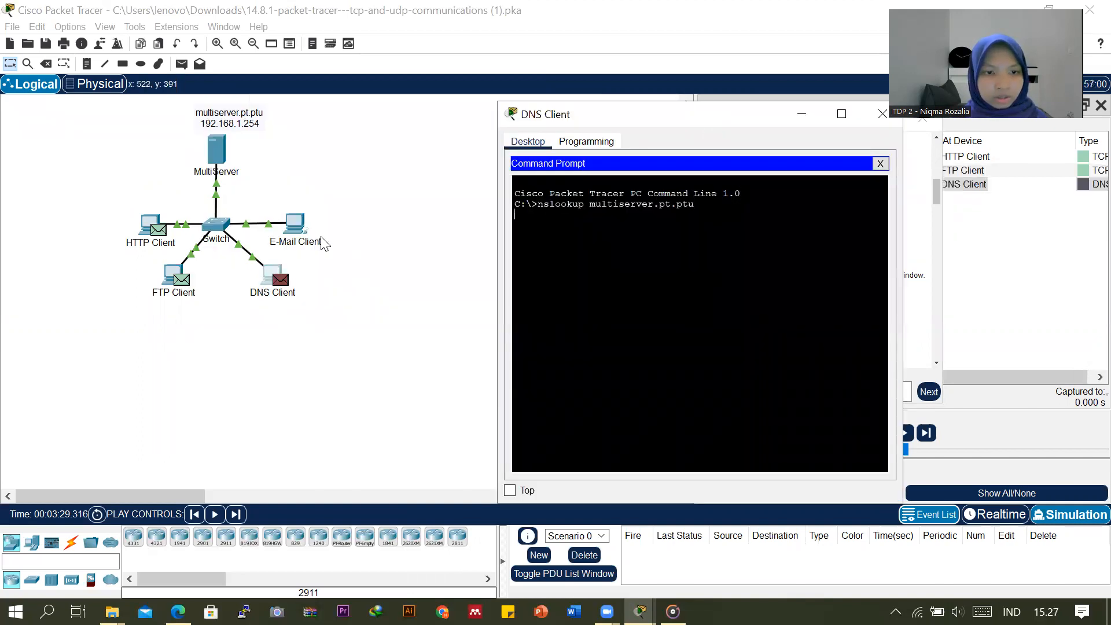
{"action": "left_click_drag", "start_coordinate": [667, 115], "coordinate": [535, 150]}
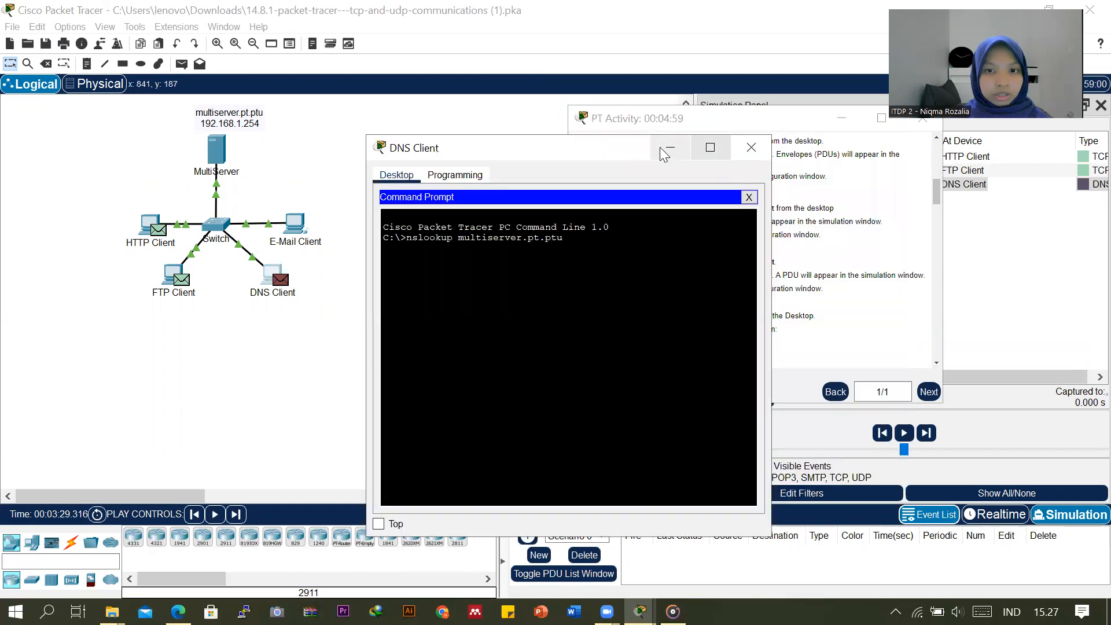
{"action": "left_click", "coordinate": [674, 152]}
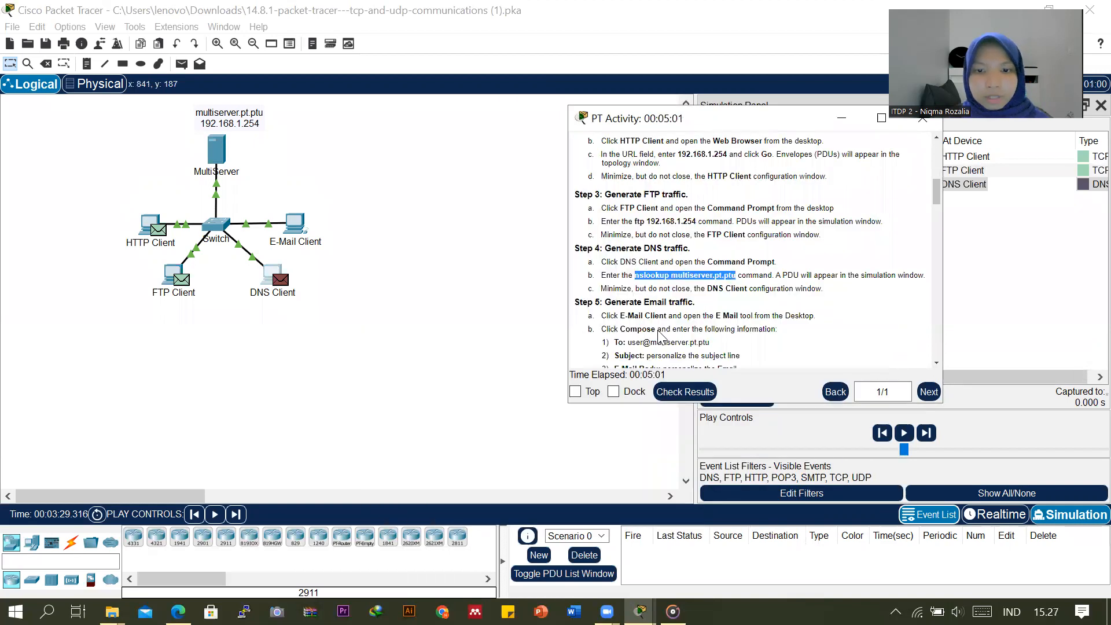
Step: Open the Email application on the E-Mail Client as directed in Step 5 and start composing a new mail
{"action": "scroll", "coordinate": [666, 301], "scroll_direction": "down", "scroll_amount": 1}
{"action": "scroll", "coordinate": [665, 301], "scroll_direction": "down", "scroll_amount": 1}
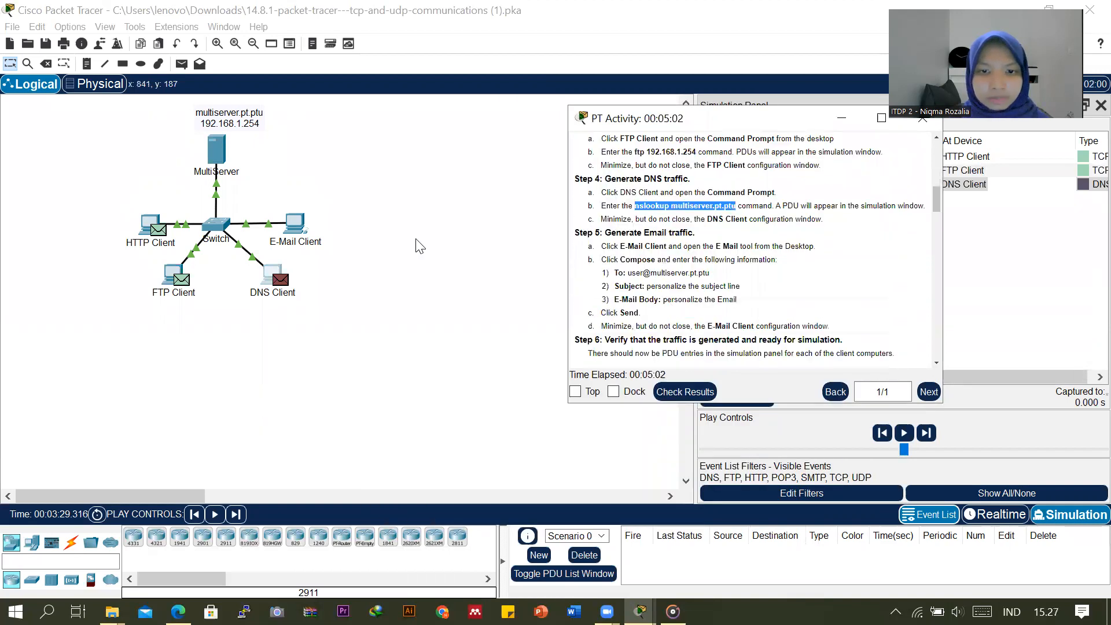
{"action": "left_click", "coordinate": [295, 225]}
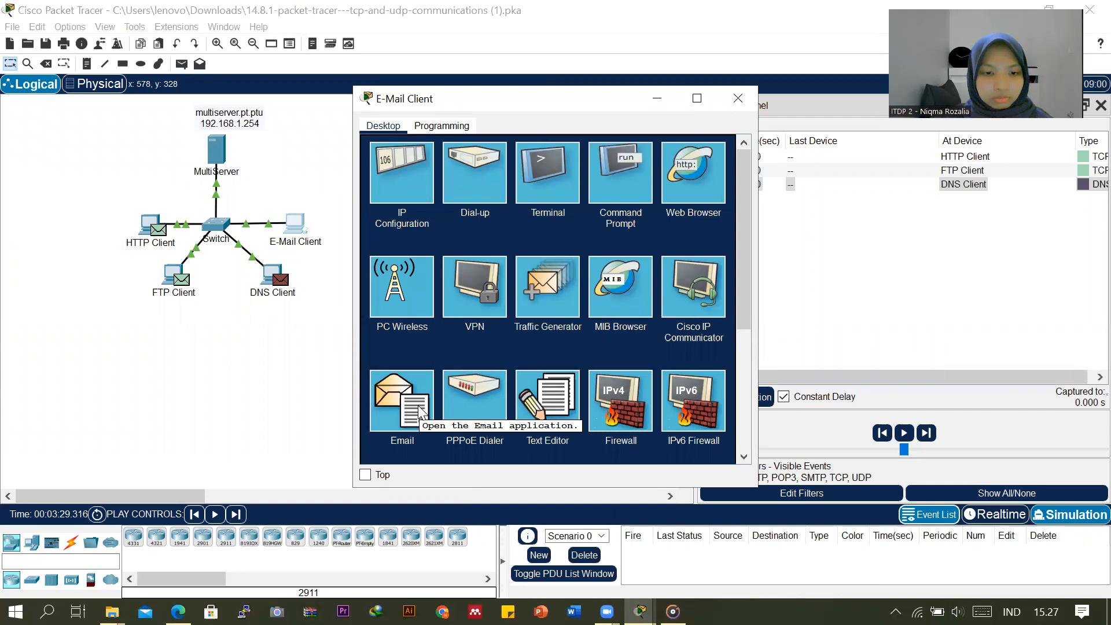
{"action": "left_click", "coordinate": [420, 412]}
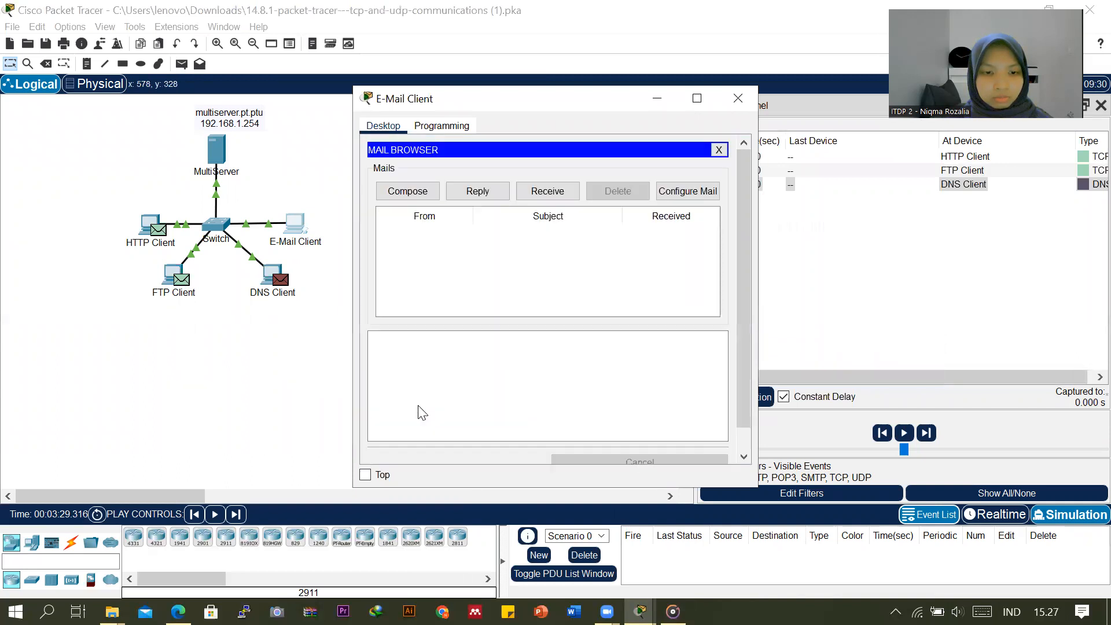
{"action": "left_click", "coordinate": [425, 196]}
Step: Copy the recipient's e-mail address from the Step 5 instructions into the new mail's To field
{"action": "mouse_move", "coordinate": [640, 611]}
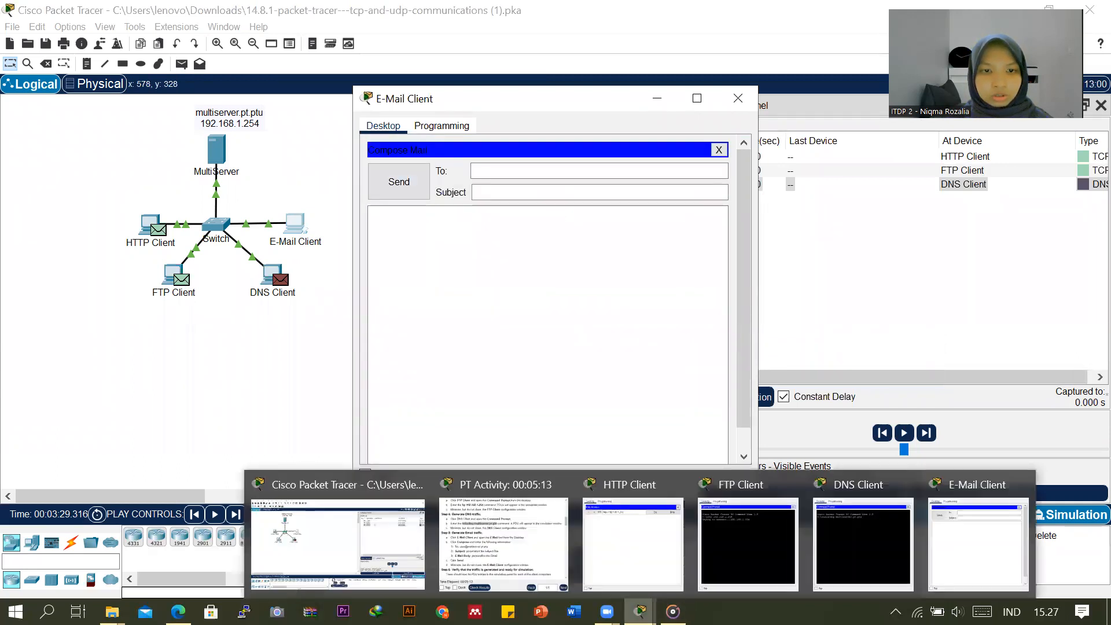
{"action": "left_click", "coordinate": [544, 533]}
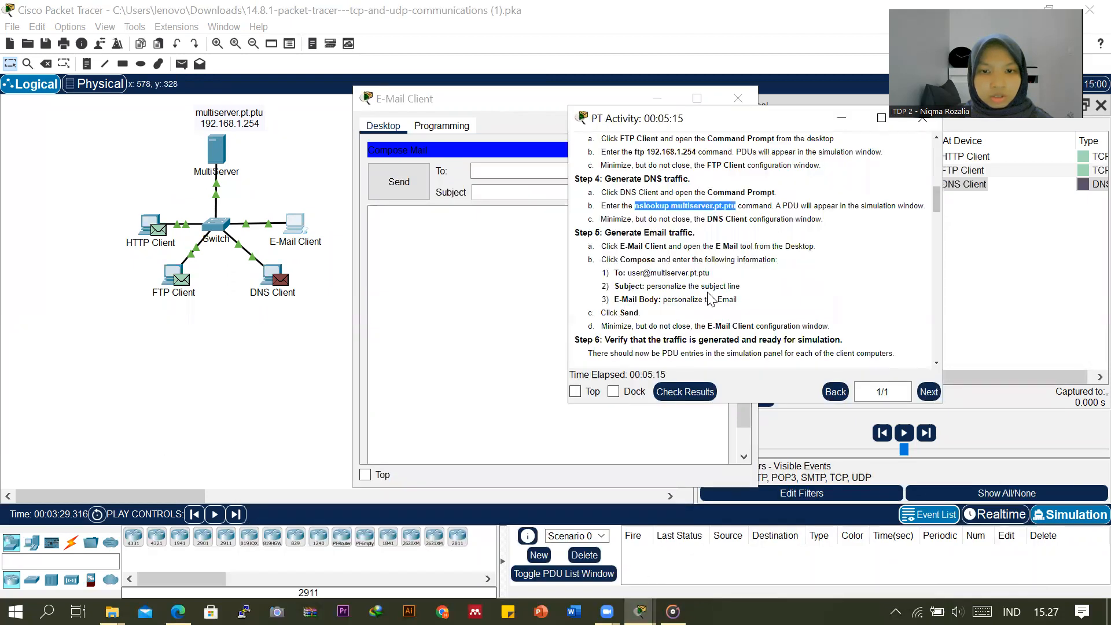
{"action": "scroll", "coordinate": [646, 253], "scroll_direction": "down", "scroll_amount": 1}
{"action": "left_click_drag", "start_coordinate": [629, 239], "coordinate": [718, 240]}
{"action": "right_click", "coordinate": [700, 238]}
{"action": "left_click", "coordinate": [720, 250]}
{"action": "left_click", "coordinate": [504, 172]}
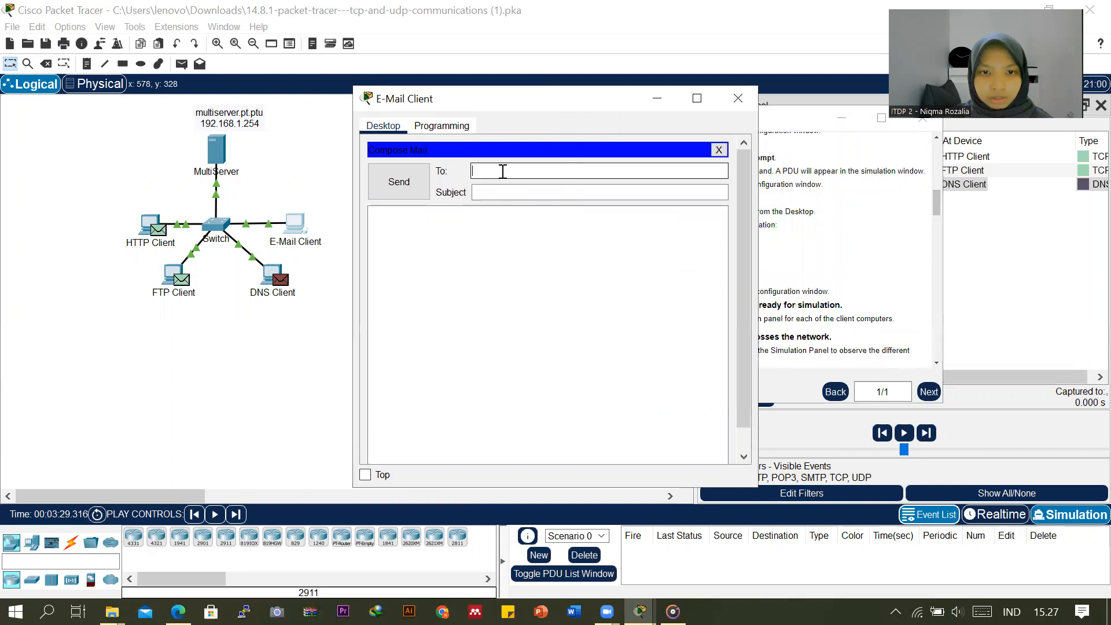
{"action": "right_click", "coordinate": [503, 171]}
{"action": "left_click", "coordinate": [566, 256]}
Step: Place the E-Mail Client beside the instructions and fill the mail's subject with the copied text "personalize the subject line"
{"action": "left_click_drag", "start_coordinate": [551, 99], "coordinate": [414, 93]}
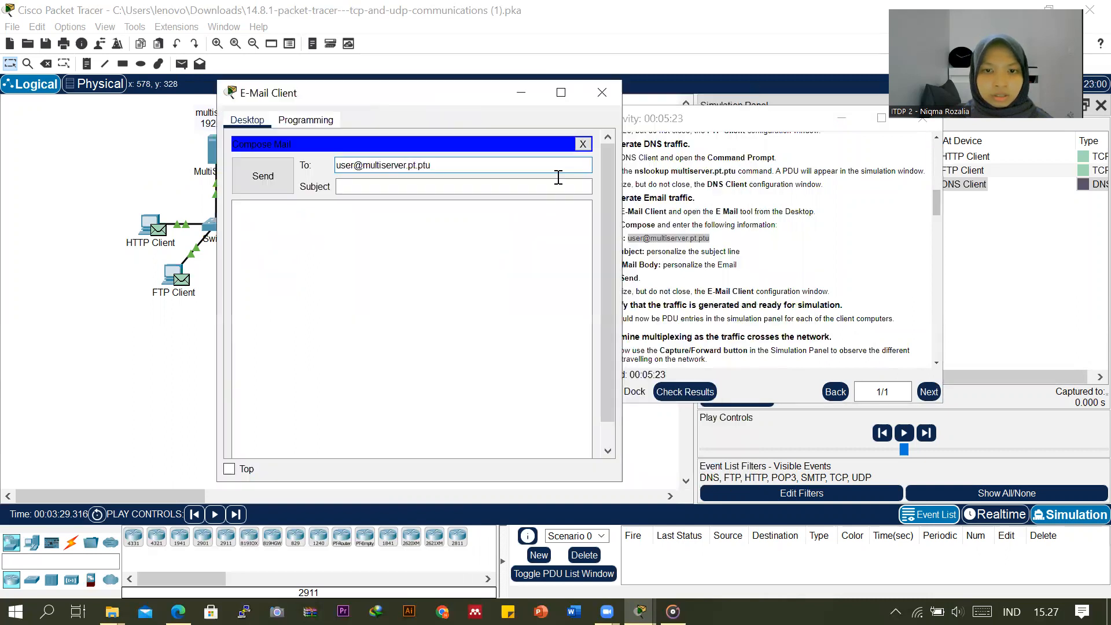
{"action": "left_click_drag", "start_coordinate": [646, 251], "coordinate": [693, 265]}
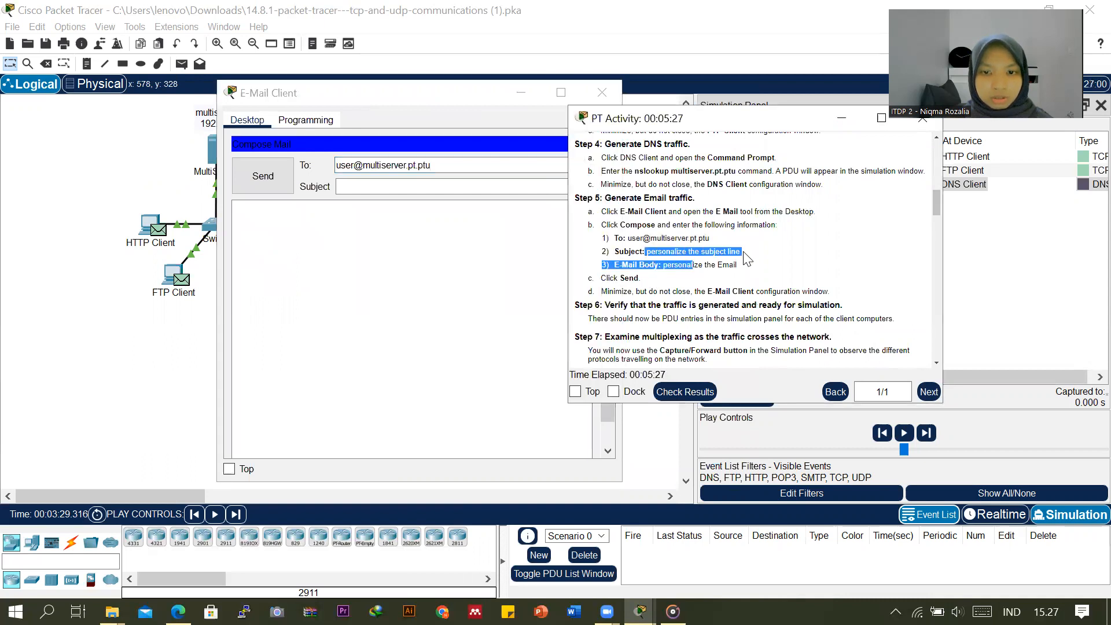
{"action": "left_click_drag", "start_coordinate": [650, 251], "coordinate": [741, 249]}
{"action": "right_click", "coordinate": [735, 252]}
{"action": "left_click", "coordinate": [752, 259]}
{"action": "left_click", "coordinate": [435, 185]}
{"action": "right_click", "coordinate": [435, 185]}
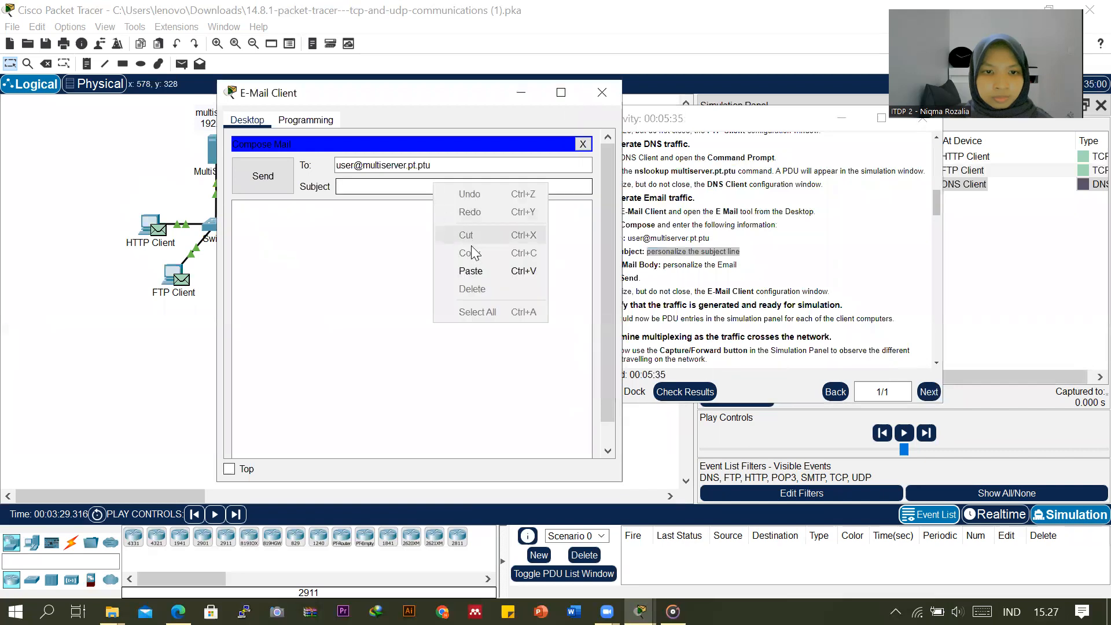
{"action": "left_click", "coordinate": [477, 266]}
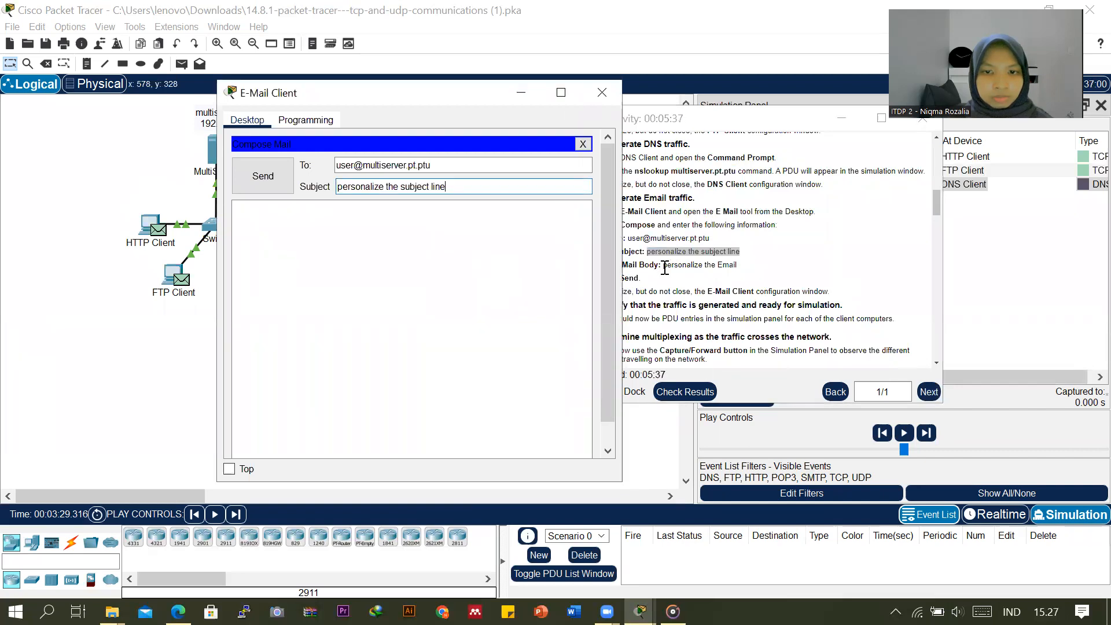
Step: Fill the mail body with the copied text "personalize the Email", then send the mail, leaving the E-Mail Client minimized
{"action": "left_click_drag", "start_coordinate": [665, 268], "coordinate": [736, 266]}
{"action": "right_click", "coordinate": [726, 267]}
{"action": "left_click", "coordinate": [731, 276]}
{"action": "left_click", "coordinate": [359, 216]}
{"action": "right_click", "coordinate": [359, 216]}
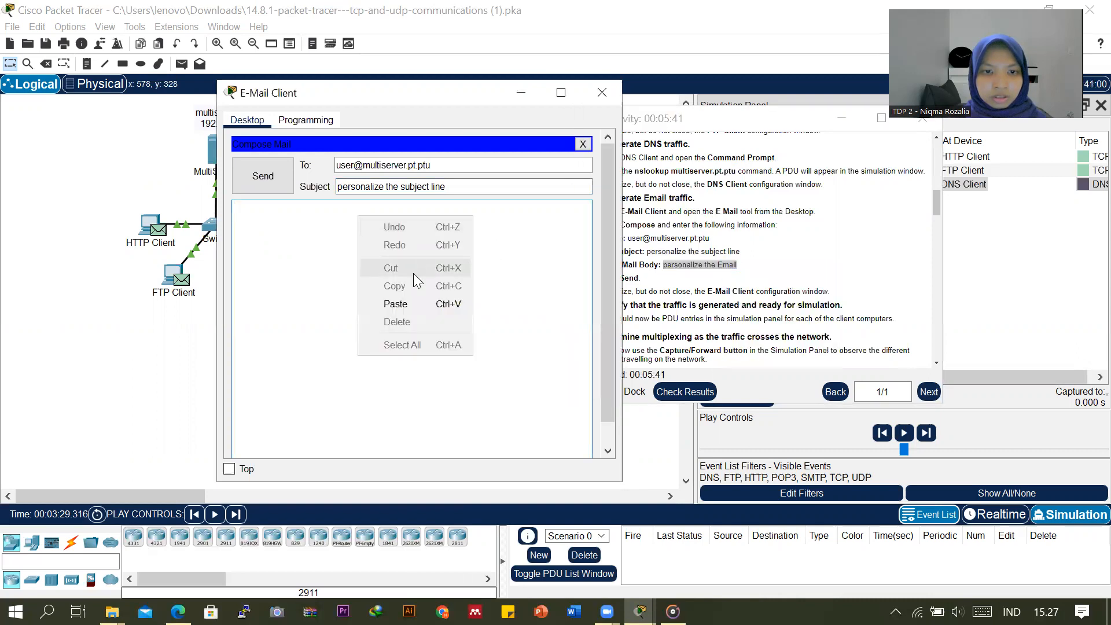
{"action": "left_click", "coordinate": [399, 305]}
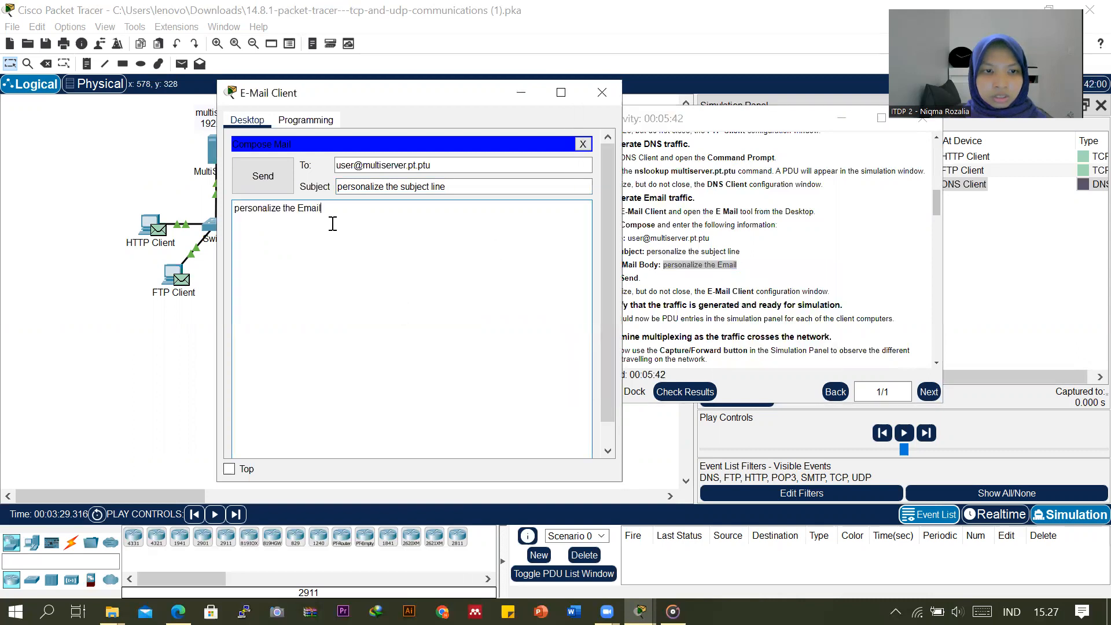
{"action": "left_click", "coordinate": [271, 173]}
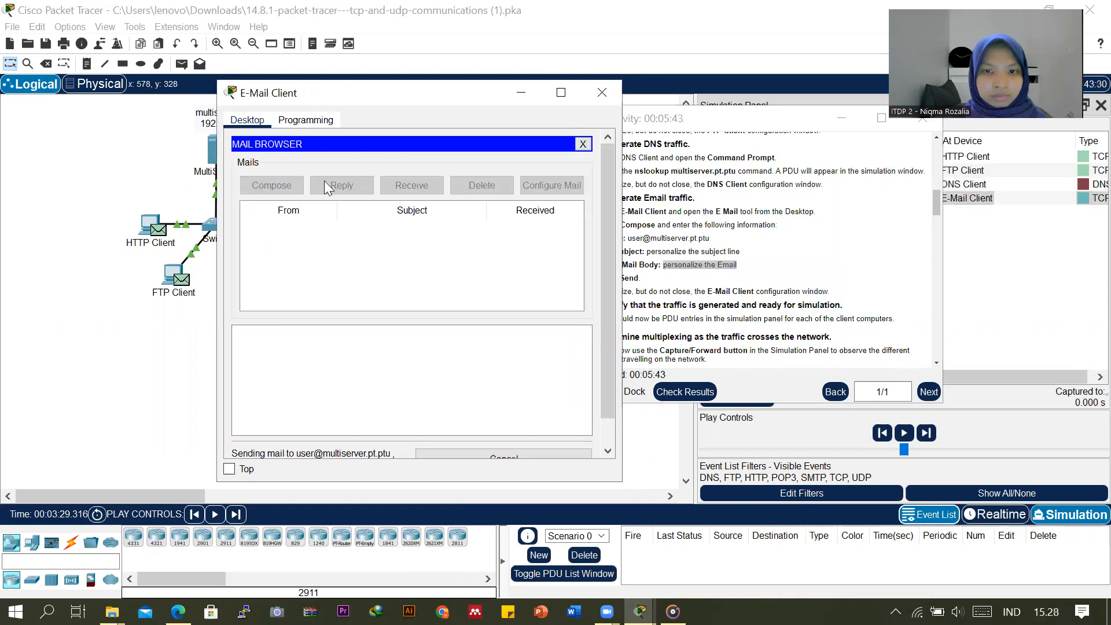
{"action": "left_click", "coordinate": [520, 94]}
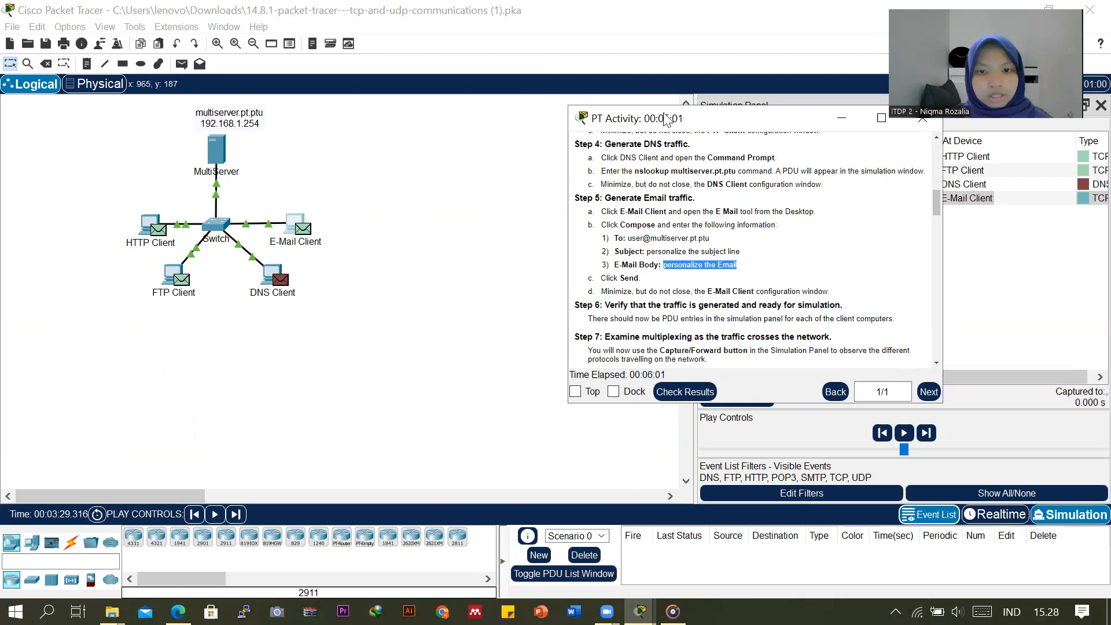
Step: Review Steps 6 and 7 of the instructions beside the event list, and capture forward once to advance all PDUs
{"action": "left_click_drag", "start_coordinate": [666, 120], "coordinate": [572, 125]}
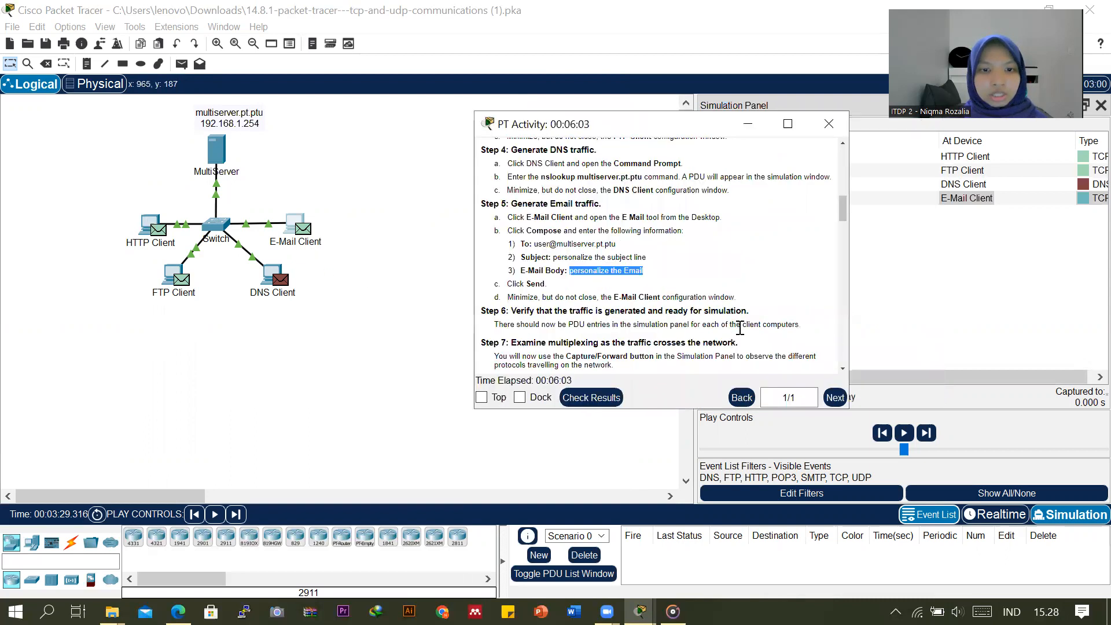
{"action": "scroll", "coordinate": [706, 308], "scroll_direction": "down", "scroll_amount": 3}
{"action": "scroll", "coordinate": [708, 307], "scroll_direction": "down", "scroll_amount": 1}
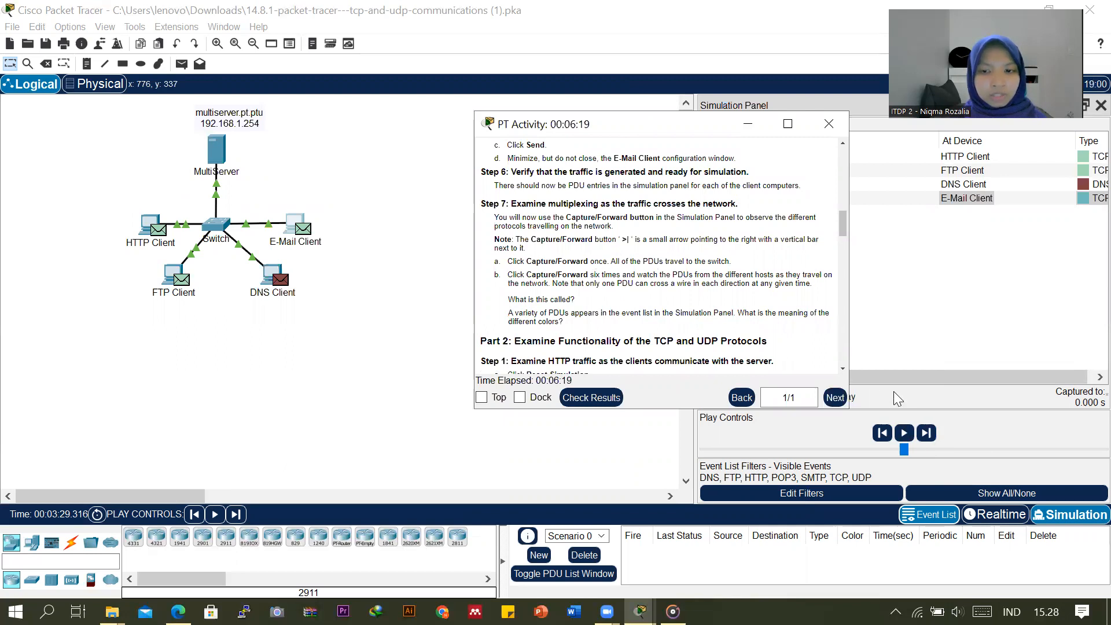
{"action": "left_click", "coordinate": [929, 433]}
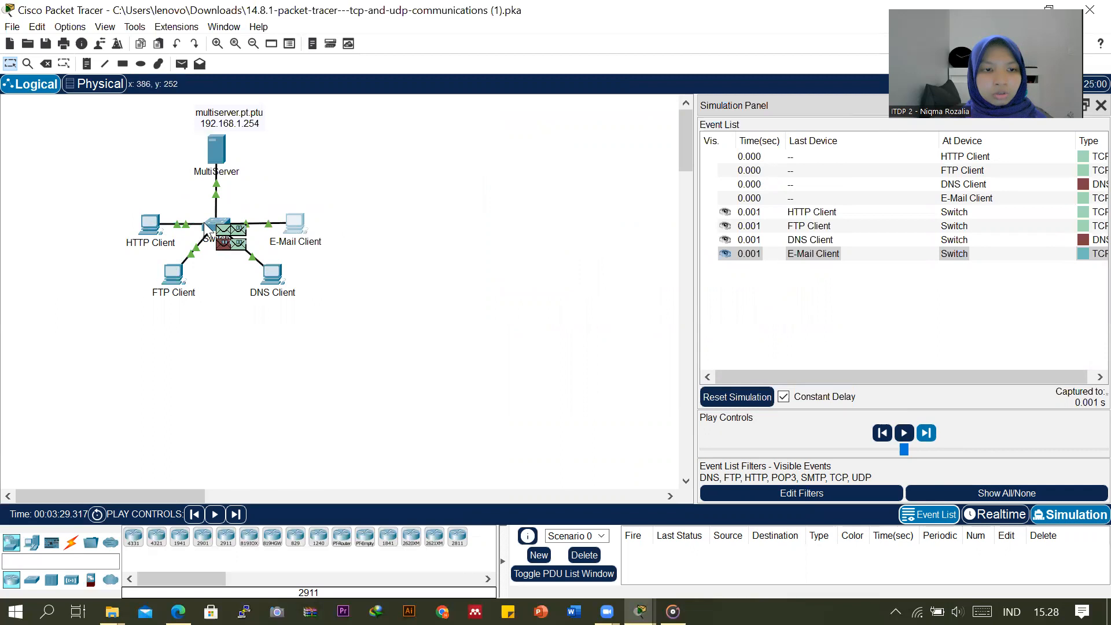
Step: Bring back the activity instructions and read the remaining Step 7 tasks on multiplexing
{"action": "mouse_move", "coordinate": [643, 612]}
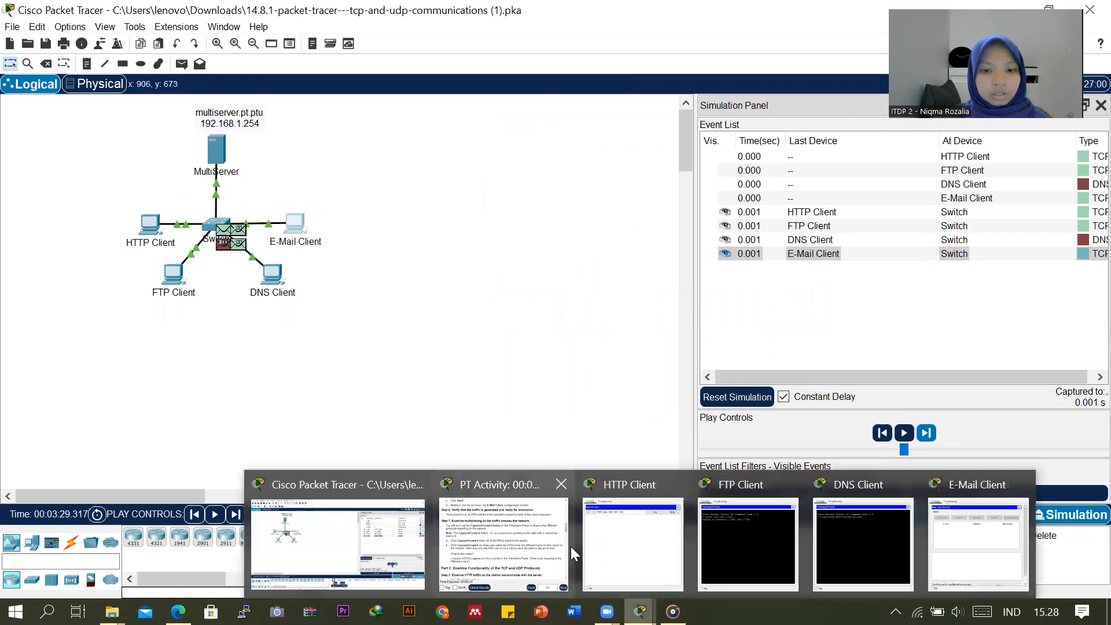
{"action": "left_click", "coordinate": [531, 540]}
{"action": "scroll", "coordinate": [597, 272], "scroll_direction": "down", "scroll_amount": 1}
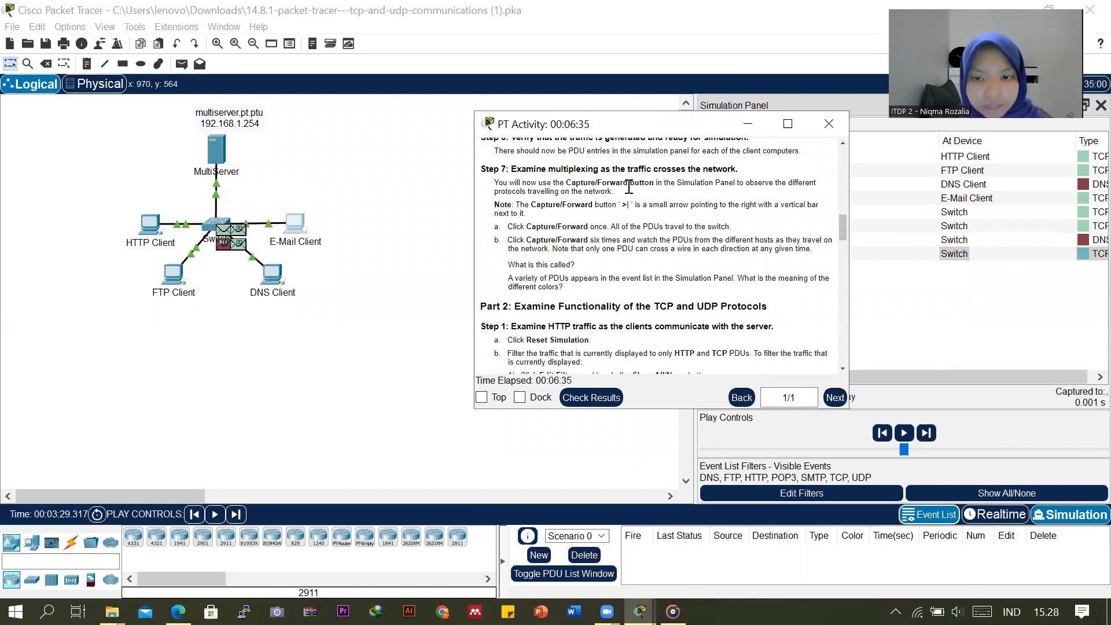
Step: Move the instructions clear of the topology and capture forward six times to follow the PDUs across the network
{"action": "left_click_drag", "start_coordinate": [630, 123], "coordinate": [594, 96]}
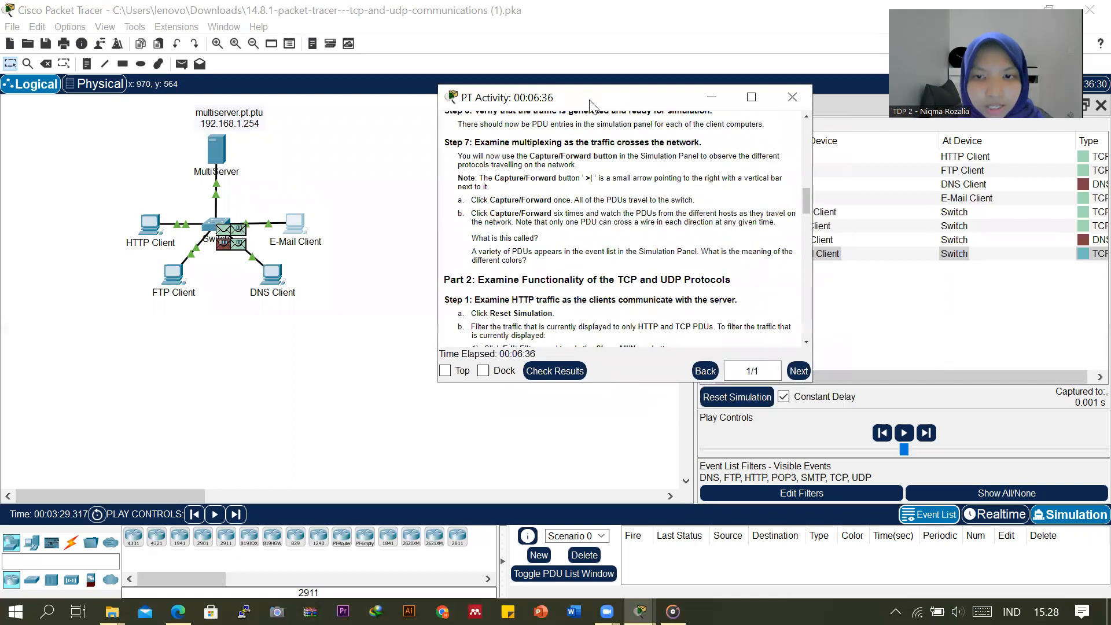
{"action": "left_click", "coordinate": [927, 434]}
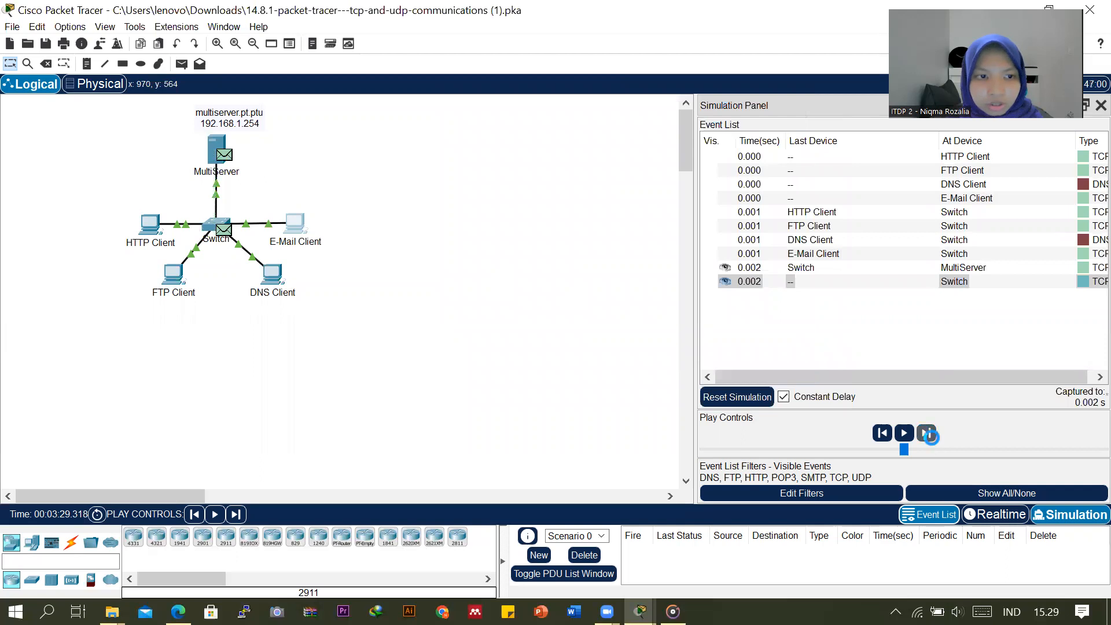
{"action": "left_click", "coordinate": [926, 434]}
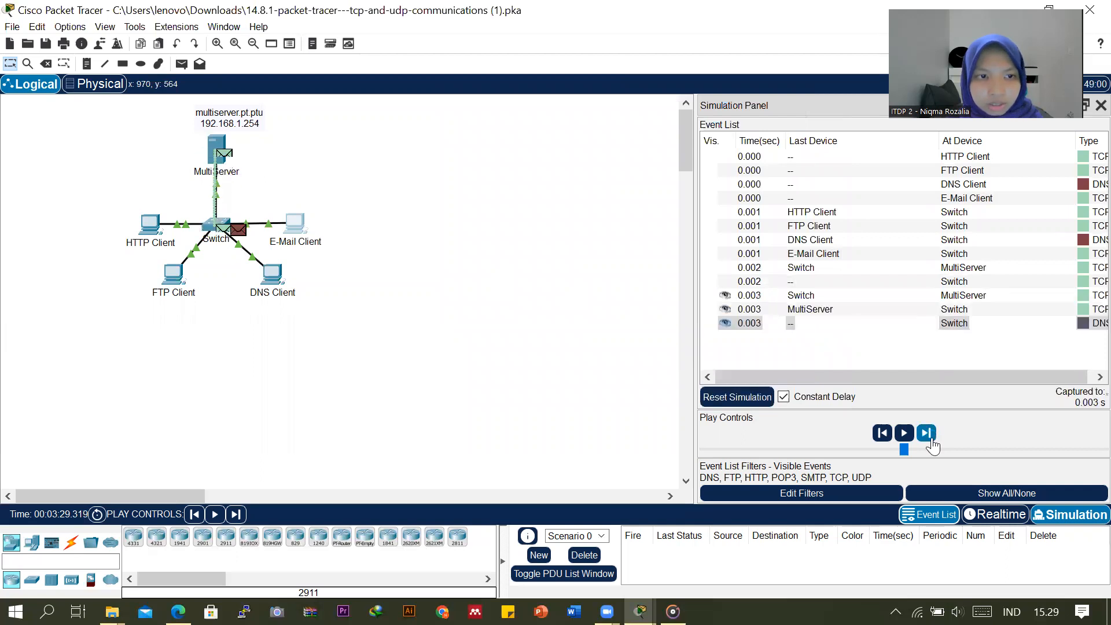
{"action": "left_click", "coordinate": [931, 440]}
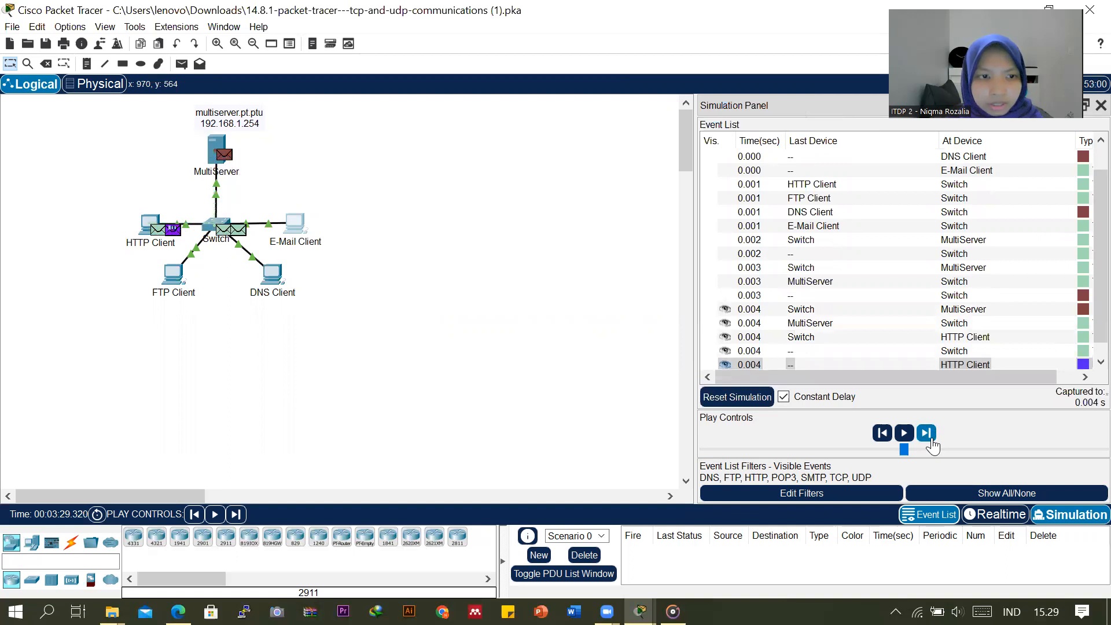
{"action": "left_click", "coordinate": [932, 441]}
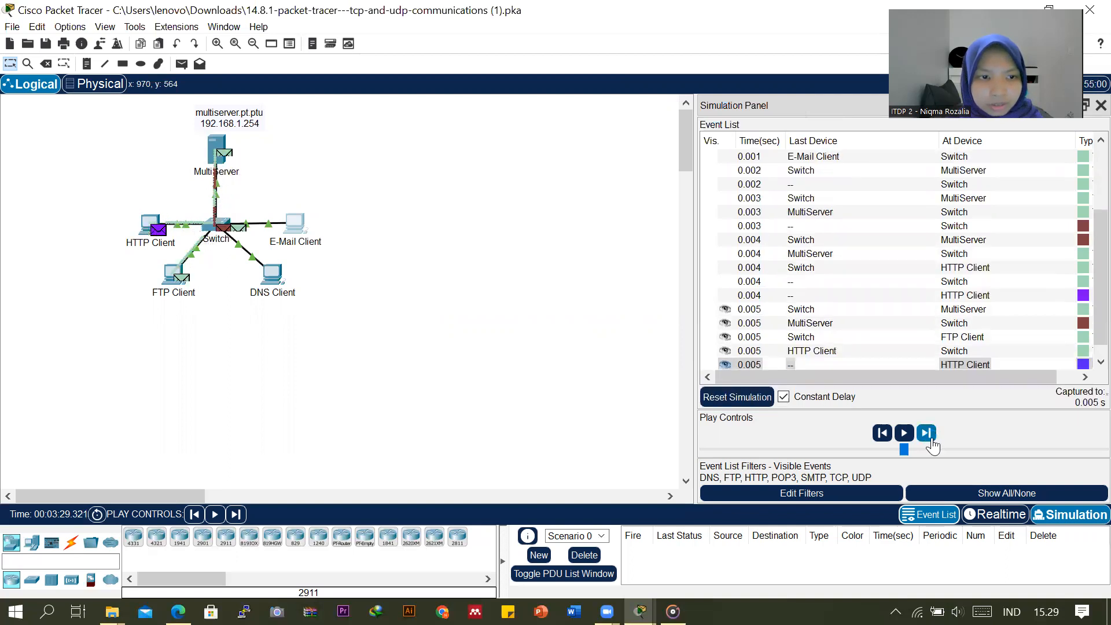
{"action": "left_click", "coordinate": [927, 434]}
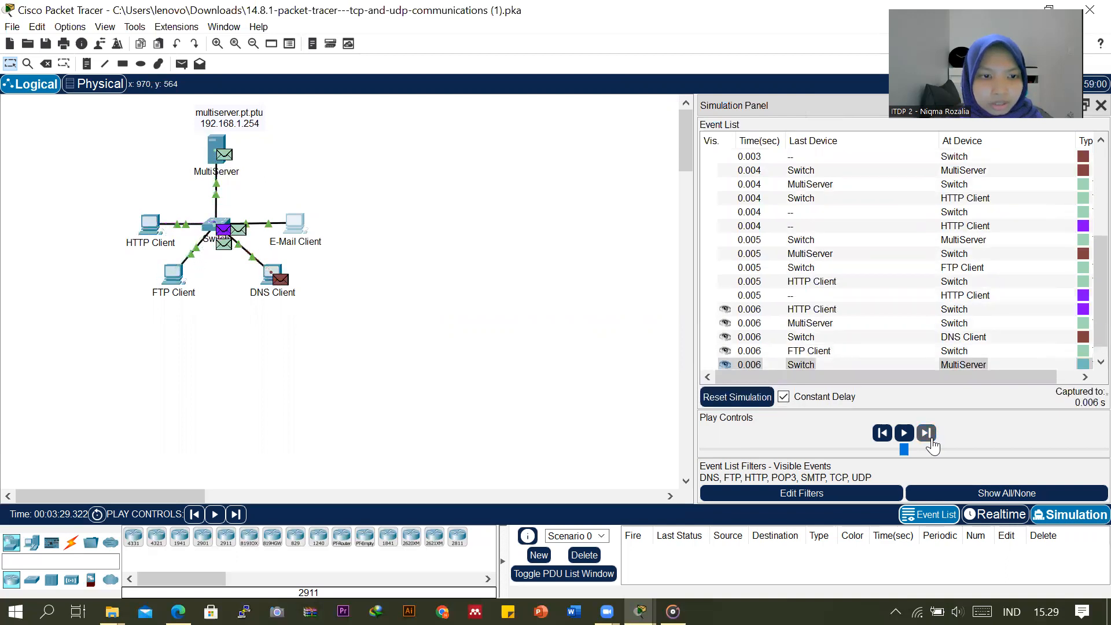
{"action": "left_click", "coordinate": [927, 434]}
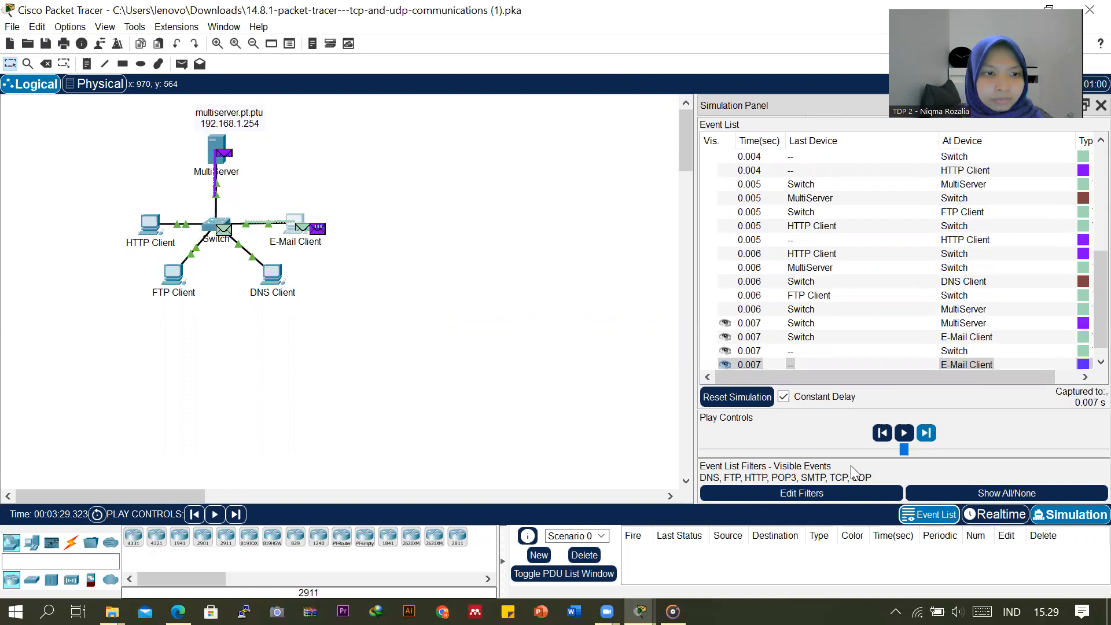
Step: Examine the event list's Type column against the Step 7 question about the meaning of the different PDU colors
{"action": "mouse_move", "coordinate": [639, 612]}
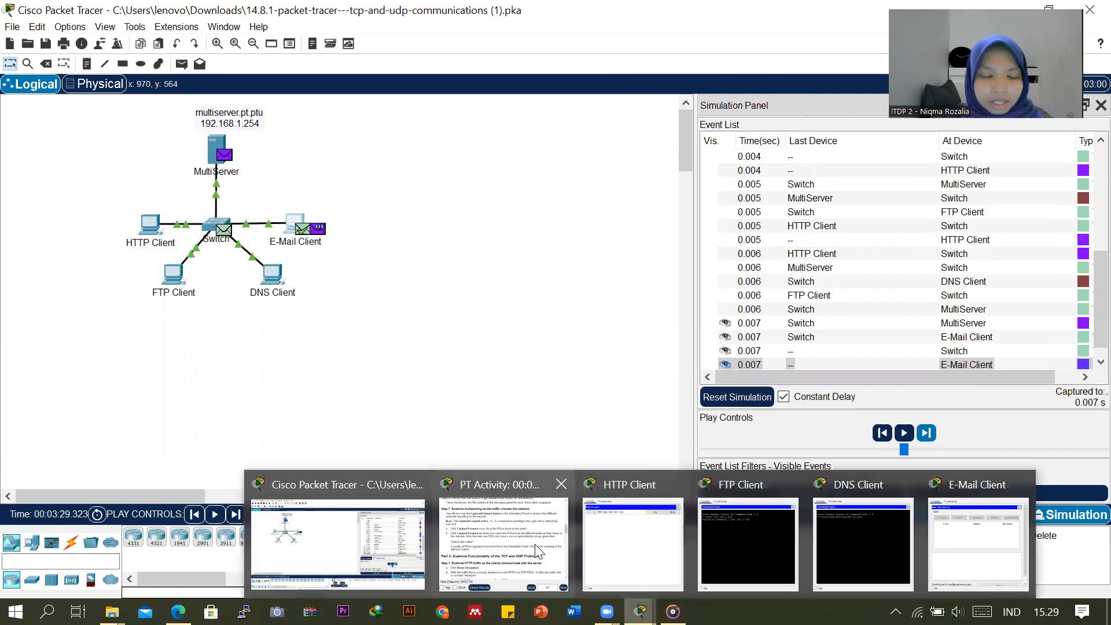
{"action": "left_click", "coordinate": [561, 467]}
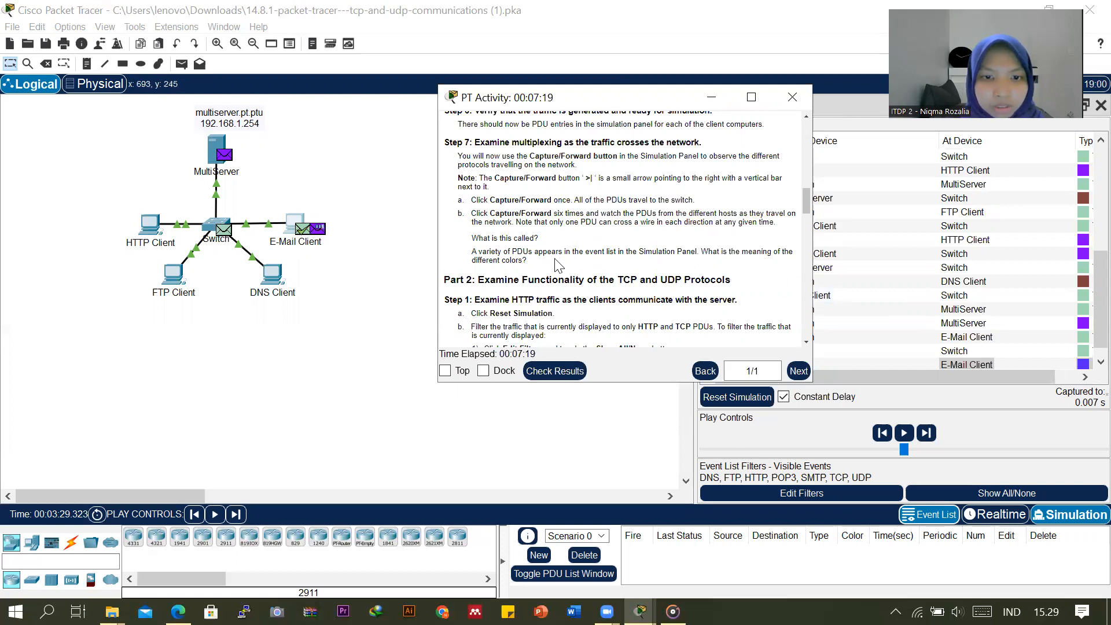
{"action": "scroll", "coordinate": [972, 281], "scroll_direction": "up", "scroll_amount": 1}
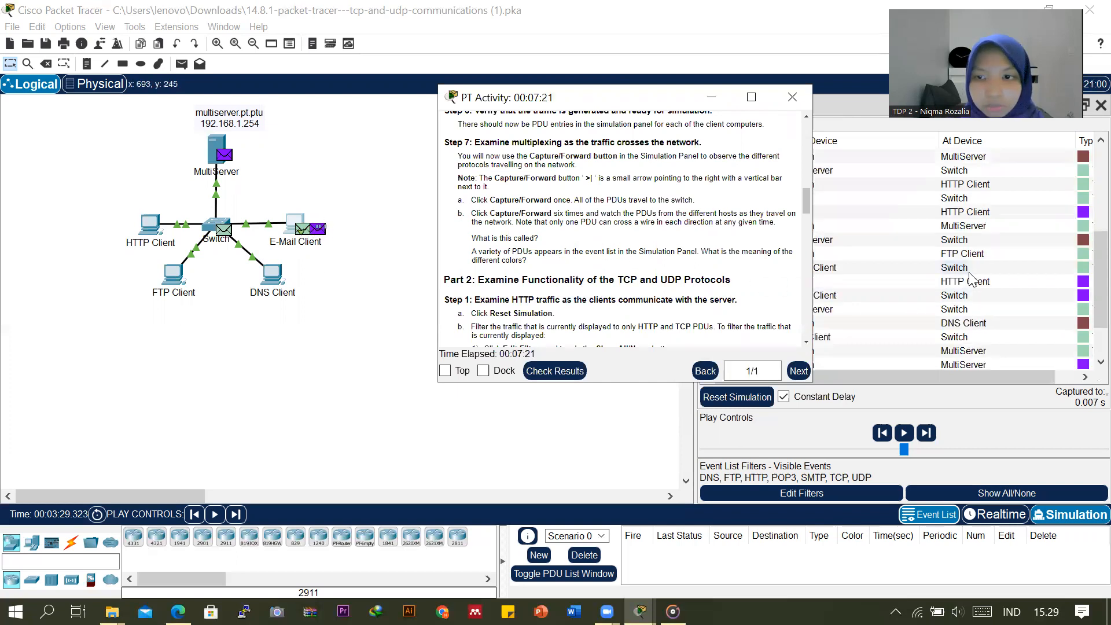
{"action": "scroll", "coordinate": [972, 284], "scroll_direction": "down", "scroll_amount": 2}
{"action": "left_click", "coordinate": [978, 350]}
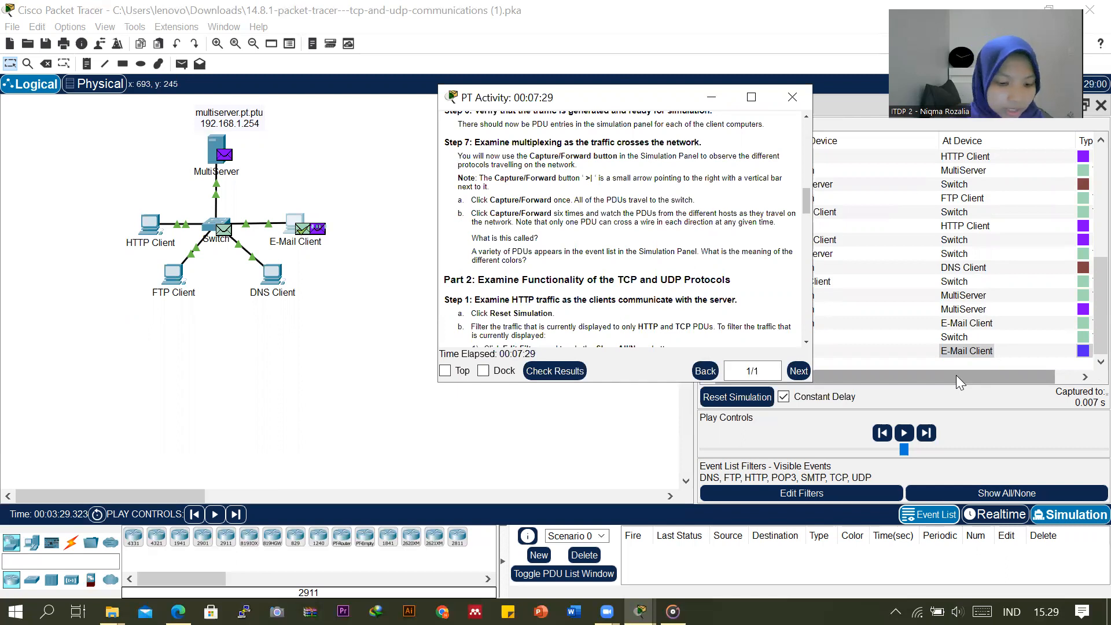
{"action": "left_click_drag", "start_coordinate": [956, 375], "coordinate": [1013, 375]}
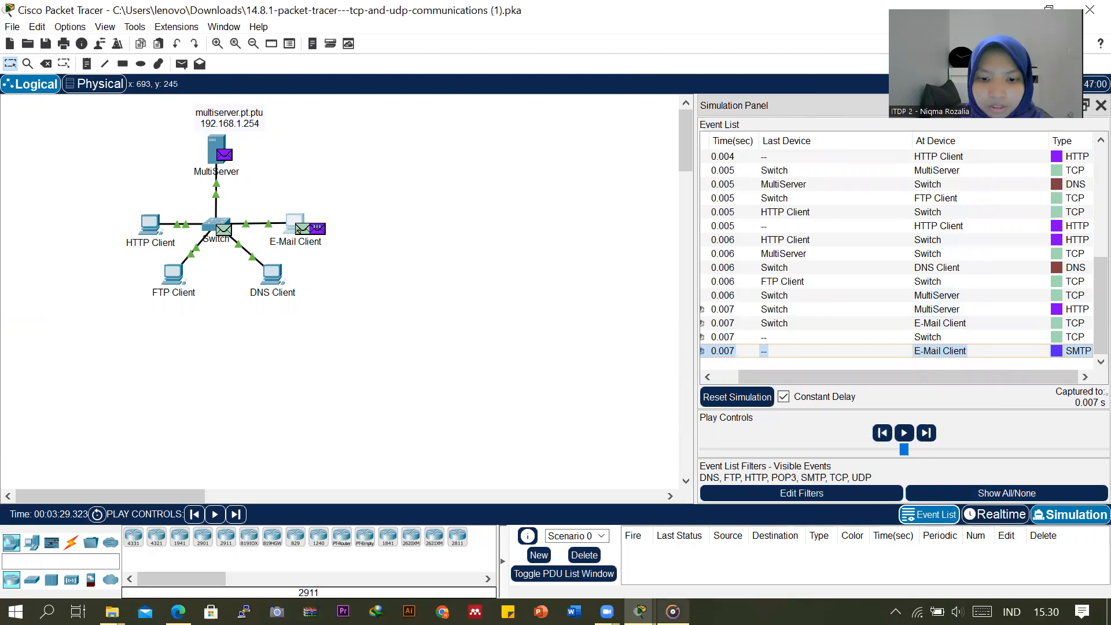
{"action": "mouse_move", "coordinate": [640, 612]}
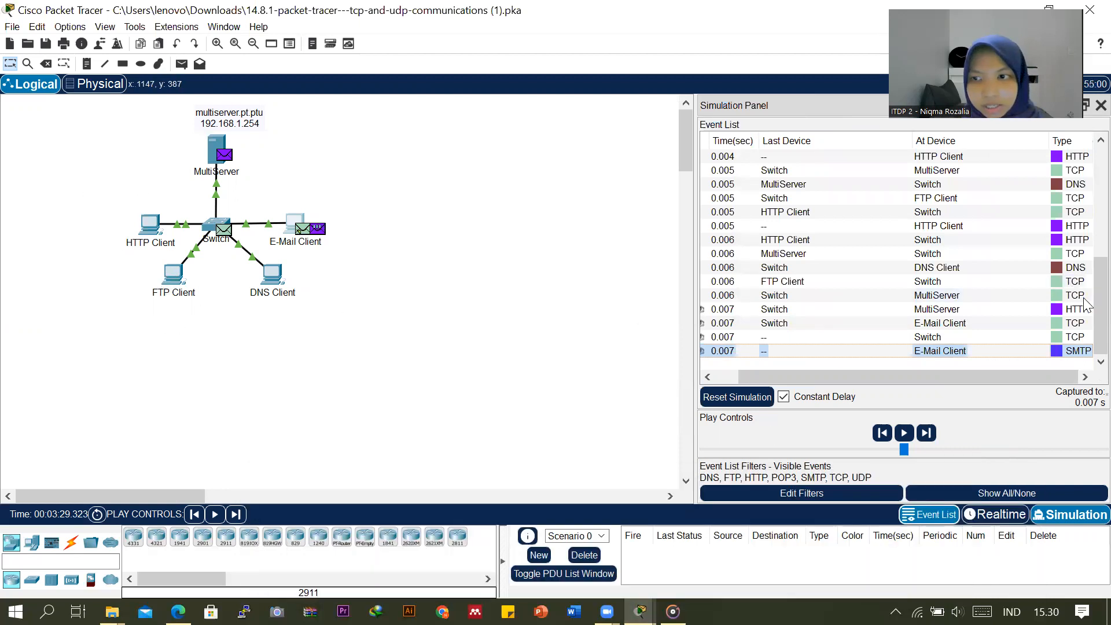
{"action": "scroll", "coordinate": [1086, 305], "scroll_direction": "up", "scroll_amount": 1}
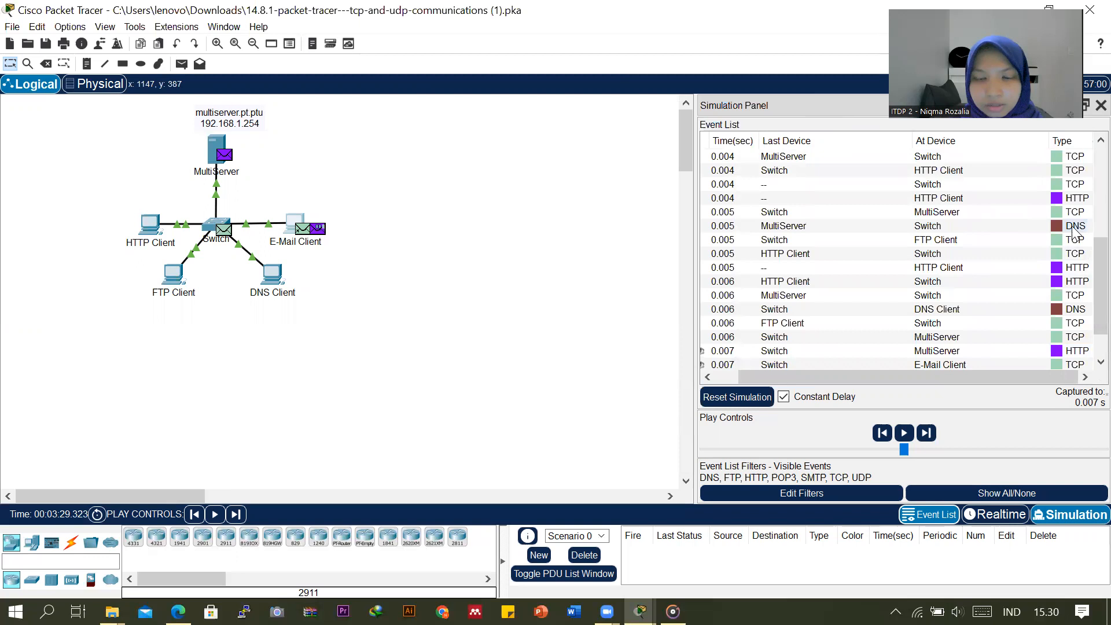
{"action": "mouse_move", "coordinate": [641, 612]}
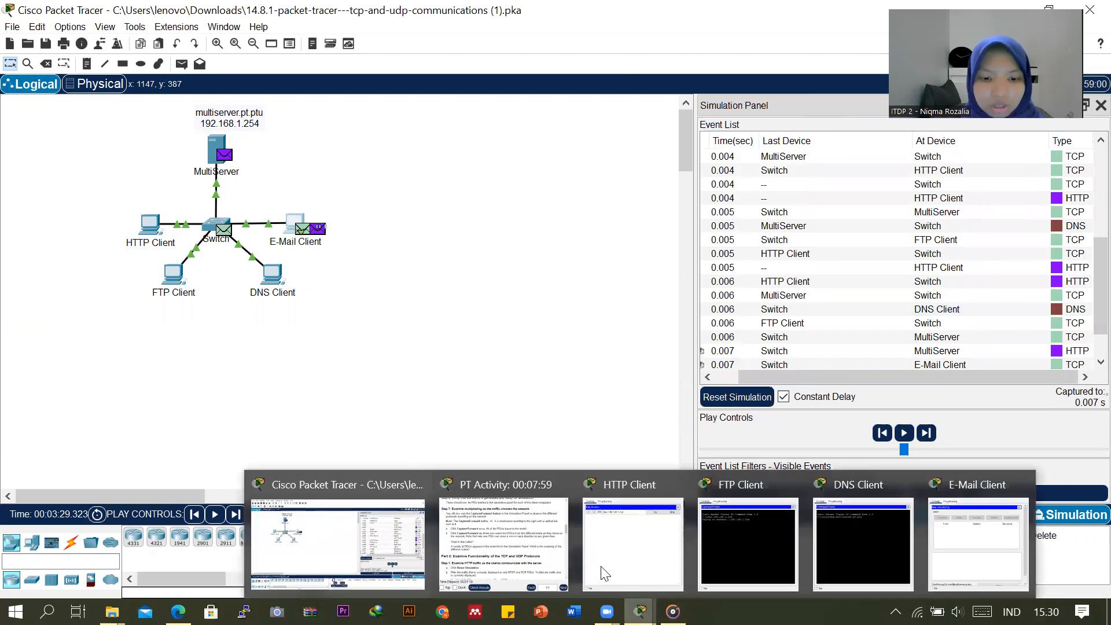
Step: Read Part 2, Step 1 of the activity instructions and reset the simulation
{"action": "left_click", "coordinate": [529, 557]}
{"action": "scroll", "coordinate": [601, 250], "scroll_direction": "down", "scroll_amount": 1}
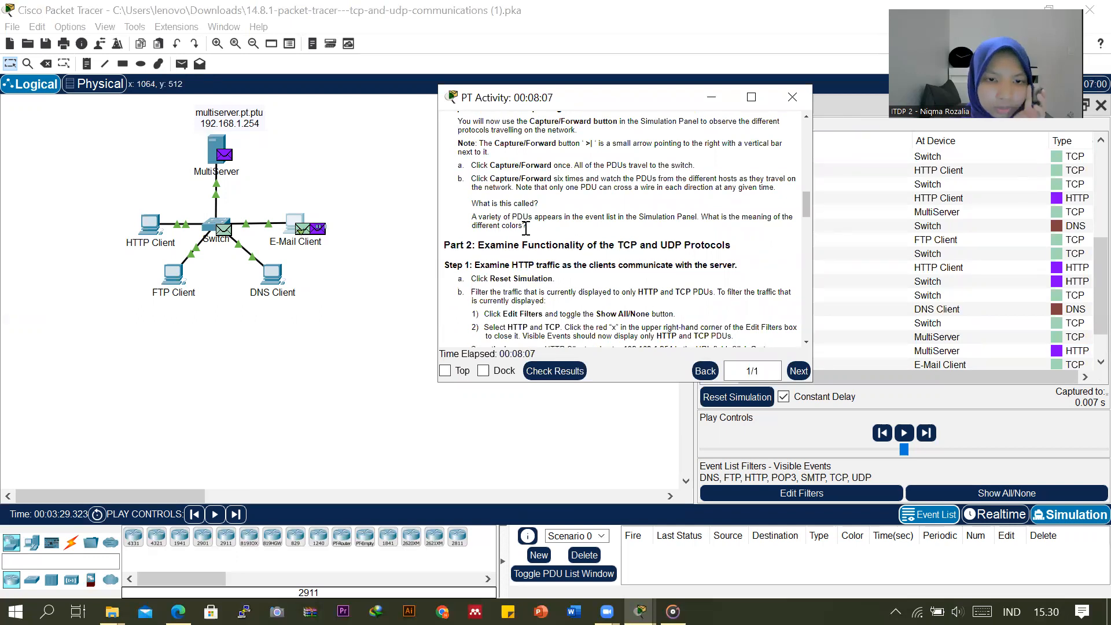
{"action": "scroll", "coordinate": [547, 289], "scroll_direction": "down", "scroll_amount": 2}
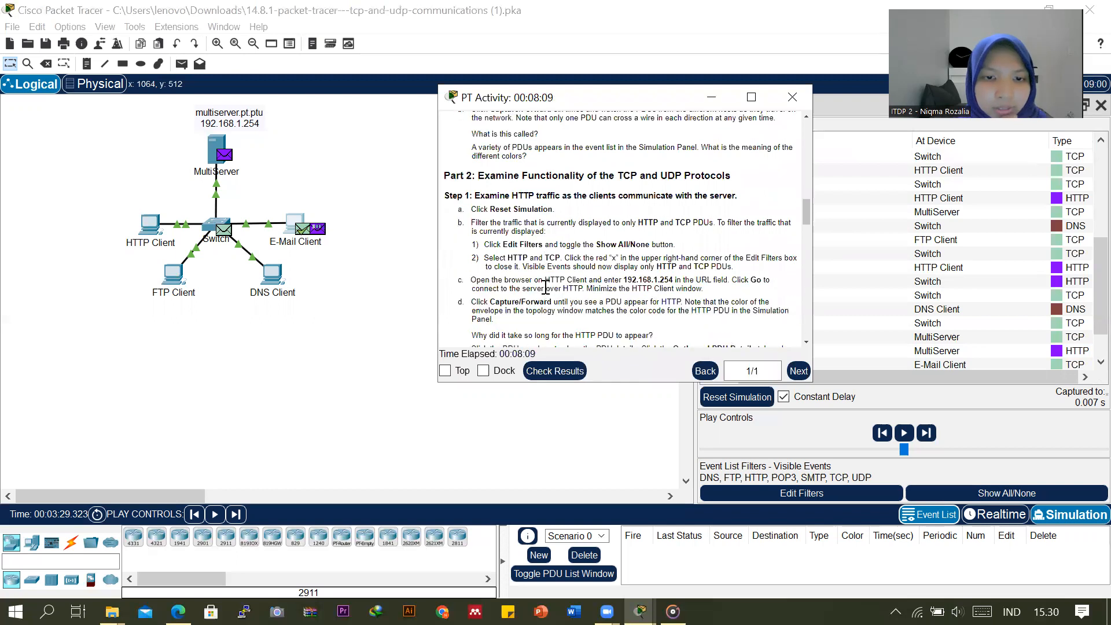
{"action": "left_click", "coordinate": [736, 398]}
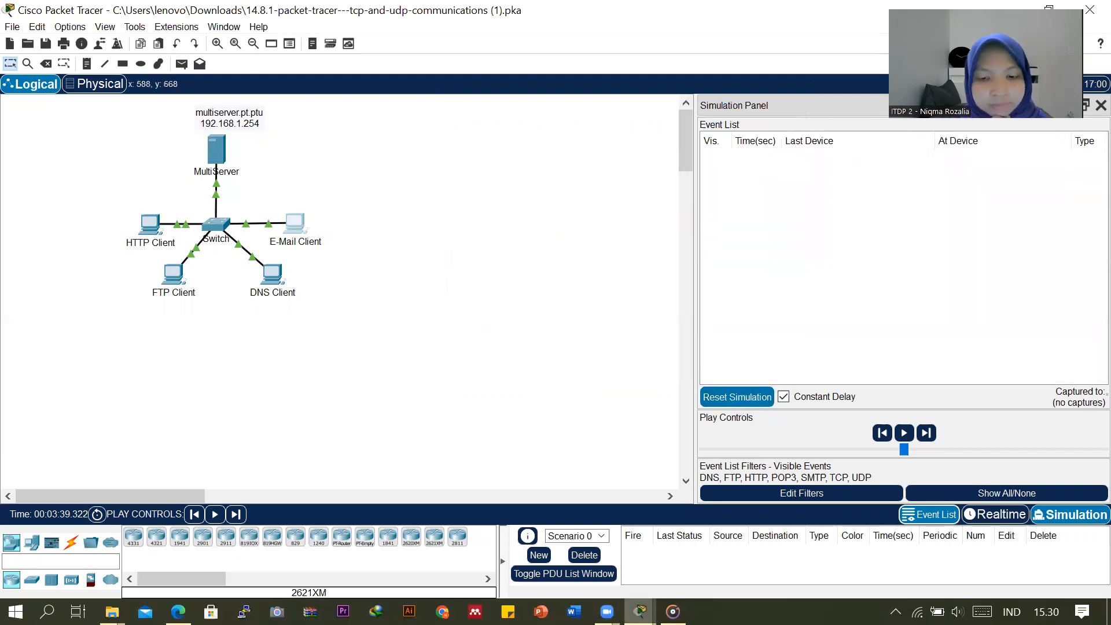
Step: Clear all visible event filters, then open the filter editor at the Misc protocols and widen it to show every column
{"action": "mouse_move", "coordinate": [640, 612]}
{"action": "left_click", "coordinate": [477, 548]}
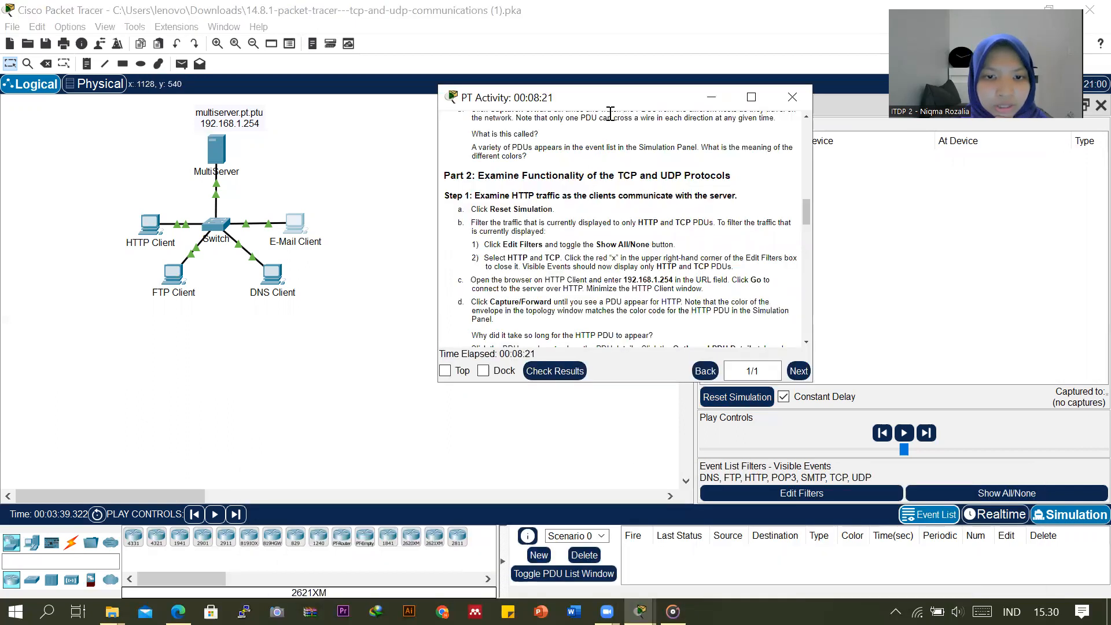
{"action": "left_click_drag", "start_coordinate": [596, 103], "coordinate": [480, 105]}
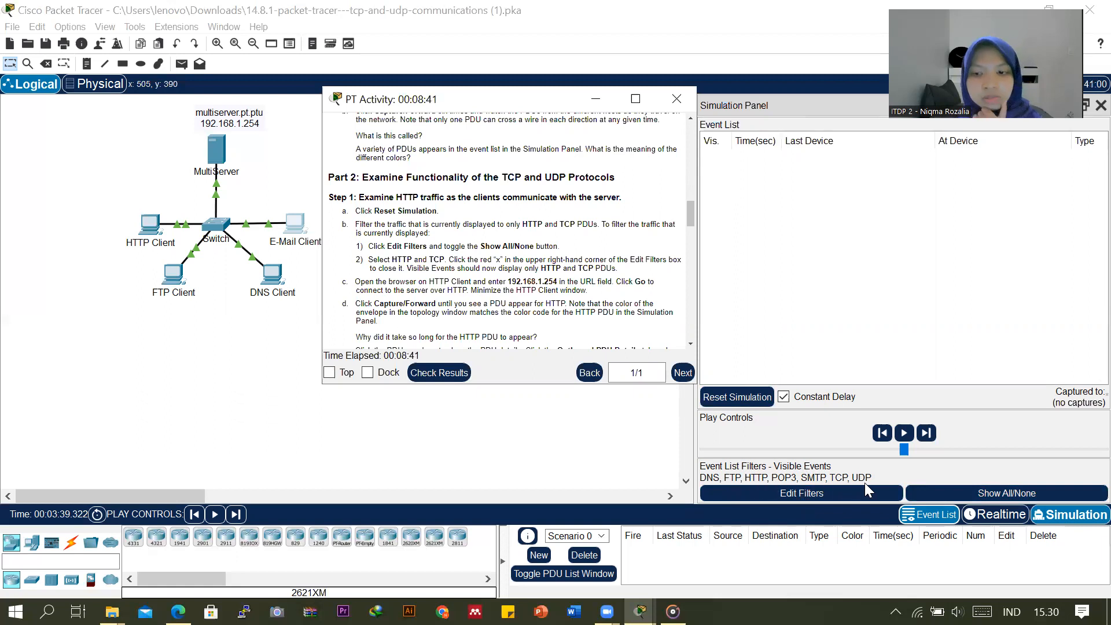
{"action": "left_click", "coordinate": [951, 497]}
{"action": "left_click", "coordinate": [833, 498]}
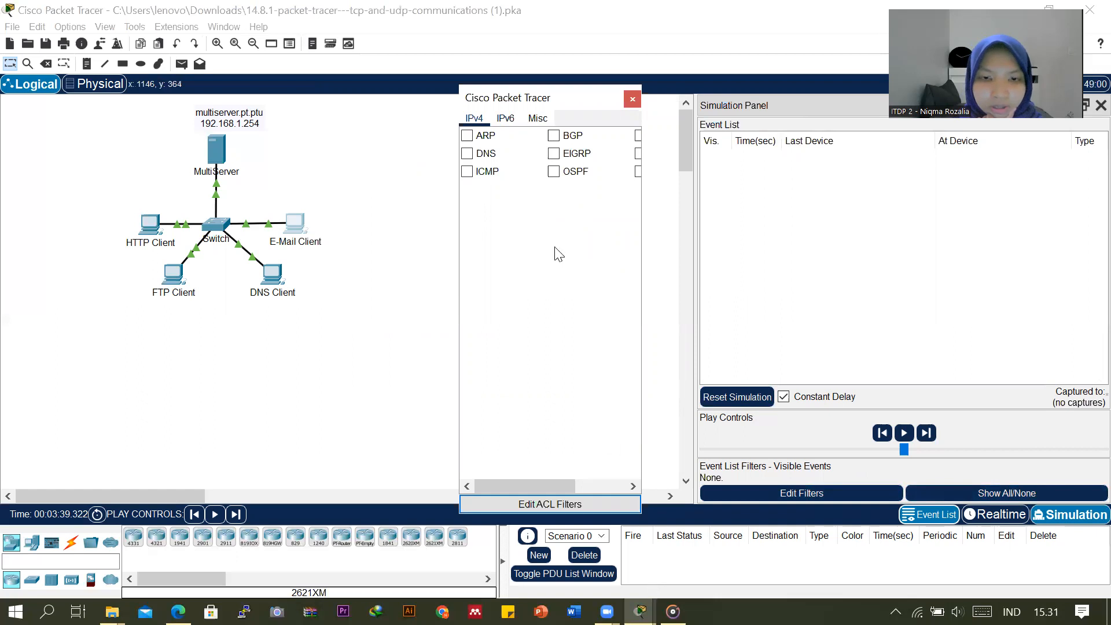
{"action": "left_click", "coordinate": [509, 118]}
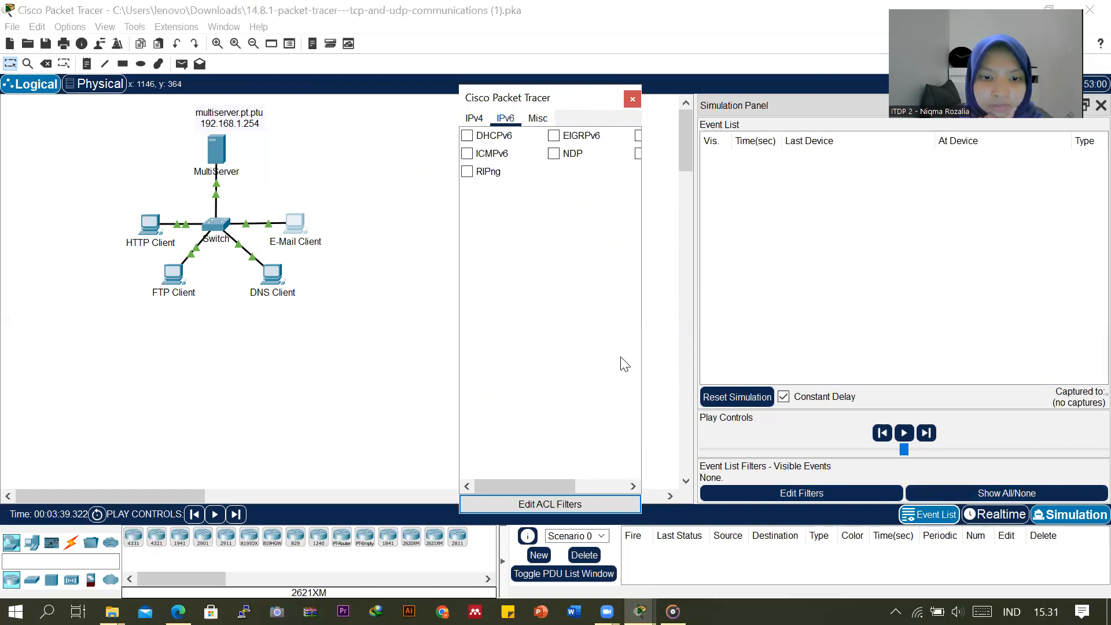
{"action": "mouse_move", "coordinate": [547, 485]}
{"action": "left_mouse_down"}
{"action": "mouse_move", "coordinate": [600, 484]}
{"action": "mouse_move", "coordinate": [546, 485]}
{"action": "left_mouse_up"}
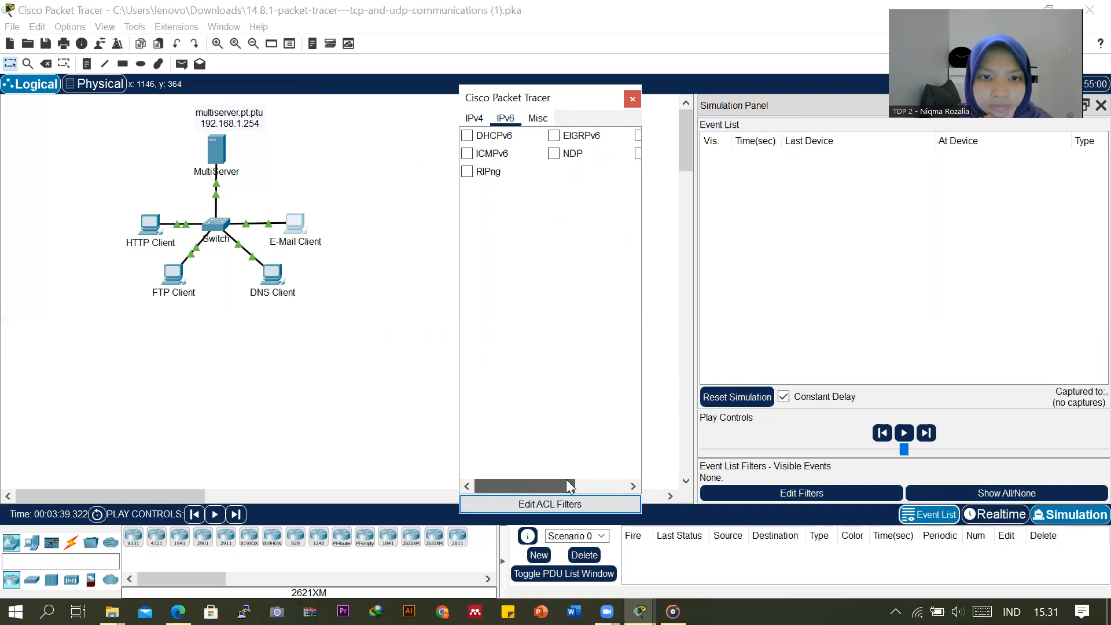
{"action": "left_click", "coordinate": [537, 119]}
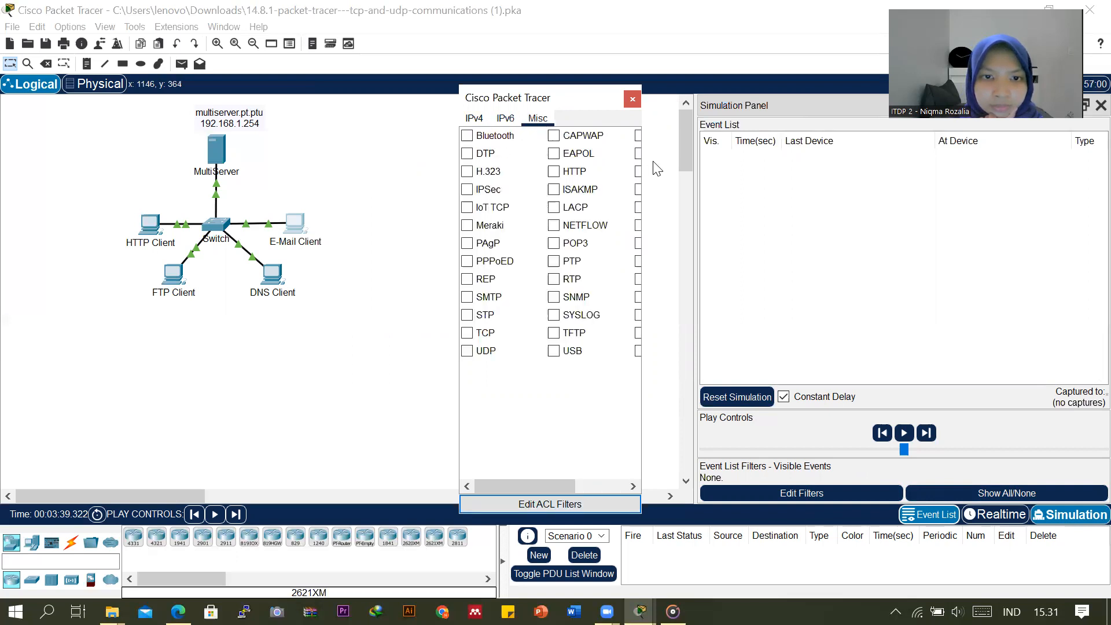
{"action": "left_click_drag", "start_coordinate": [644, 169], "coordinate": [814, 169]}
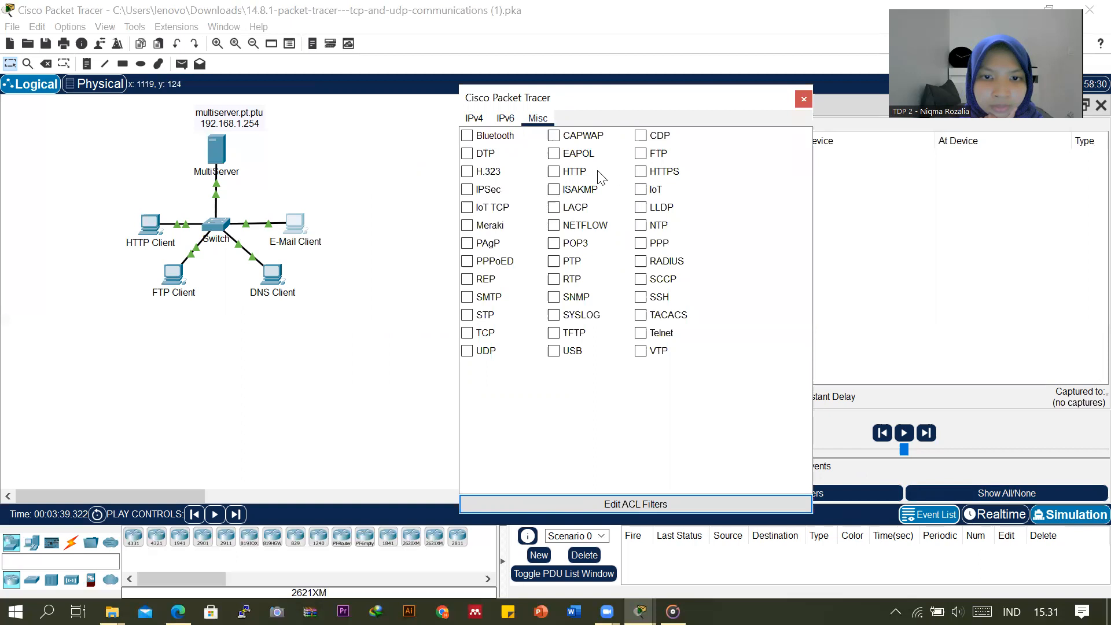
Step: Enable only the HTTP and TCP event filters, checking them against the instructions, and close the filter editor
{"action": "left_click", "coordinate": [554, 171]}
{"action": "left_click", "coordinate": [639, 612]}
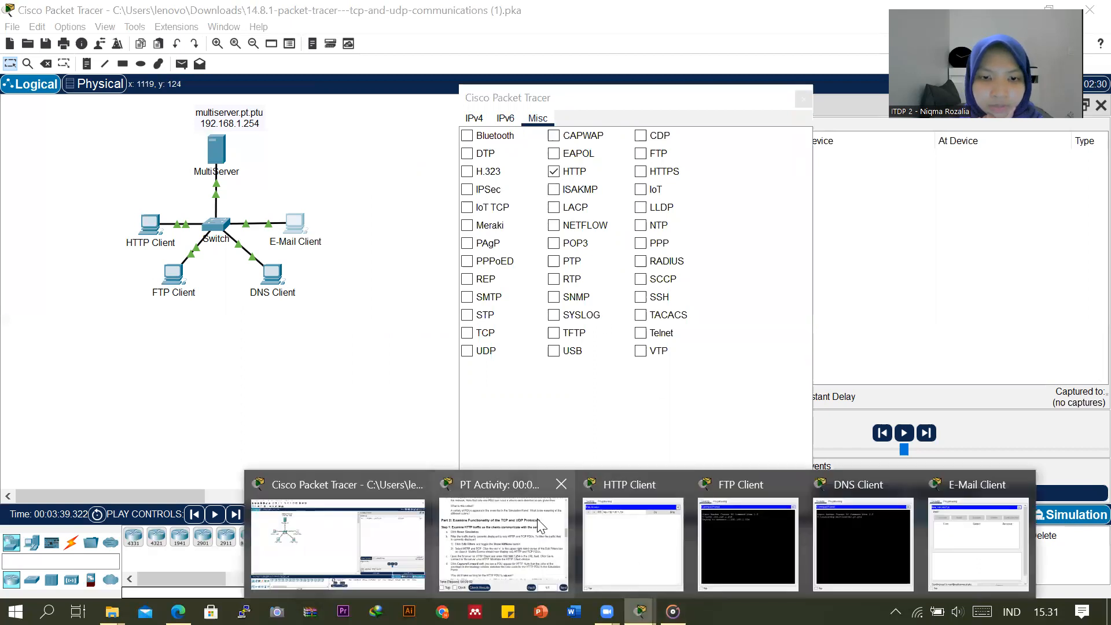
{"action": "left_click", "coordinate": [538, 526]}
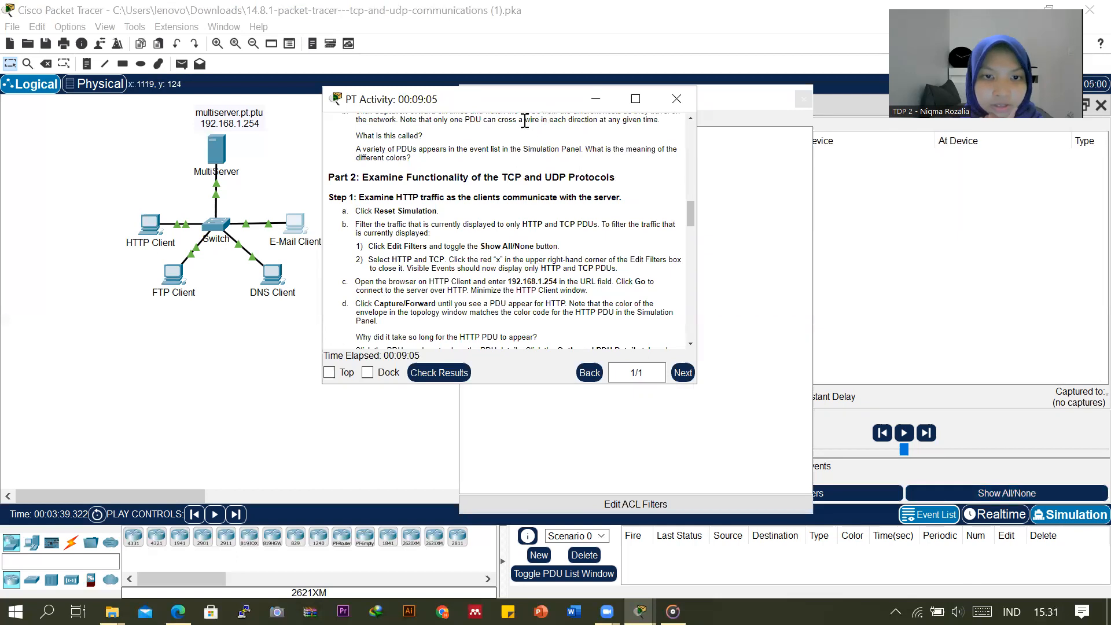
{"action": "left_click_drag", "start_coordinate": [506, 103], "coordinate": [182, 128]}
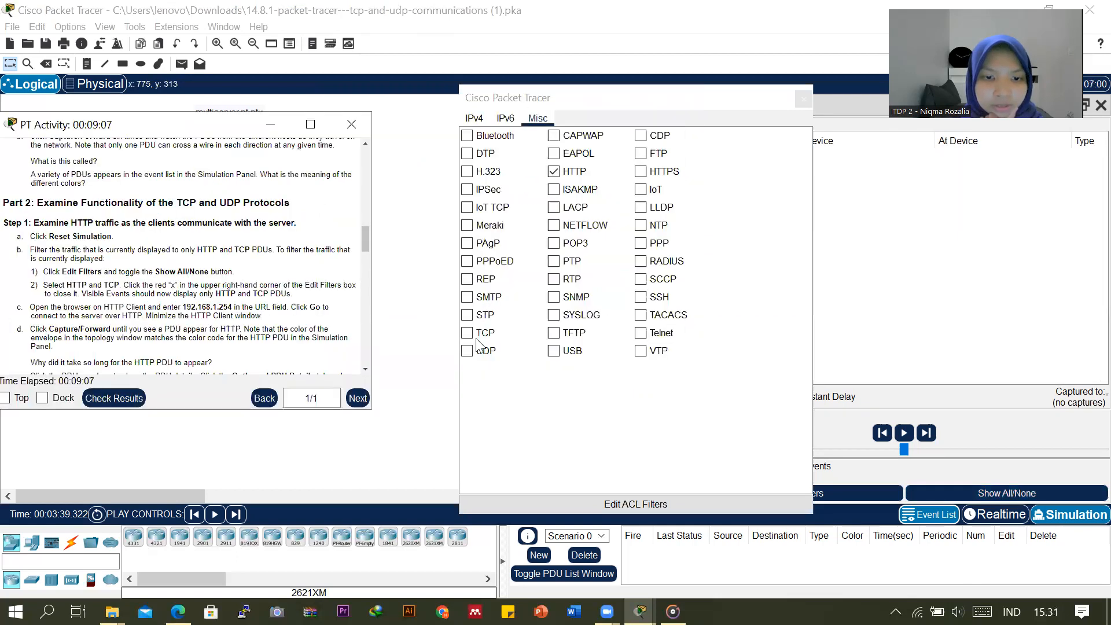
{"action": "left_click", "coordinate": [468, 334]}
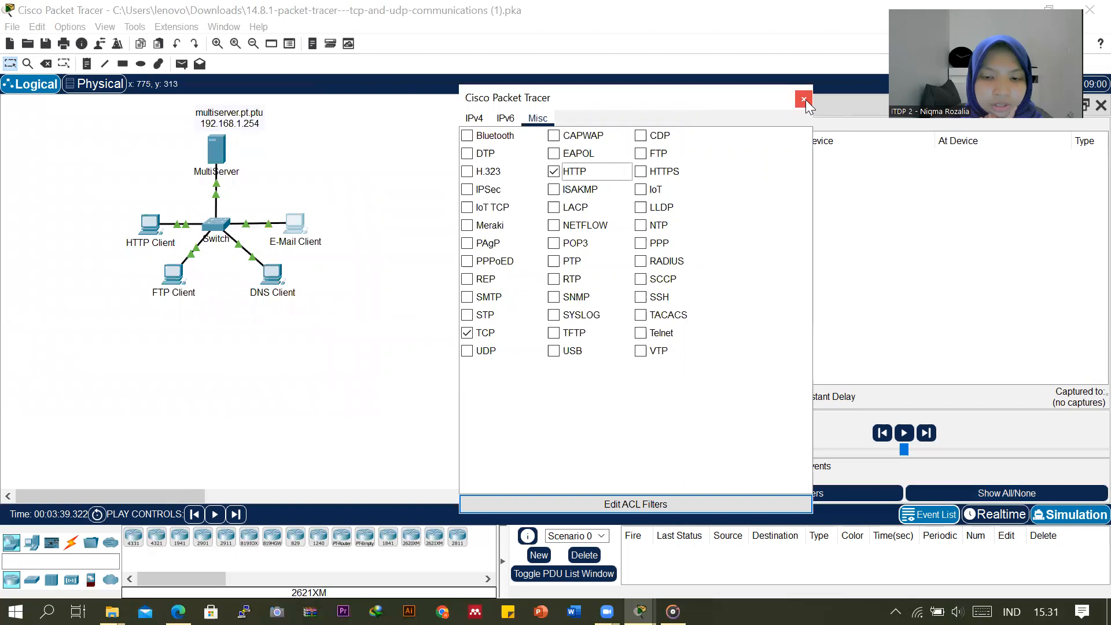
{"action": "left_click", "coordinate": [804, 99]}
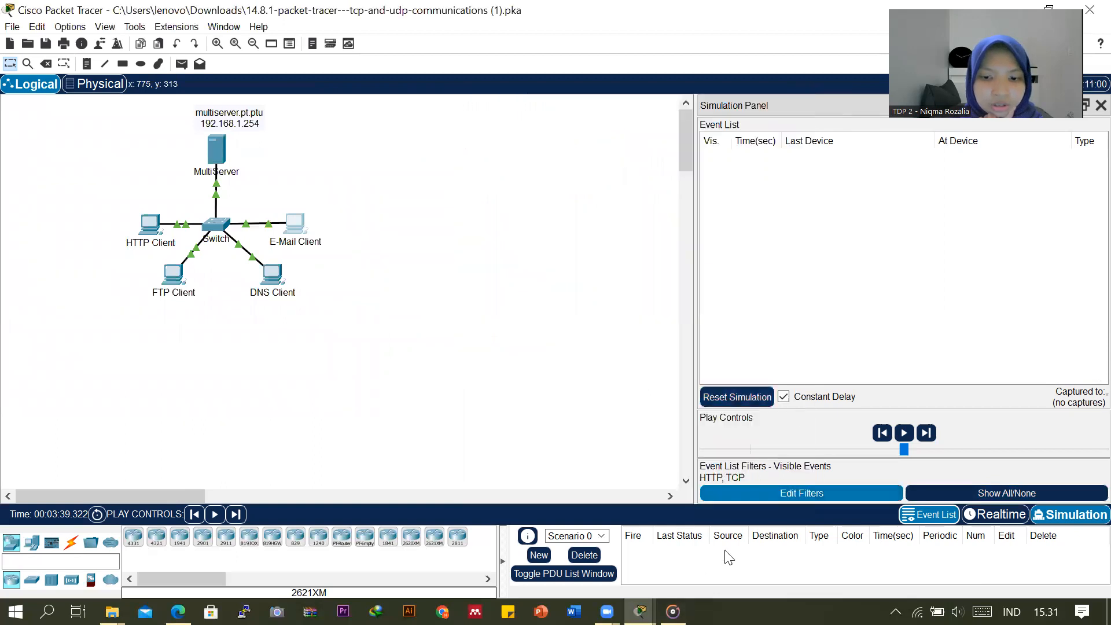
Step: Read Part 2, Step 1c of the activity instructions beside the topology and open HTTP Client's web browser
{"action": "mouse_move", "coordinate": [641, 612]}
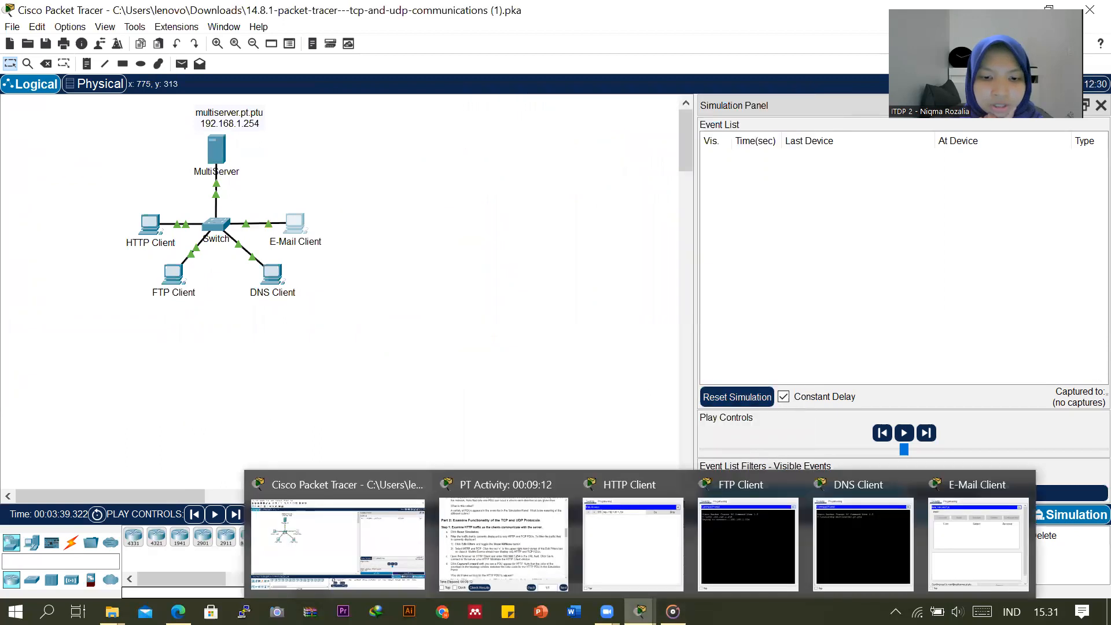
{"action": "left_click", "coordinate": [523, 552]}
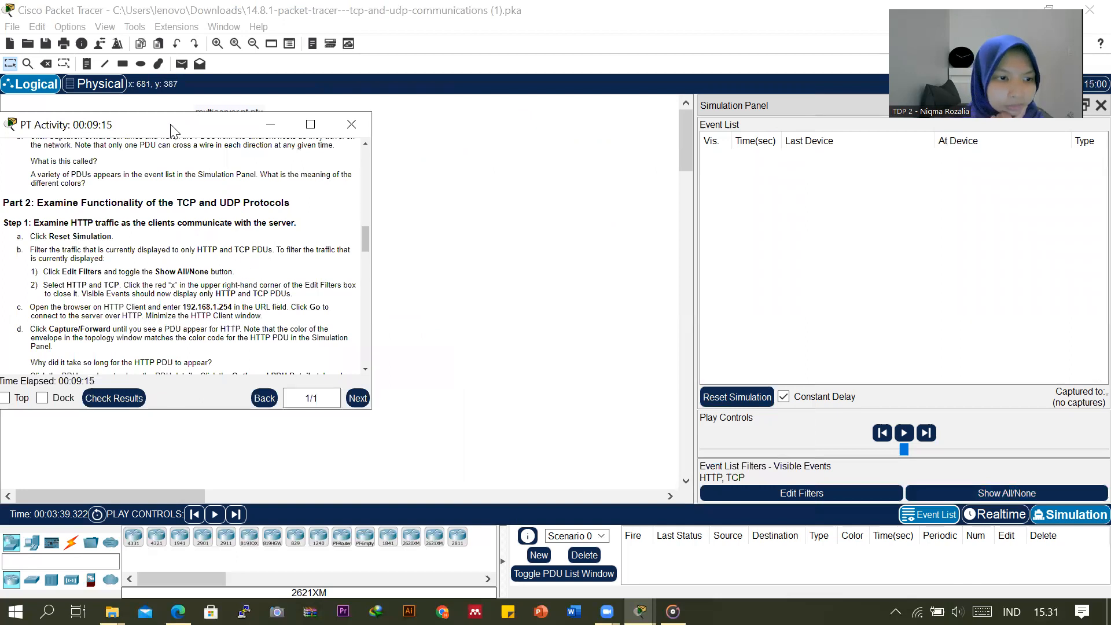
{"action": "left_click_drag", "start_coordinate": [162, 128], "coordinate": [268, 128]}
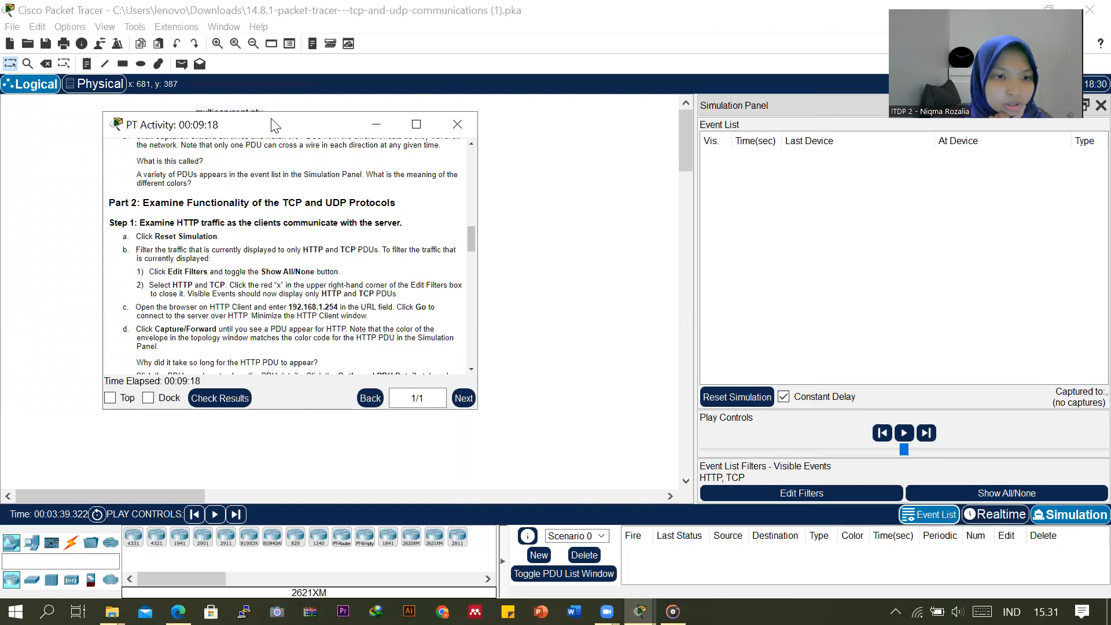
{"action": "left_click_drag", "start_coordinate": [274, 126], "coordinate": [607, 104]}
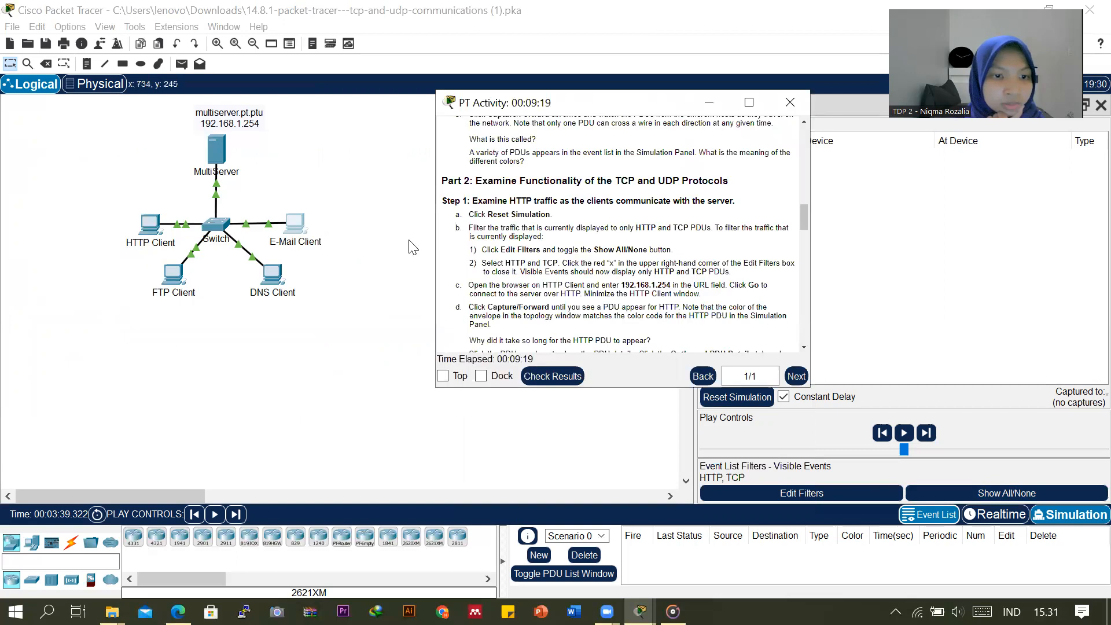
{"action": "left_click", "coordinate": [146, 227]}
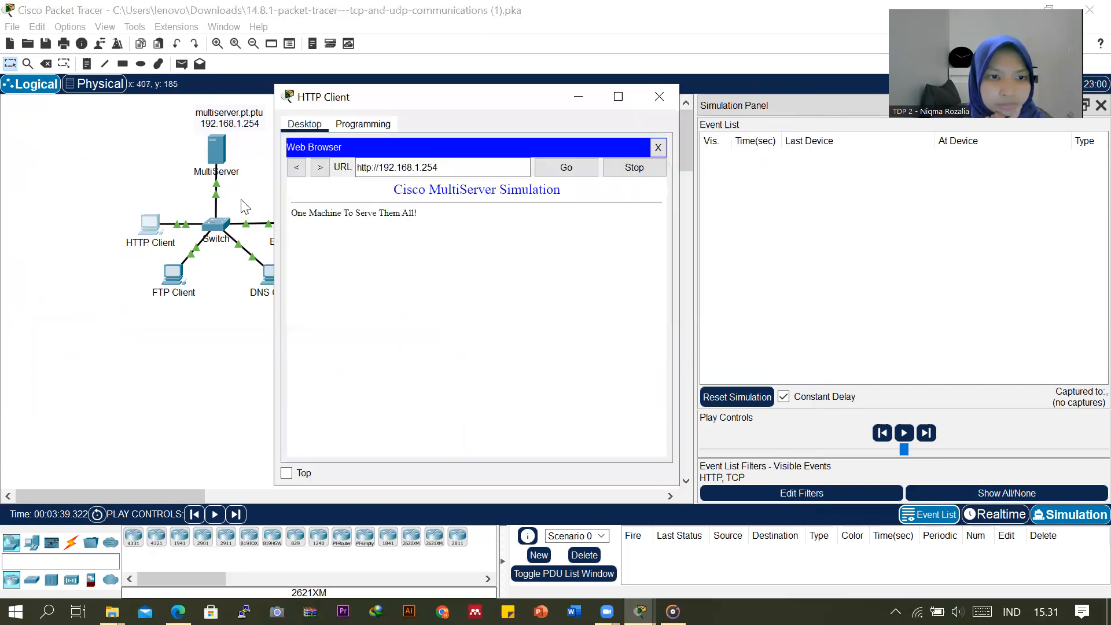
Step: Copy the server address 192.168.1.254 from Step 1c of the activity instructions
{"action": "mouse_move", "coordinate": [640, 612]}
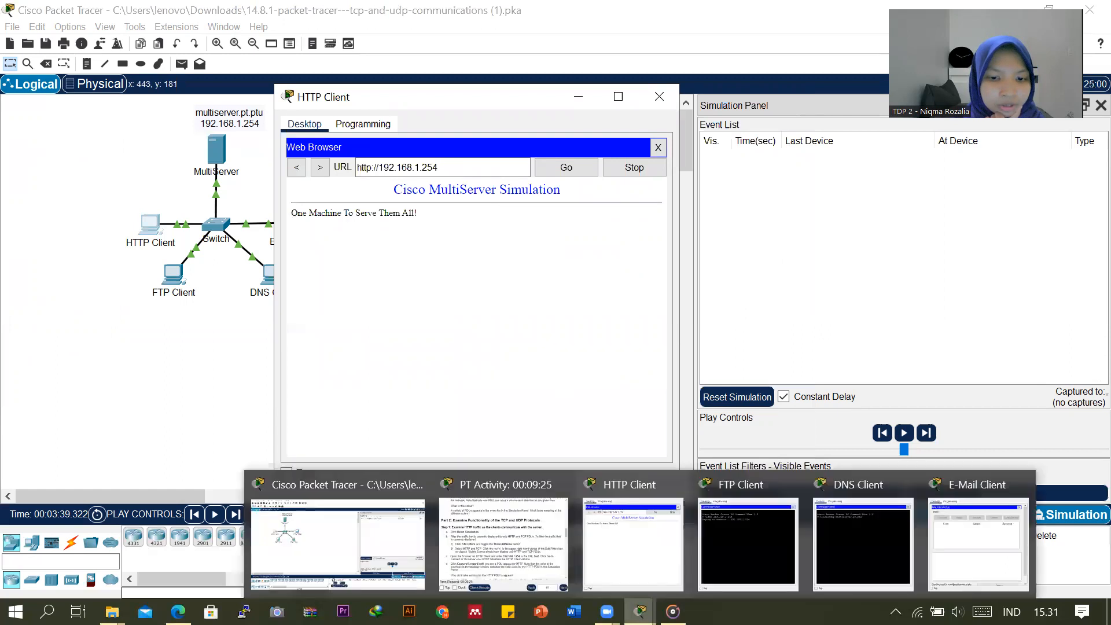
{"action": "left_click", "coordinate": [523, 545]}
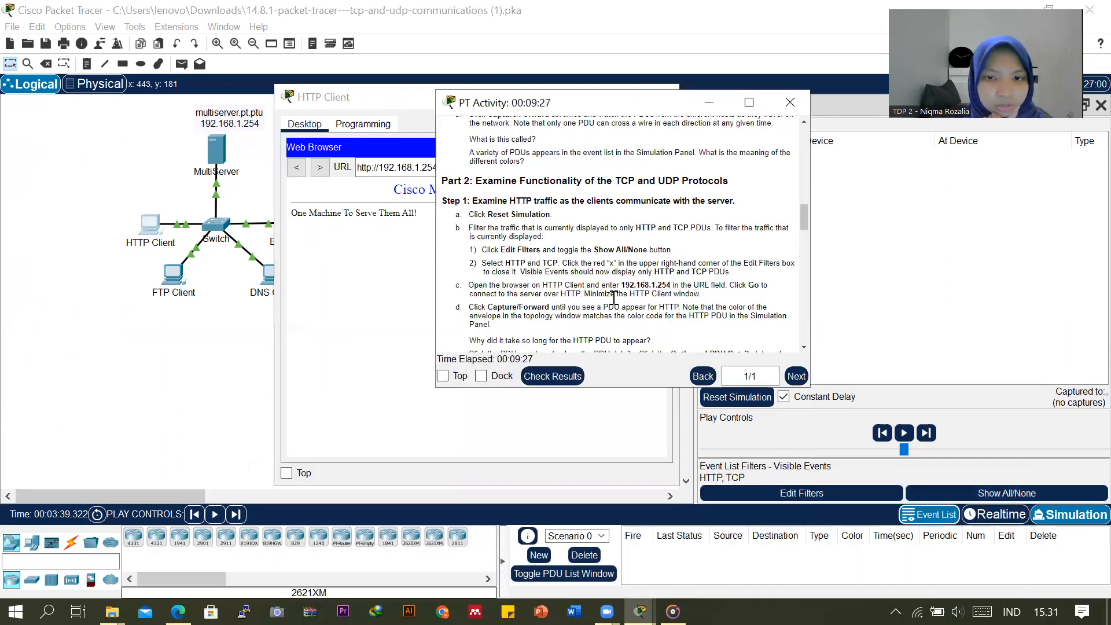
{"action": "scroll", "coordinate": [613, 296], "scroll_direction": "down", "scroll_amount": 1}
{"action": "left_click_drag", "start_coordinate": [623, 250], "coordinate": [672, 250]}
{"action": "key", "text": "ctrl+c"}
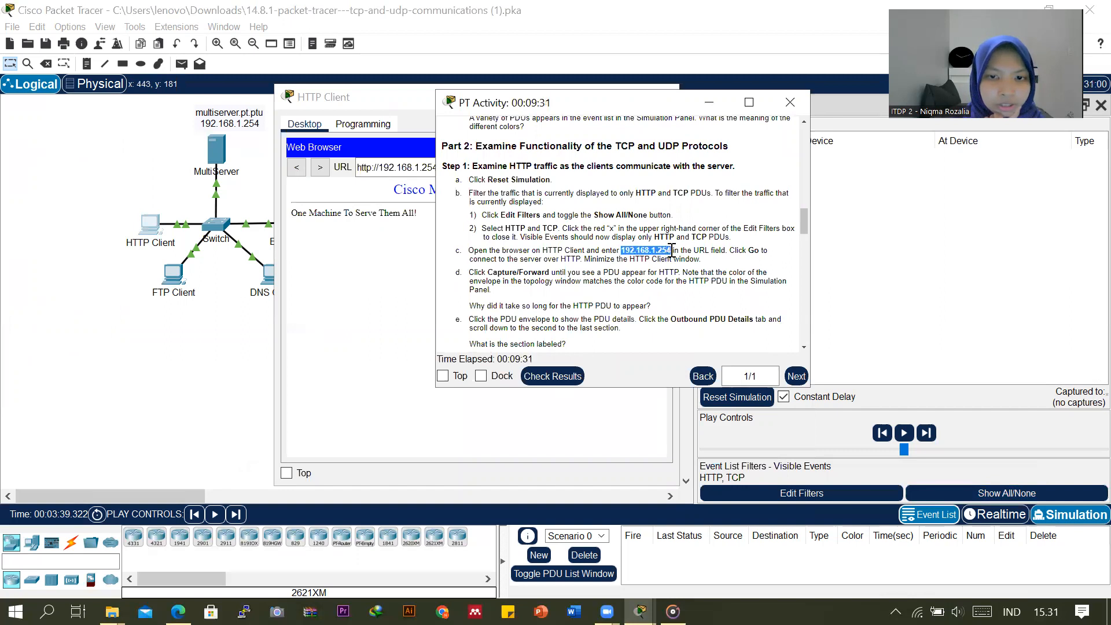
{"action": "right_click", "coordinate": [670, 251]}
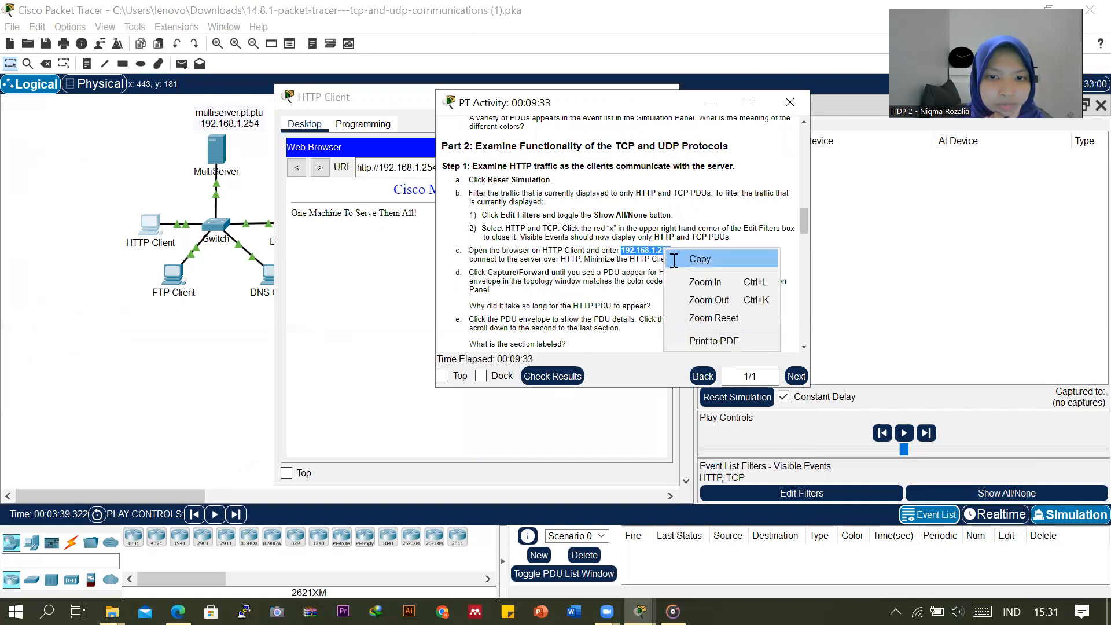
{"action": "left_click", "coordinate": [689, 259]}
Step: Replace the URL in HTTP Client's browser with the copied address 192.168.1.254 and request the page
{"action": "left_click", "coordinate": [372, 167]}
{"action": "left_click", "coordinate": [408, 153]}
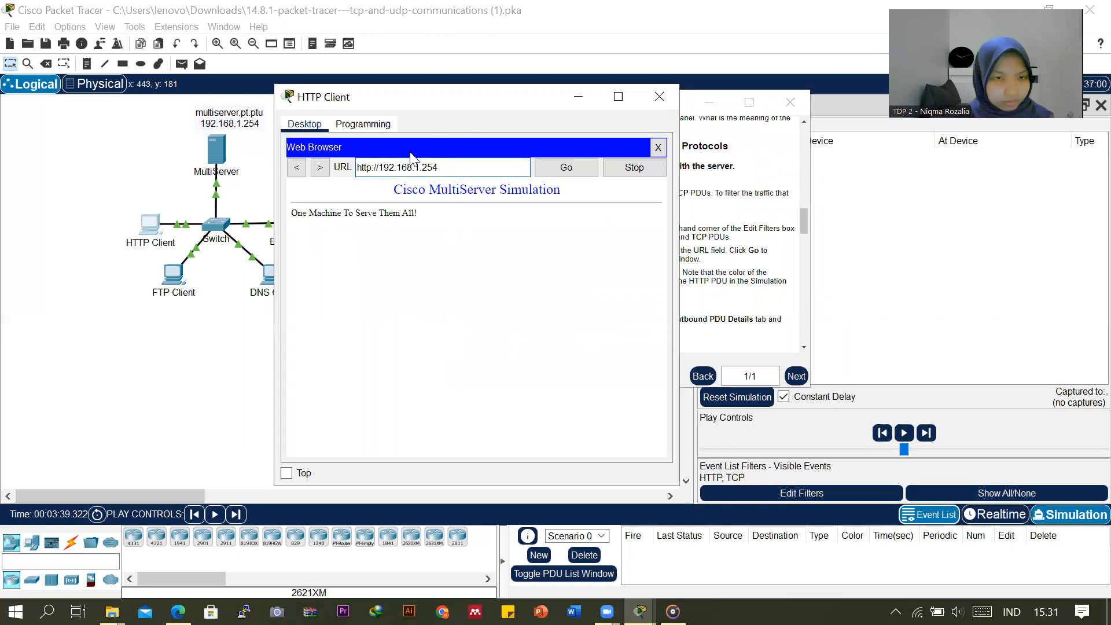
{"action": "key", "text": "ctrl+a"}
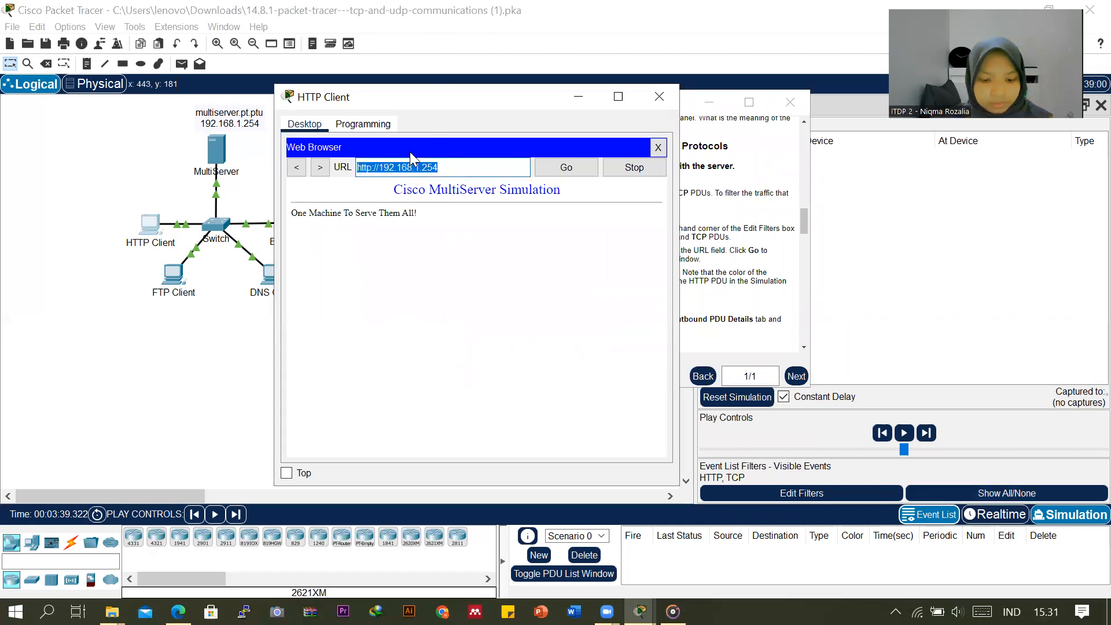
{"action": "key", "text": "ctrl+v"}
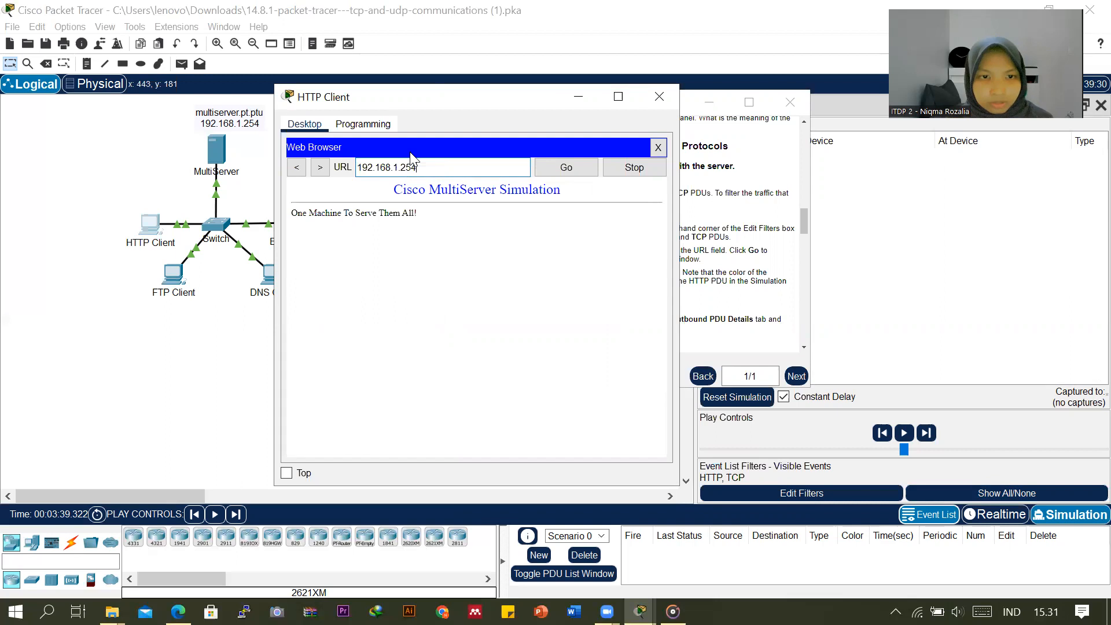
{"action": "left_click", "coordinate": [566, 169]}
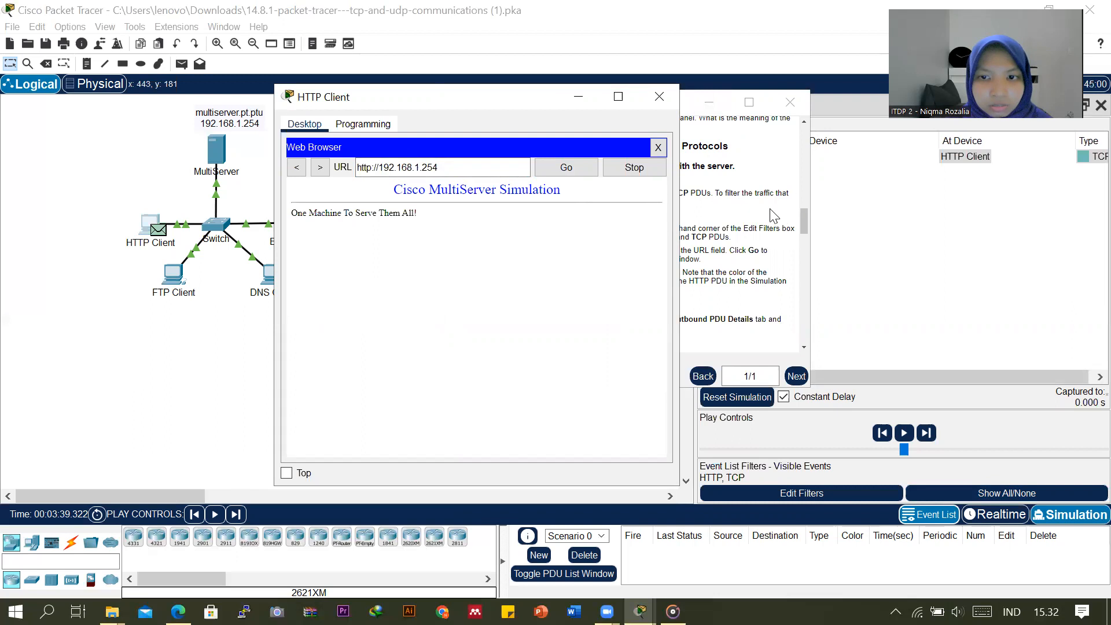
Step: Minimize the HTTP Client window and place the activity instructions beside the topology to read Step 1d
{"action": "left_click_drag", "start_coordinate": [771, 211], "coordinate": [807, 186]}
{"action": "left_click_drag", "start_coordinate": [547, 102], "coordinate": [665, 111]}
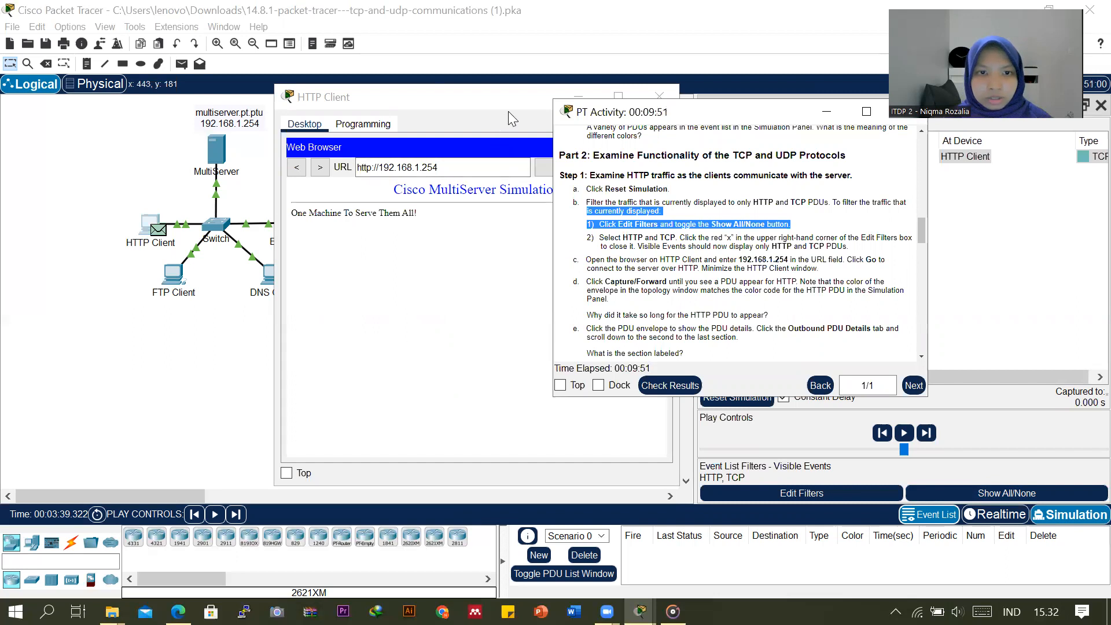
{"action": "left_click", "coordinate": [576, 97]}
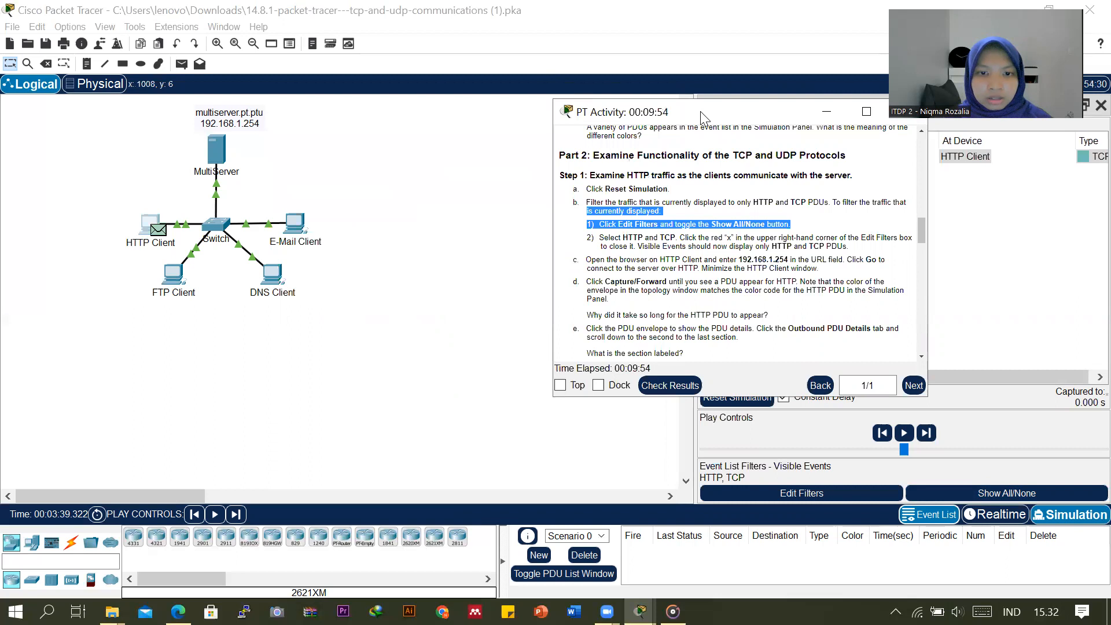
{"action": "left_click_drag", "start_coordinate": [701, 111], "coordinate": [537, 75]}
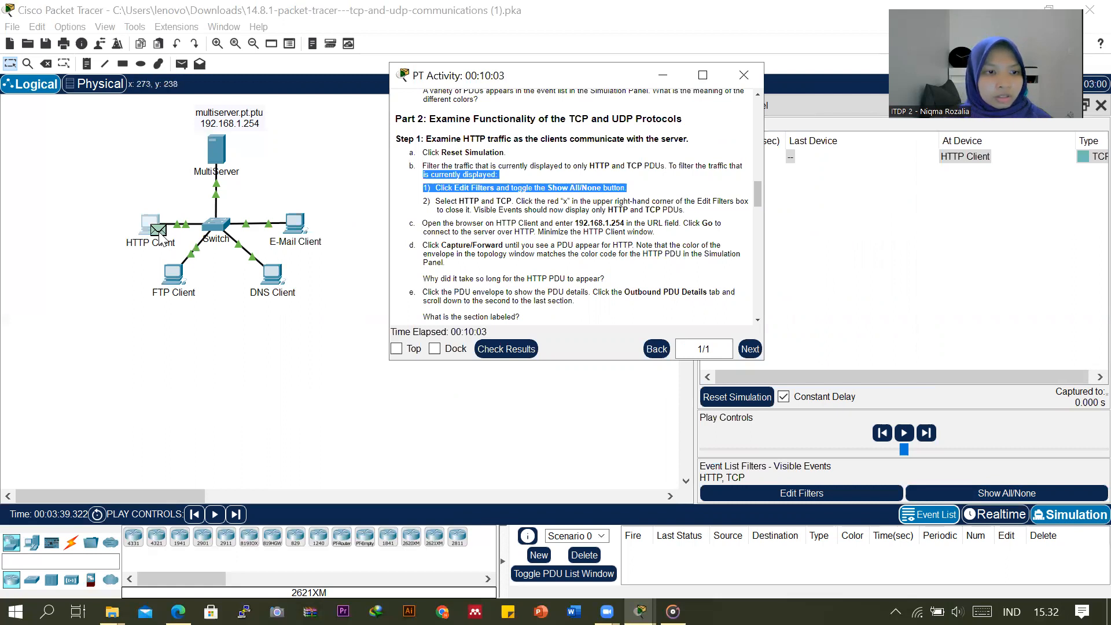
Step: Advance the simulation four events with Capture/Forward until a PDU appears for HTTP at HTTP Client
{"action": "left_click", "coordinate": [926, 434]}
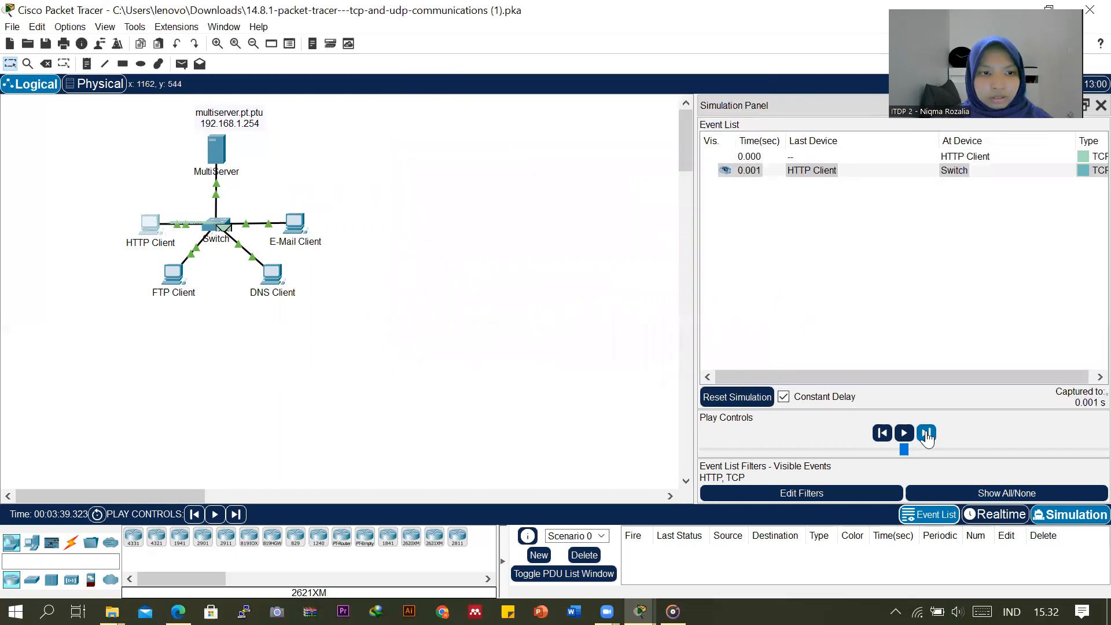
{"action": "left_click", "coordinate": [927, 434]}
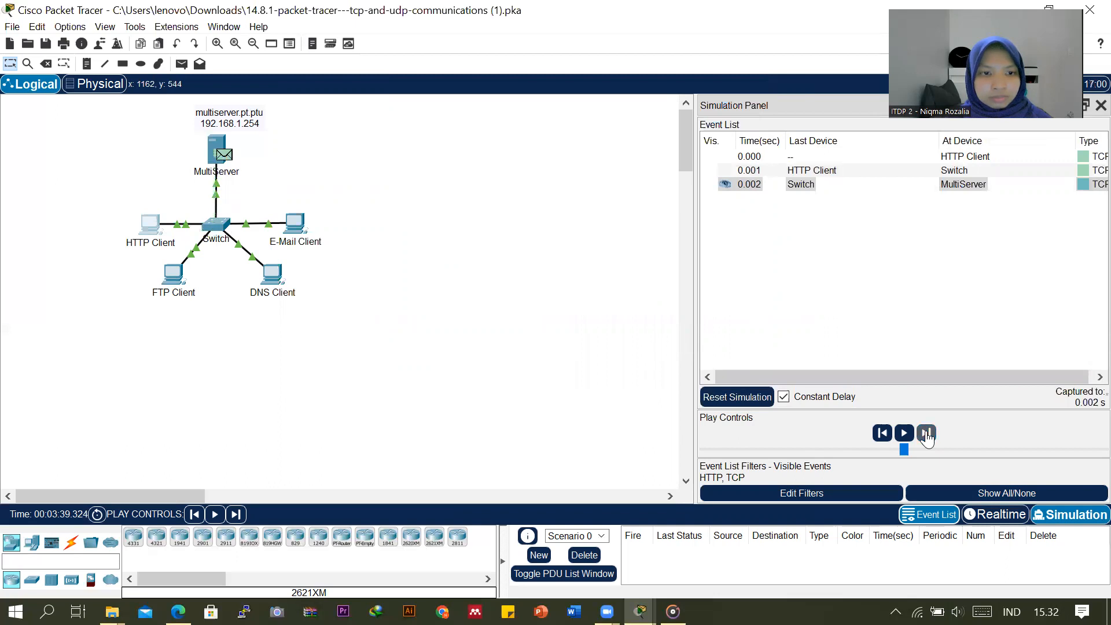
{"action": "left_click", "coordinate": [927, 434]}
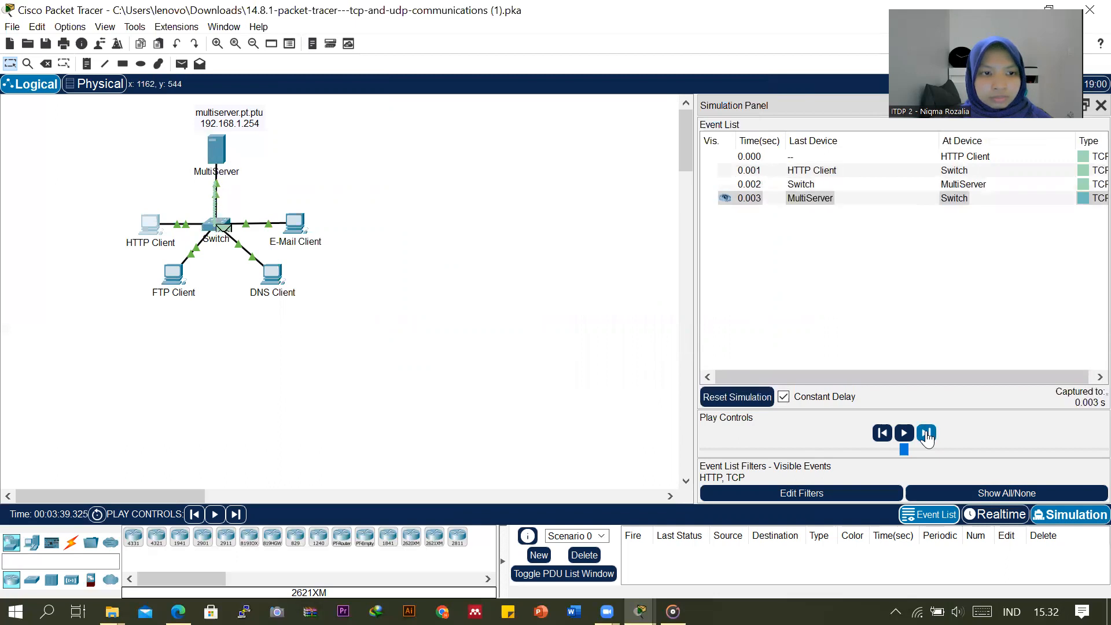
{"action": "left_click", "coordinate": [926, 435]}
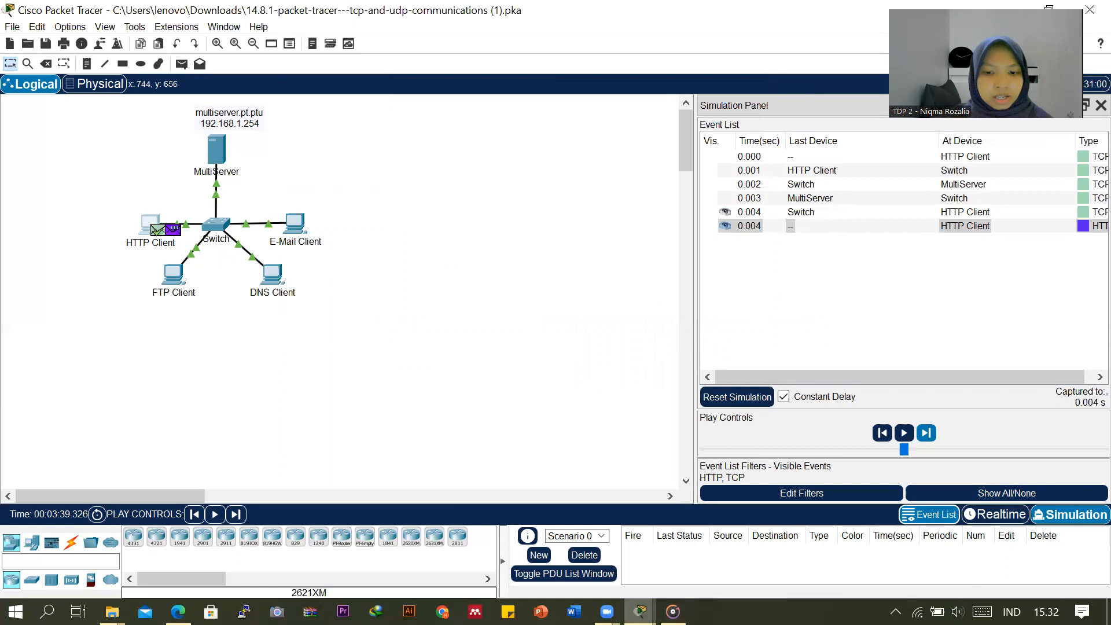
Step: Read Steps 1d and 1e of the instructions and open the outbound details of the HTTP PDU at HTTP Client
{"action": "mouse_move", "coordinate": [641, 612]}
{"action": "left_click", "coordinate": [537, 536]}
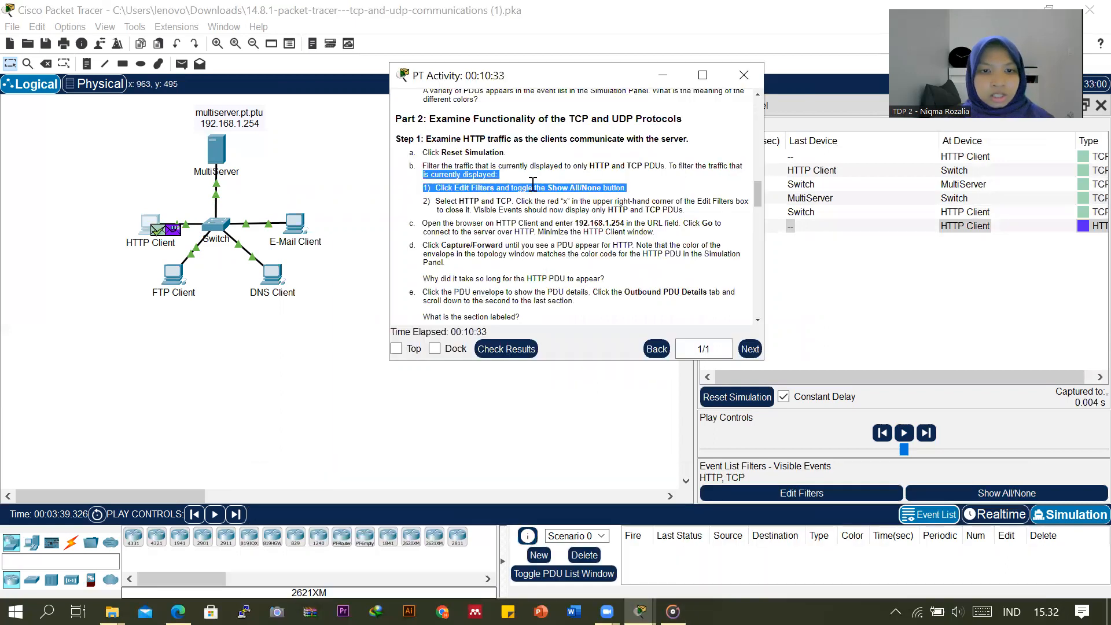
{"action": "scroll", "coordinate": [570, 234], "scroll_direction": "down", "scroll_amount": 1}
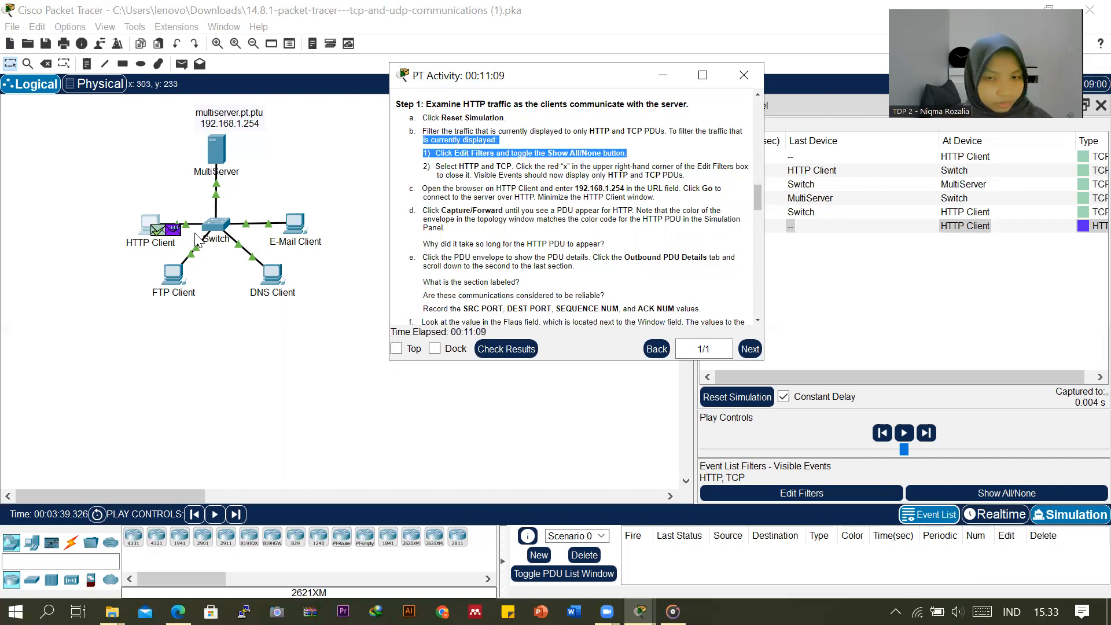
{"action": "scroll", "coordinate": [506, 254], "scroll_direction": "down", "scroll_amount": 1}
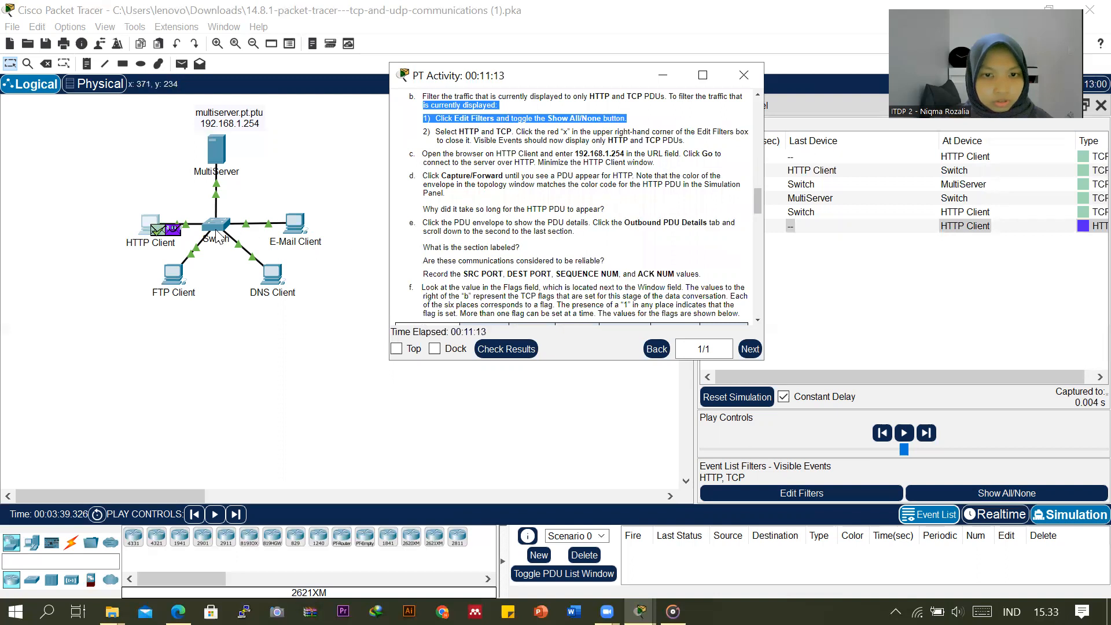
{"action": "left_click", "coordinate": [176, 234]}
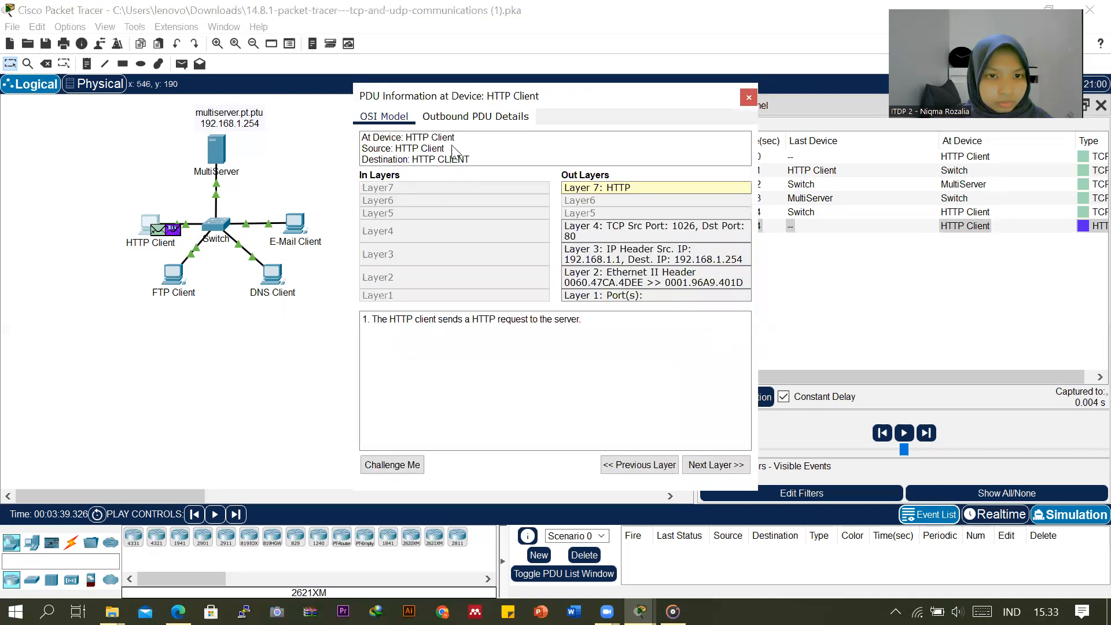
{"action": "left_click", "coordinate": [476, 123]}
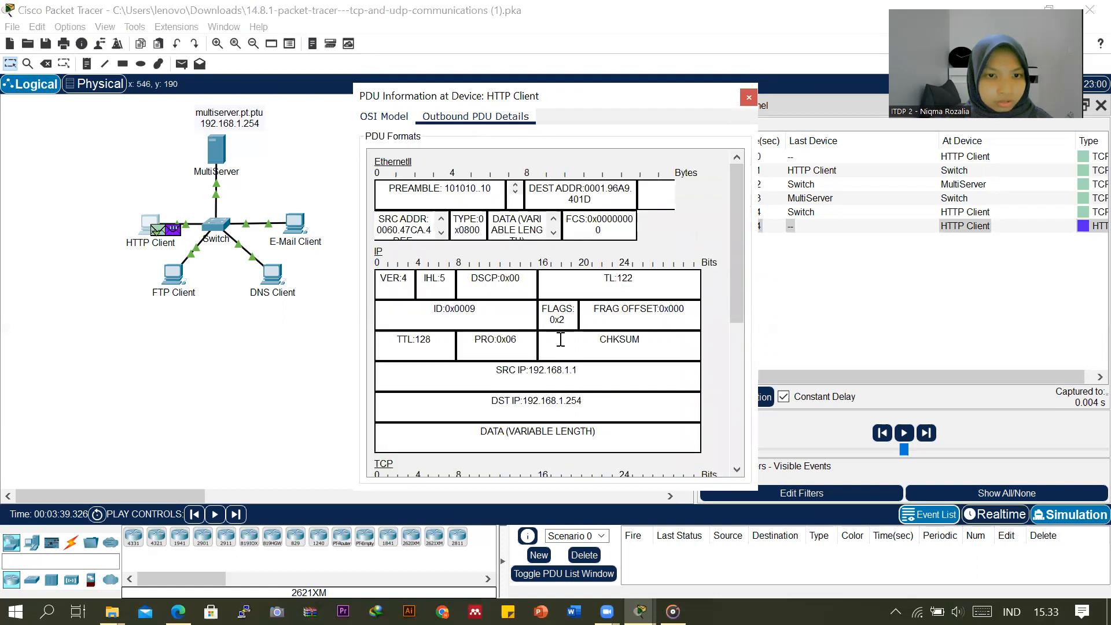
Step: Examine the TCP section's source port, destination port, sequence and acknowledgement numbers against the Step 1e questions
{"action": "mouse_move", "coordinate": [640, 611]}
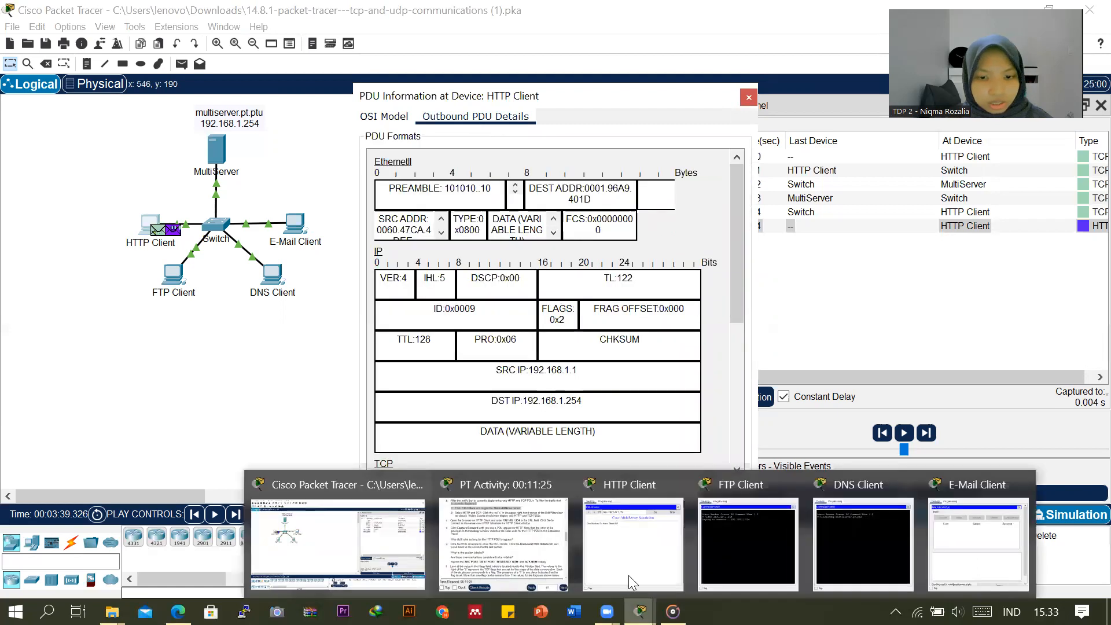
{"action": "left_click", "coordinate": [504, 544]}
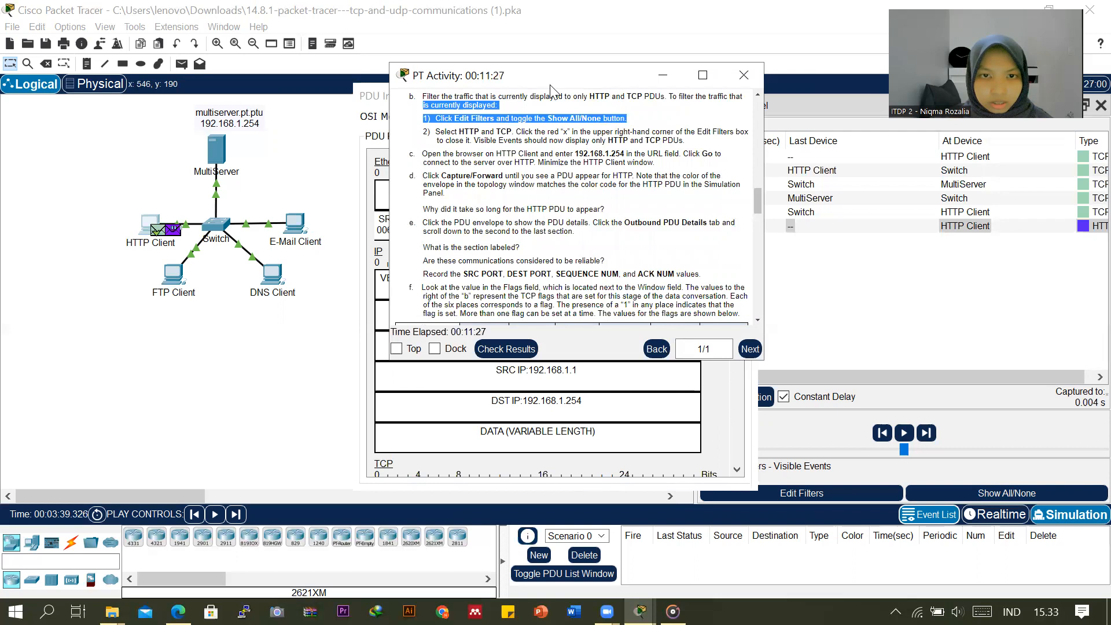
{"action": "left_click_drag", "start_coordinate": [498, 75], "coordinate": [841, 168]}
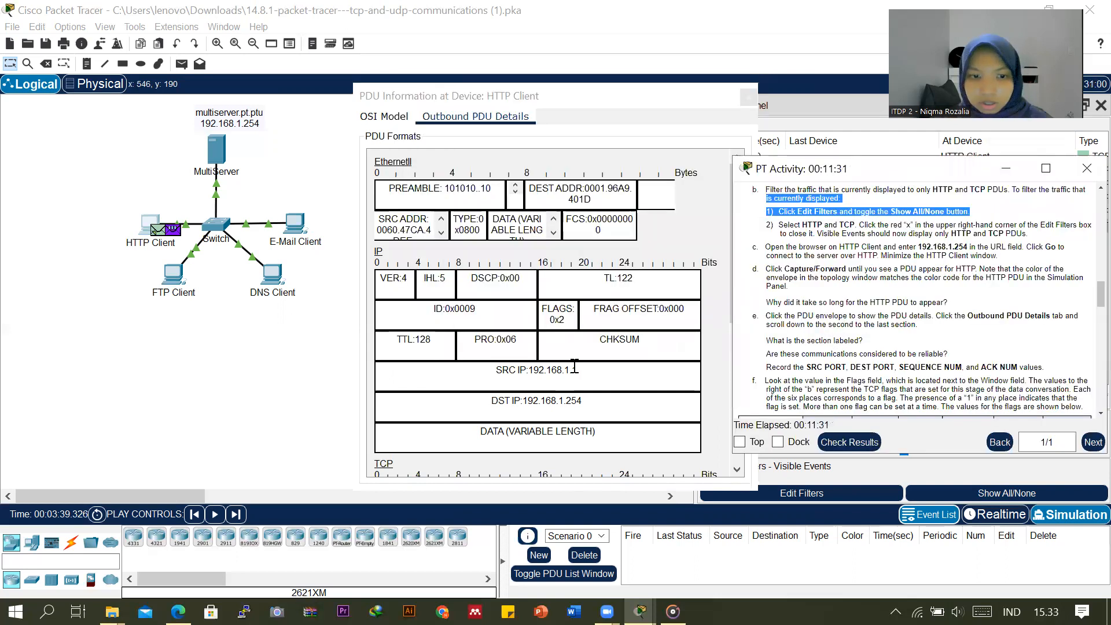
{"action": "scroll", "coordinate": [575, 367], "scroll_direction": "down", "scroll_amount": 5}
{"action": "scroll", "coordinate": [574, 367], "scroll_direction": "up", "scroll_amount": 1}
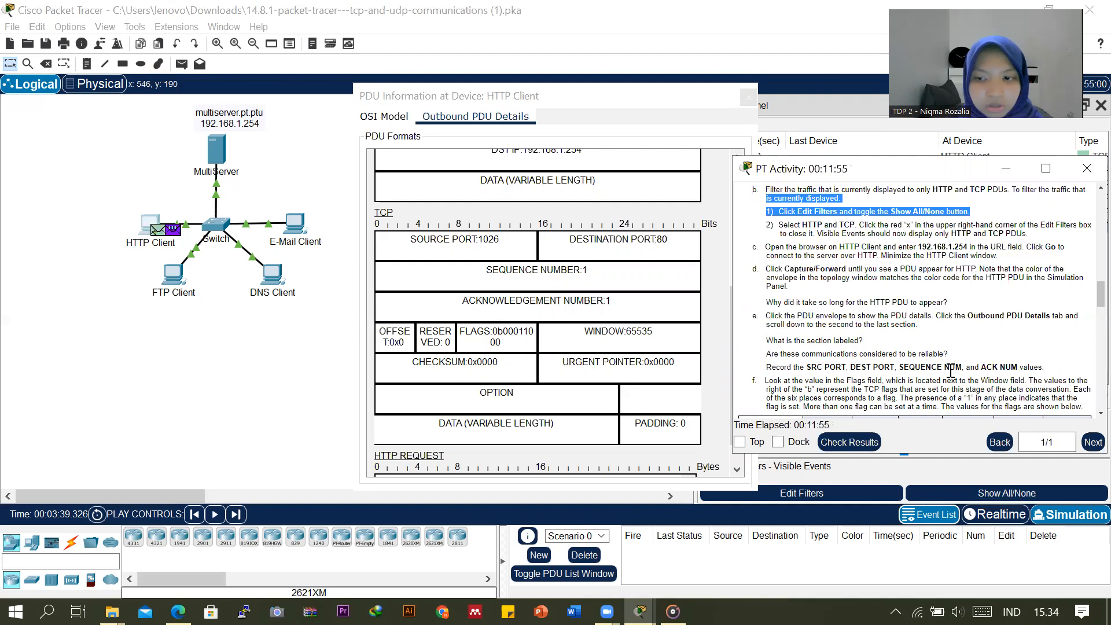
Step: Compare the Flags field in the PDU's TCP section with the Step 1f flag table to identify the set TCP flags
{"action": "scroll", "coordinate": [972, 373], "scroll_direction": "up", "scroll_amount": 6}
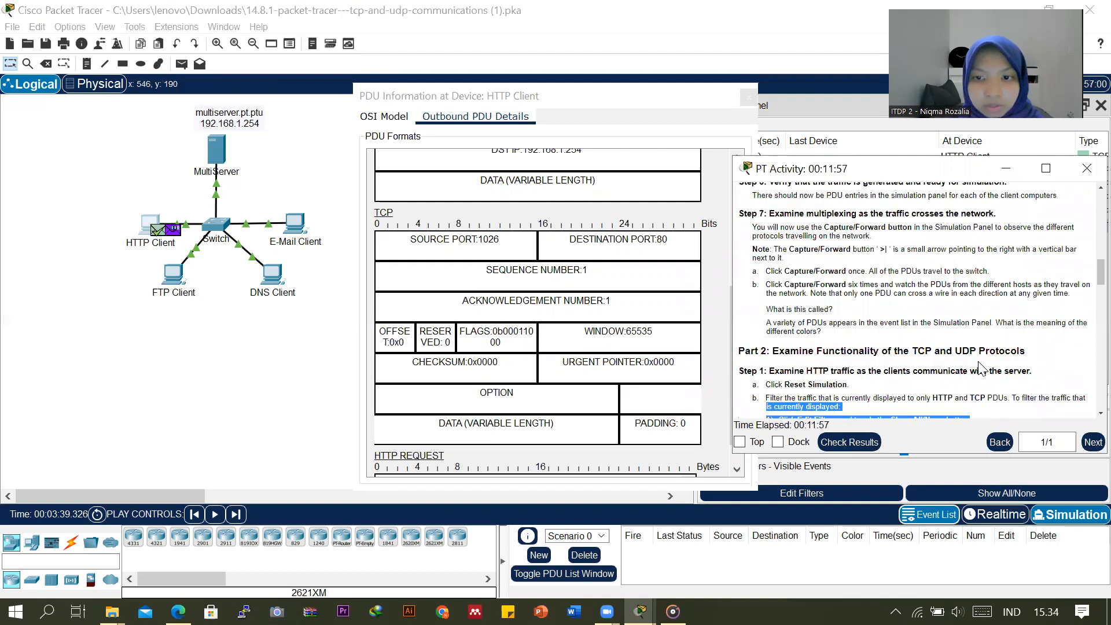
{"action": "scroll", "coordinate": [981, 368], "scroll_direction": "down", "scroll_amount": 6}
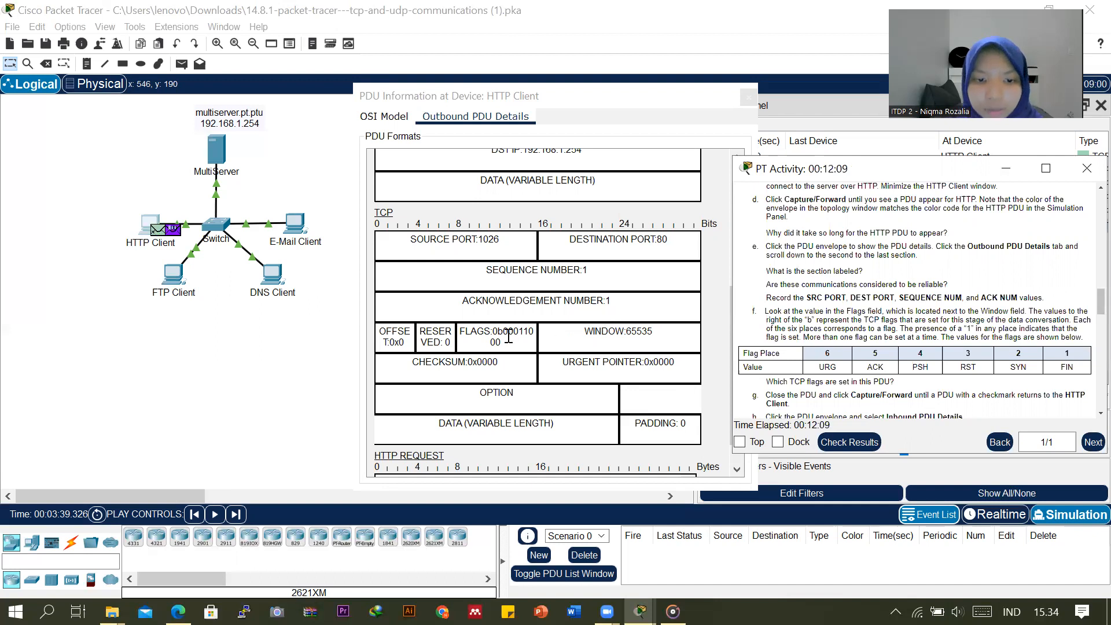
{"action": "scroll", "coordinate": [811, 339], "scroll_direction": "down", "scroll_amount": 1}
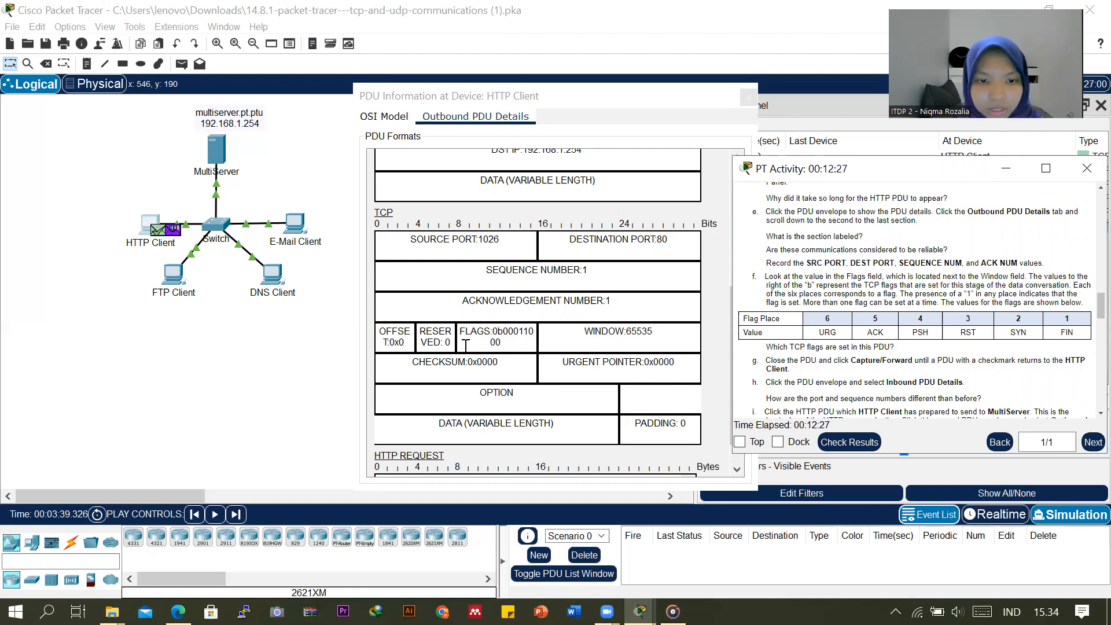
{"action": "left_click", "coordinate": [358, 345]}
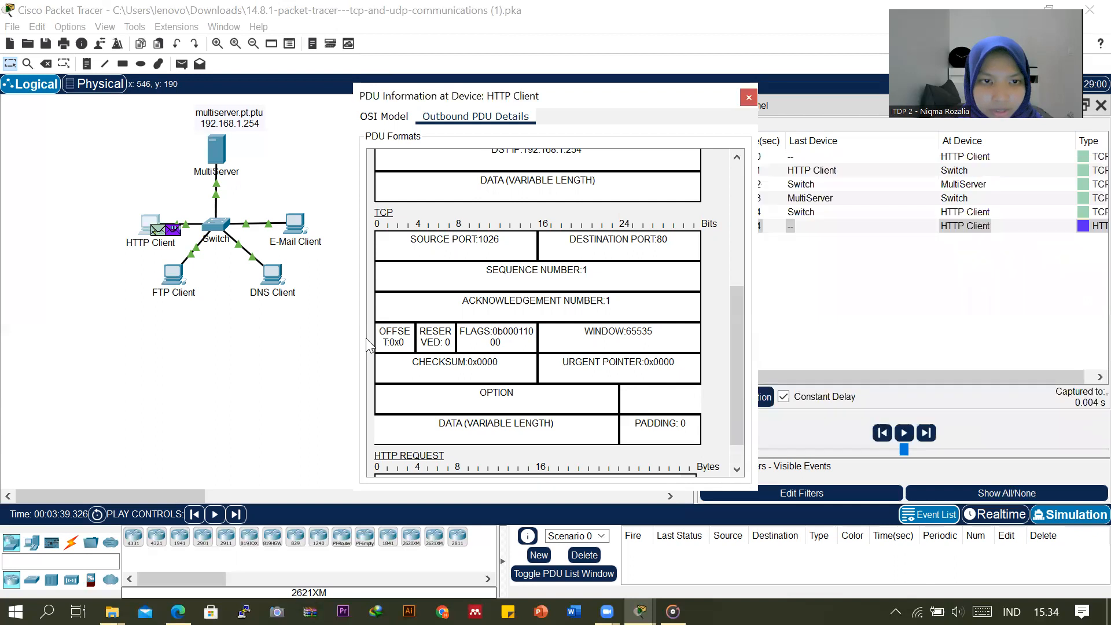
Step: Read Step 1g of the instructions and close the HTTP PDU information window
{"action": "mouse_move", "coordinate": [640, 612]}
{"action": "left_click", "coordinate": [535, 542]}
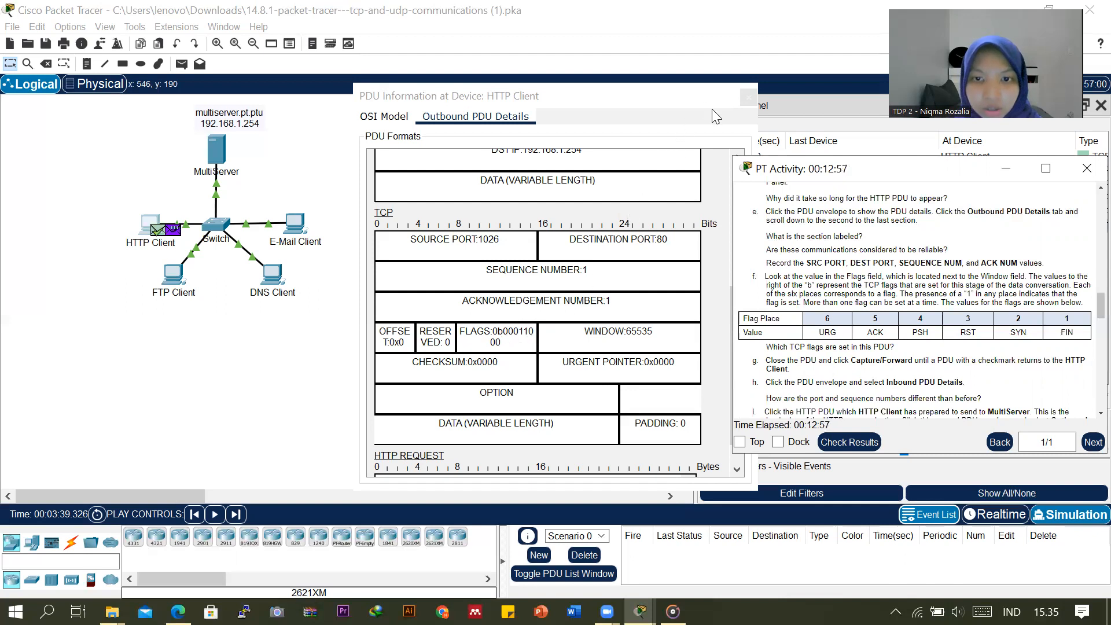
{"action": "left_click", "coordinate": [681, 101]}
{"action": "left_click", "coordinate": [749, 97]}
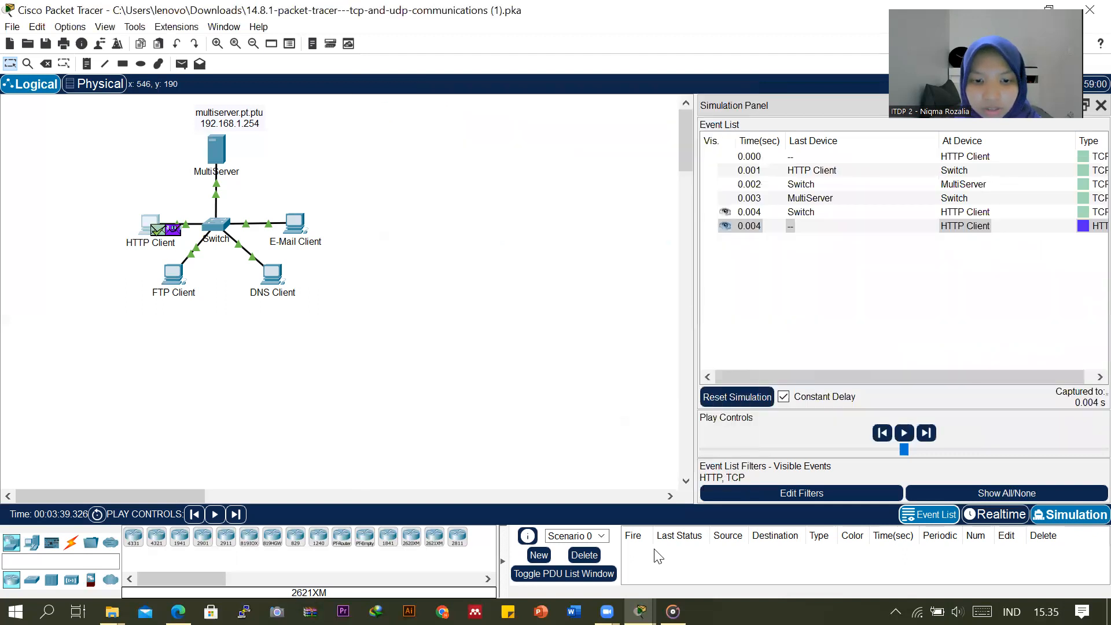
Step: Review Step 1g and advance the simulation event by event until a checkmarked HTTP PDU returns to HTTP Client
{"action": "mouse_move", "coordinate": [640, 612]}
{"action": "left_click", "coordinate": [488, 518]}
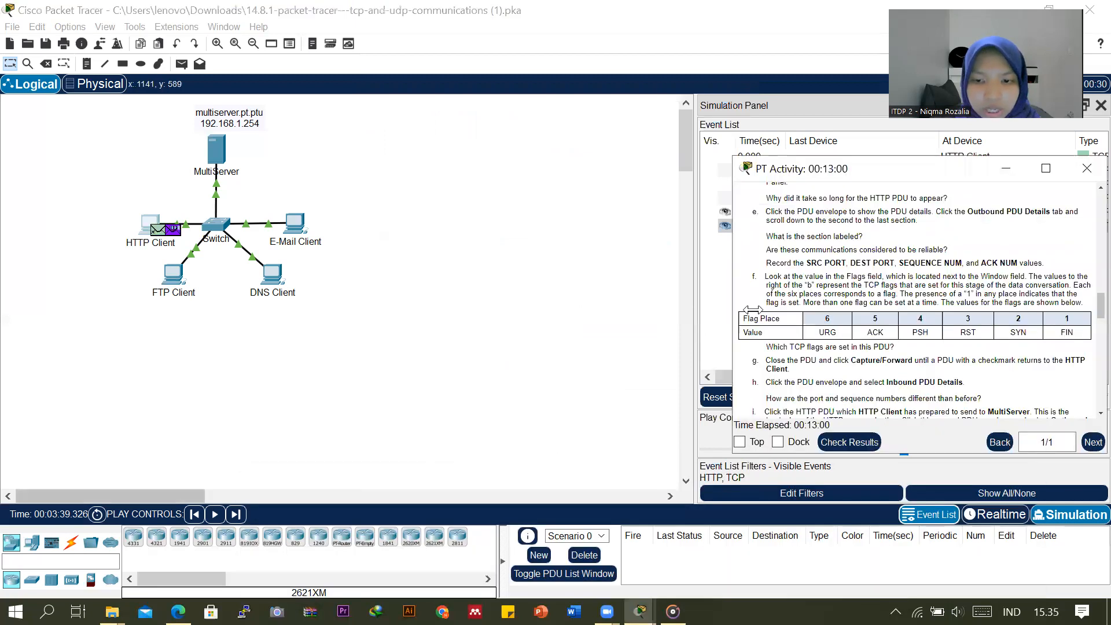
{"action": "scroll", "coordinate": [829, 326], "scroll_direction": "down", "scroll_amount": 1}
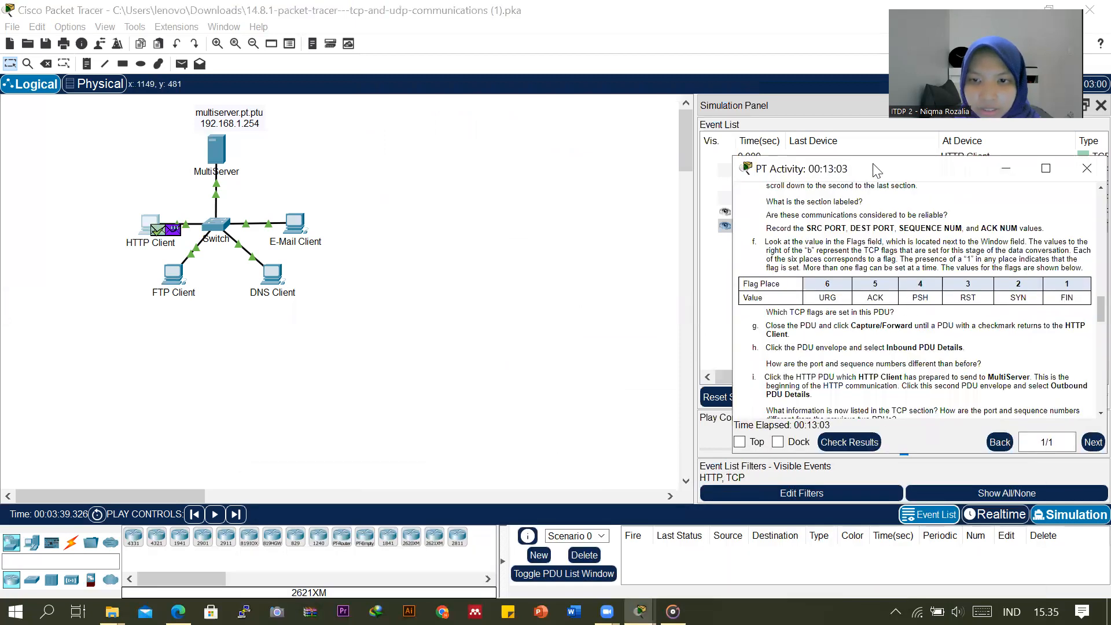
{"action": "left_click_drag", "start_coordinate": [867, 172], "coordinate": [582, 106]}
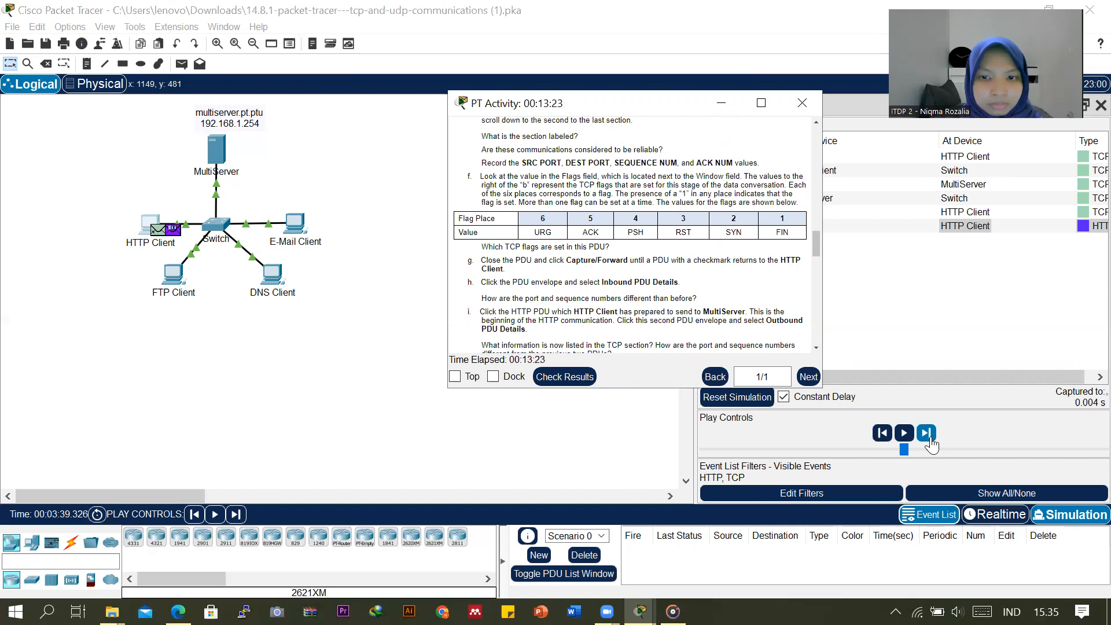
{"action": "scroll", "coordinate": [566, 261], "scroll_direction": "up", "scroll_amount": 2}
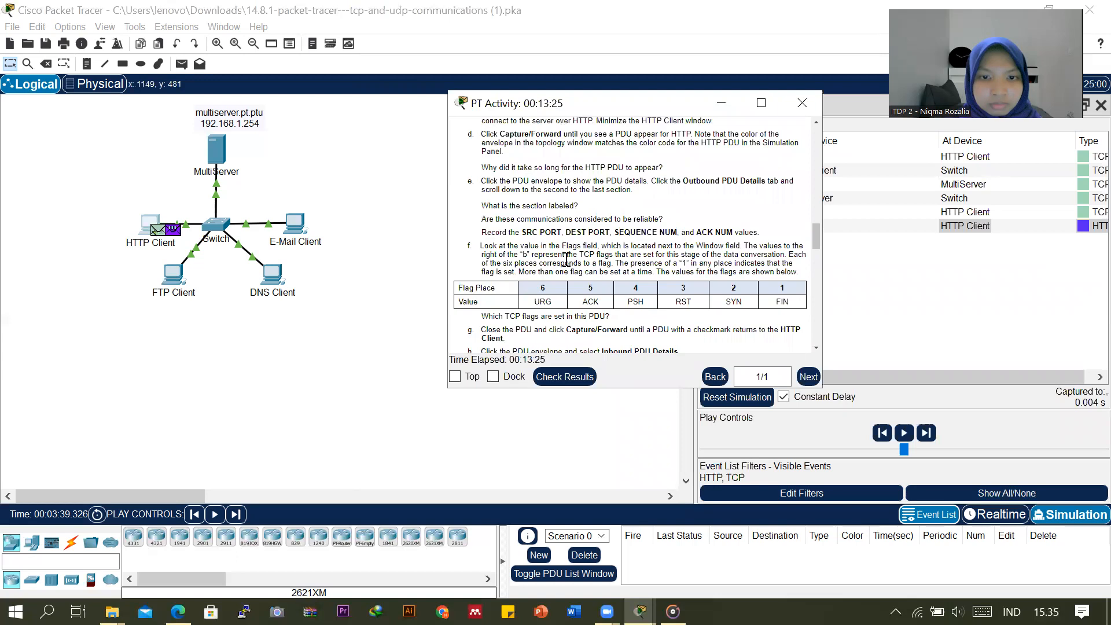
{"action": "left_click", "coordinate": [925, 439]}
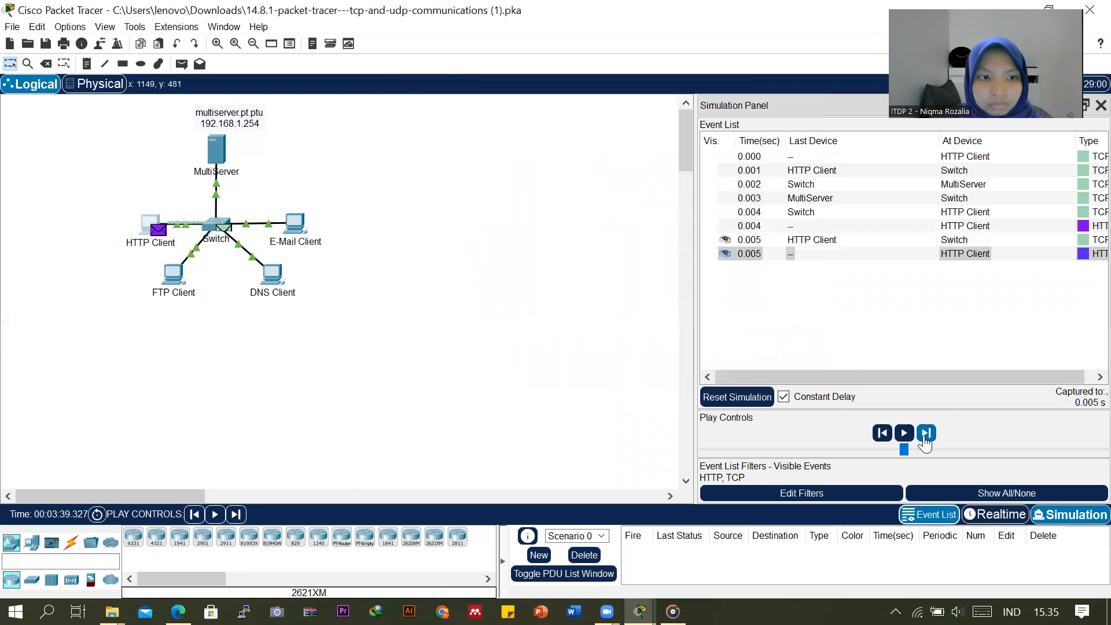
{"action": "left_click", "coordinate": [925, 439]}
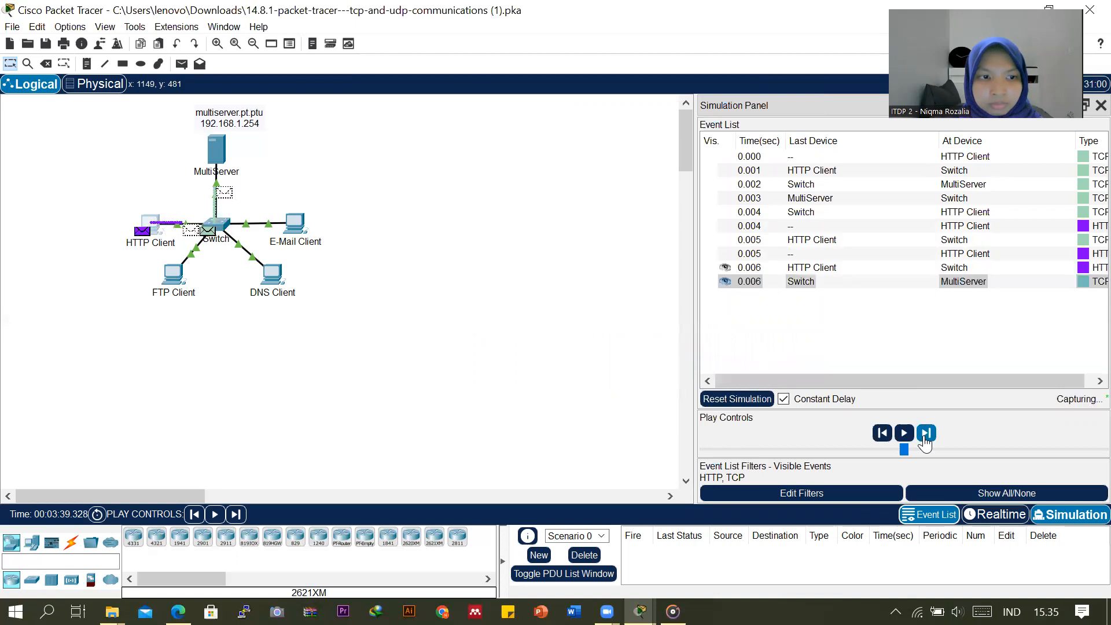
{"action": "left_click", "coordinate": [926, 439]}
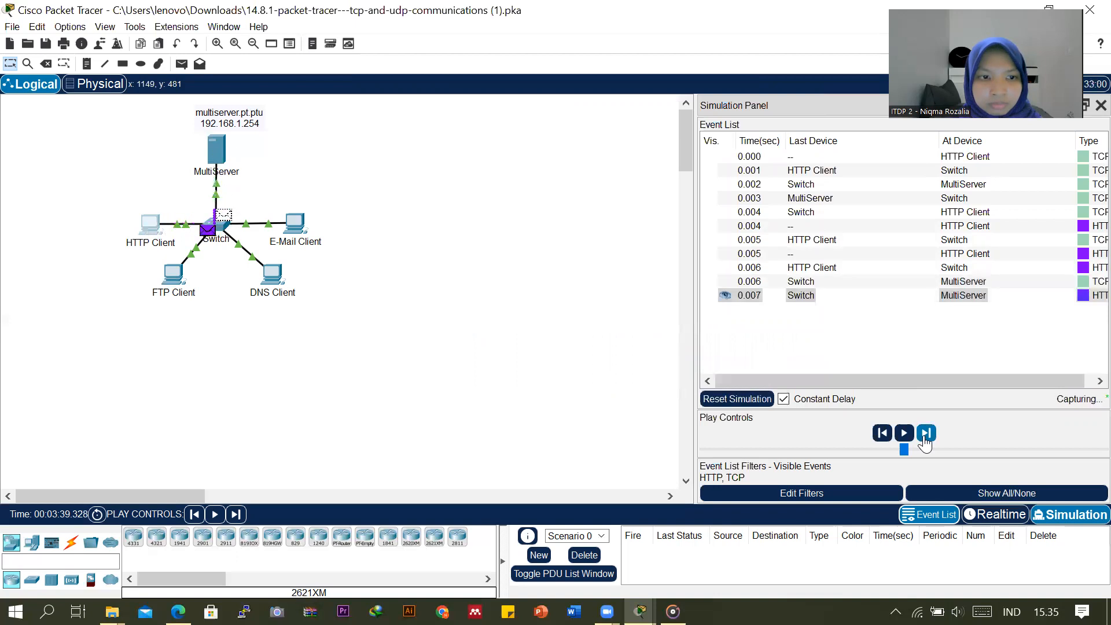
{"action": "left_click", "coordinate": [926, 439]}
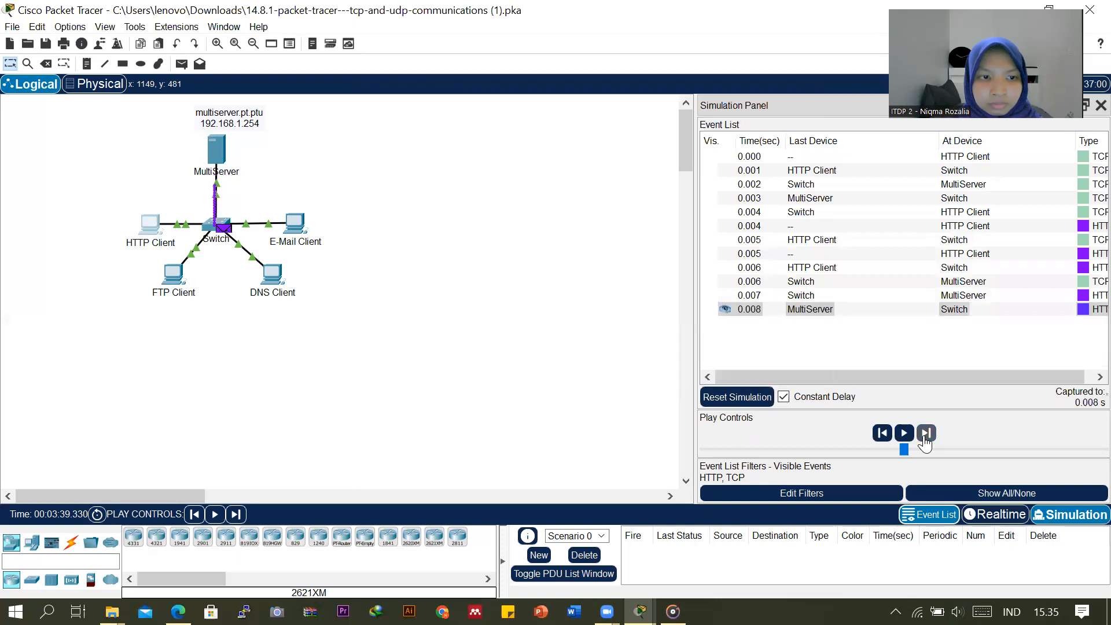
{"action": "left_click", "coordinate": [925, 439]}
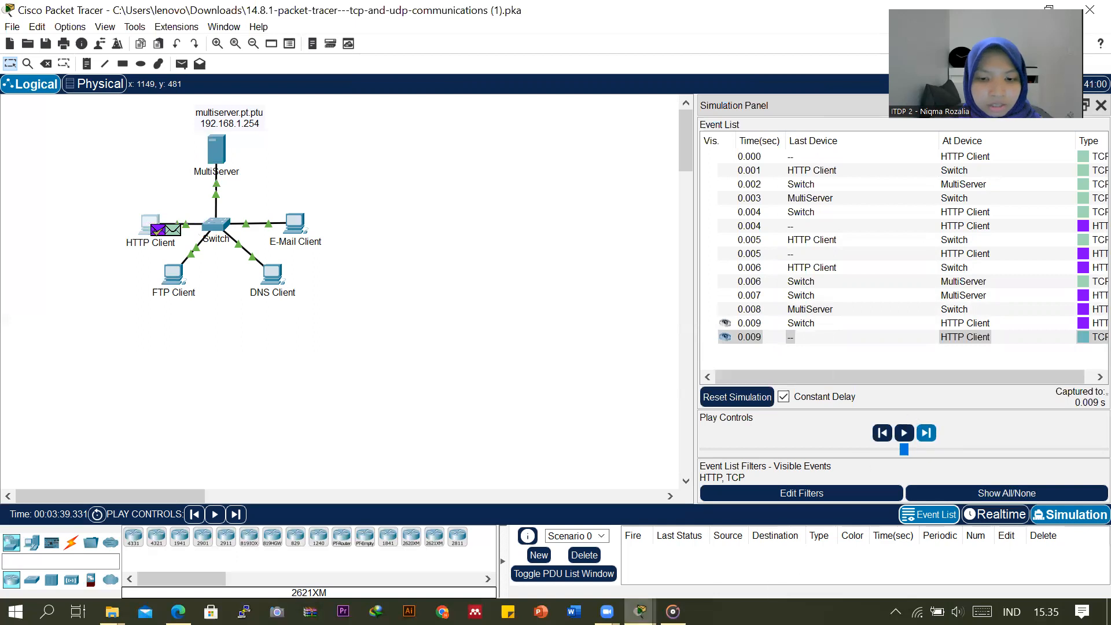
Step: Read Step 1h of the instructions and open the inbound details of the returned HTTP PDU at HTTP Client
{"action": "mouse_move", "coordinate": [641, 612]}
{"action": "left_click", "coordinate": [503, 535]}
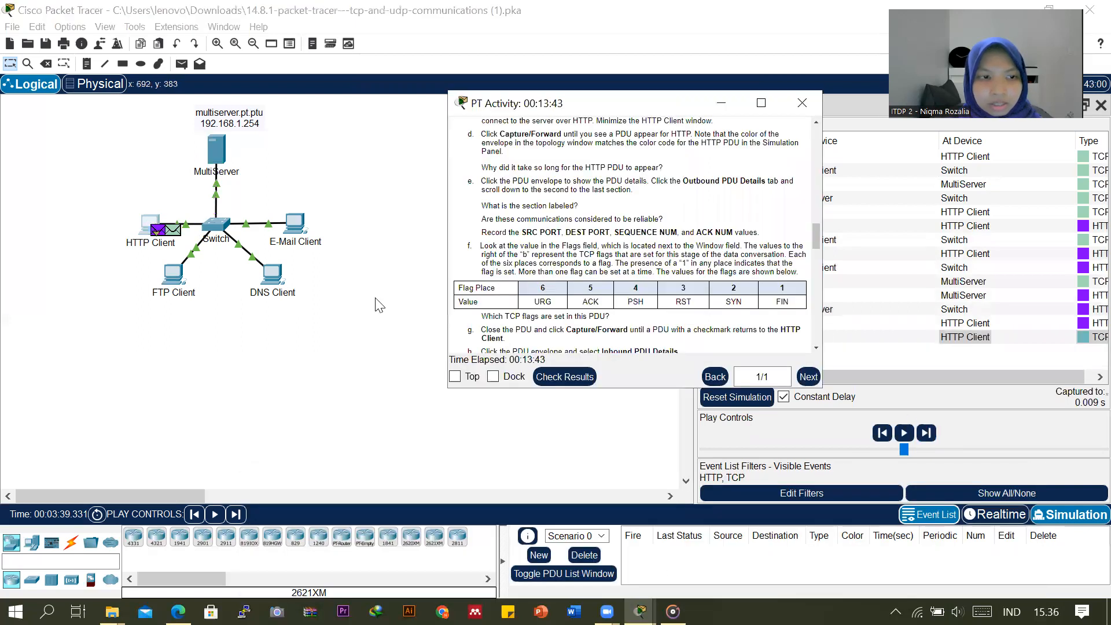
{"action": "scroll", "coordinate": [575, 313], "scroll_direction": "down", "scroll_amount": 3}
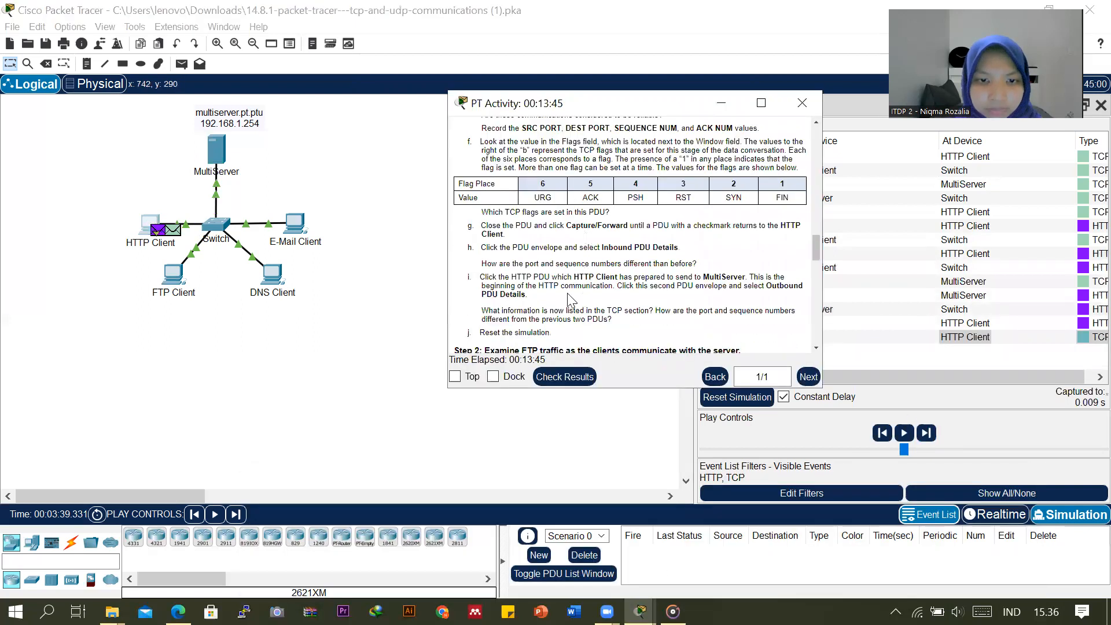
{"action": "left_click", "coordinate": [157, 231]}
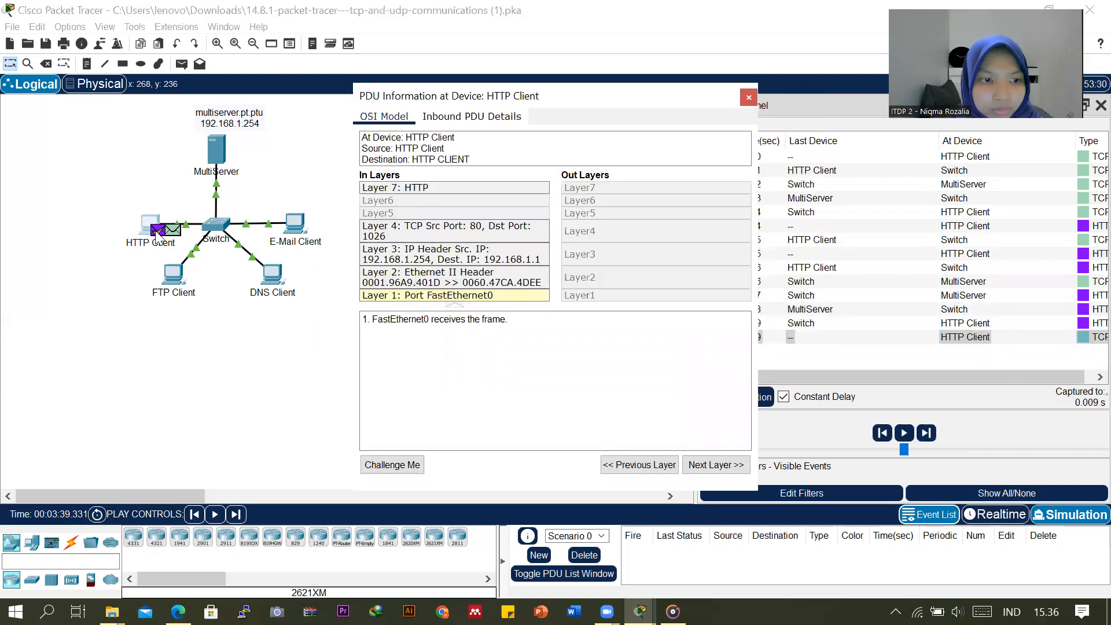
{"action": "left_click", "coordinate": [486, 122]}
Step: Examine the inbound TCP section's port and sequence numbers against the Step 1h question, and close the PDU information window
{"action": "left_click", "coordinate": [640, 611]}
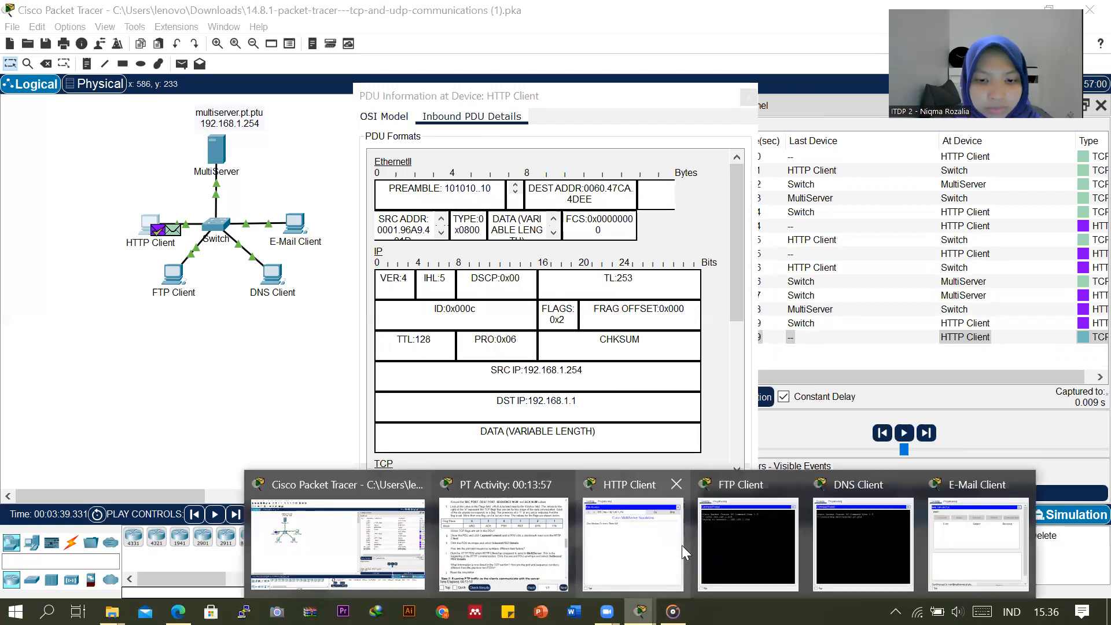
{"action": "left_click", "coordinate": [549, 528]}
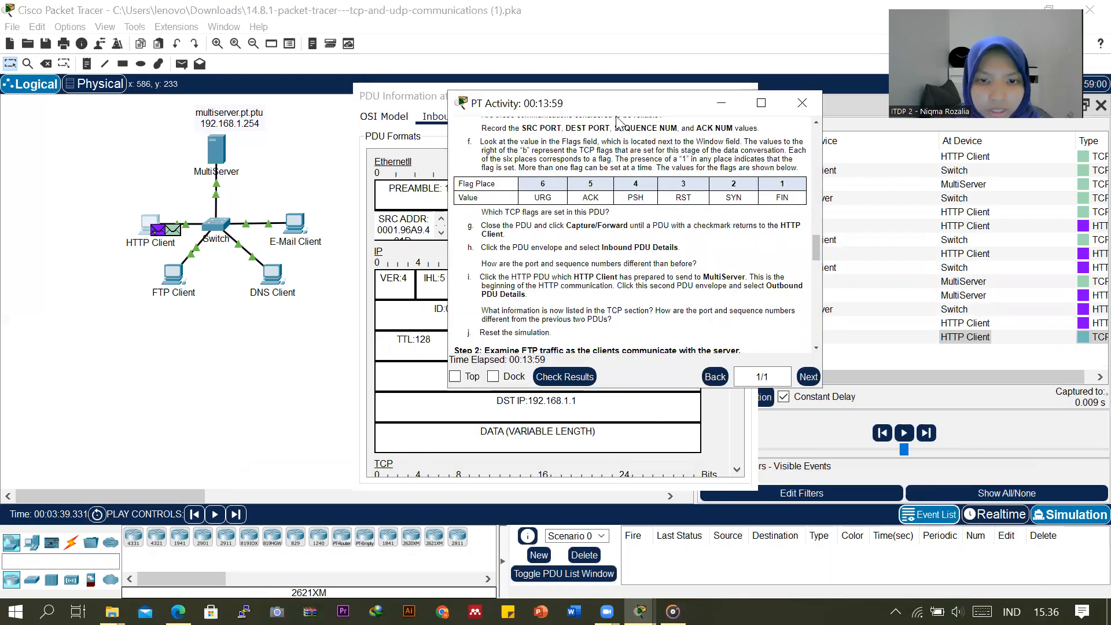
{"action": "left_click_drag", "start_coordinate": [619, 102], "coordinate": [802, 97]}
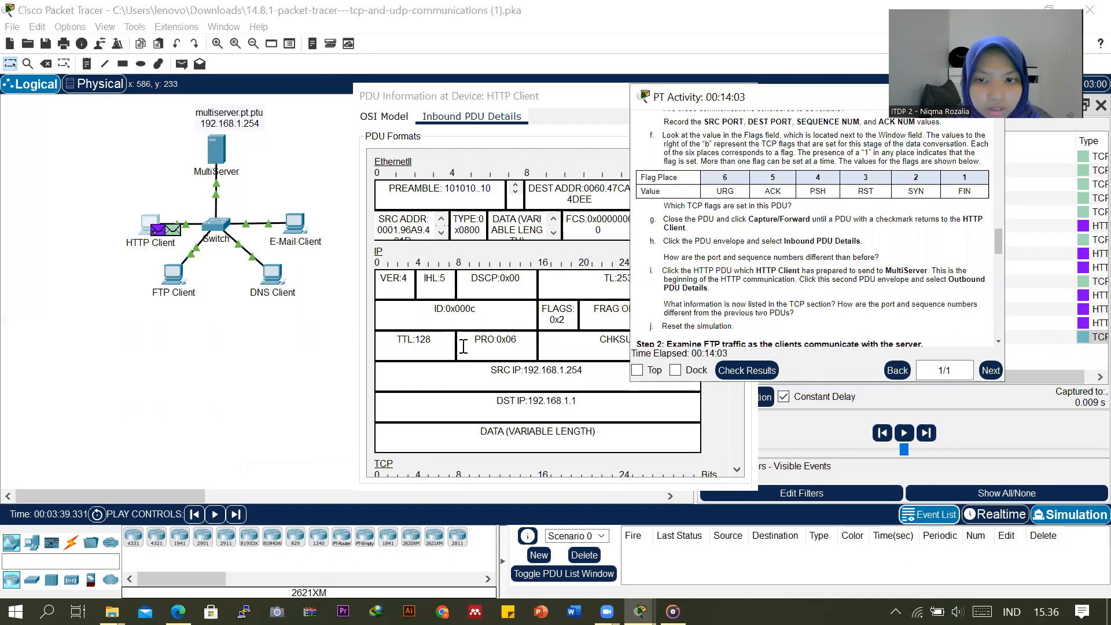
{"action": "scroll", "coordinate": [464, 347], "scroll_direction": "down", "scroll_amount": 6}
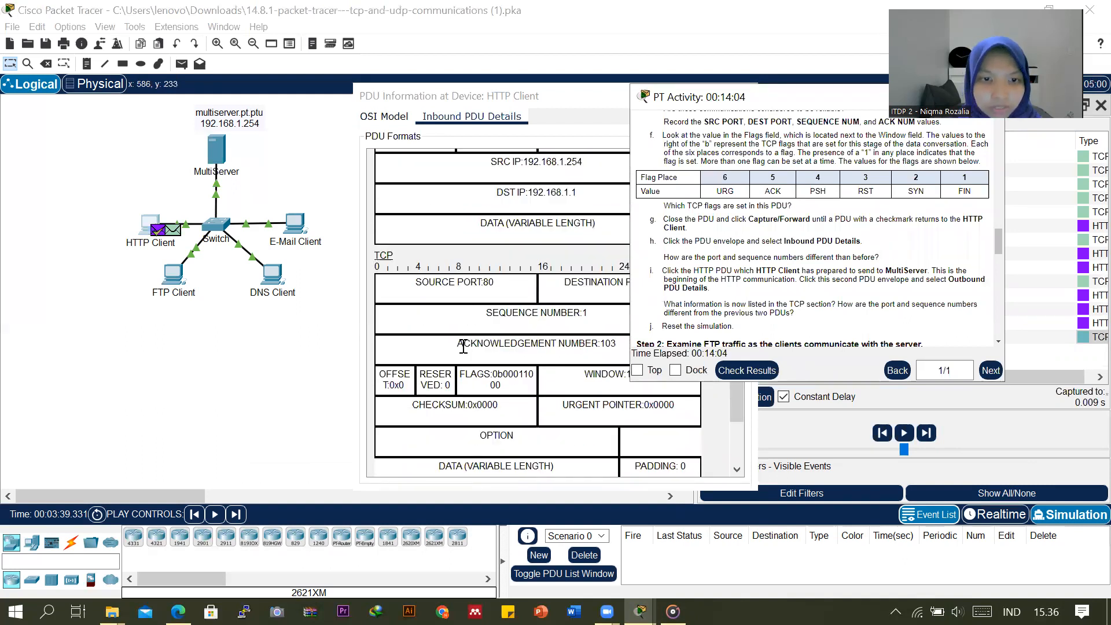
{"action": "scroll", "coordinate": [463, 347], "scroll_direction": "down", "scroll_amount": 1}
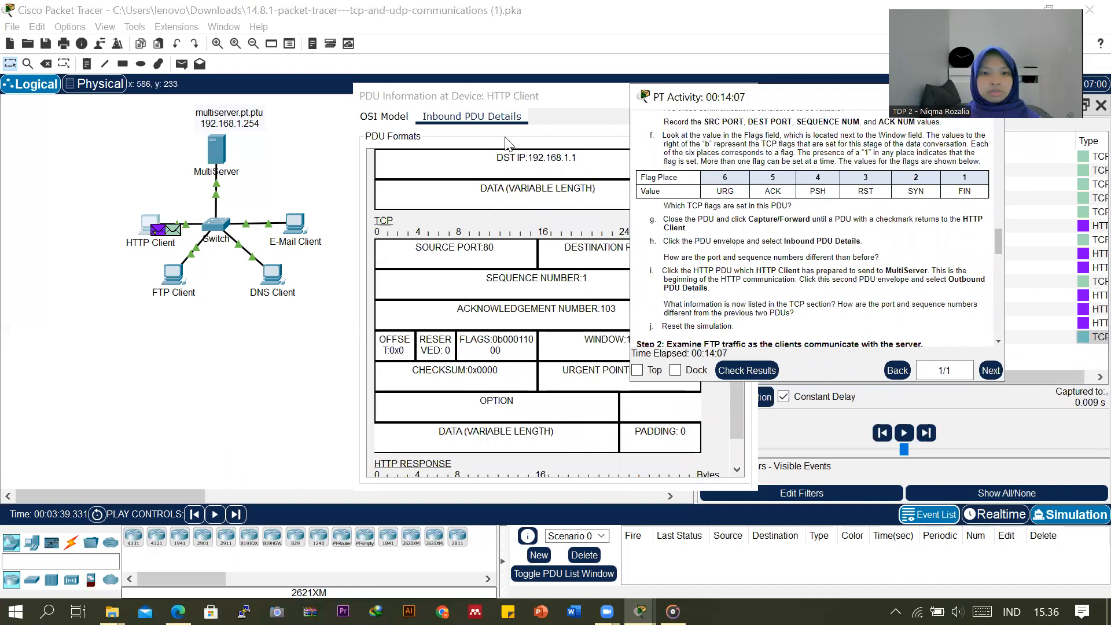
{"action": "left_click", "coordinate": [538, 97]}
{"action": "left_click_drag", "start_coordinate": [539, 96], "coordinate": [391, 107]}
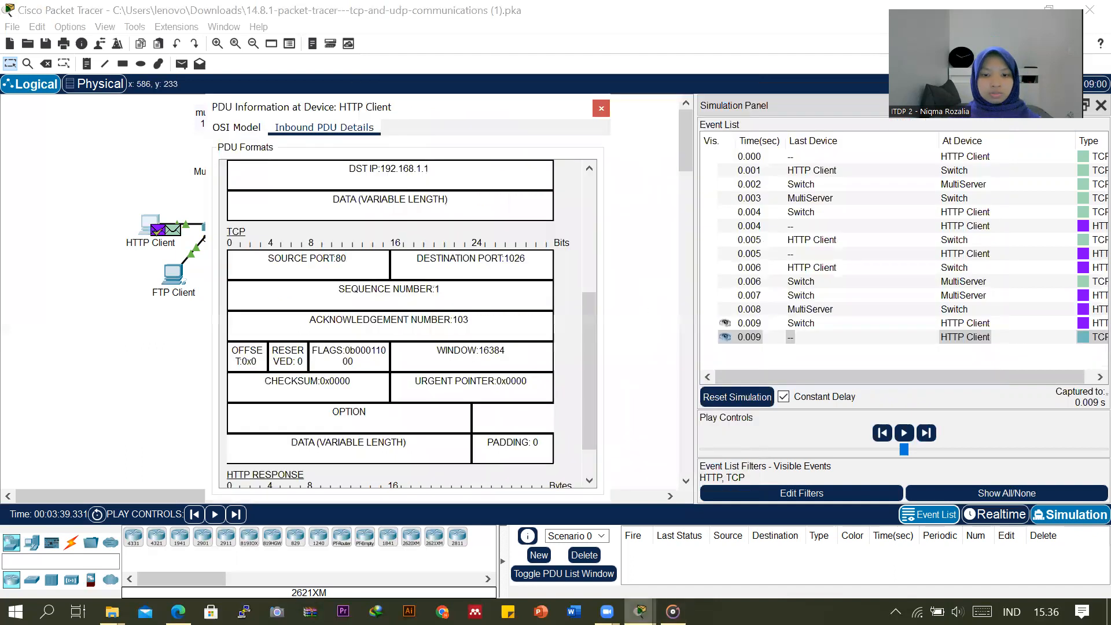
{"action": "left_click", "coordinate": [508, 558]}
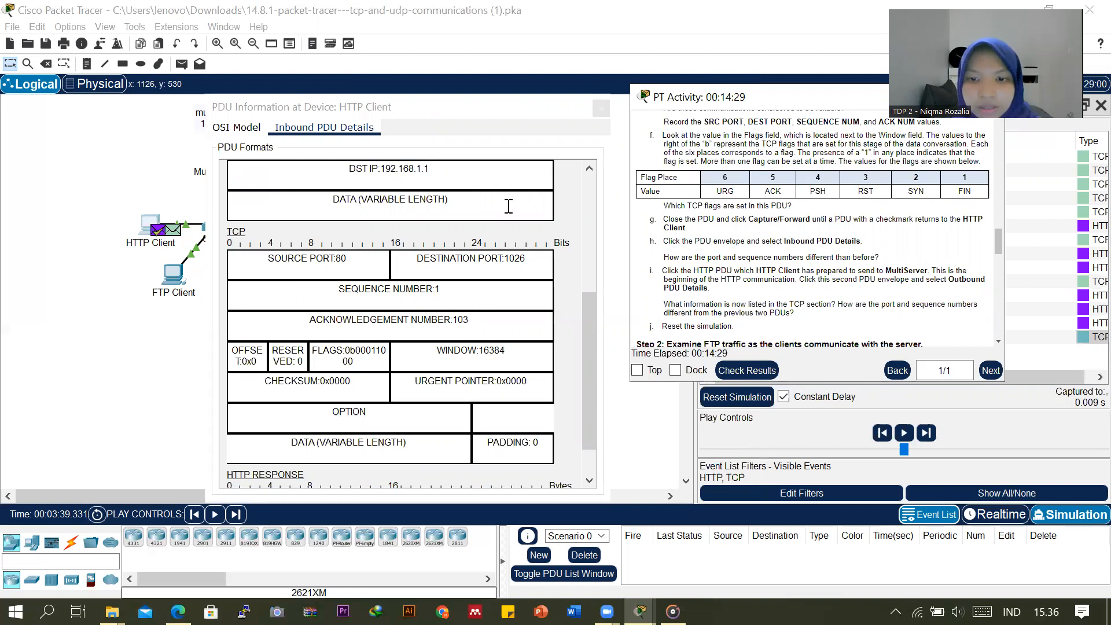
{"action": "left_click", "coordinate": [601, 110]}
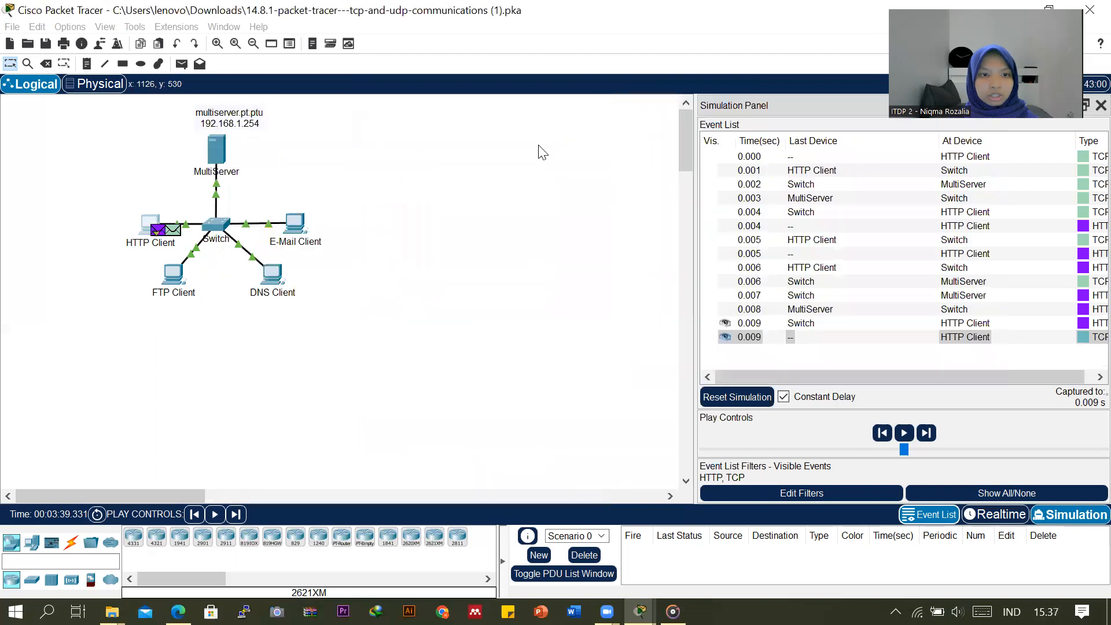
Step: Open the second PDU envelope at HTTP Client as Step 1i asks and display the TCP section of its outbound details
{"action": "left_click", "coordinate": [175, 233]}
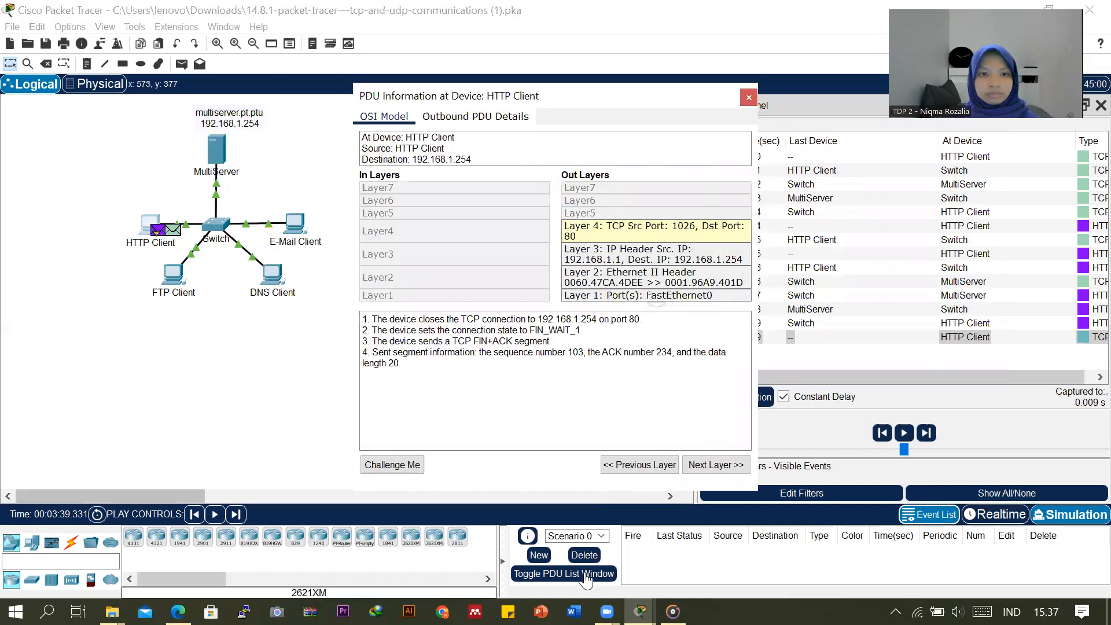
{"action": "mouse_move", "coordinate": [640, 612]}
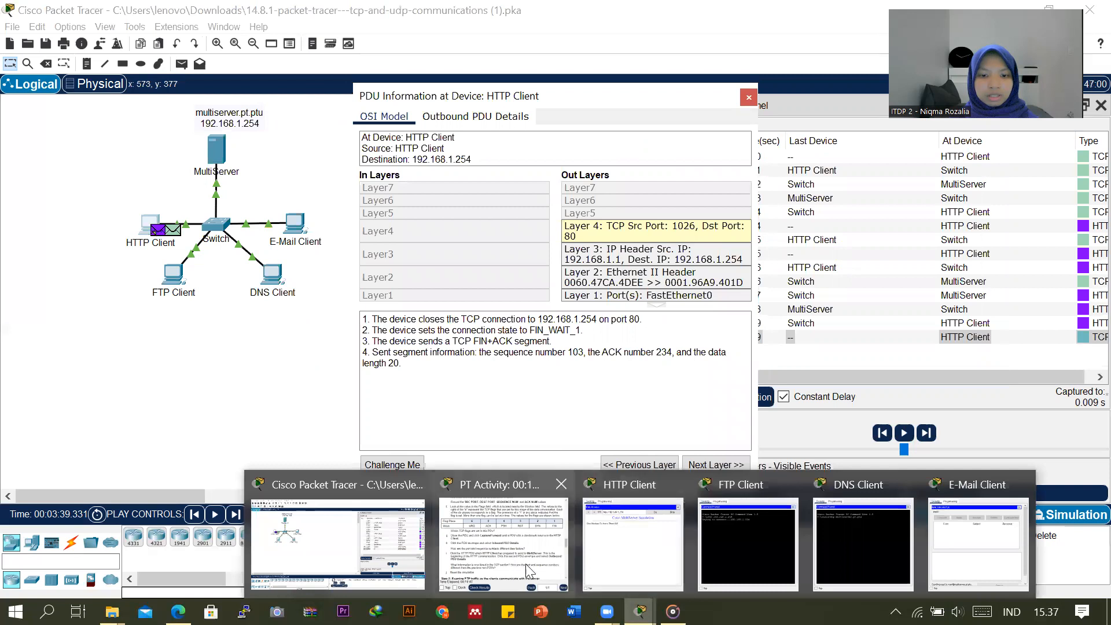
{"action": "left_click", "coordinate": [510, 553]}
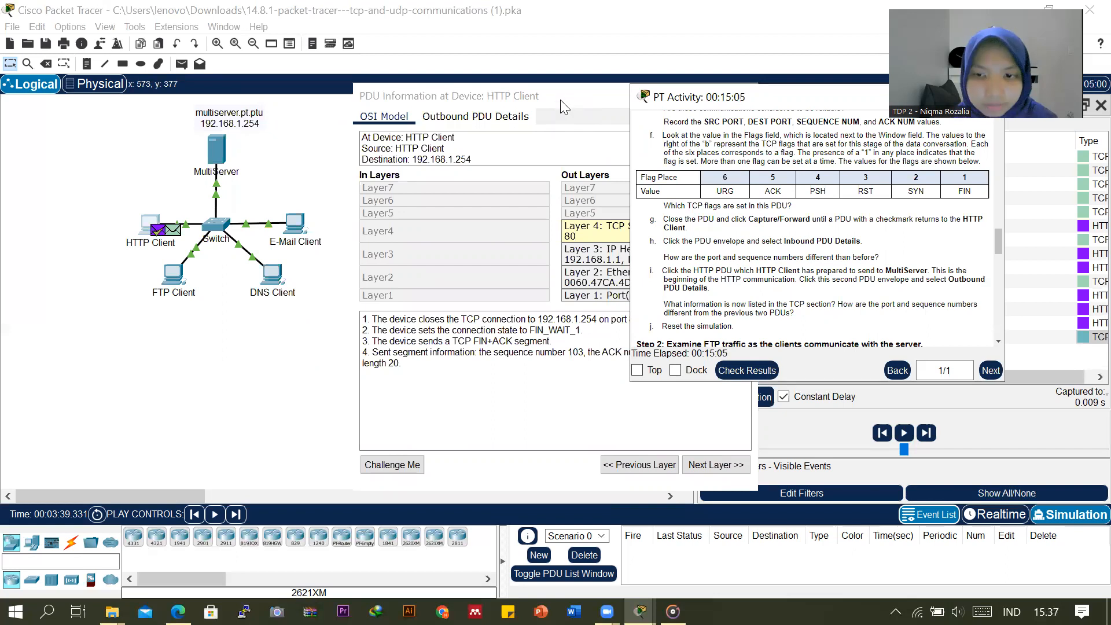
{"action": "left_click", "coordinate": [478, 119]}
{"action": "scroll", "coordinate": [582, 398], "scroll_direction": "down", "scroll_amount": 3}
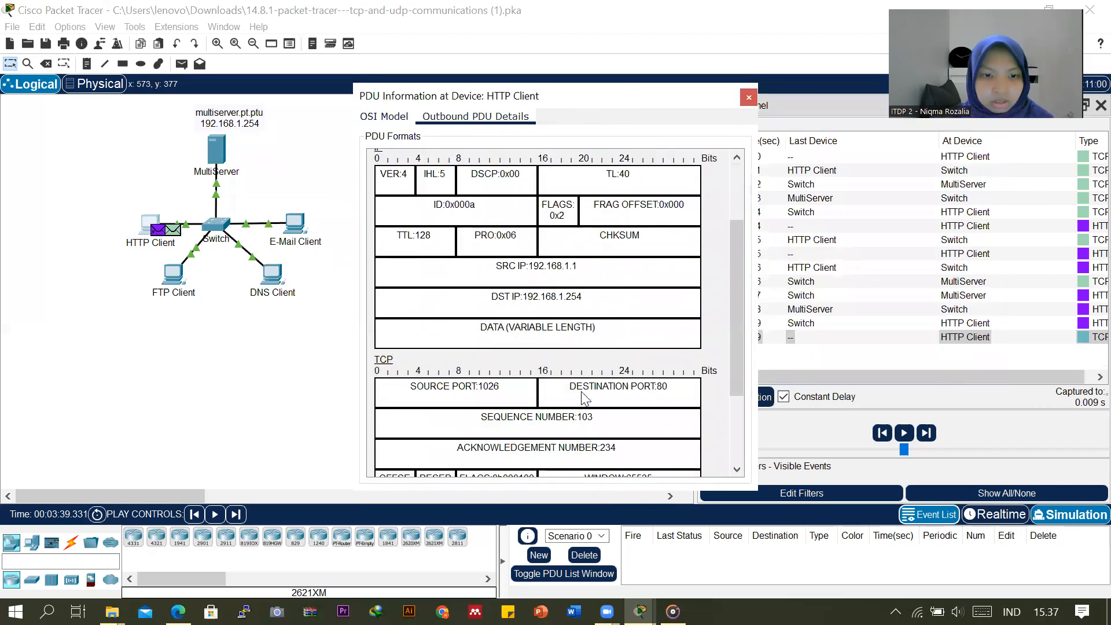
{"action": "scroll", "coordinate": [582, 393], "scroll_direction": "down", "scroll_amount": 3}
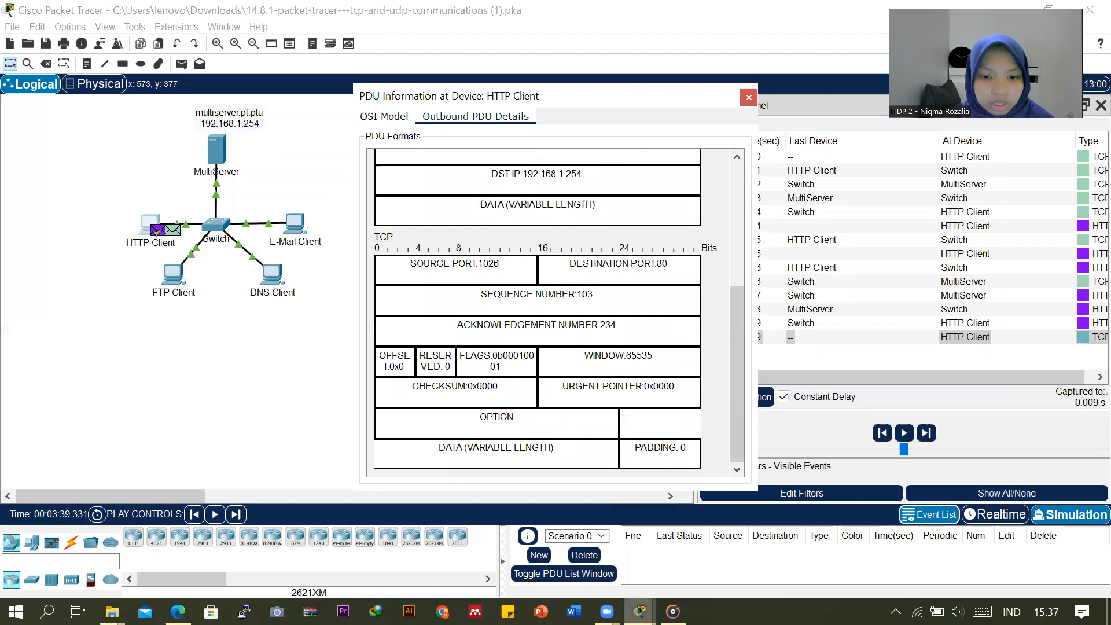
Step: Compare the outbound PDU's TCP ports, sequence number and flags with the previous PDUs to answer the Step 1i questions
{"action": "mouse_move", "coordinate": [641, 611]}
{"action": "left_click", "coordinate": [542, 541]}
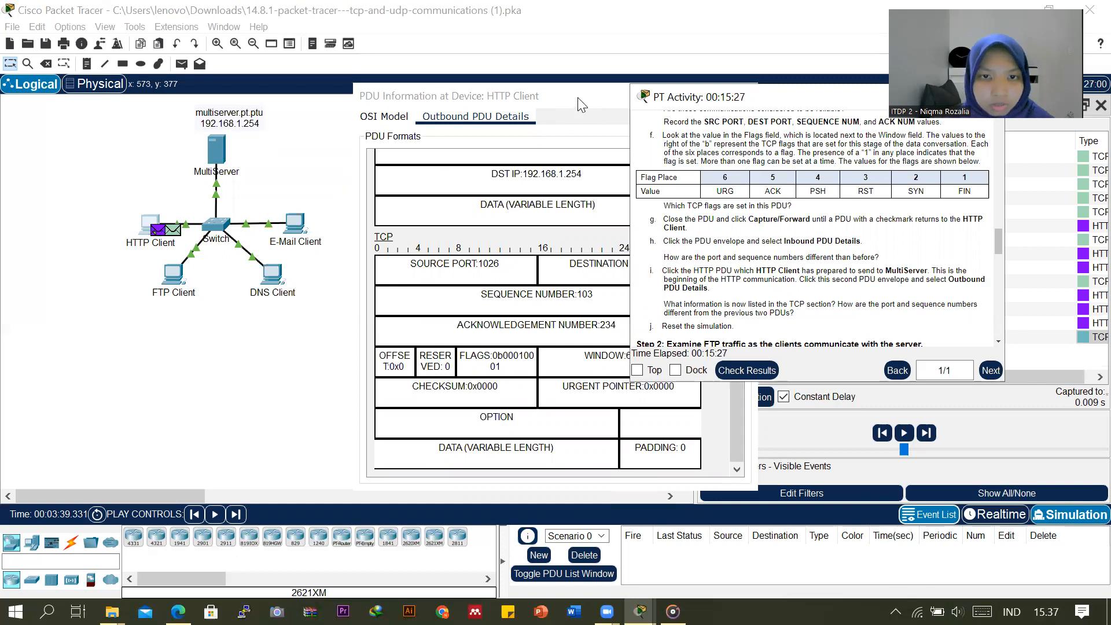
{"action": "left_click_drag", "start_coordinate": [582, 104], "coordinate": [471, 107]}
{"action": "mouse_move", "coordinate": [640, 612]}
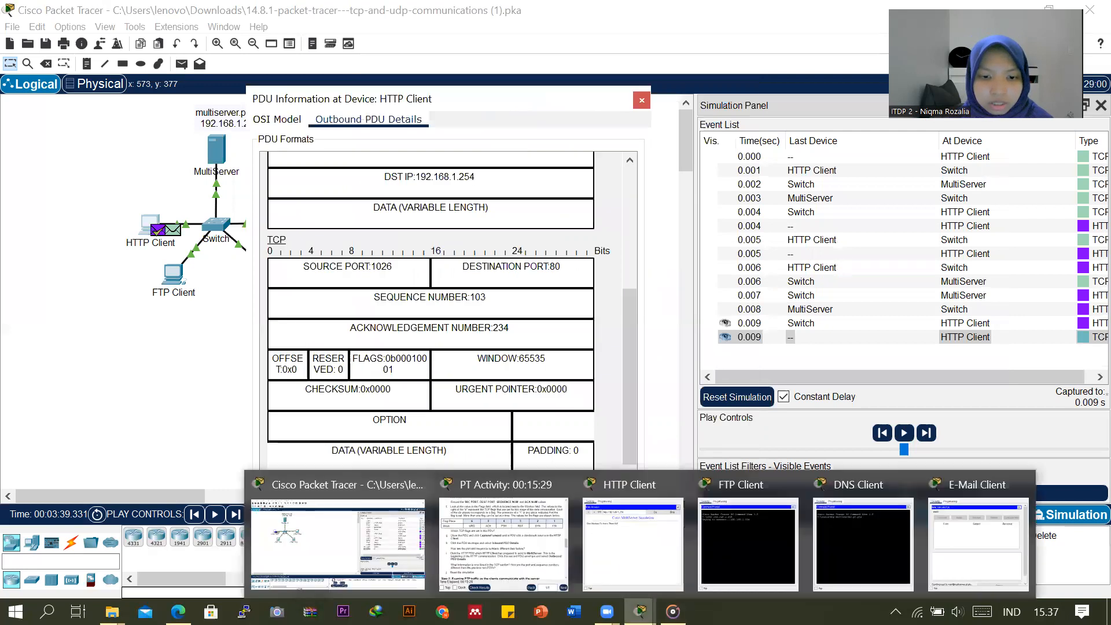
{"action": "left_click", "coordinate": [510, 525]}
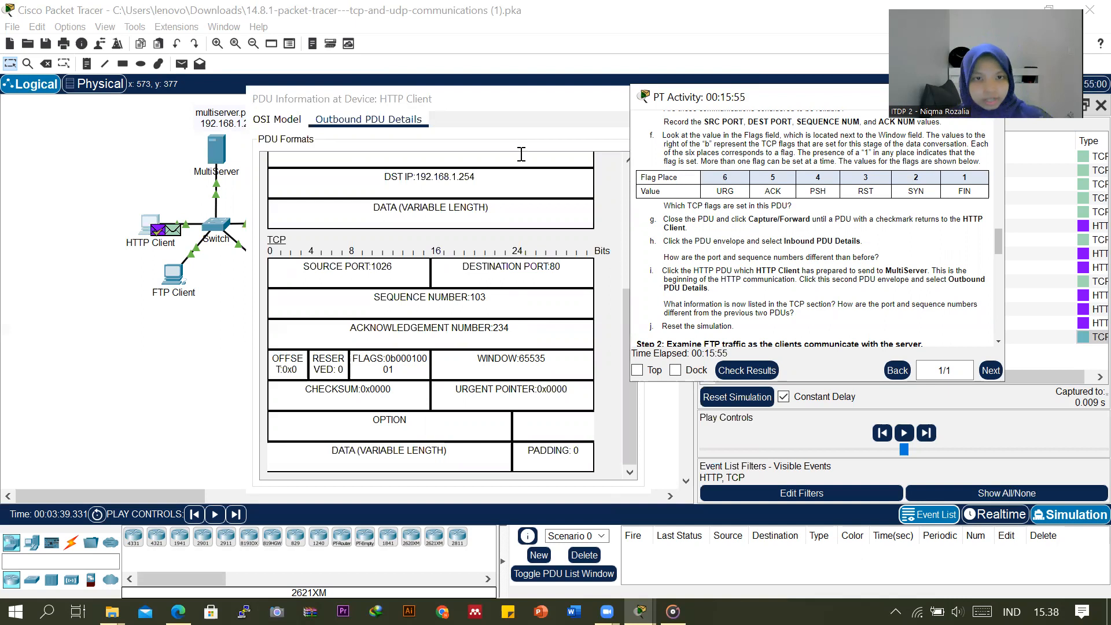
{"action": "left_click", "coordinate": [566, 108]}
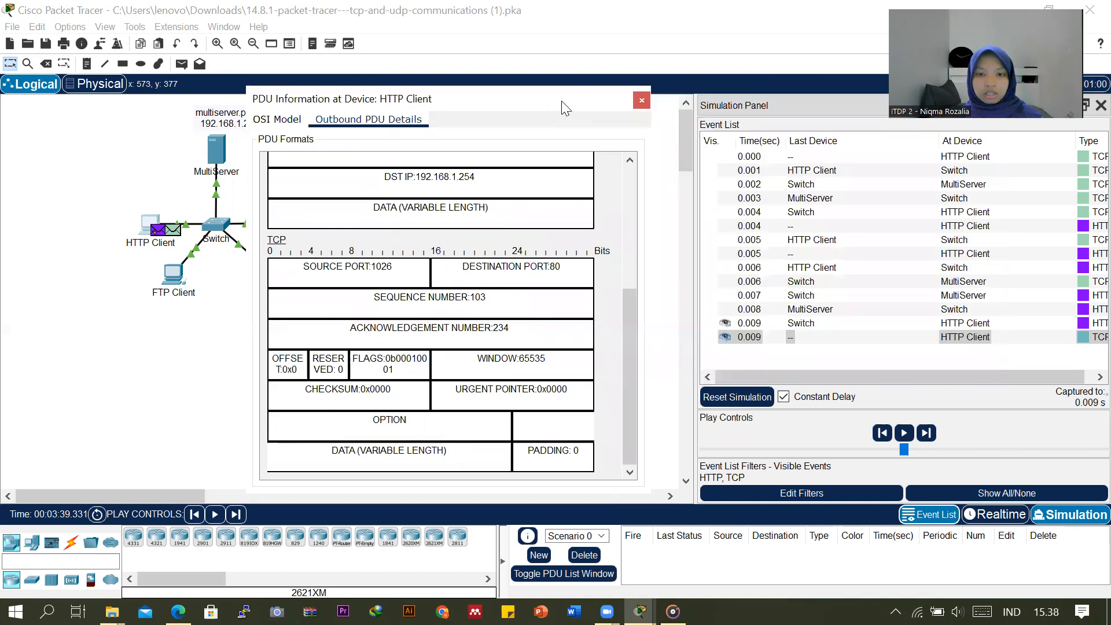
Step: Read Step 1j of the instructions and reset the simulation
{"action": "mouse_move", "coordinate": [640, 612]}
{"action": "left_click", "coordinate": [534, 552]}
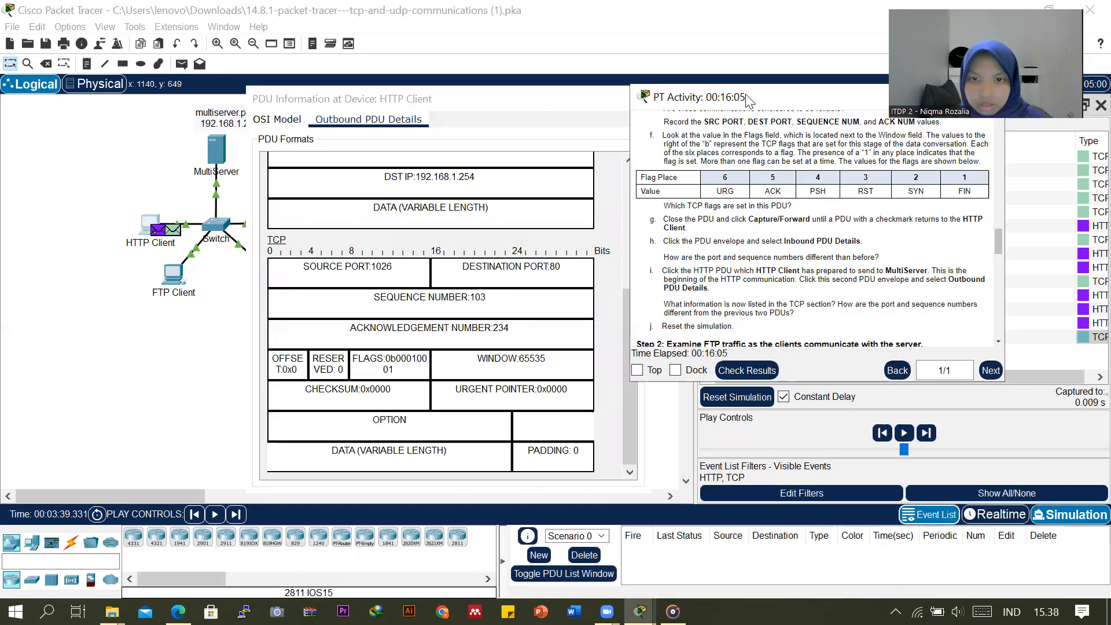
{"action": "scroll", "coordinate": [502, 264], "scroll_direction": "down", "scroll_amount": 3}
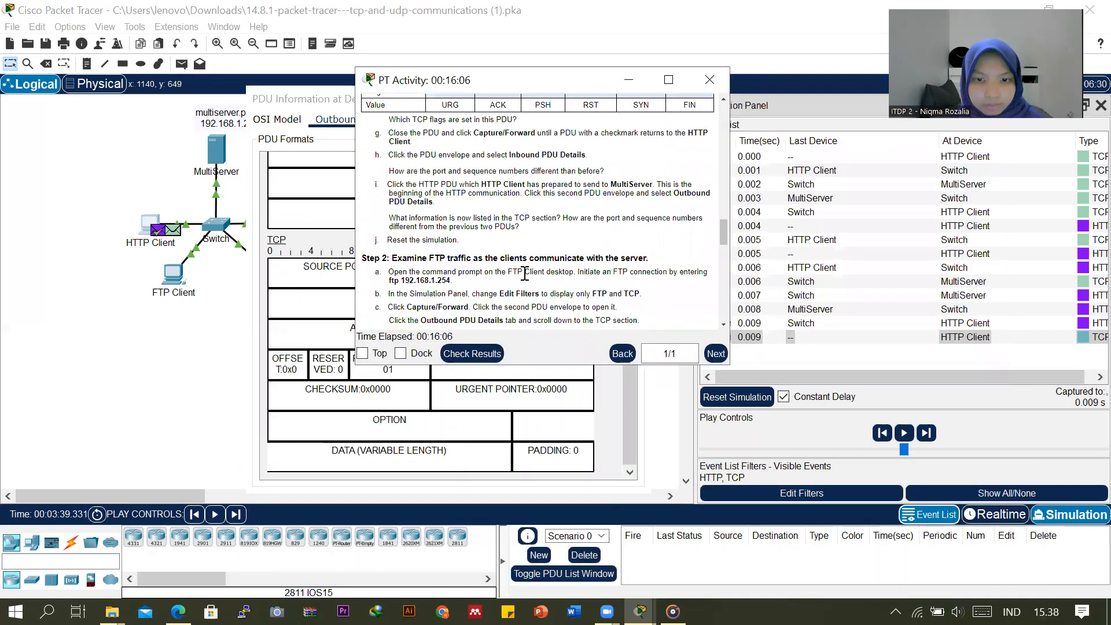
{"action": "left_click", "coordinate": [746, 397]}
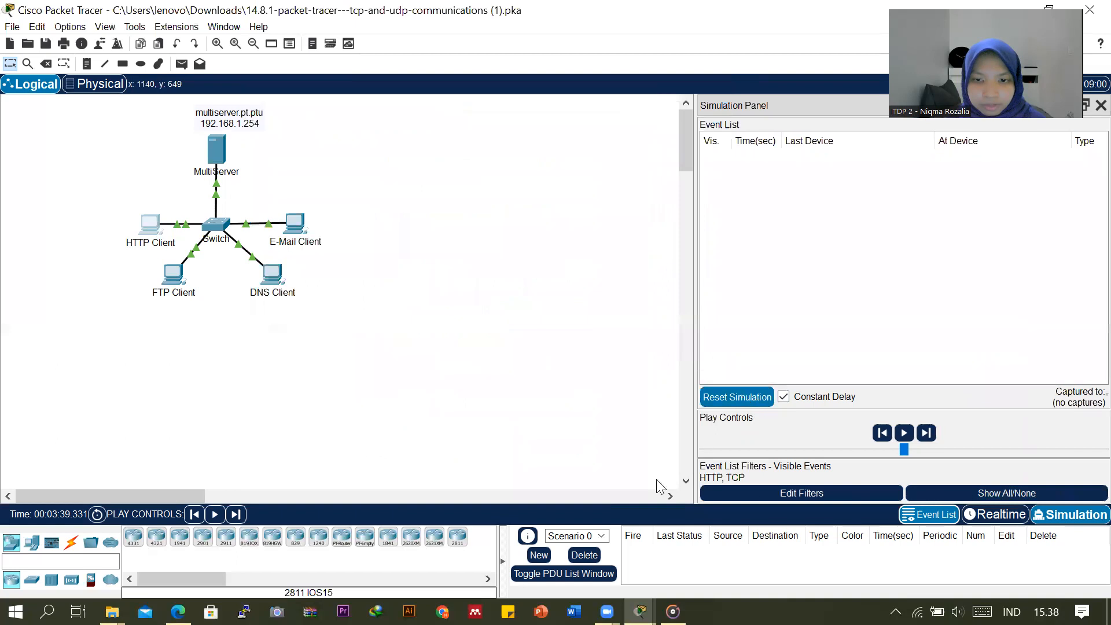
Step: Read the Step 2 instructions on FTP traffic and open the FTP Client's command prompt
{"action": "left_click", "coordinate": [640, 612]}
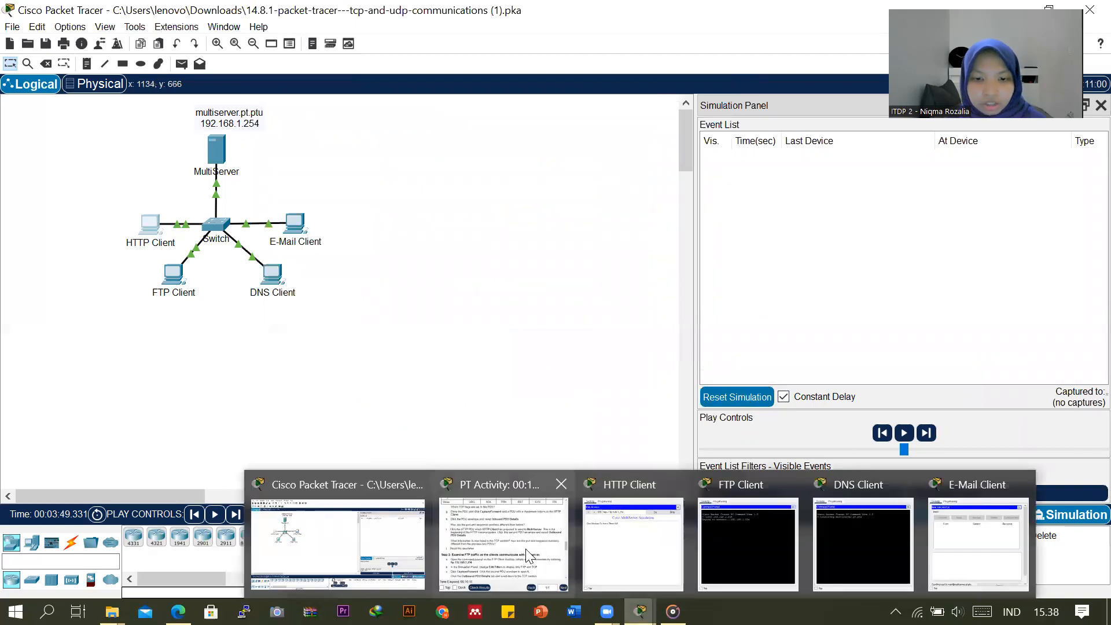
{"action": "left_click", "coordinate": [521, 544]}
{"action": "scroll", "coordinate": [469, 290], "scroll_direction": "down", "scroll_amount": 5}
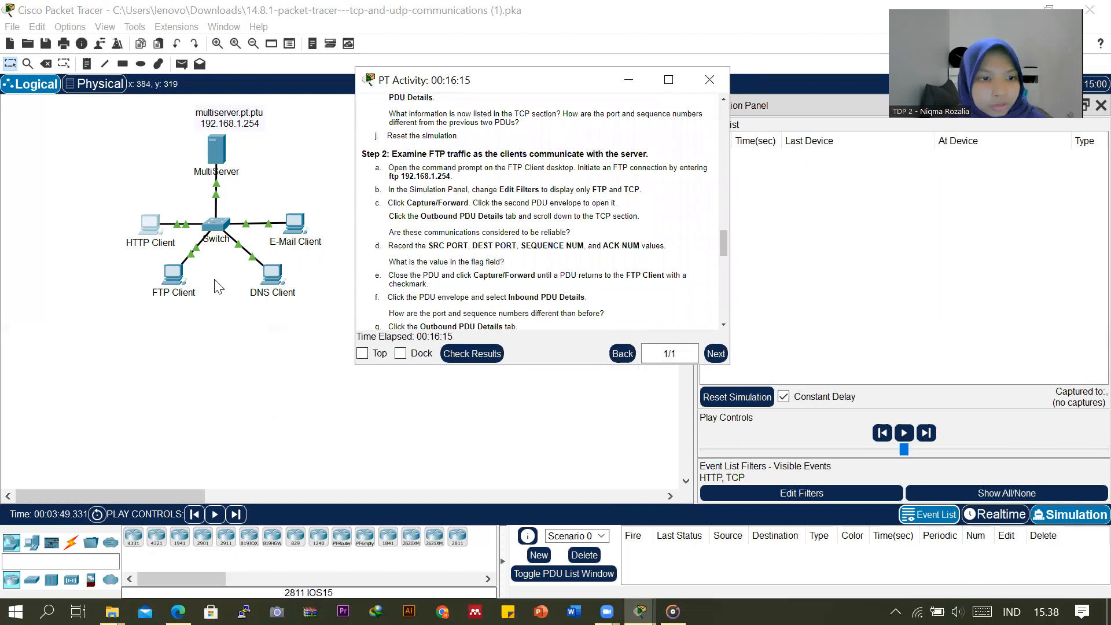
{"action": "left_click", "coordinate": [182, 277]}
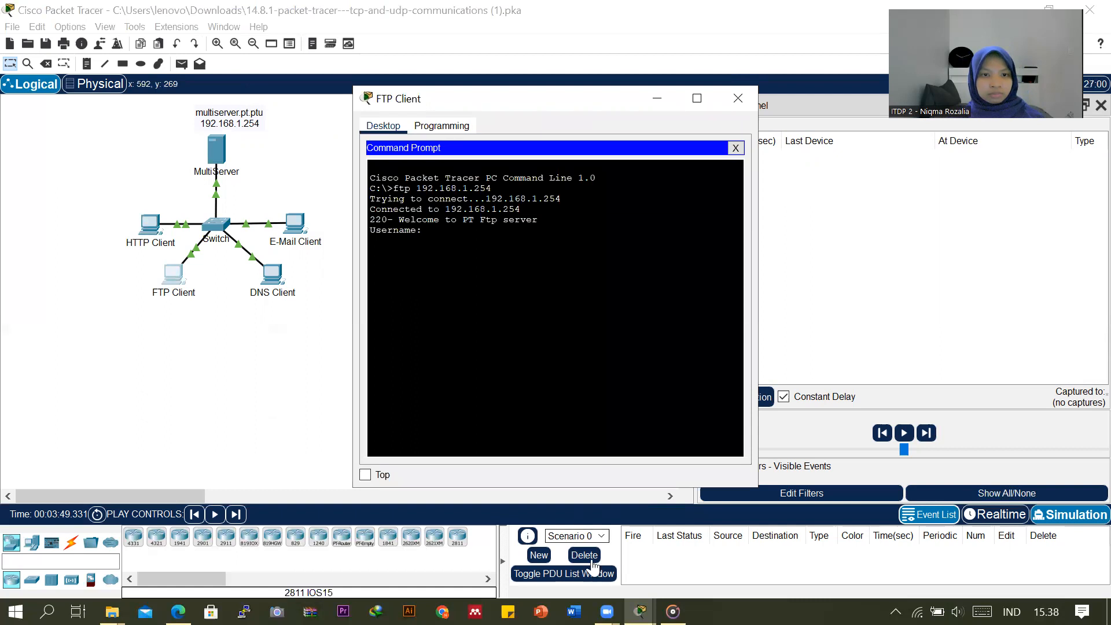
Step: Reread Step 2a of the activity instructions on initiating the FTP connection from the FTP Client
{"action": "mouse_move", "coordinate": [641, 612]}
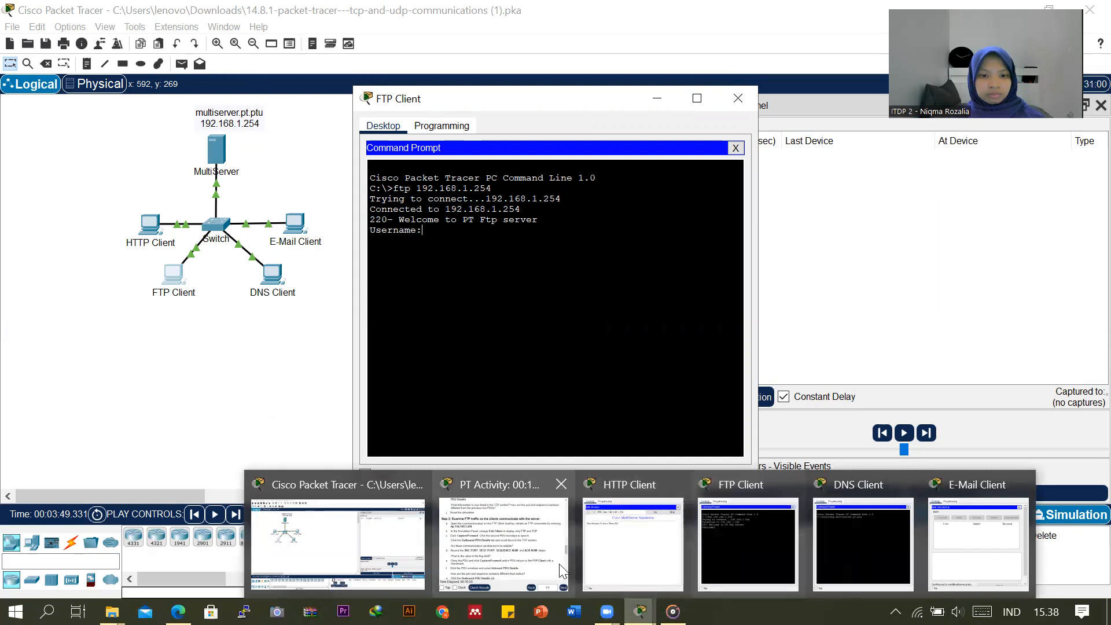
{"action": "left_click", "coordinate": [514, 529]}
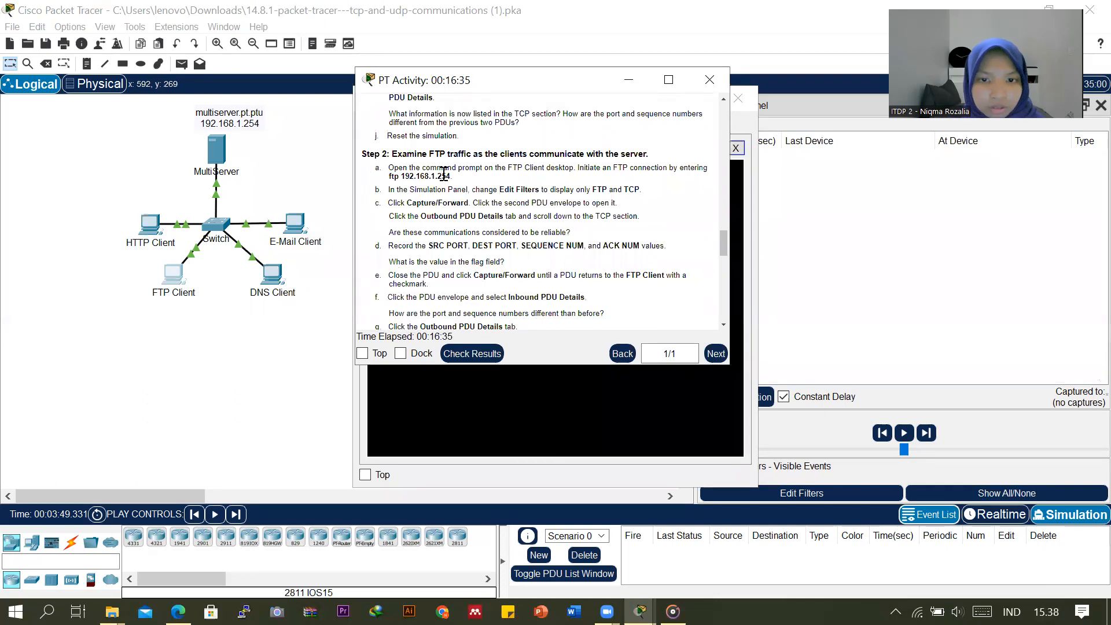
{"action": "left_click_drag", "start_coordinate": [391, 176], "coordinate": [438, 176]}
{"action": "left_click", "coordinate": [465, 181]}
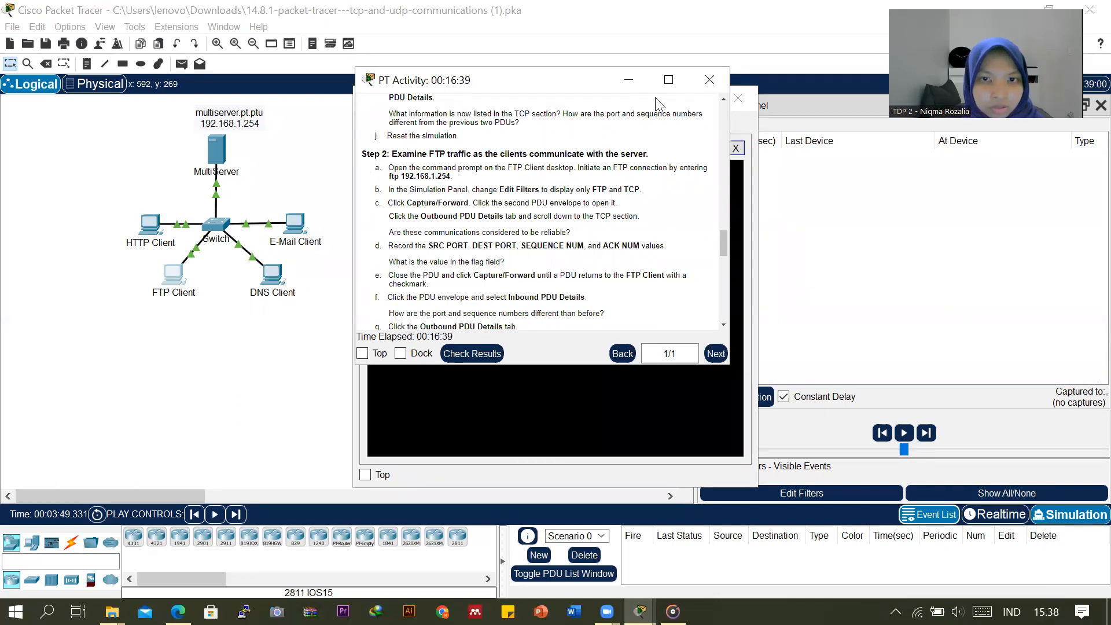
Step: Submit an empty username at the FTP Client's login prompt and reopen its command prompt
{"action": "left_click", "coordinate": [739, 99]}
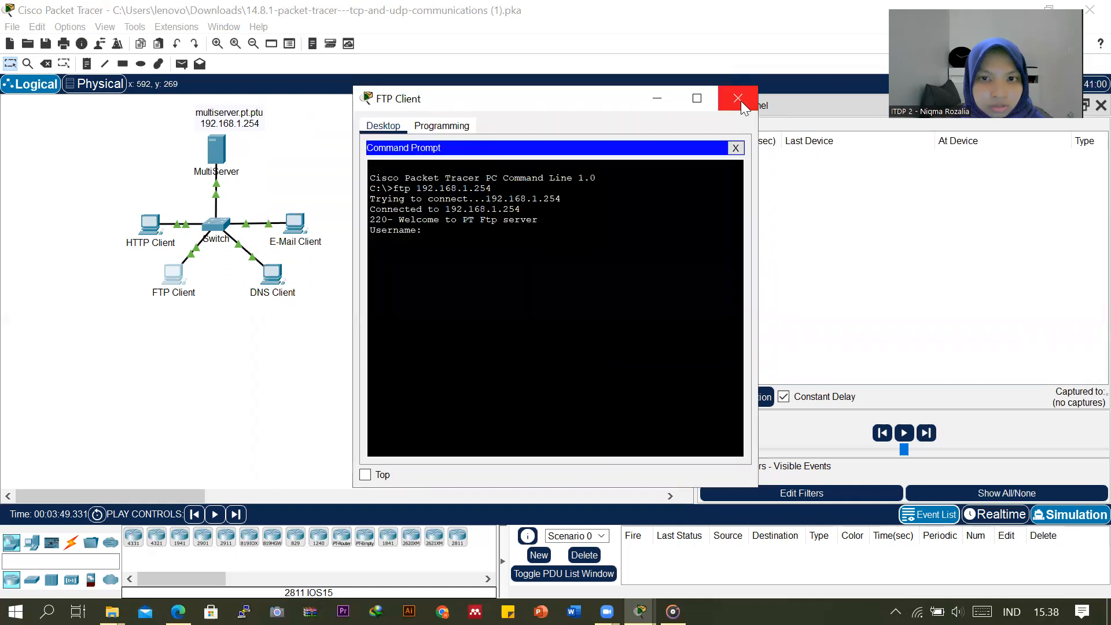
{"action": "left_click", "coordinate": [177, 277]}
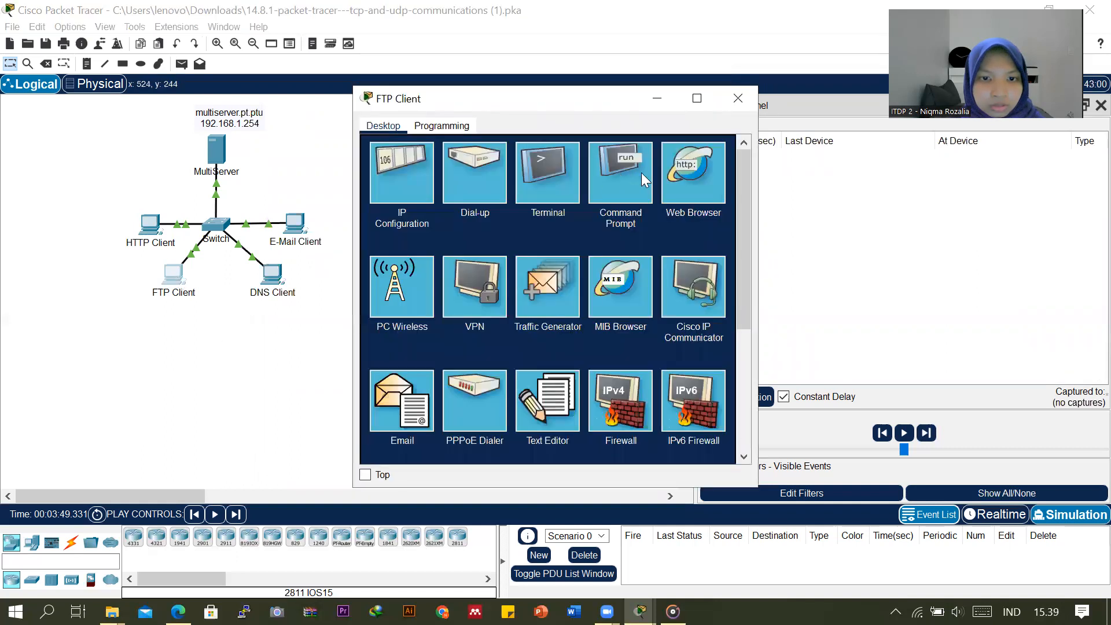
{"action": "left_click", "coordinate": [642, 172]}
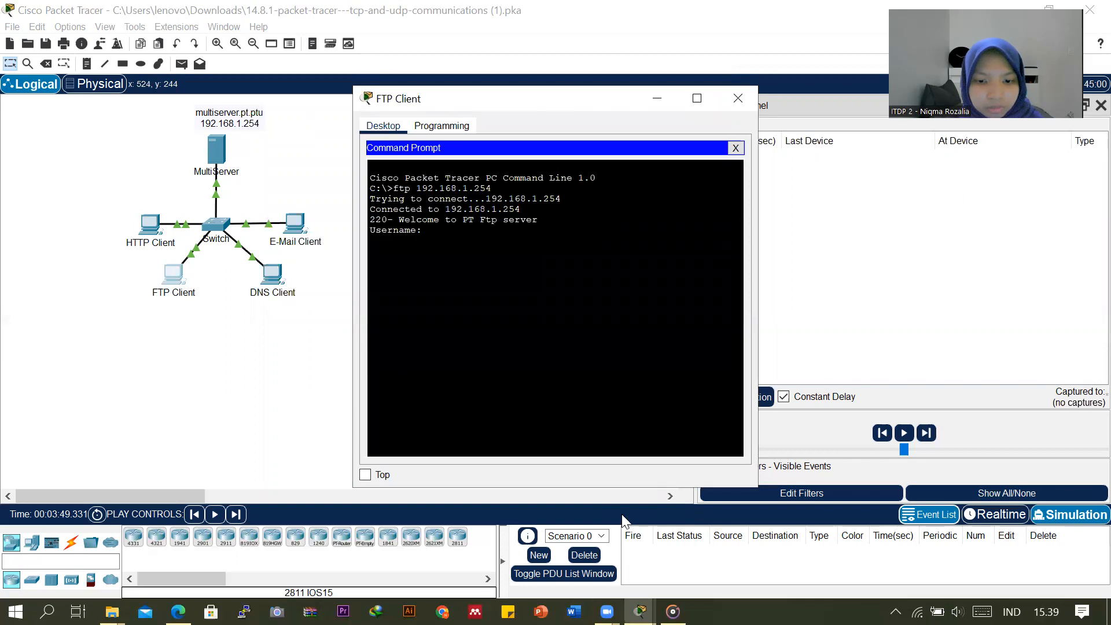
{"action": "key", "text": "Return"}
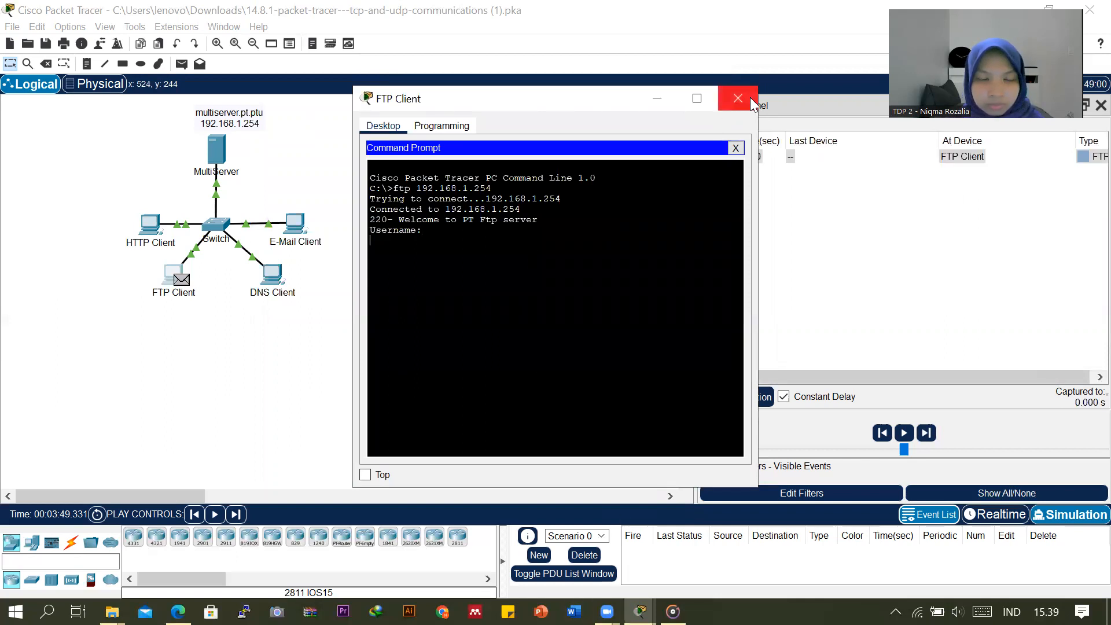
{"action": "mouse_move", "coordinate": [641, 612]}
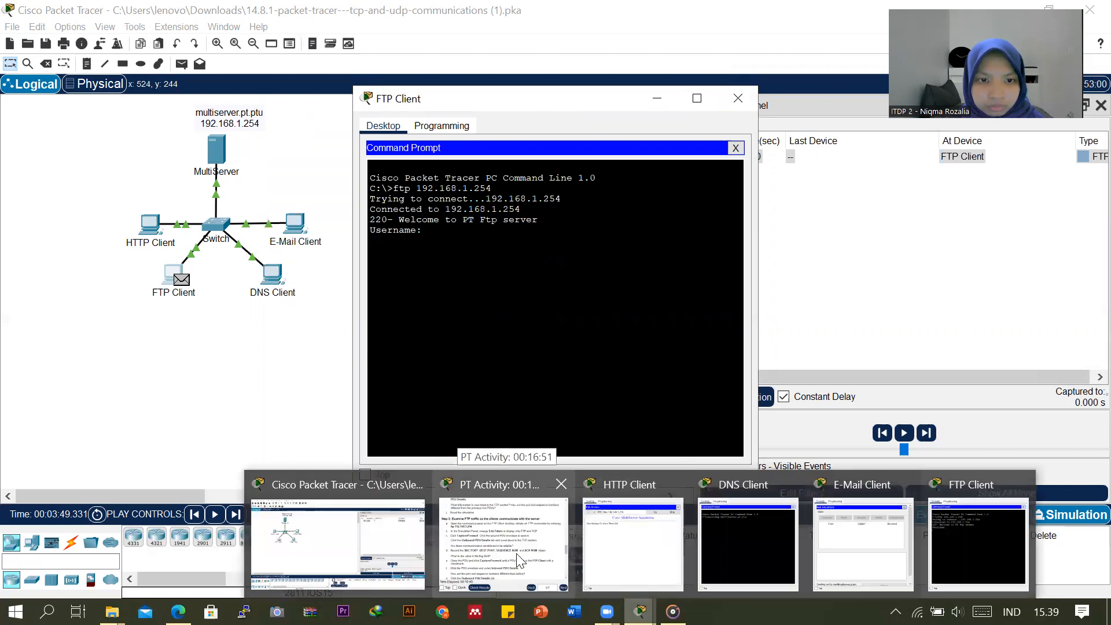
{"action": "left_click", "coordinate": [735, 148]}
{"action": "left_click", "coordinate": [621, 167]}
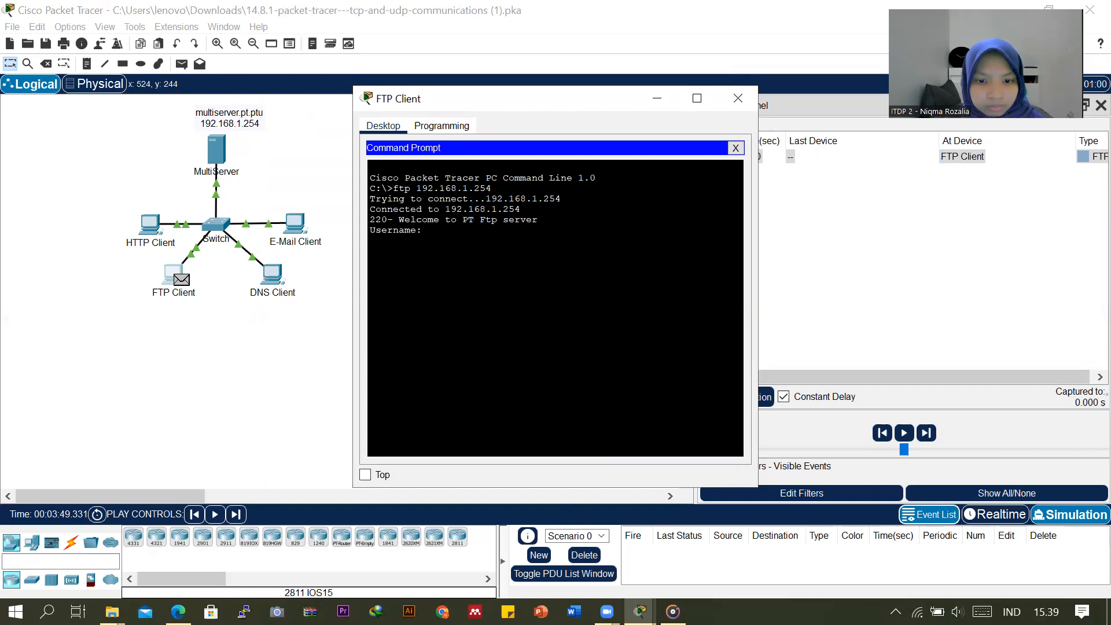
Step: Copy the command ftp 192.168.1.254 from Step 2a of the activity instructions
{"action": "mouse_move", "coordinate": [640, 612]}
{"action": "left_click", "coordinate": [503, 536]}
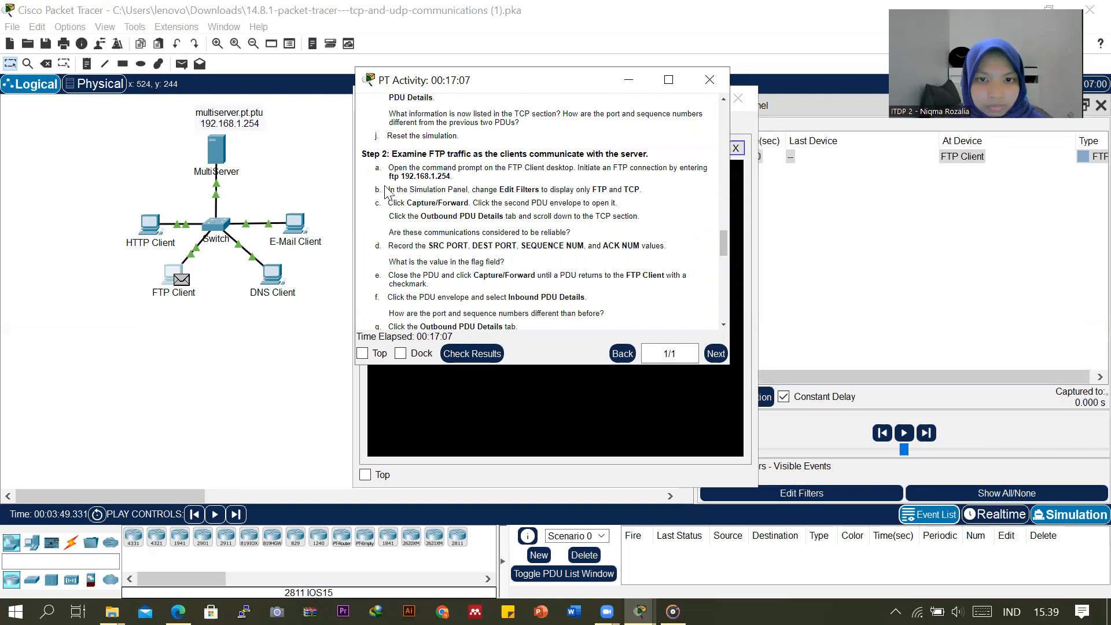
{"action": "mouse_move", "coordinate": [388, 177]}
{"action": "left_mouse_down"}
{"action": "mouse_move", "coordinate": [455, 182]}
{"action": "mouse_move", "coordinate": [389, 180]}
{"action": "left_mouse_up"}
{"action": "key", "text": "ctrl+c"}
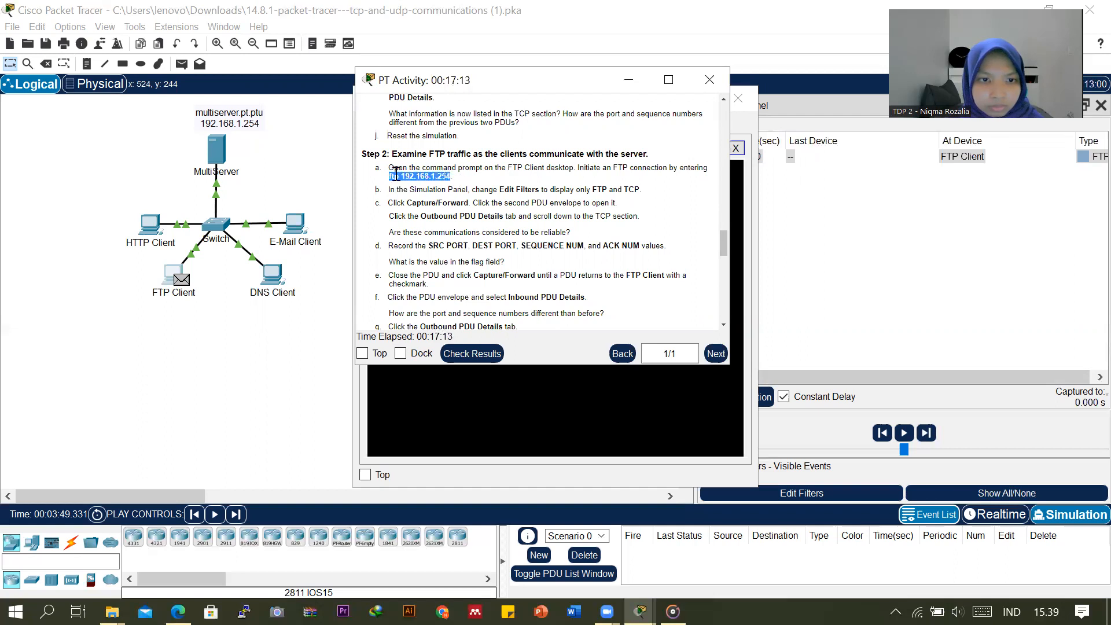
{"action": "right_click", "coordinate": [418, 177]}
{"action": "left_click", "coordinate": [423, 185]}
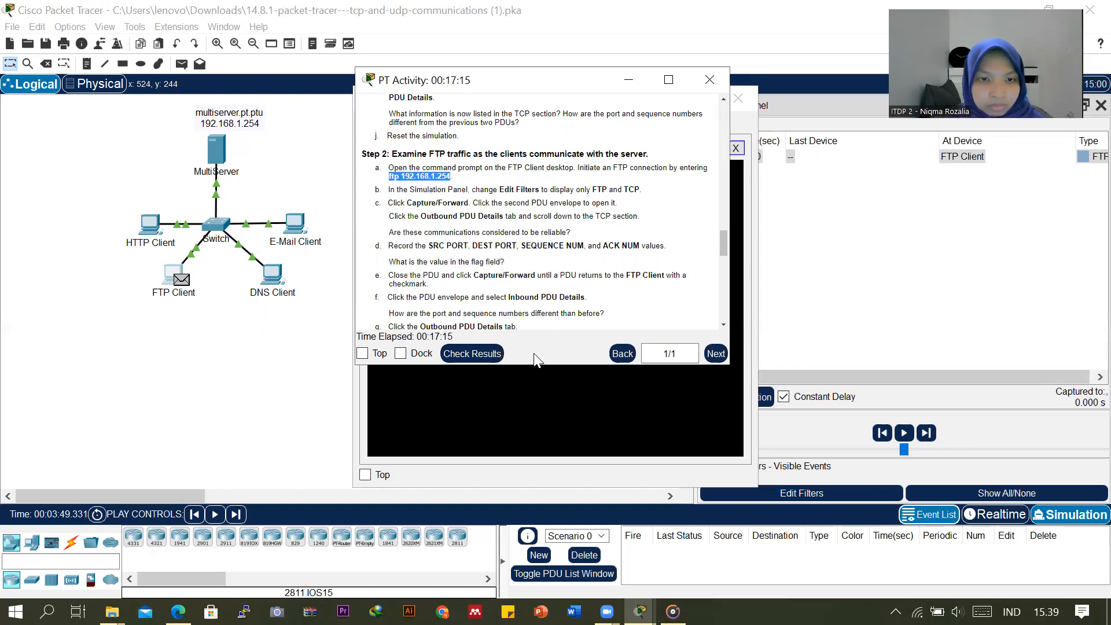
Step: Try to paste the copied FTP command into the FTP Client's command prompt
{"action": "left_click", "coordinate": [629, 79]}
{"action": "right_click", "coordinate": [423, 245]}
{"action": "left_click", "coordinate": [441, 268]}
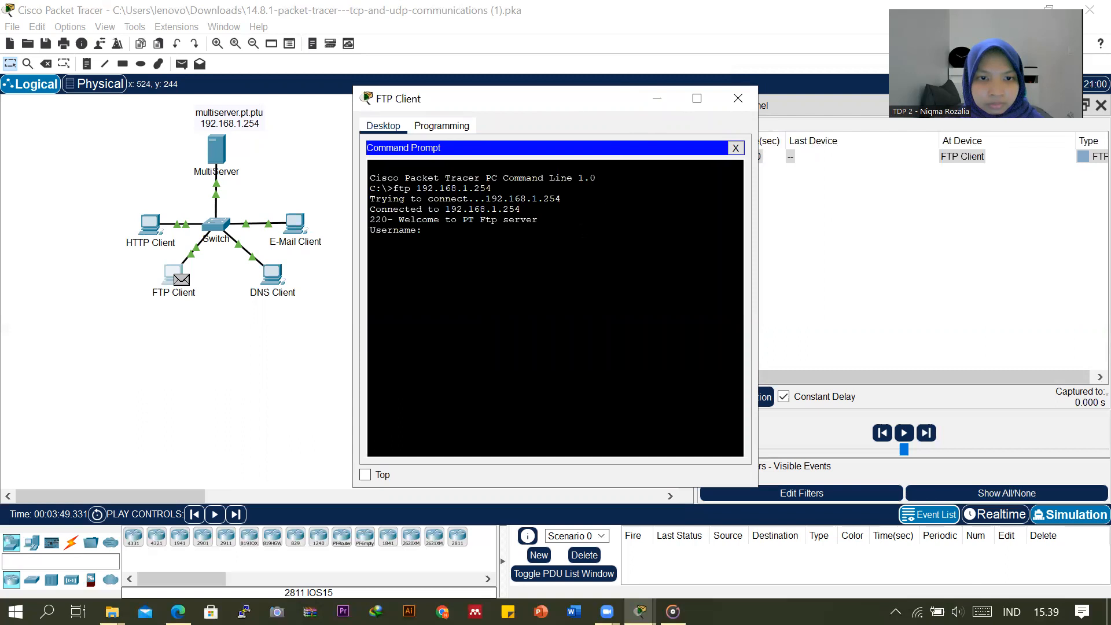
Step: Reset the simulation and close the leftover FTP, HTTP, DNS and E-Mail Client windows
{"action": "left_click", "coordinate": [738, 98]}
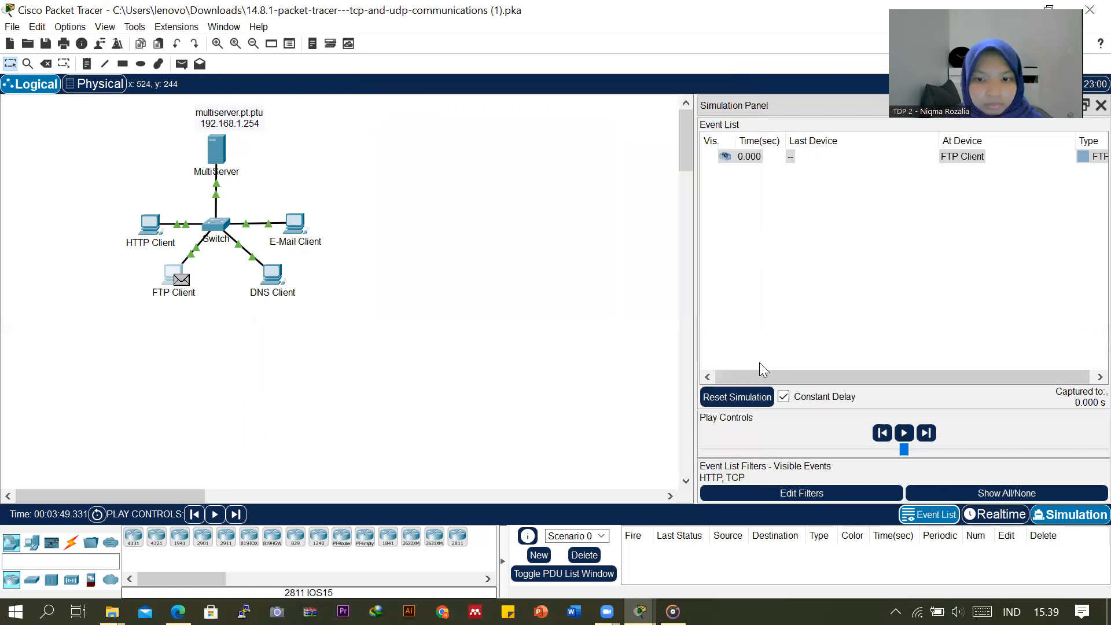
{"action": "left_click", "coordinate": [738, 398]}
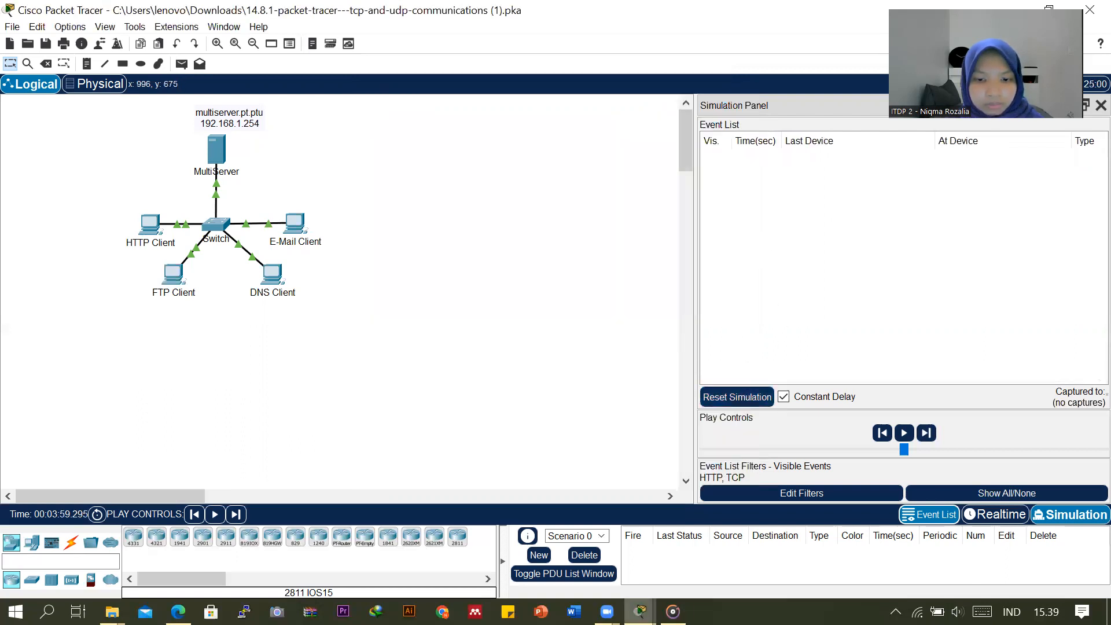
{"action": "mouse_move", "coordinate": [641, 612]}
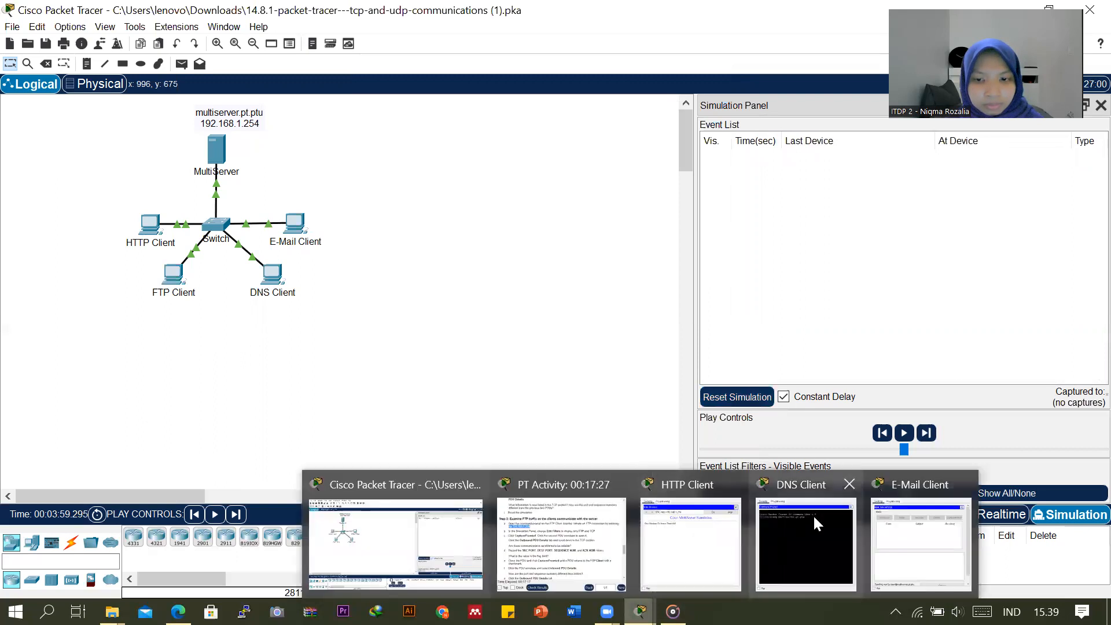
{"action": "left_click", "coordinate": [734, 484]}
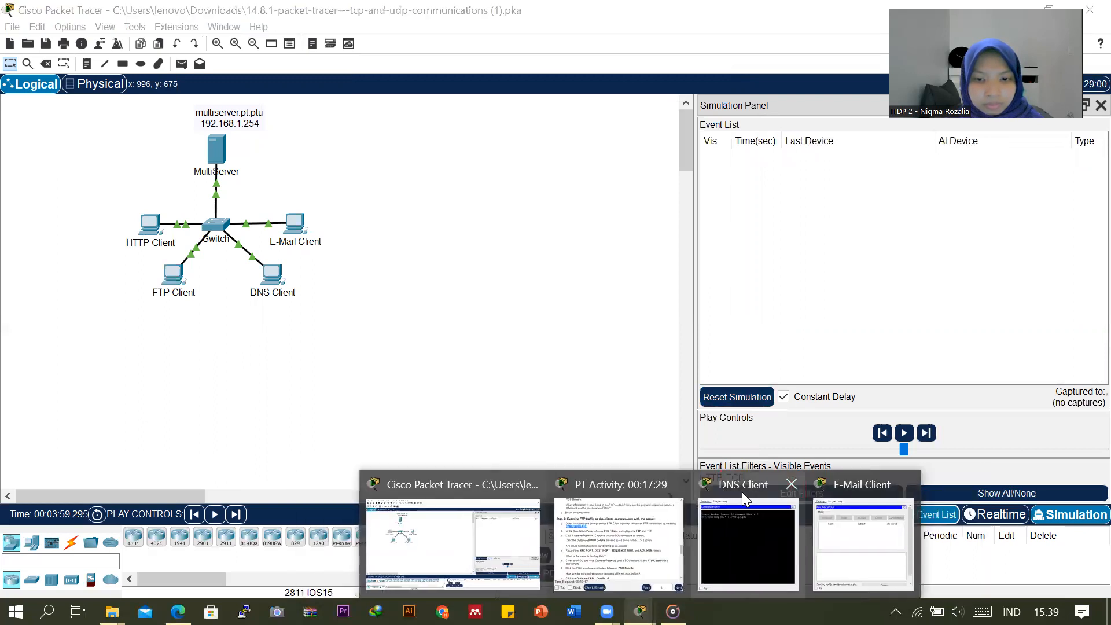
{"action": "left_click", "coordinate": [789, 484]}
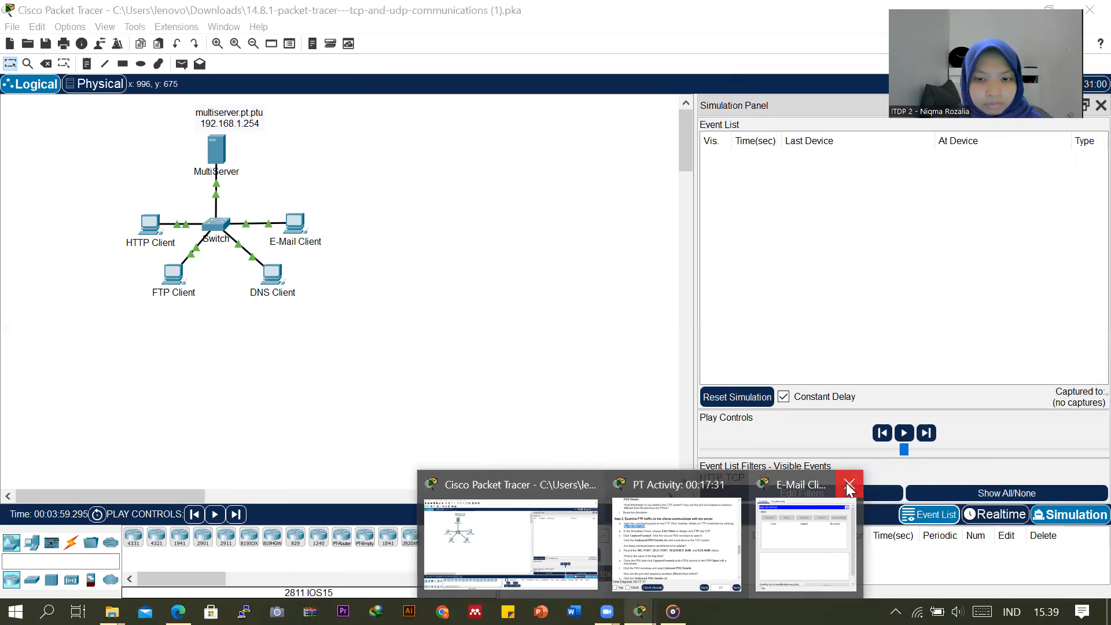
{"action": "left_click", "coordinate": [849, 484]}
Step: Reopen the FTP Client's command prompt and run ftp 192.168.1.254 as Step 2a asks
{"action": "left_click", "coordinate": [750, 548]}
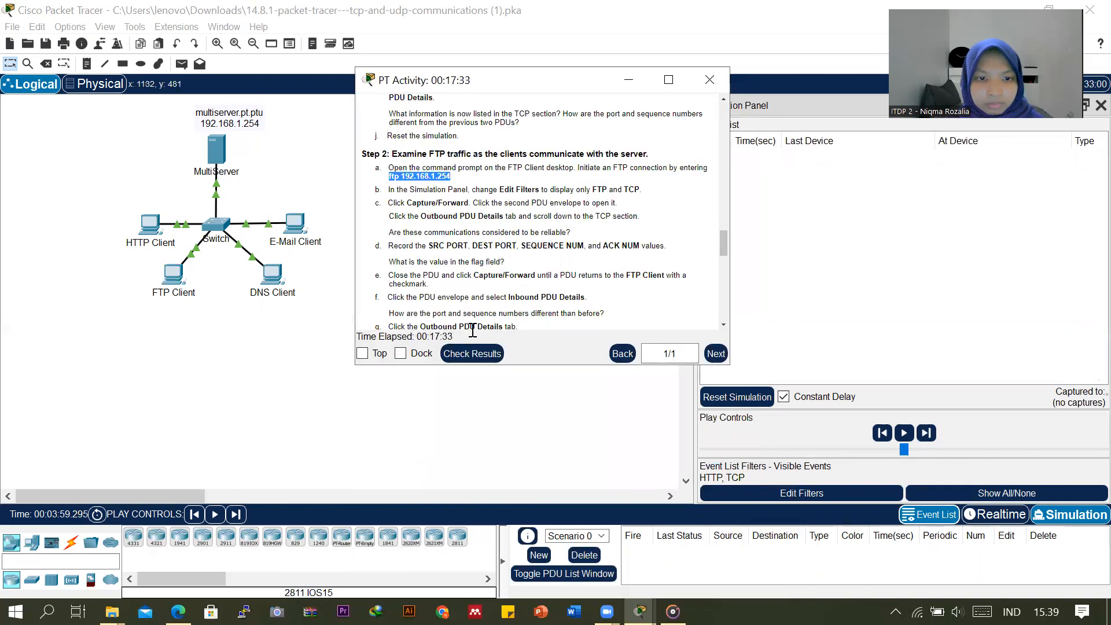
{"action": "left_click", "coordinate": [174, 286]}
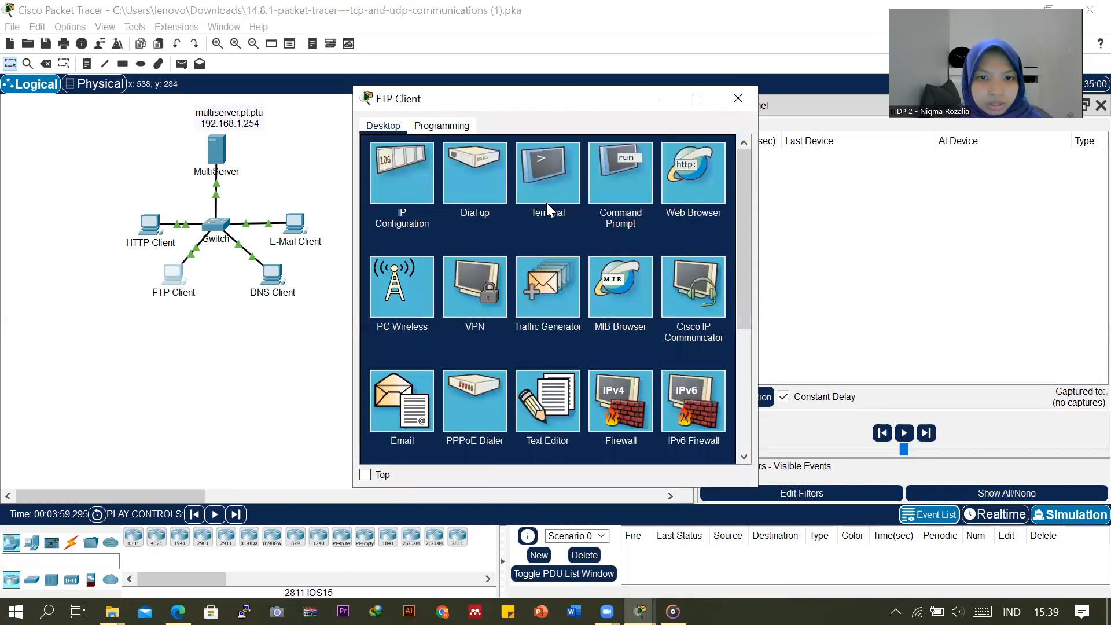
{"action": "left_click", "coordinate": [603, 178]}
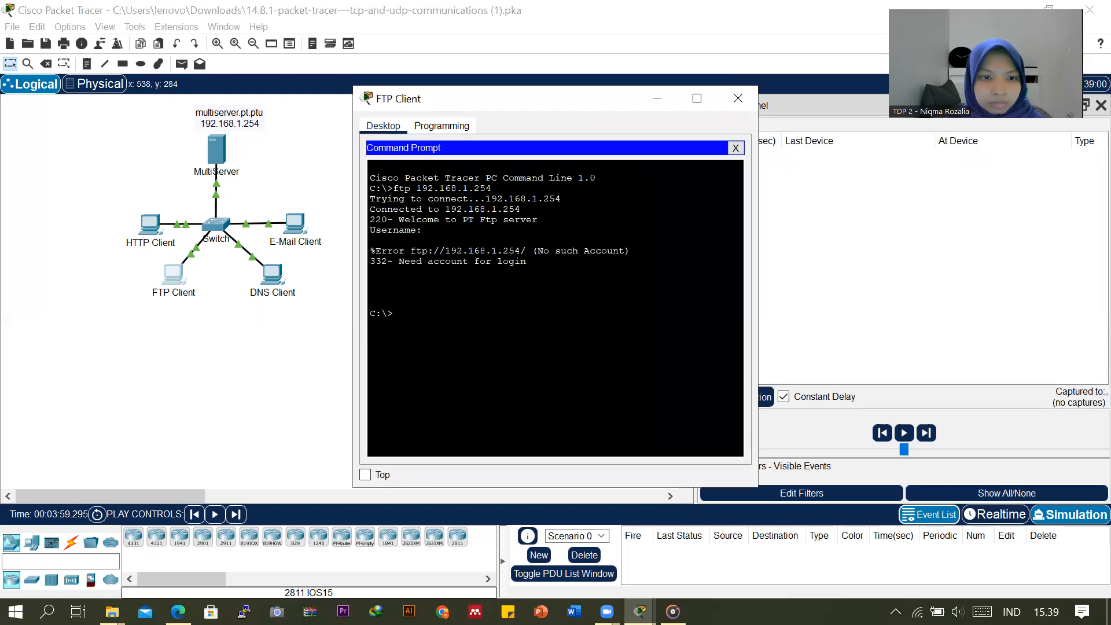
{"action": "right_click", "coordinate": [449, 312]}
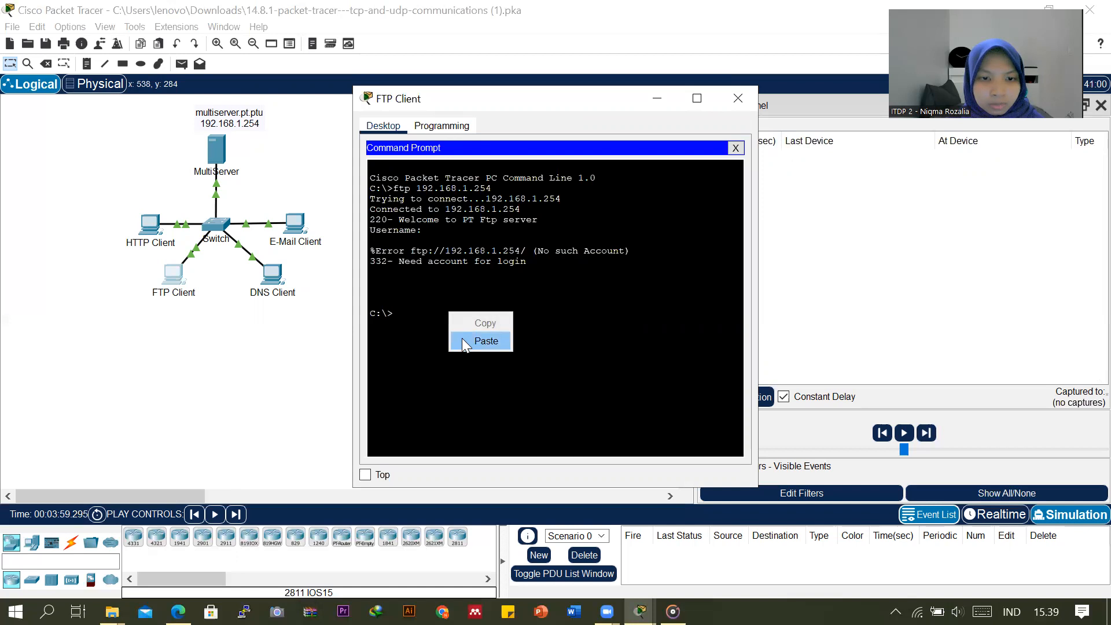
{"action": "left_click", "coordinate": [462, 338]}
{"action": "key", "text": "Return"}
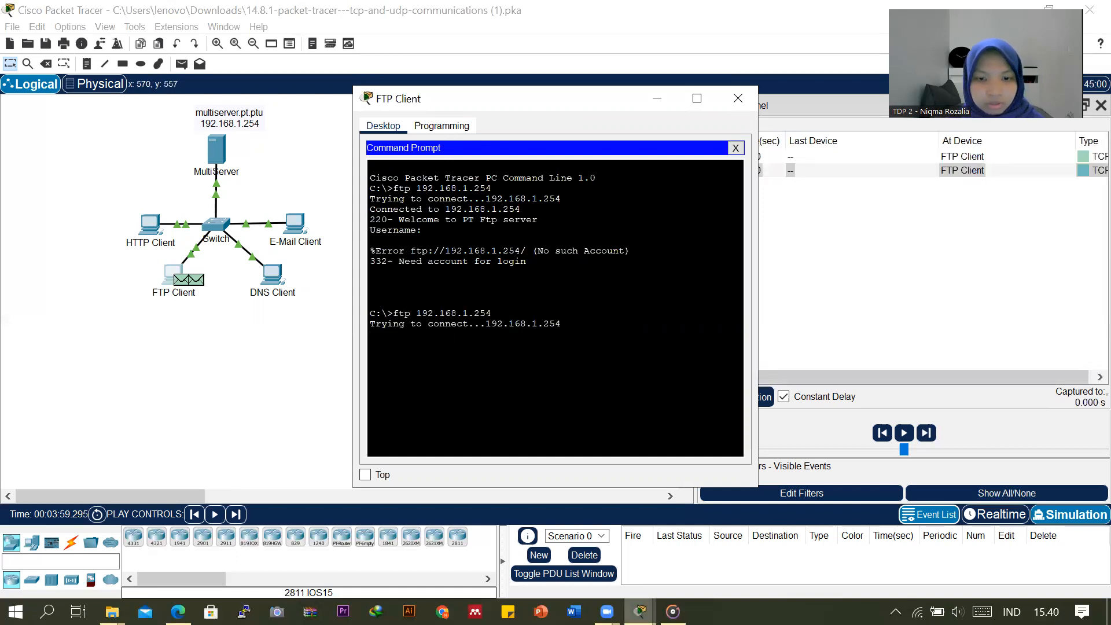
Step: Consult Step 2b of the instructions and remove HTTP from the visible event filters
{"action": "mouse_move", "coordinate": [641, 612]}
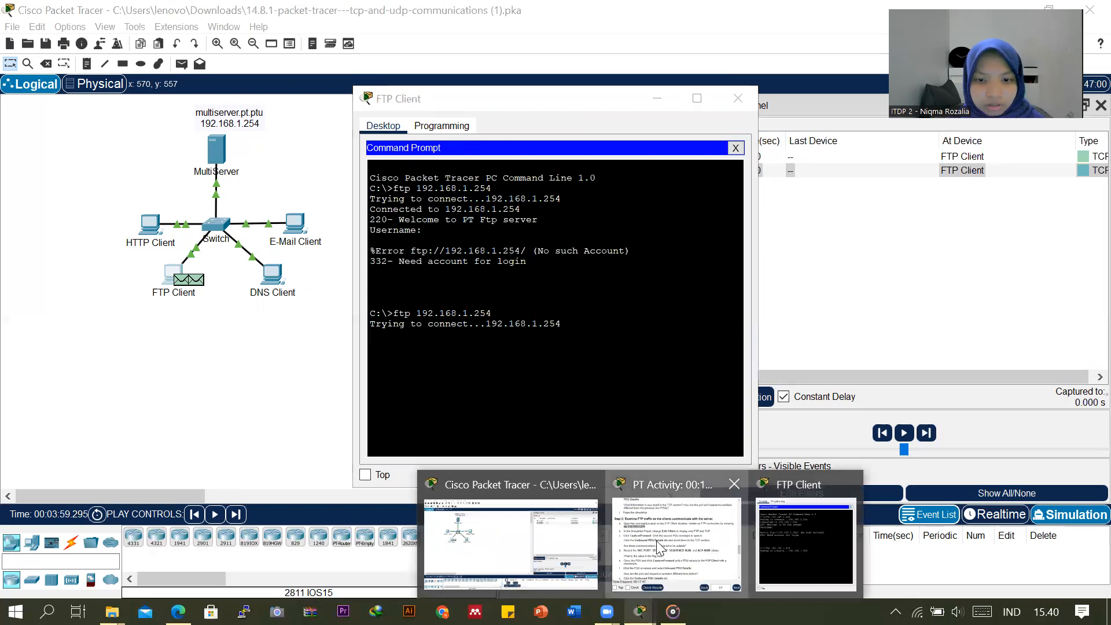
{"action": "left_click", "coordinate": [666, 538]}
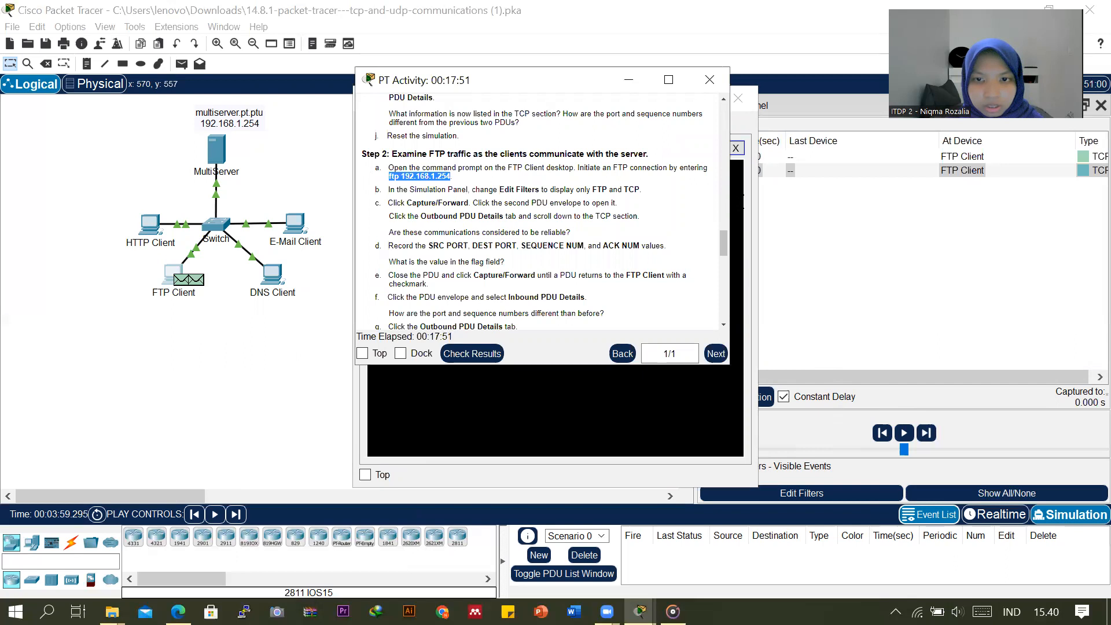
{"action": "left_click_drag", "start_coordinate": [523, 84], "coordinate": [307, 68]}
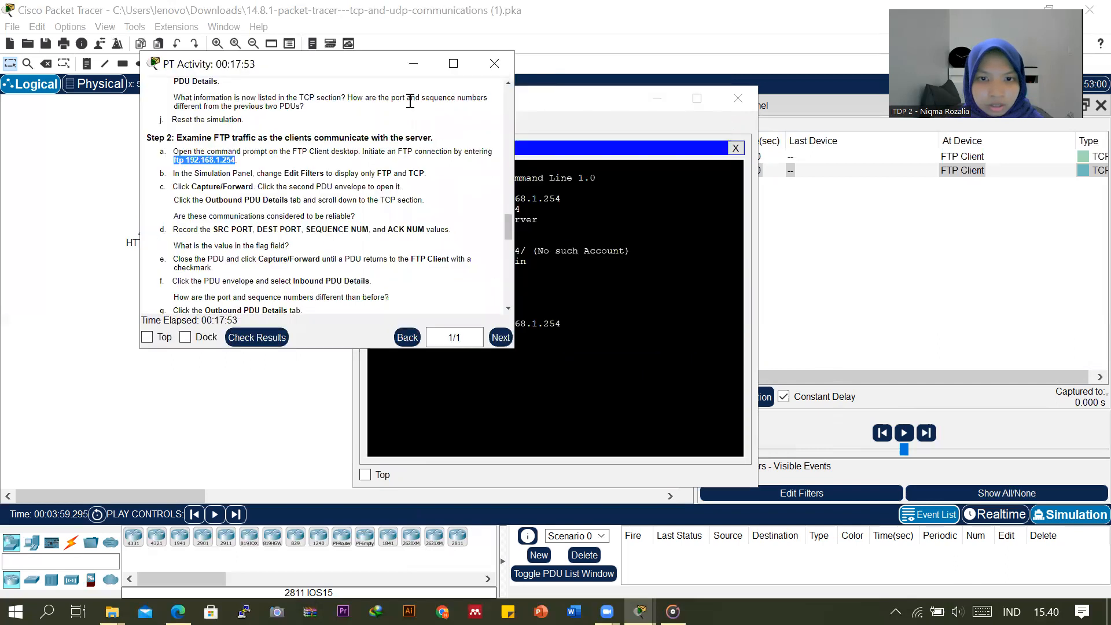
{"action": "left_click", "coordinate": [667, 98]}
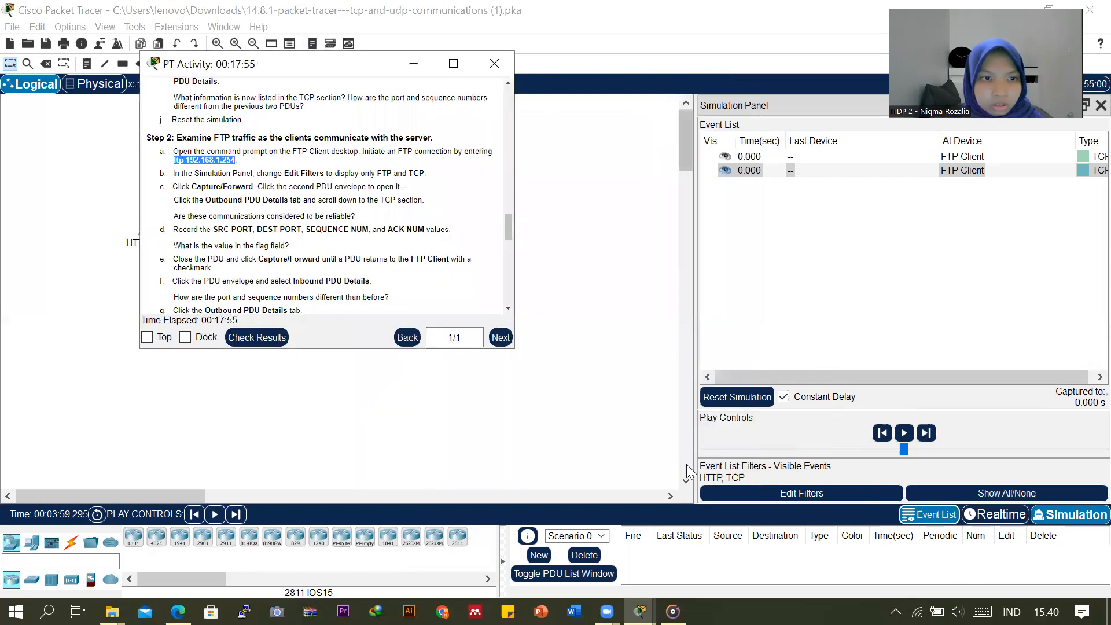
{"action": "left_click", "coordinate": [741, 489]}
{"action": "left_click", "coordinate": [566, 171]}
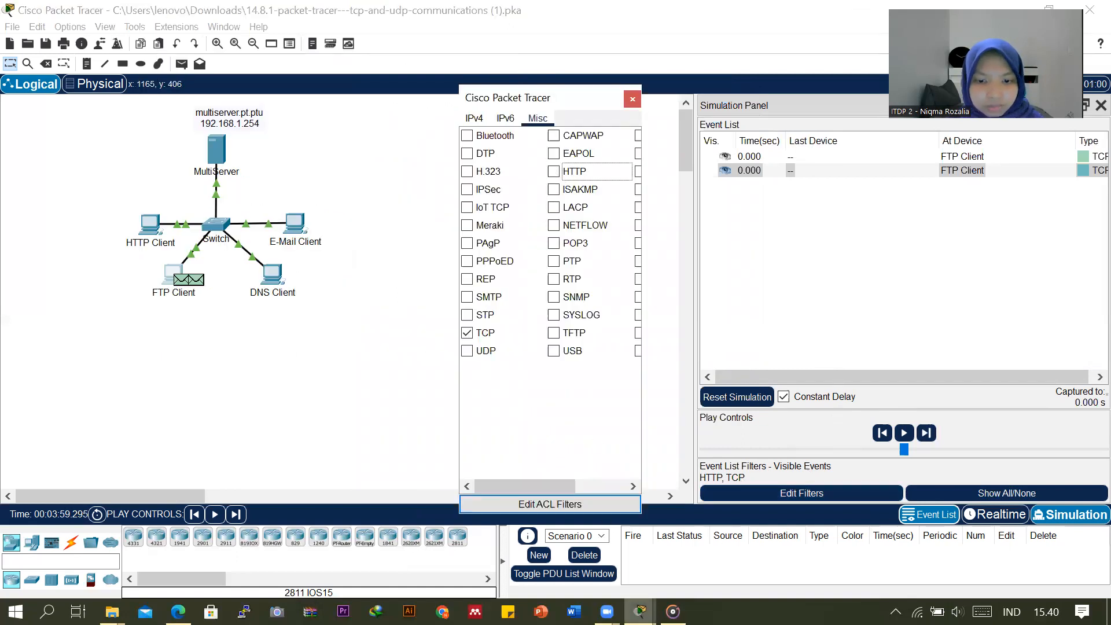
Step: Recheck Step 2b of the instructions and clear the TCP event filter
{"action": "left_click", "coordinate": [640, 611]}
{"action": "left_click", "coordinate": [641, 533]}
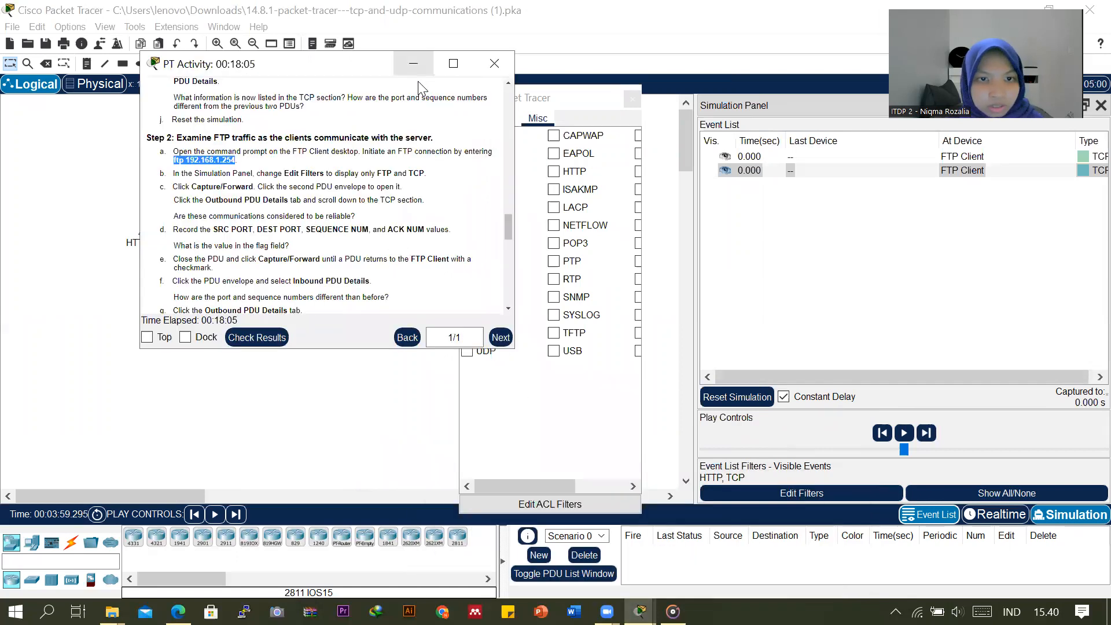
{"action": "left_click", "coordinate": [413, 64]}
{"action": "left_click", "coordinate": [469, 340]}
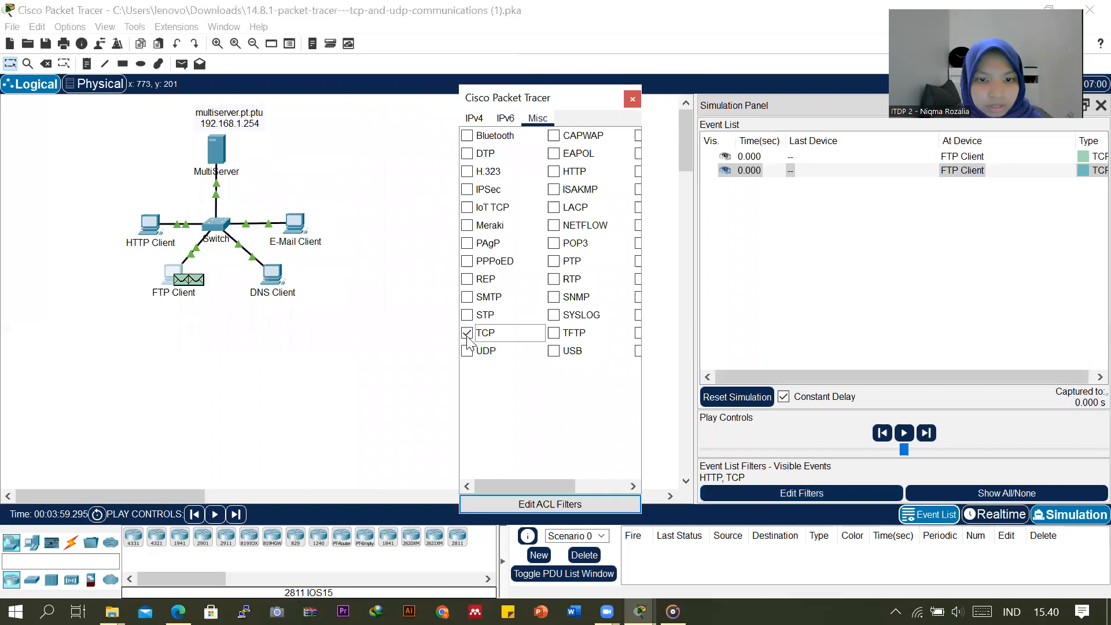
{"action": "left_click", "coordinate": [466, 335]}
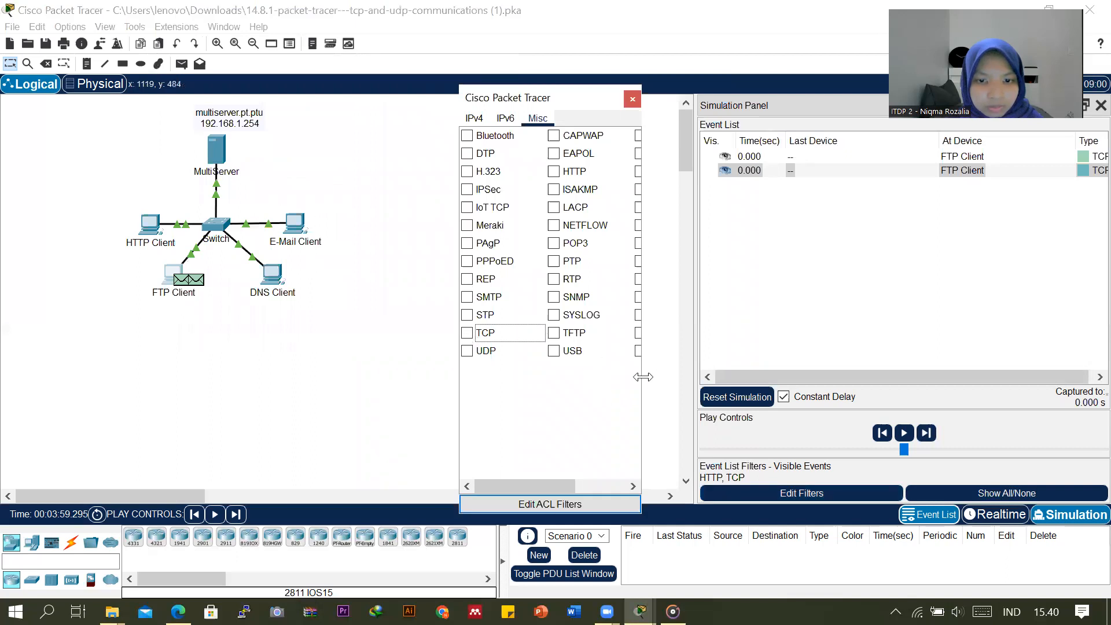
Step: Widen the filter list and set the event filters to display only FTP and TCP as Step 2b asks
{"action": "left_click_drag", "start_coordinate": [642, 377], "coordinate": [750, 370]}
{"action": "left_click", "coordinate": [653, 155]}
{"action": "left_click", "coordinate": [467, 334]}
{"action": "mouse_move", "coordinate": [640, 610]}
{"action": "left_click", "coordinate": [660, 527]}
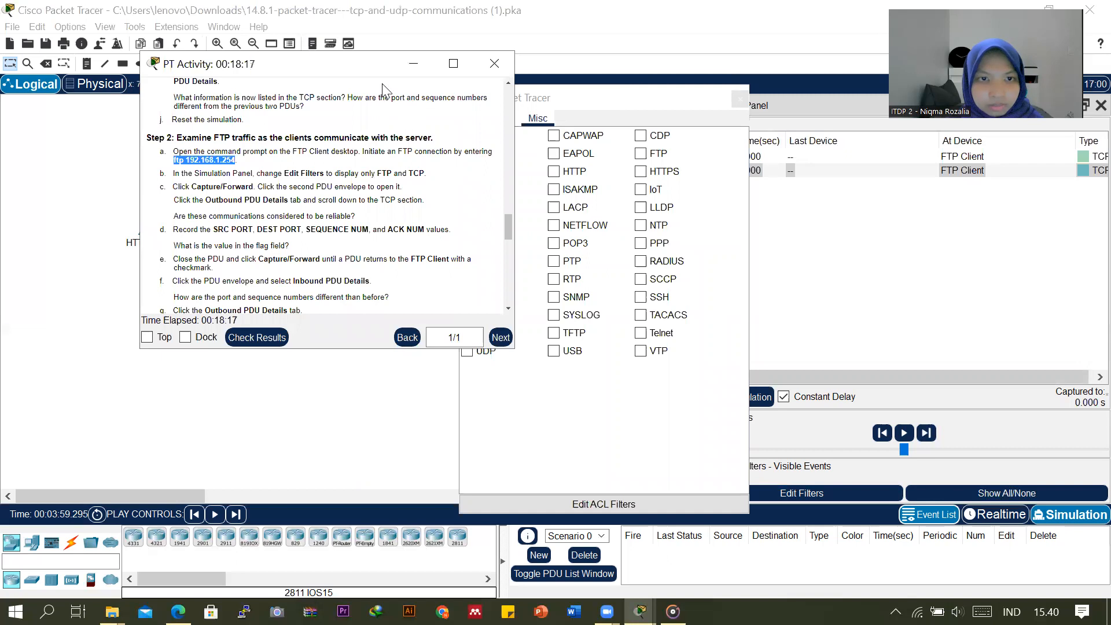
{"action": "left_click_drag", "start_coordinate": [400, 64], "coordinate": [303, 121]}
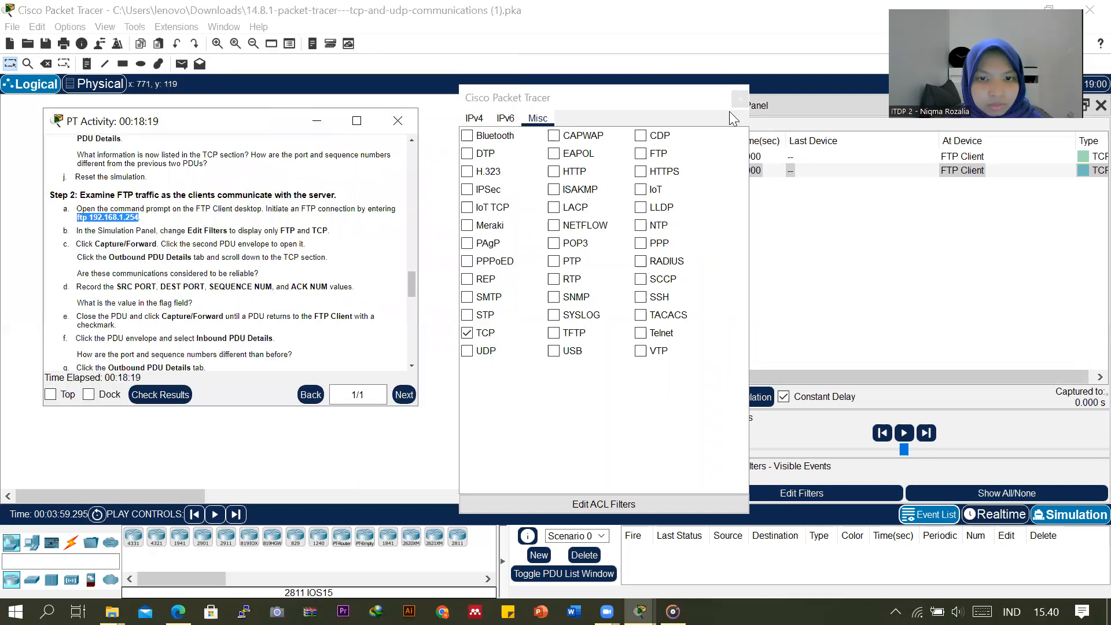
{"action": "left_click", "coordinate": [642, 154]}
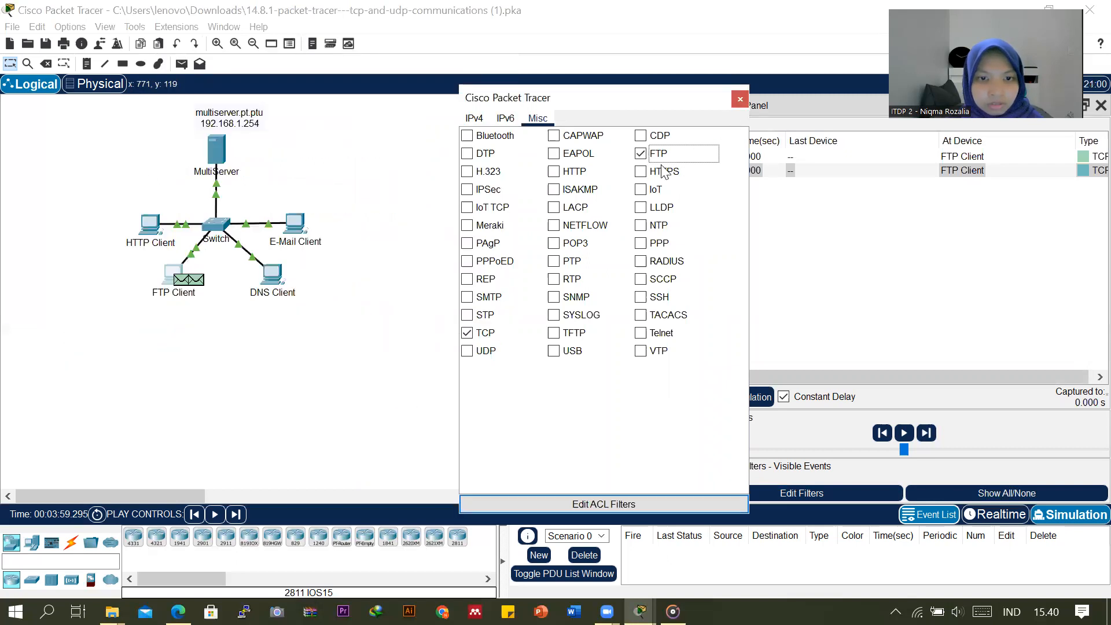
{"action": "left_click", "coordinate": [740, 100]}
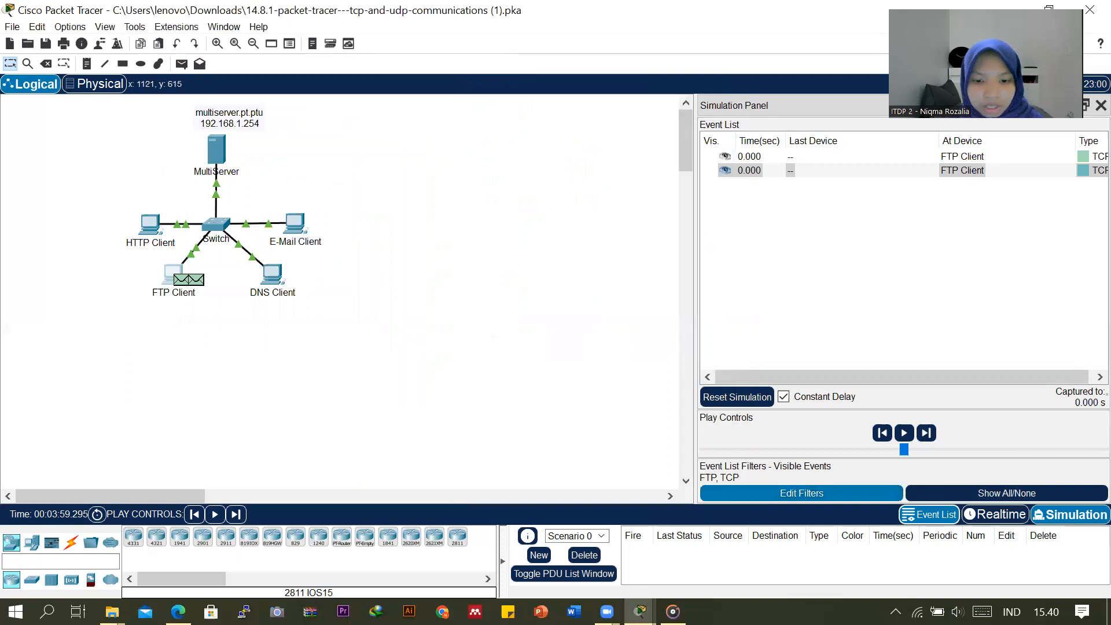
Step: Consult Step 2c of the activity instructions and capture the simulation forward by one event
{"action": "mouse_move", "coordinate": [640, 612]}
{"action": "left_click", "coordinate": [657, 521]}
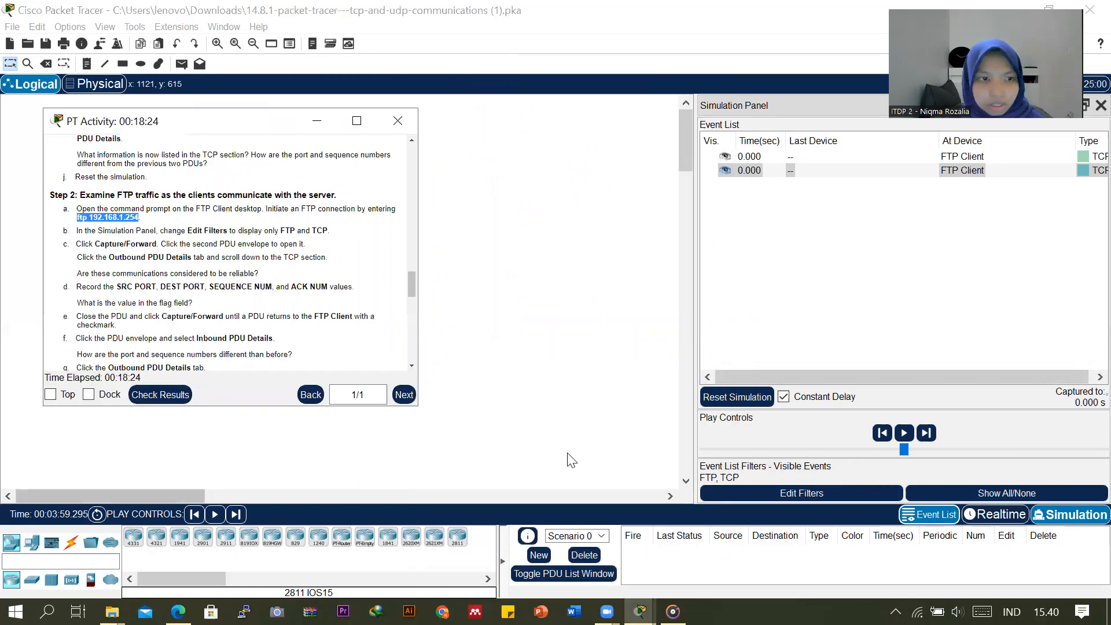
{"action": "left_click_drag", "start_coordinate": [202, 125], "coordinate": [537, 110]}
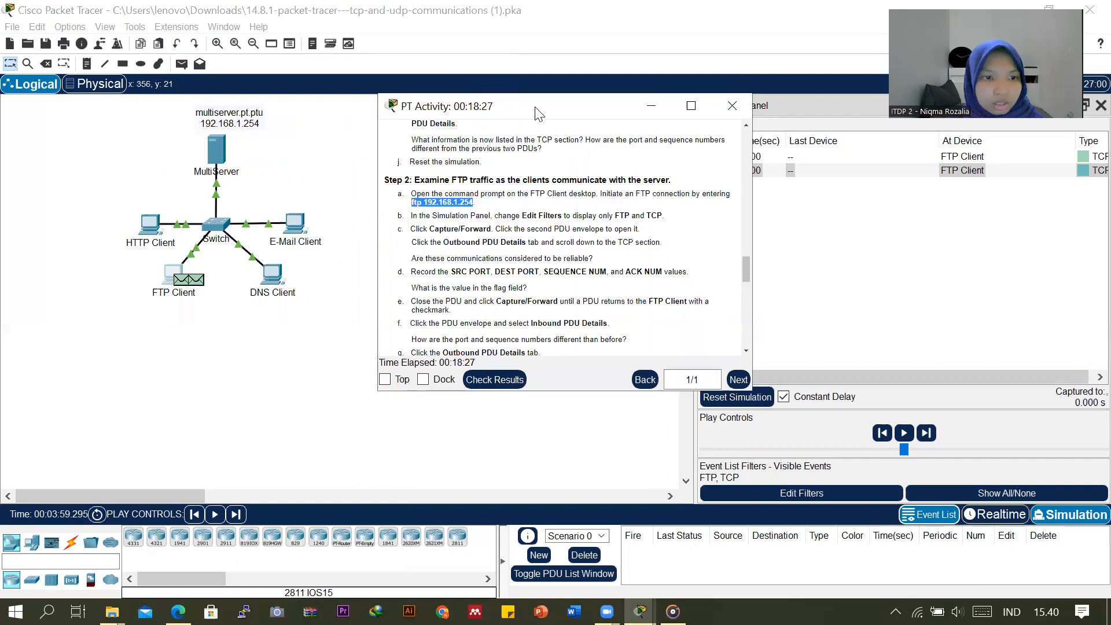
{"action": "left_click", "coordinate": [928, 434]}
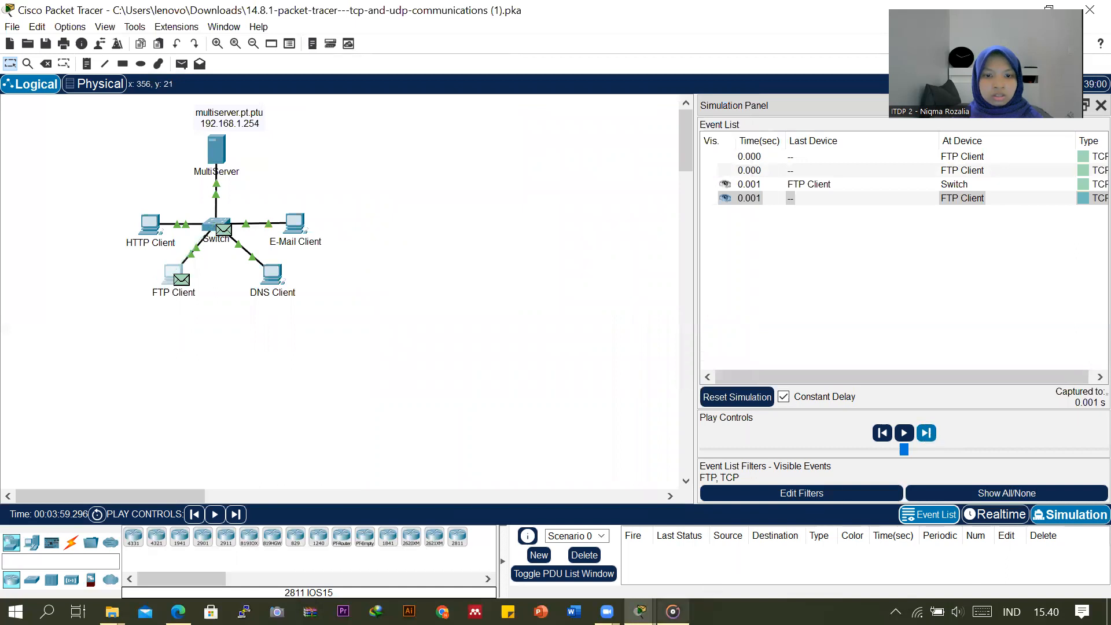
Step: Recheck Step 2c and open the outbound PDU details of the envelope at the Switch
{"action": "mouse_move", "coordinate": [641, 612]}
{"action": "left_click", "coordinate": [663, 541]}
{"action": "left_click_drag", "start_coordinate": [411, 202], "coordinate": [474, 202]}
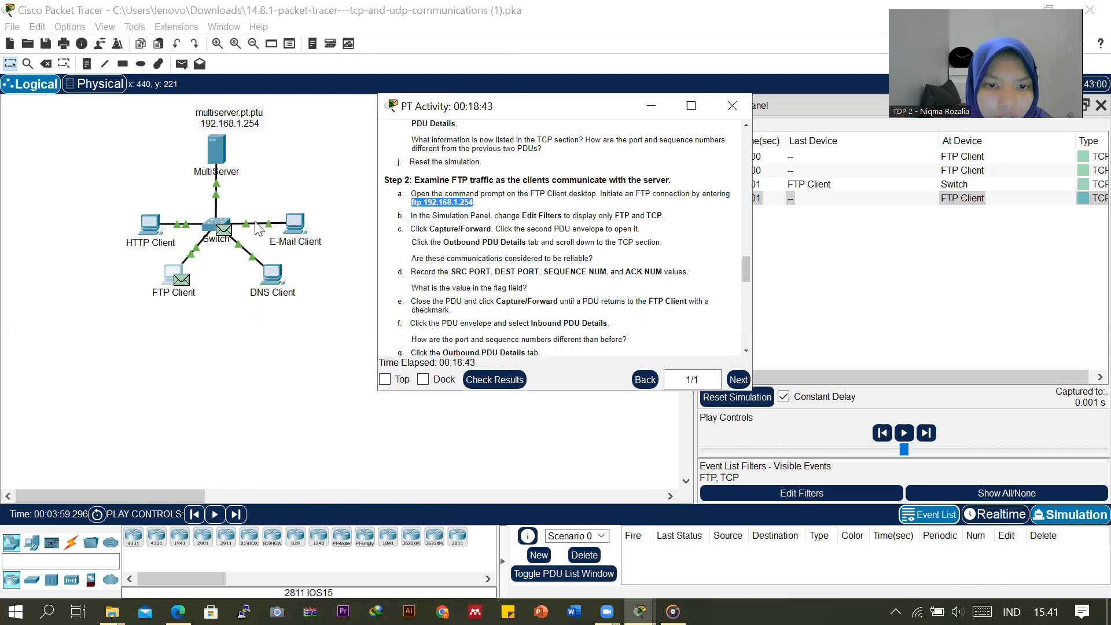
{"action": "left_click", "coordinate": [225, 233]}
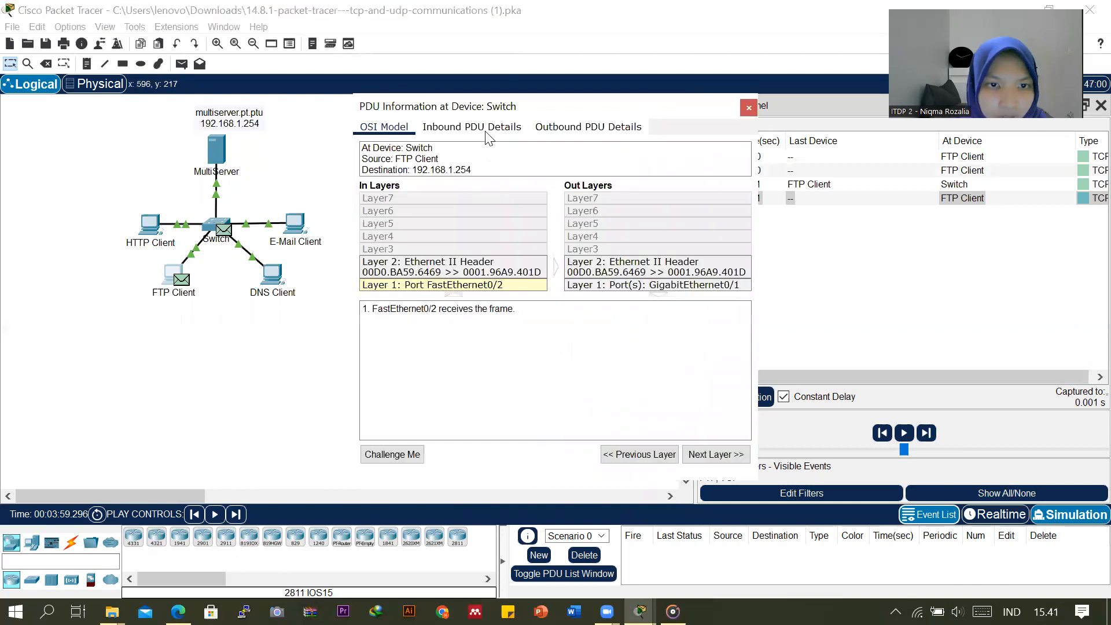
{"action": "left_click", "coordinate": [602, 125]}
Step: Examine the TCP section of the Switch's outbound PDU with the instructions placed alongside for reference
{"action": "mouse_move", "coordinate": [640, 612]}
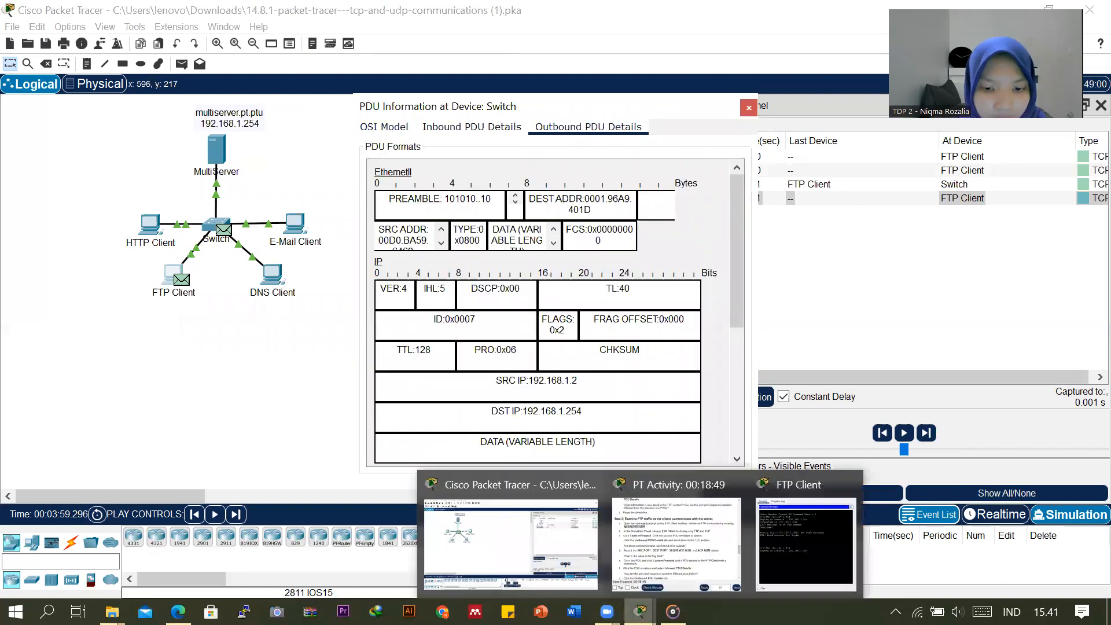
{"action": "left_click", "coordinate": [649, 533]}
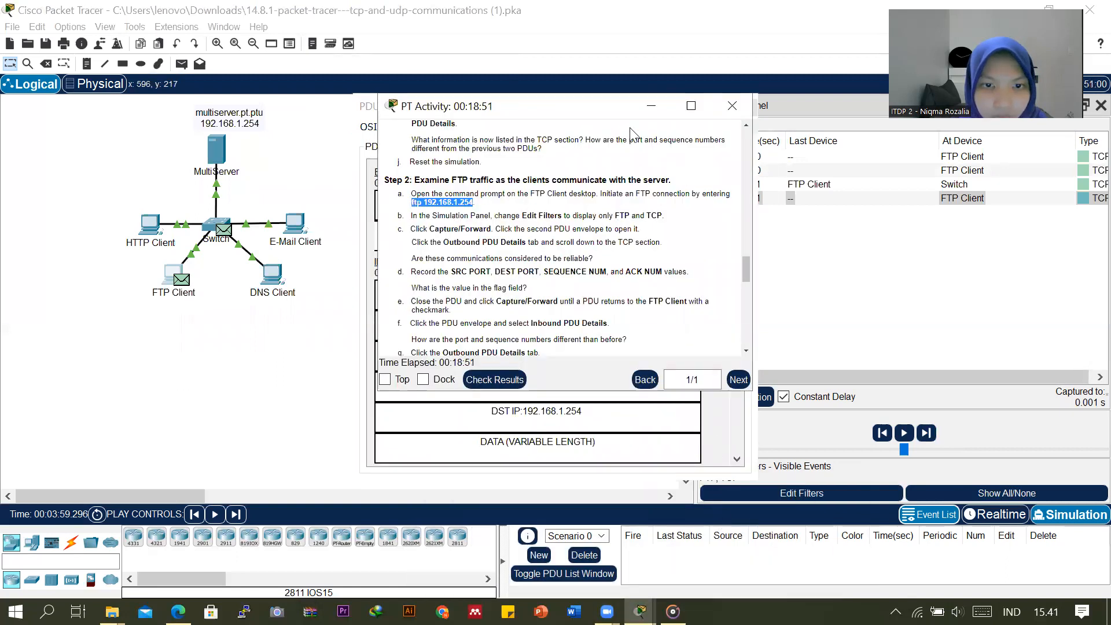
{"action": "left_click_drag", "start_coordinate": [527, 107], "coordinate": [210, 90]}
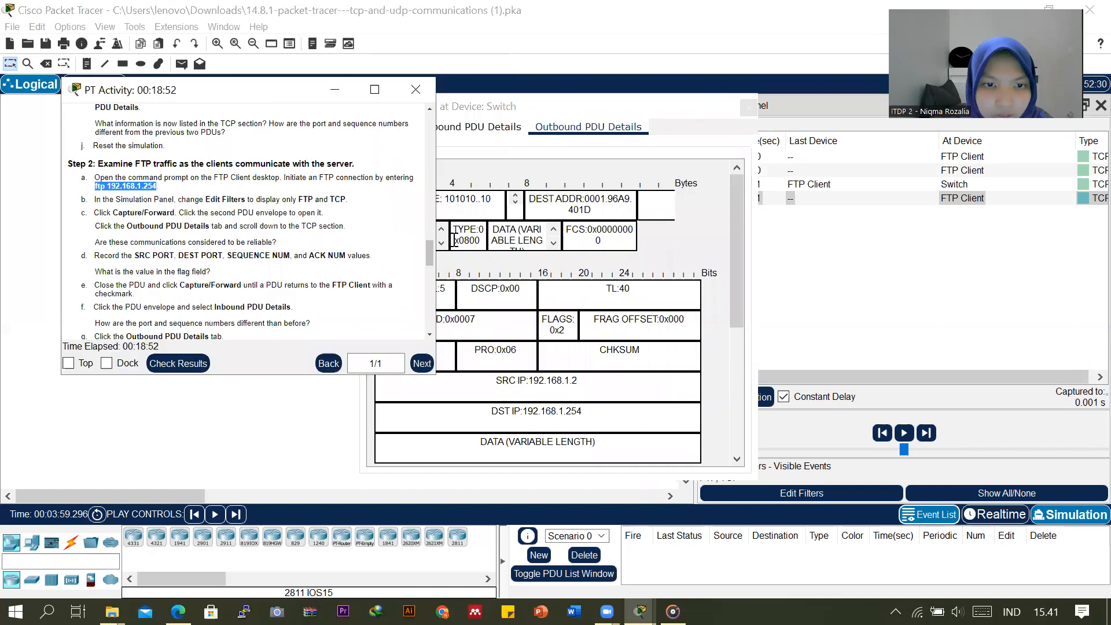
{"action": "scroll", "coordinate": [626, 389], "scroll_direction": "down", "scroll_amount": 4}
{"action": "scroll", "coordinate": [626, 389], "scroll_direction": "down", "scroll_amount": 3}
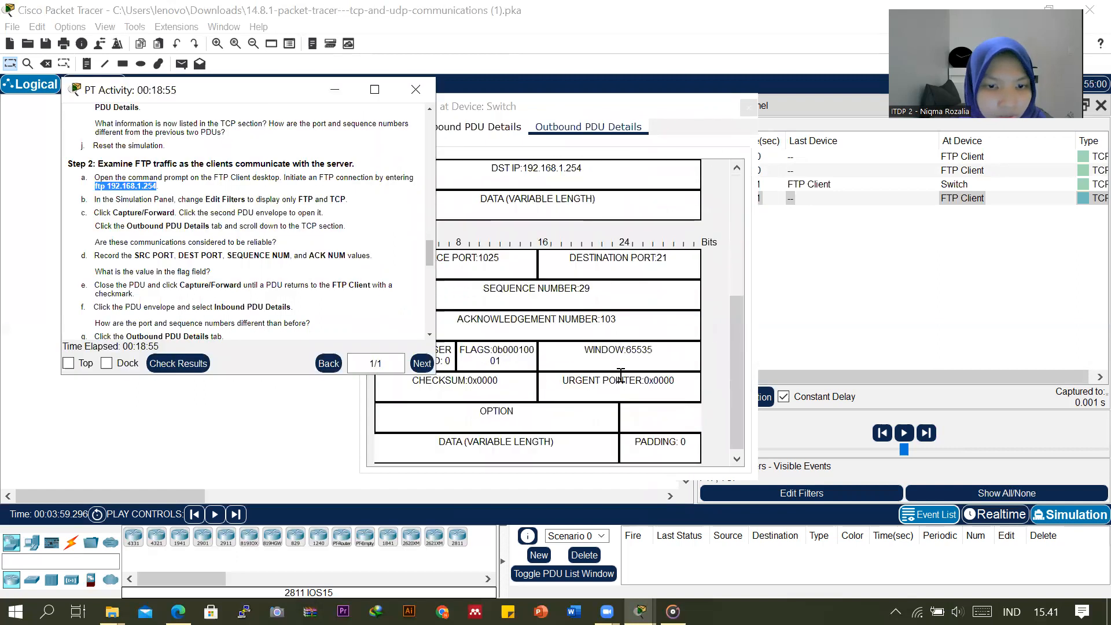
{"action": "left_click", "coordinate": [673, 115]}
{"action": "left_click_drag", "start_coordinate": [673, 114], "coordinate": [814, 95]}
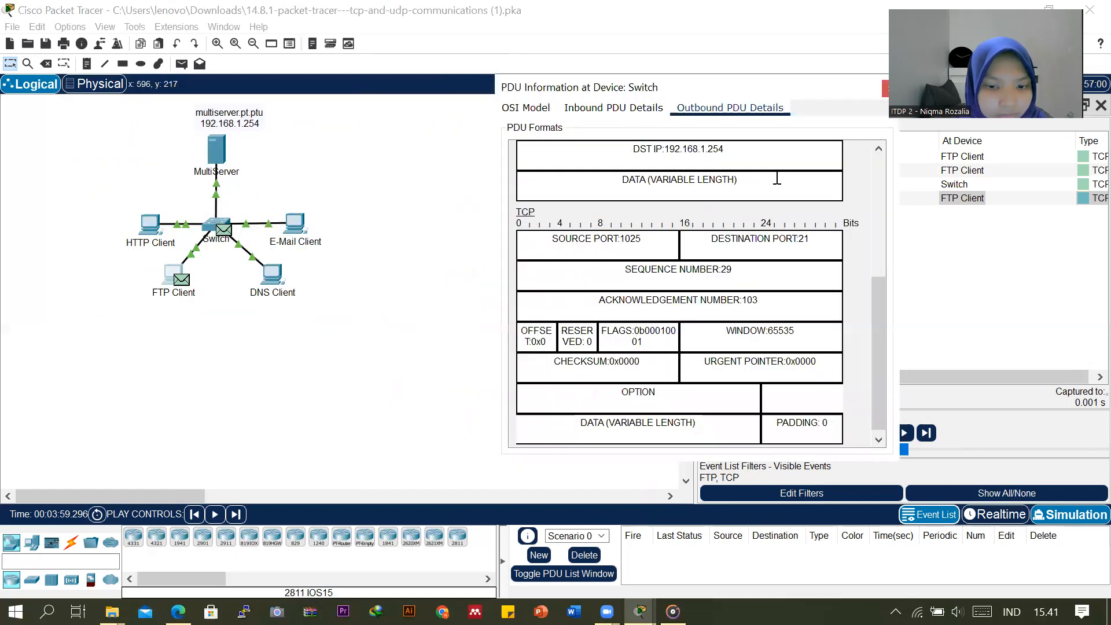
Step: Compare the Switch PDU's flags field with the TCP flag table in Step 1f of the instructions, and close the PDU information
{"action": "mouse_move", "coordinate": [640, 612]}
{"action": "left_click", "coordinate": [647, 550]}
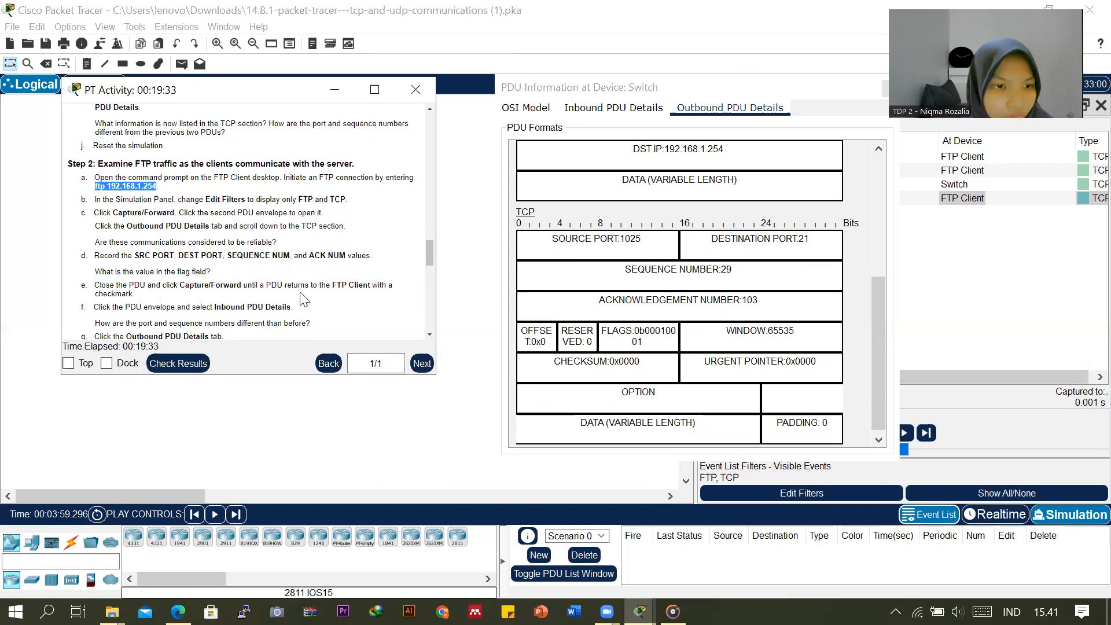
{"action": "scroll", "coordinate": [296, 305], "scroll_direction": "up", "scroll_amount": 6}
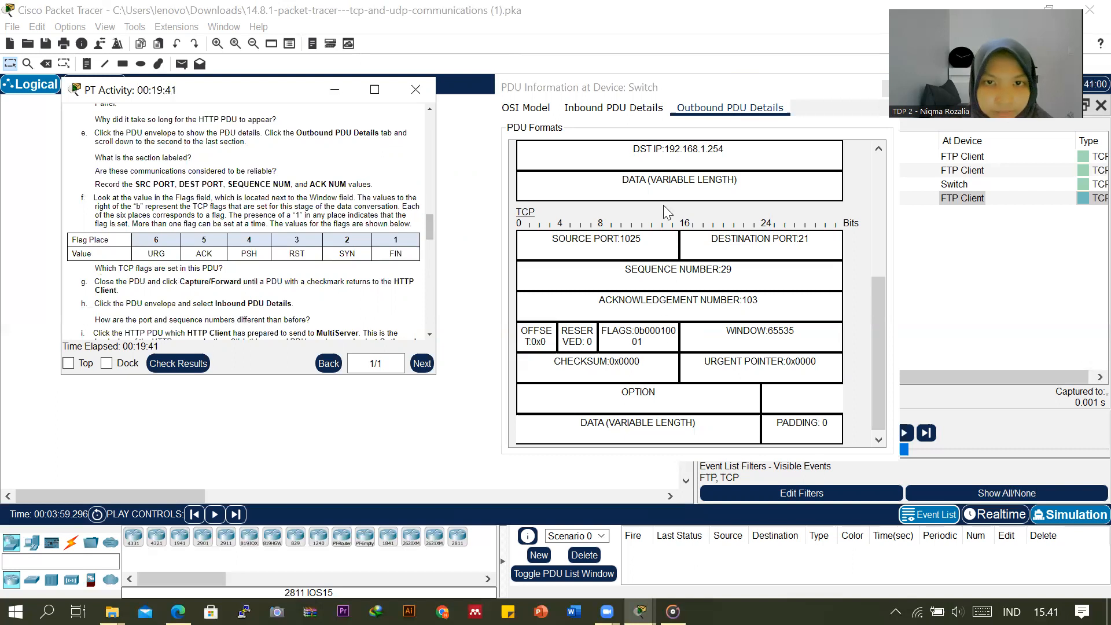
{"action": "left_click", "coordinate": [757, 105]}
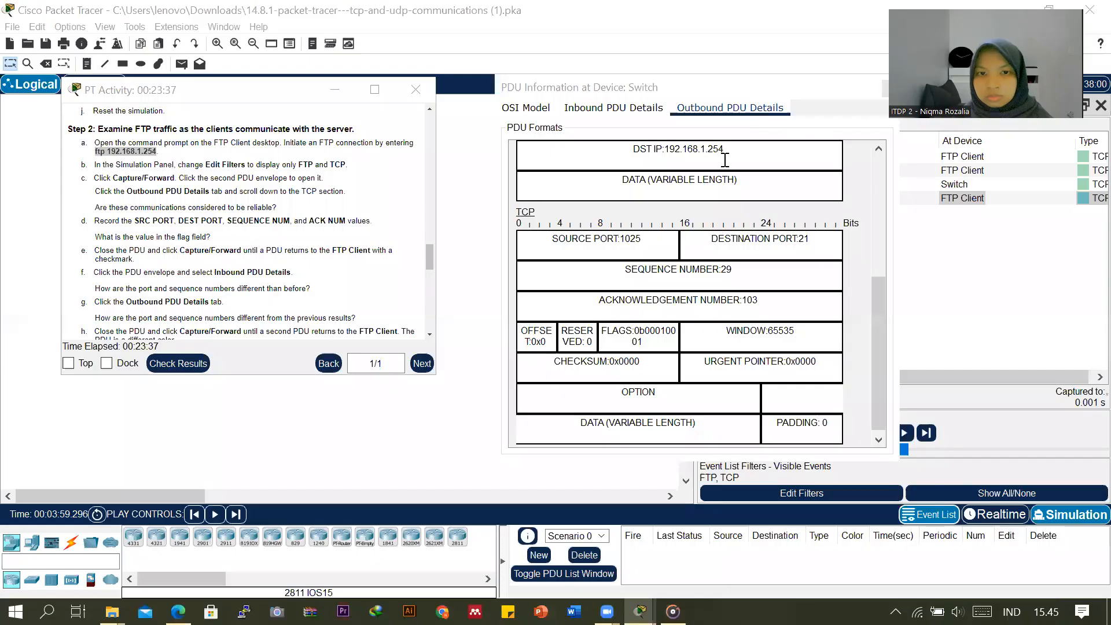
{"action": "left_click", "coordinate": [844, 91]}
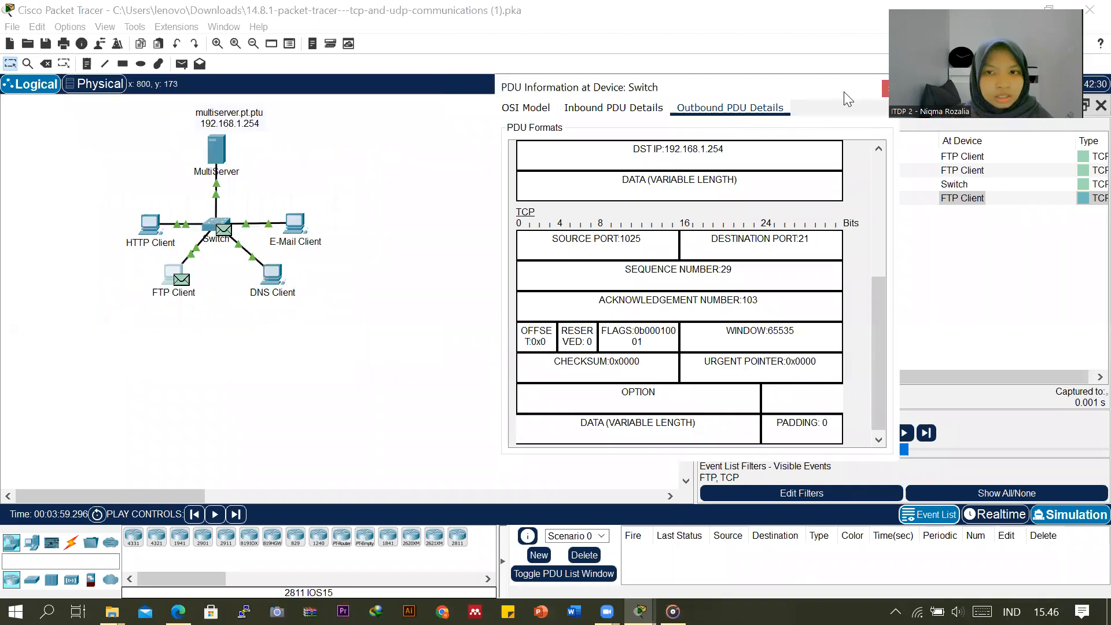
{"action": "left_click", "coordinate": [886, 90]}
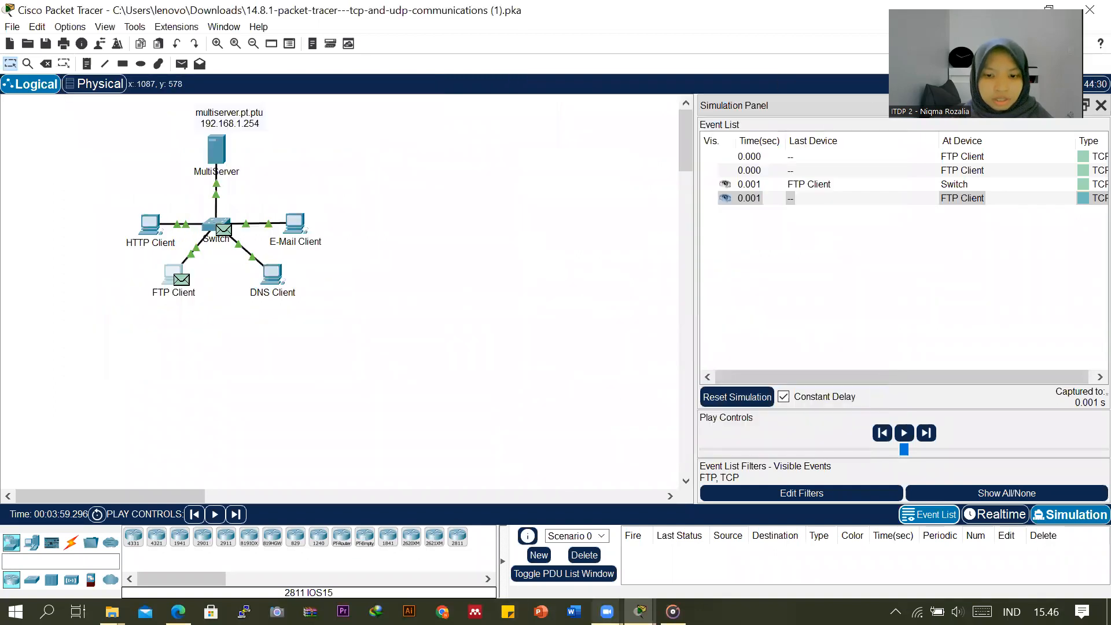
Step: Consult Step 2e and capture the simulation forward until a PDU returns to the FTP Client
{"action": "mouse_move", "coordinate": [639, 612]}
{"action": "left_click", "coordinate": [677, 538]}
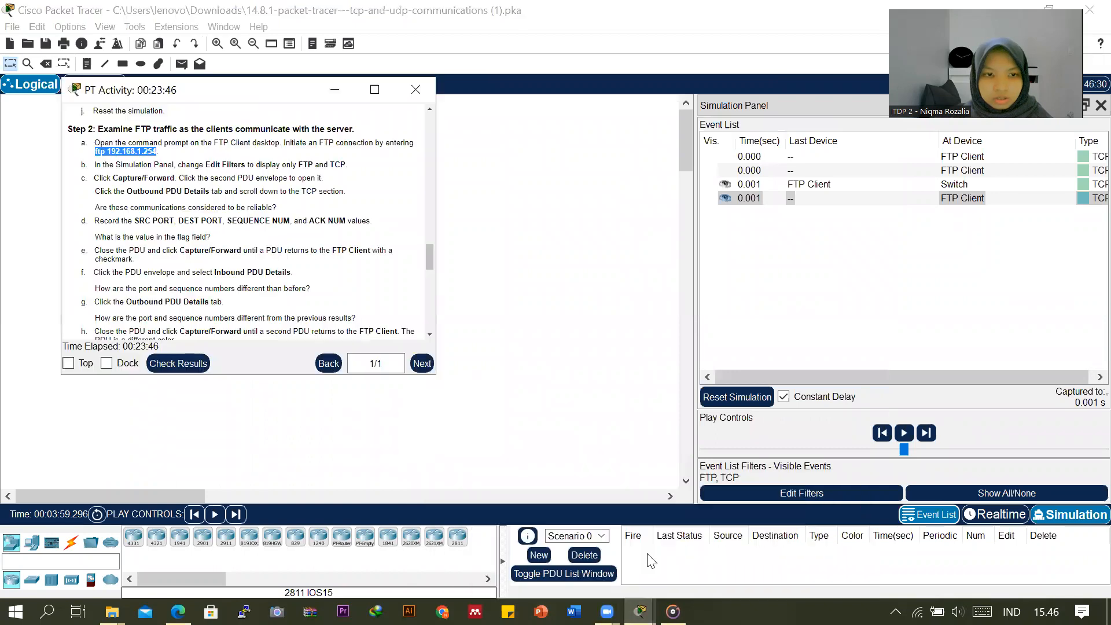
{"action": "scroll", "coordinate": [272, 286], "scroll_direction": "down", "scroll_amount": 1}
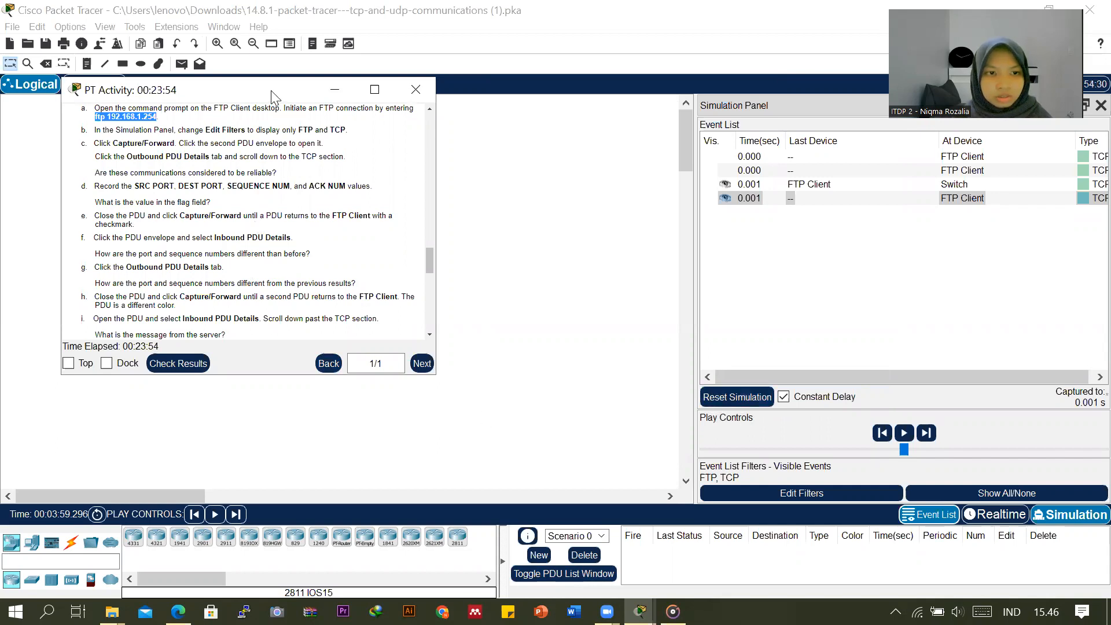
{"action": "left_click_drag", "start_coordinate": [271, 90], "coordinate": [524, 107]}
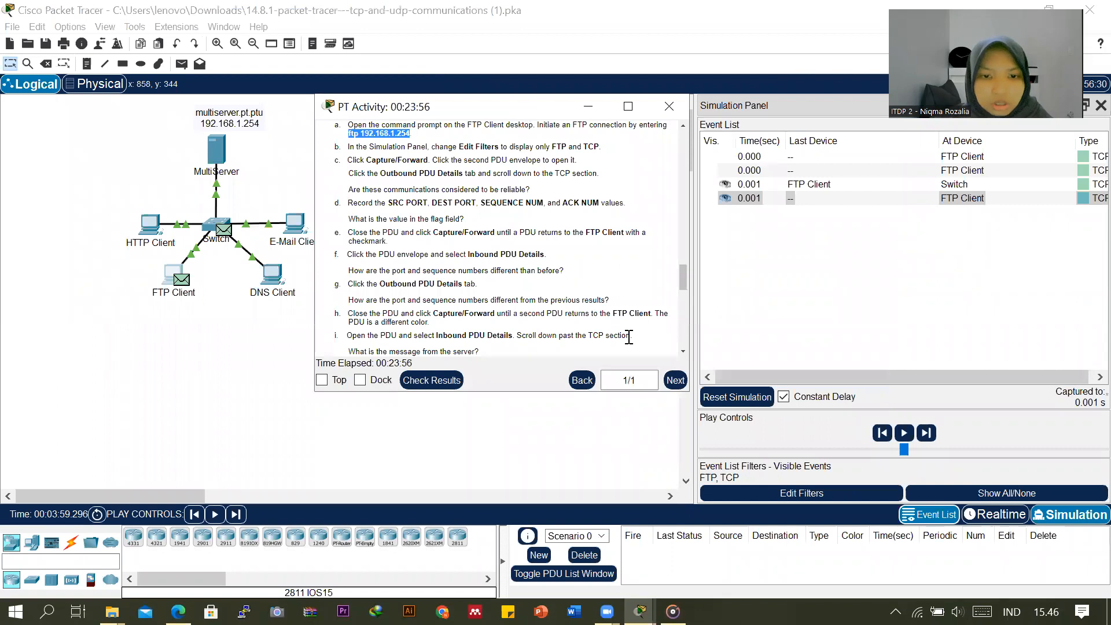
{"action": "left_click", "coordinate": [927, 434]}
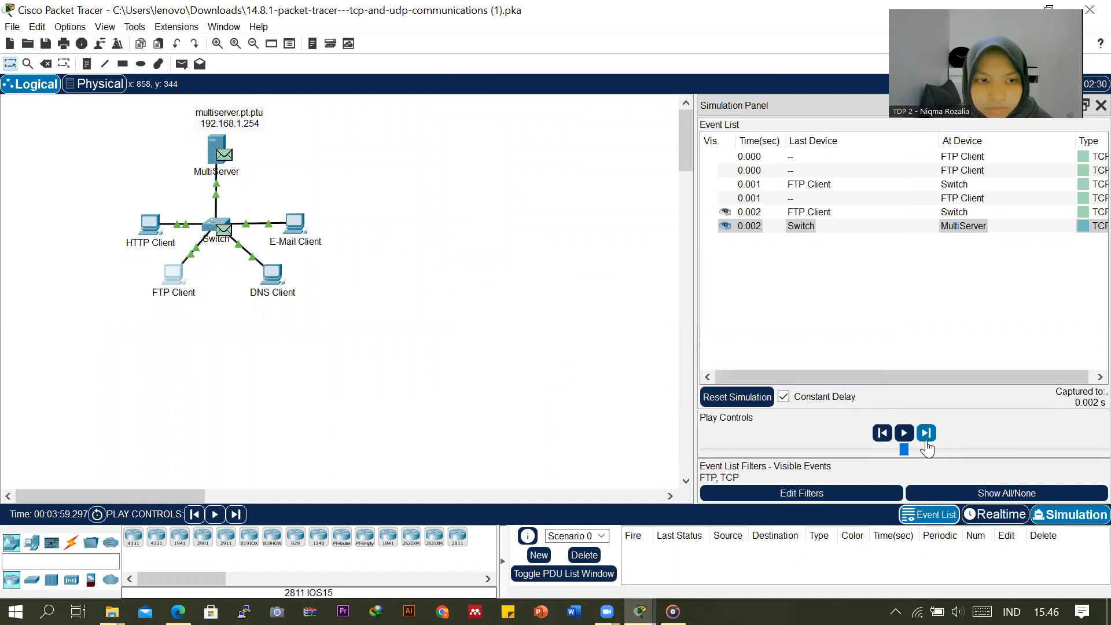
{"action": "left_click", "coordinate": [927, 434]}
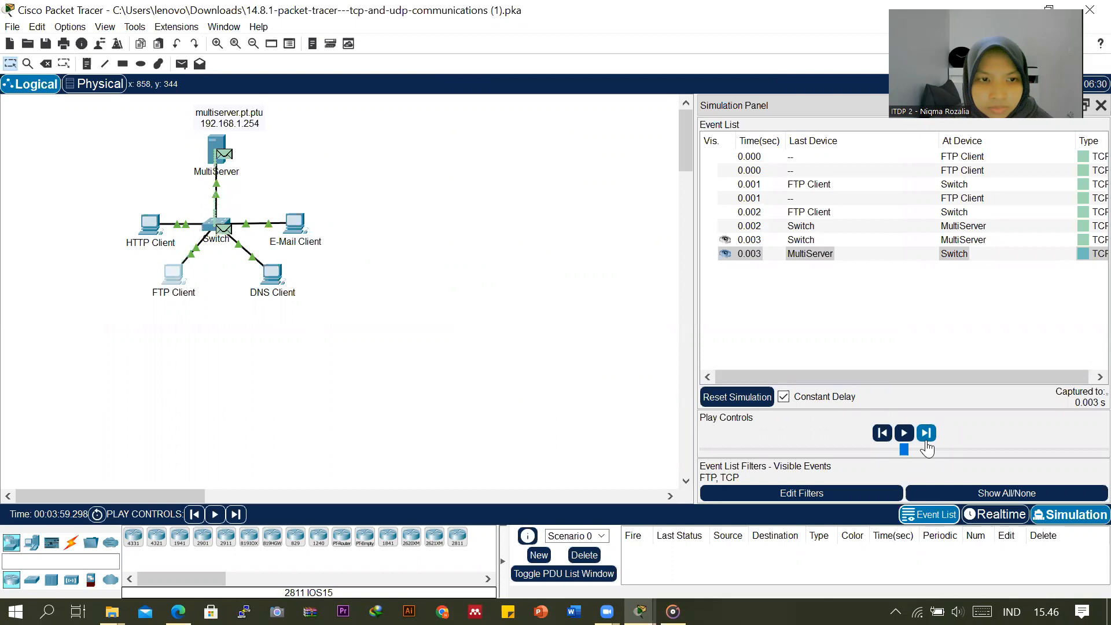
{"action": "left_click", "coordinate": [926, 434]}
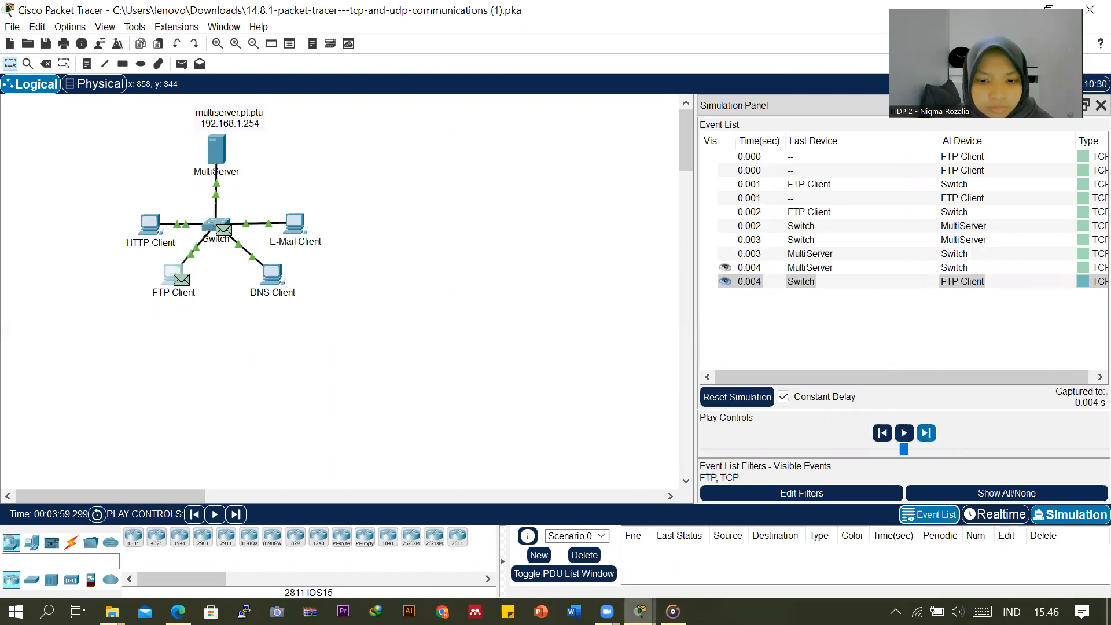
Step: Read on through Step 2h and capture the simulation forward until the second, differently coloured PDU returns to the FTP Client
{"action": "mouse_move", "coordinate": [640, 612]}
{"action": "left_click", "coordinate": [661, 528]}
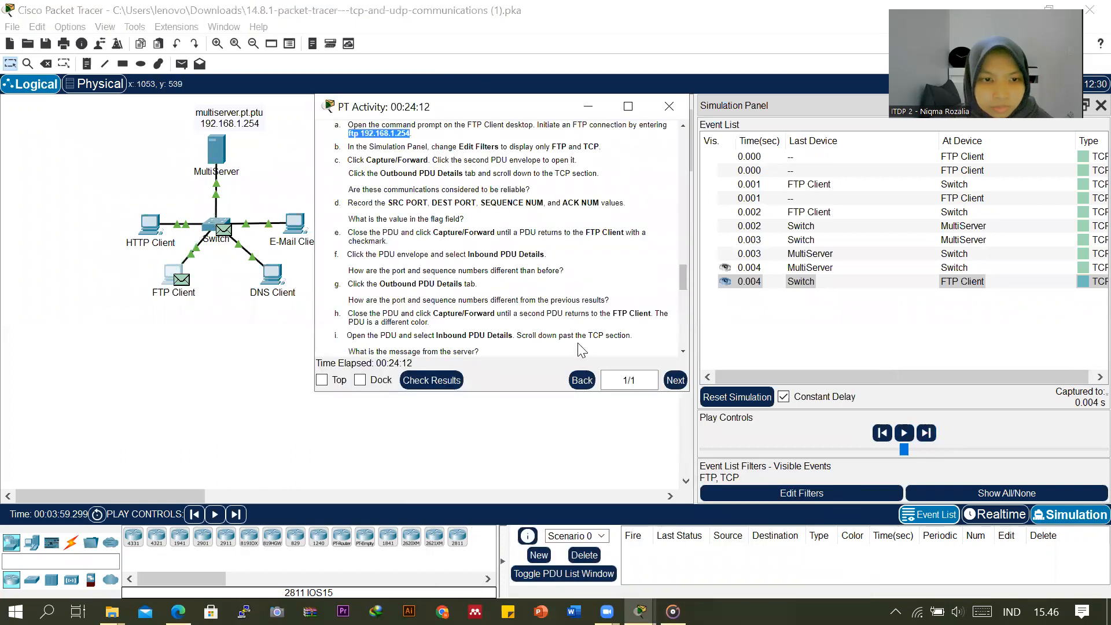
{"action": "scroll", "coordinate": [525, 299], "scroll_direction": "down", "scroll_amount": 1}
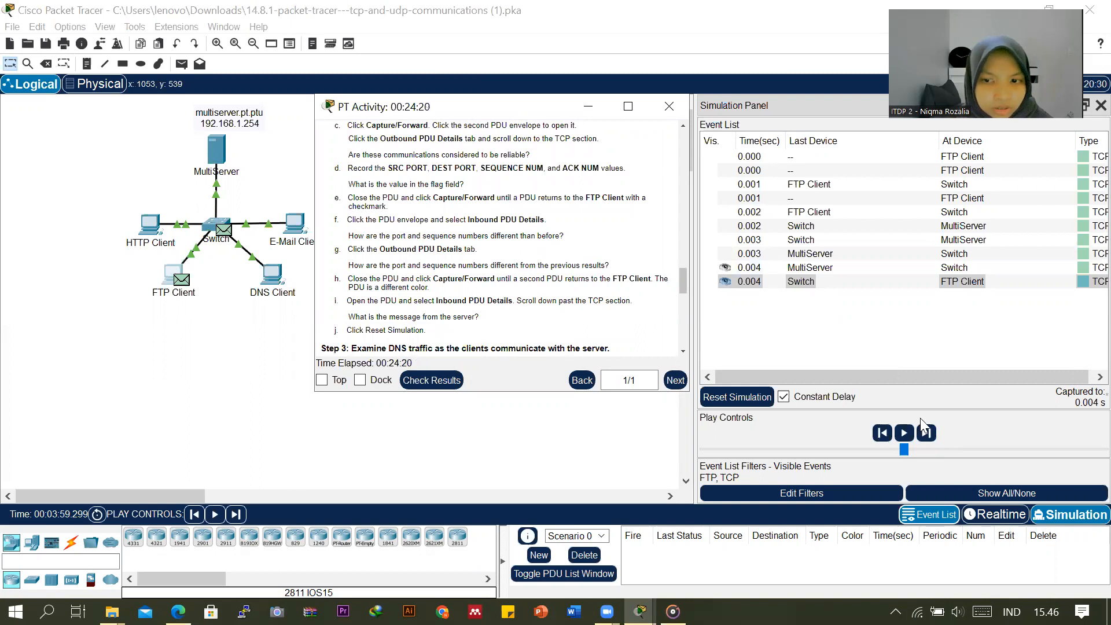
{"action": "left_click", "coordinate": [927, 435]}
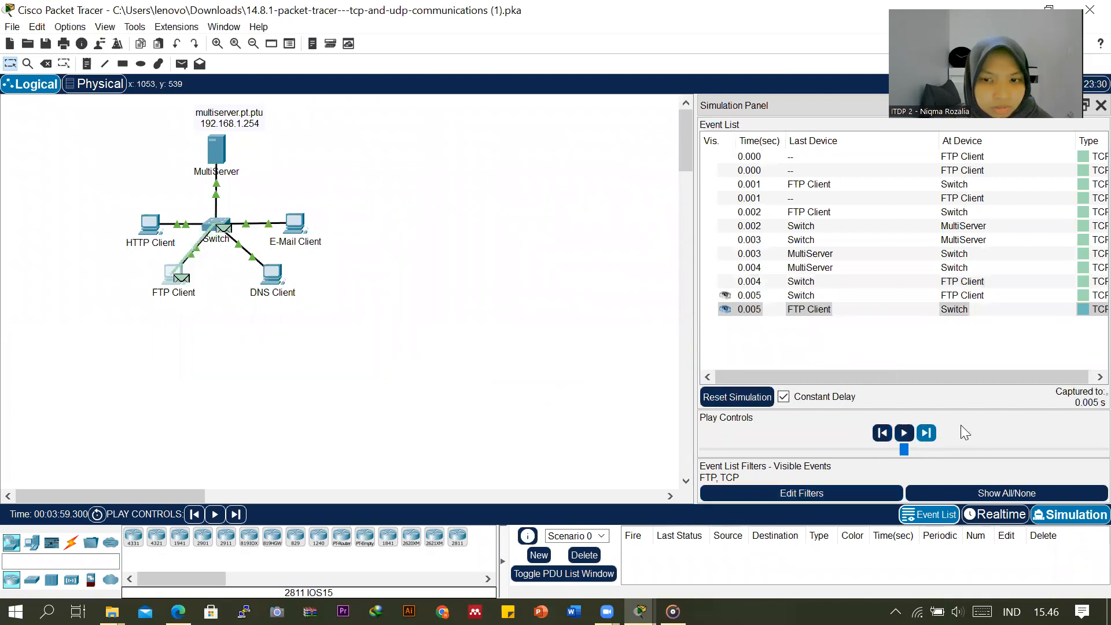
{"action": "left_click", "coordinate": [927, 434]}
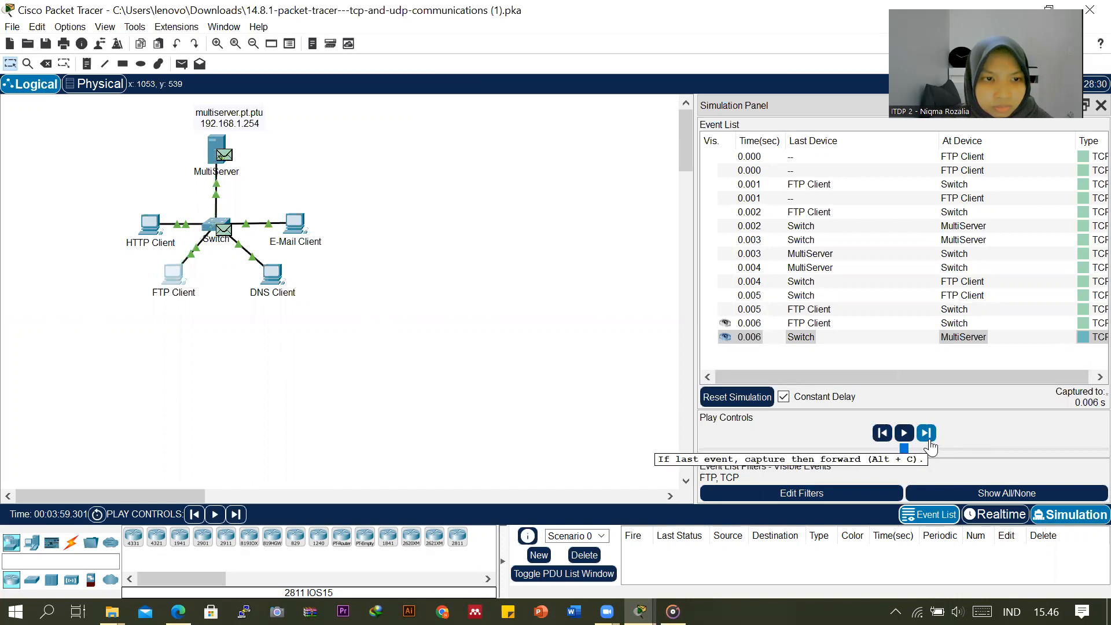
{"action": "left_click", "coordinate": [930, 444]}
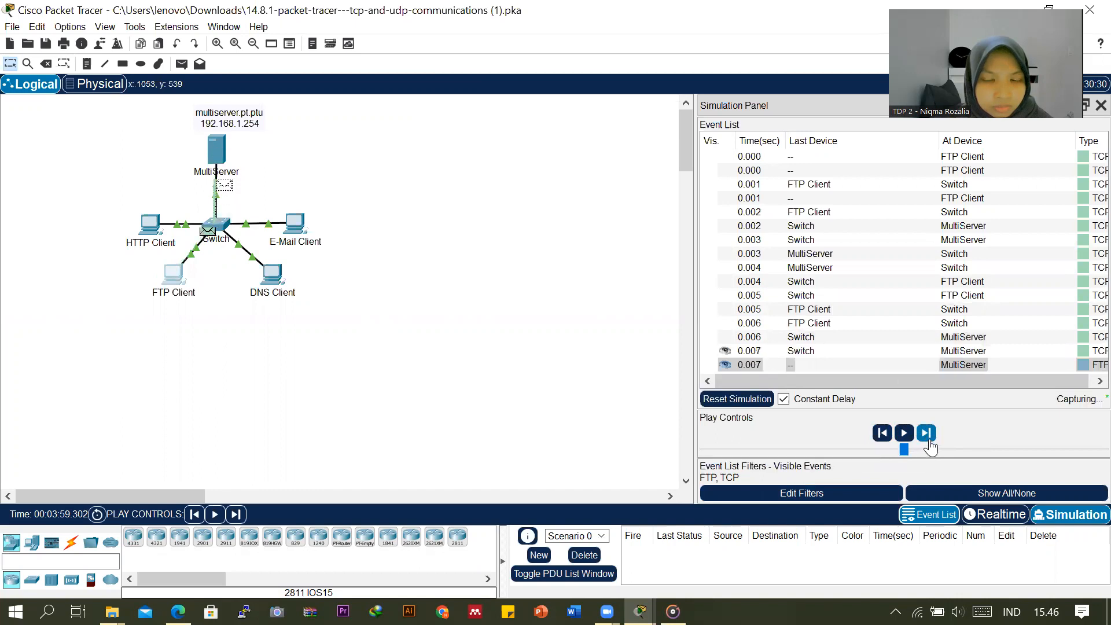
{"action": "left_click", "coordinate": [927, 433]}
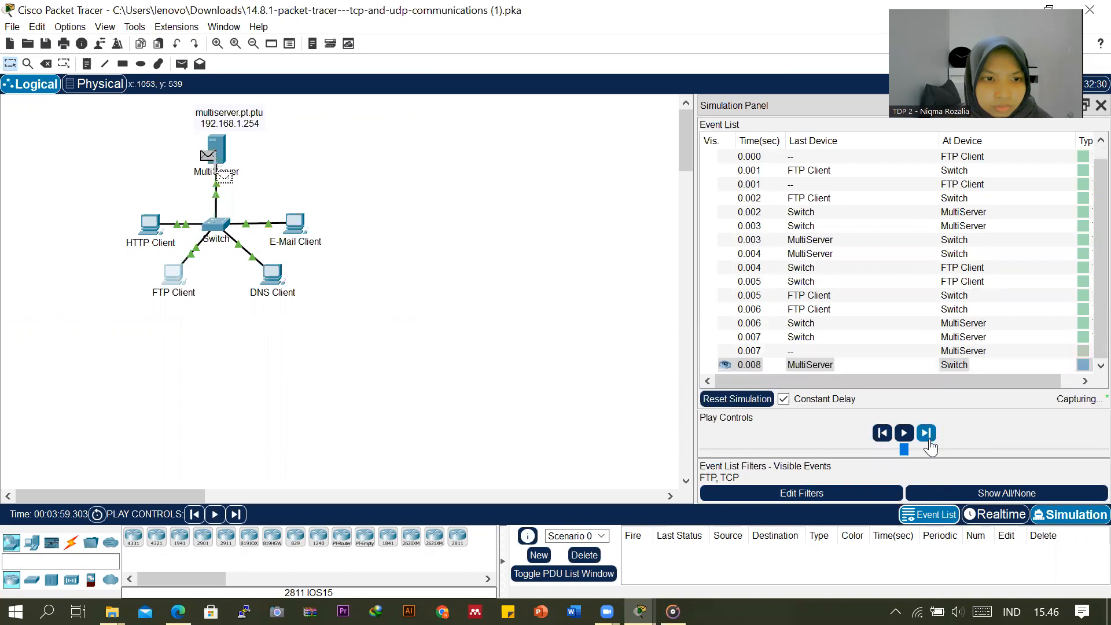
{"action": "left_click", "coordinate": [928, 441]}
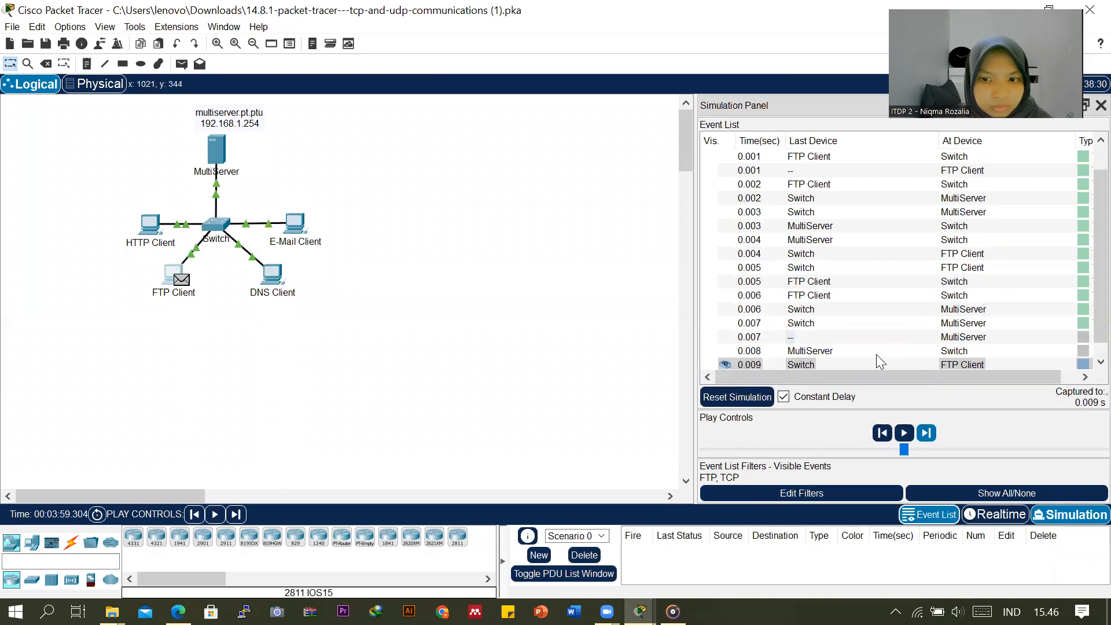
Step: Rewind the simulation to 0.004 s and open the PDU that reached the FTP Client from the Switch
{"action": "left_click", "coordinate": [883, 434]}
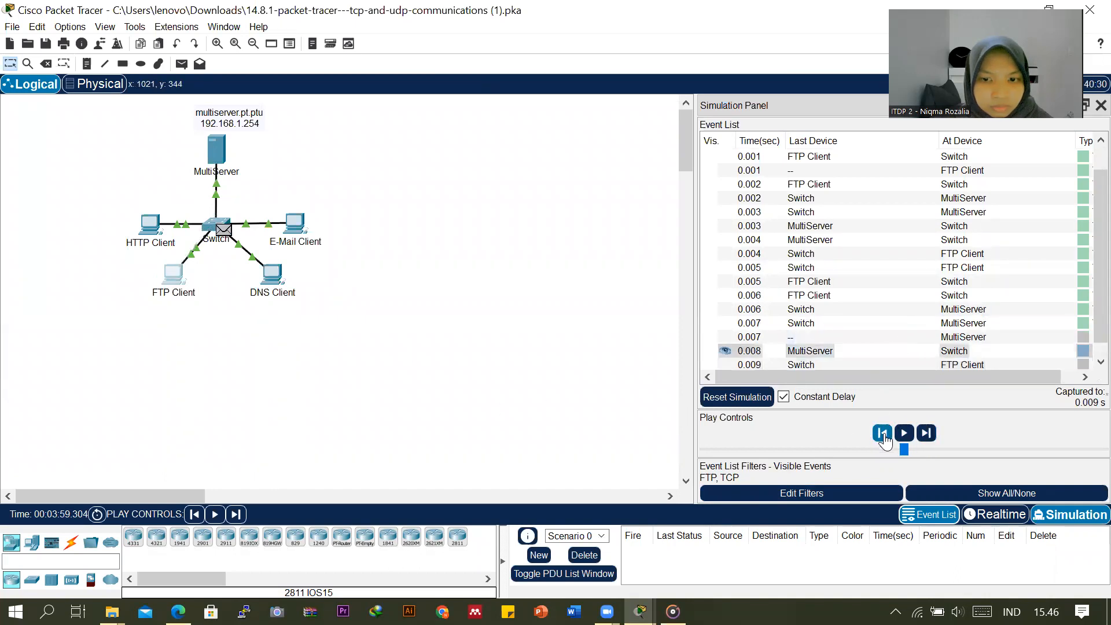
{"action": "left_click", "coordinate": [883, 434]}
{"action": "left_click", "coordinate": [882, 434]}
{"action": "left_click", "coordinate": [883, 434]}
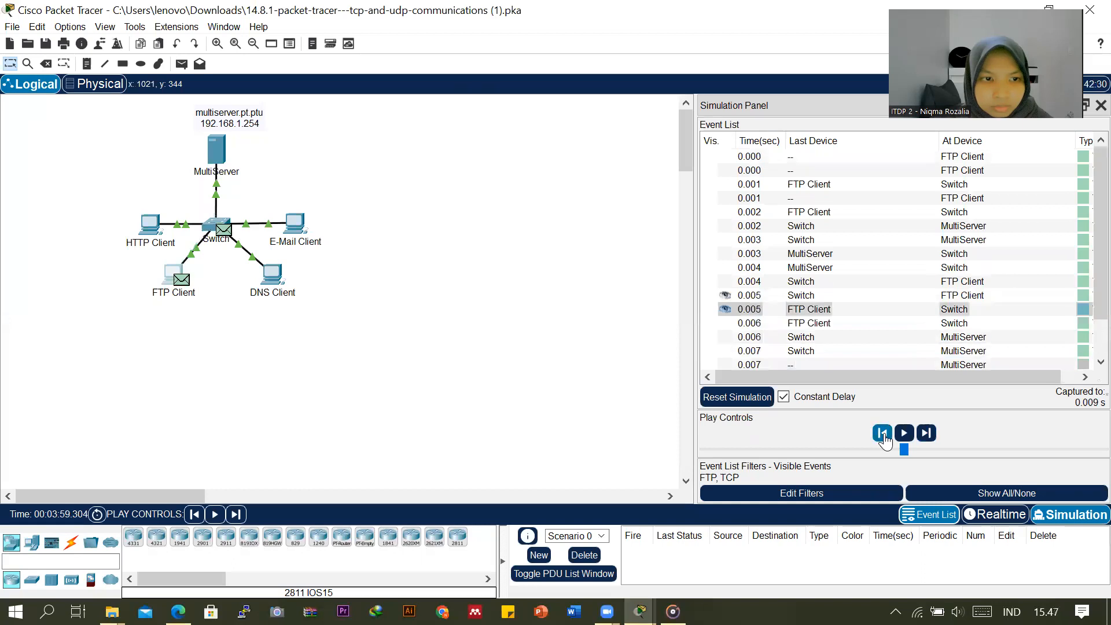
{"action": "left_click", "coordinate": [883, 434]}
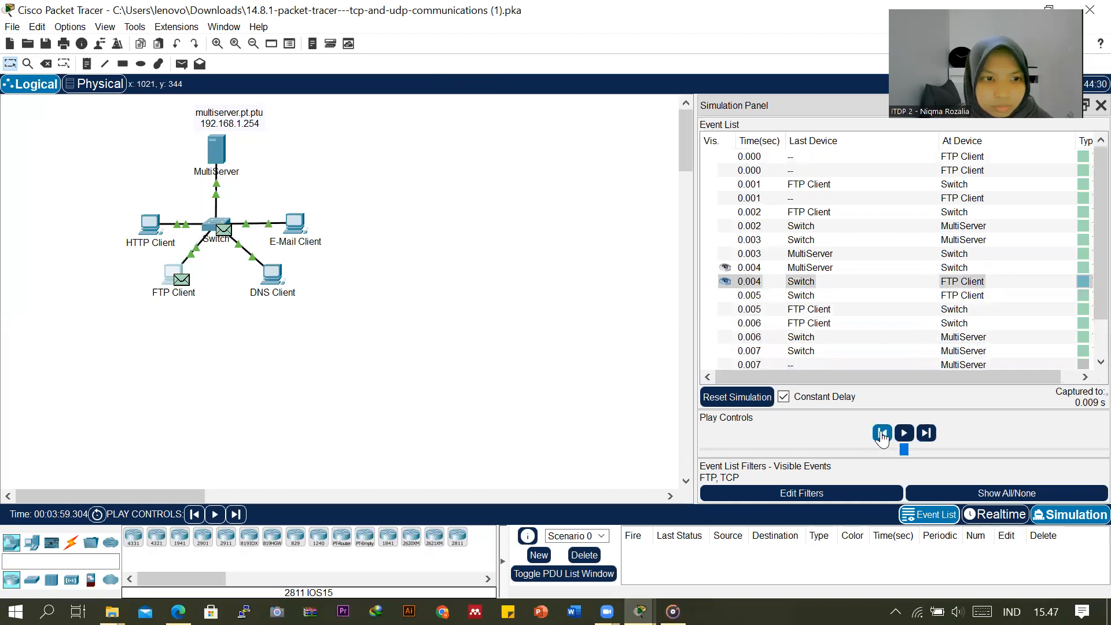
{"action": "left_click", "coordinate": [861, 286]}
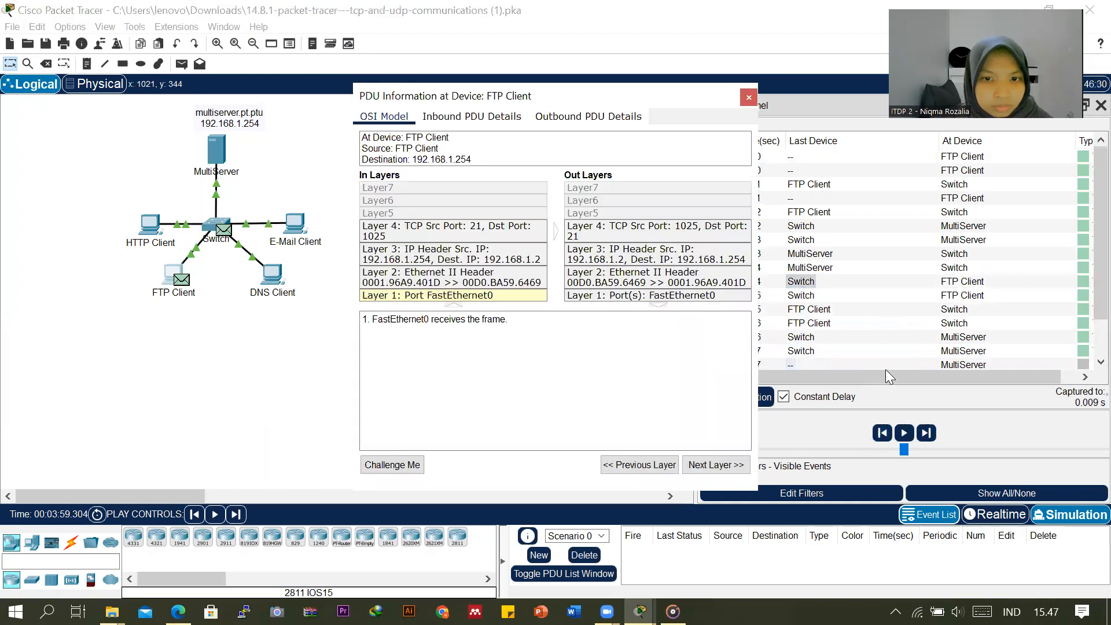
Step: Examine the TCP section of the FTP Client's inbound PDU details and consult the Step 2f question in the instructions
{"action": "left_click", "coordinate": [471, 117]}
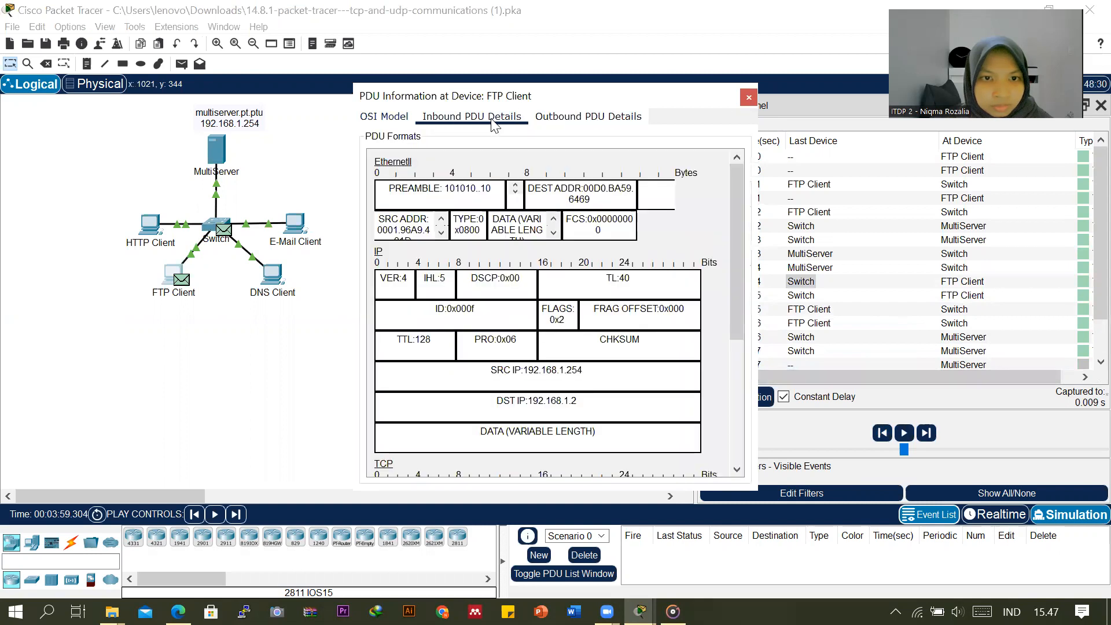
{"action": "scroll", "coordinate": [586, 360], "scroll_direction": "down", "scroll_amount": 3}
{"action": "scroll", "coordinate": [587, 361], "scroll_direction": "down", "scroll_amount": 2}
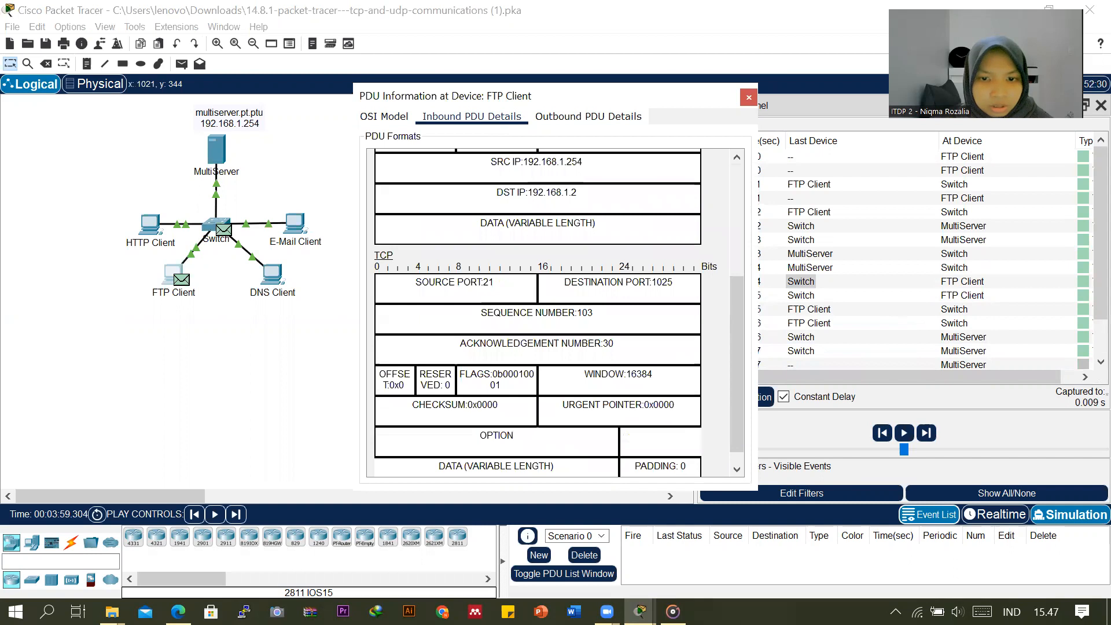
{"action": "mouse_move", "coordinate": [640, 612]}
{"action": "left_click", "coordinate": [635, 575]}
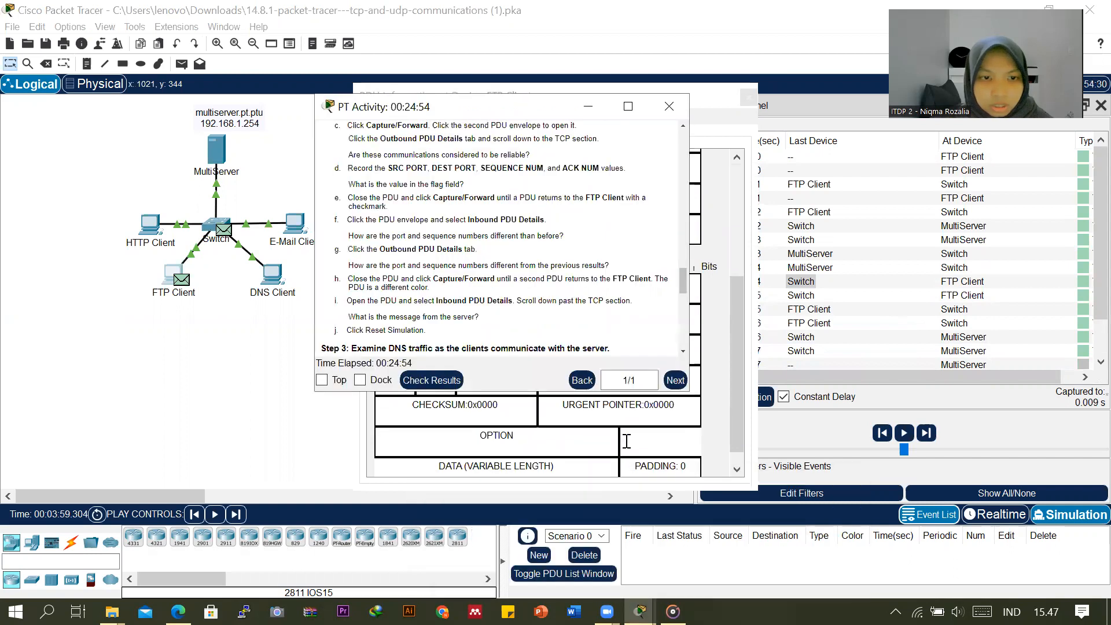
Step: Arrange the instructions beside the FTP Client's inbound PDU details and compare its TCP values with the Step 2f question
{"action": "left_click_drag", "start_coordinate": [504, 111], "coordinate": [468, 108]}
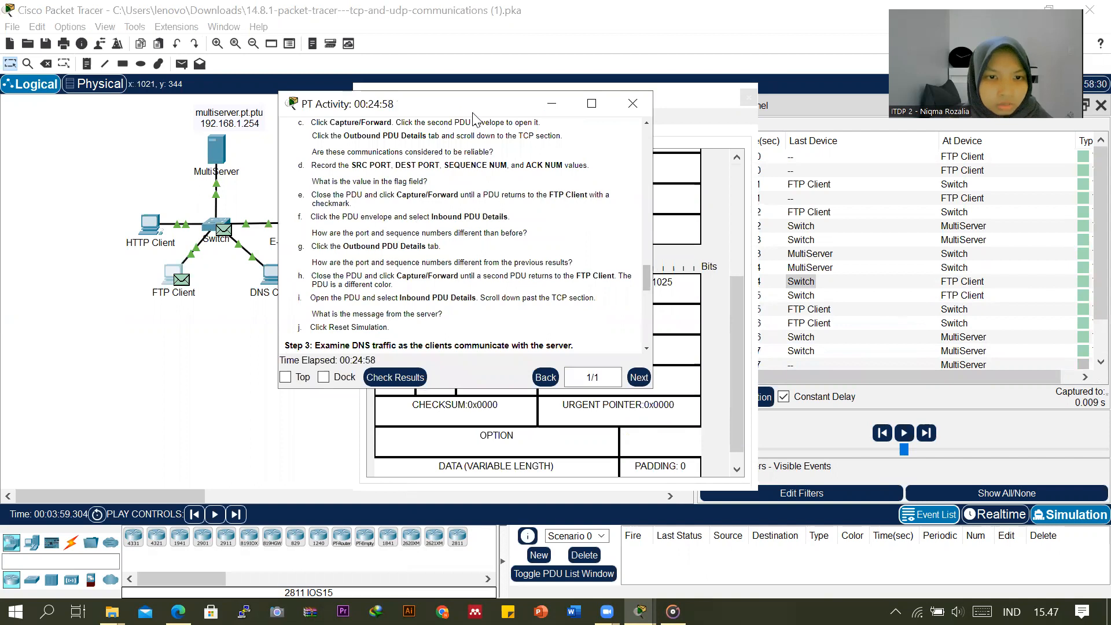
{"action": "left_click_drag", "start_coordinate": [474, 110], "coordinate": [319, 95]}
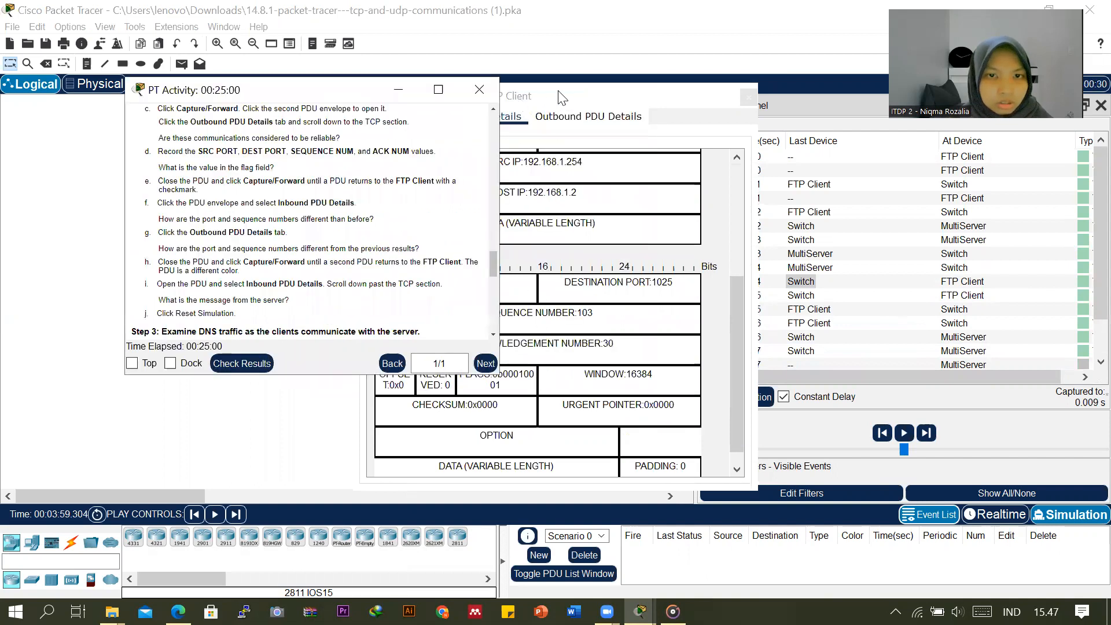
{"action": "left_click", "coordinate": [559, 98]}
{"action": "left_click_drag", "start_coordinate": [733, 102], "coordinate": [905, 104]}
{"action": "mouse_move", "coordinate": [640, 612]}
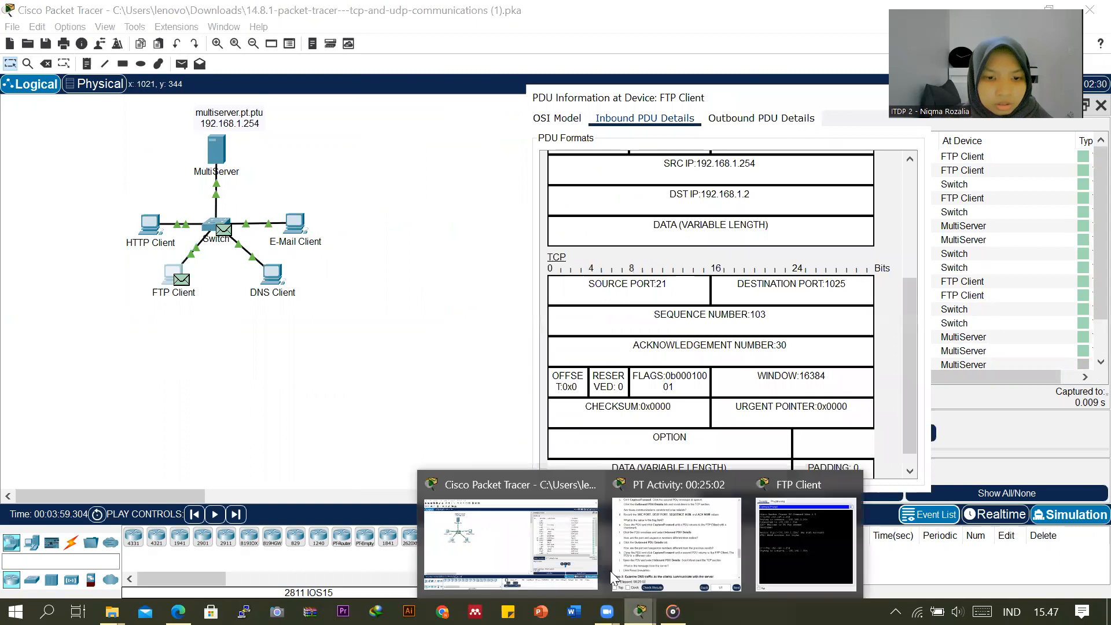
{"action": "left_click", "coordinate": [620, 544]}
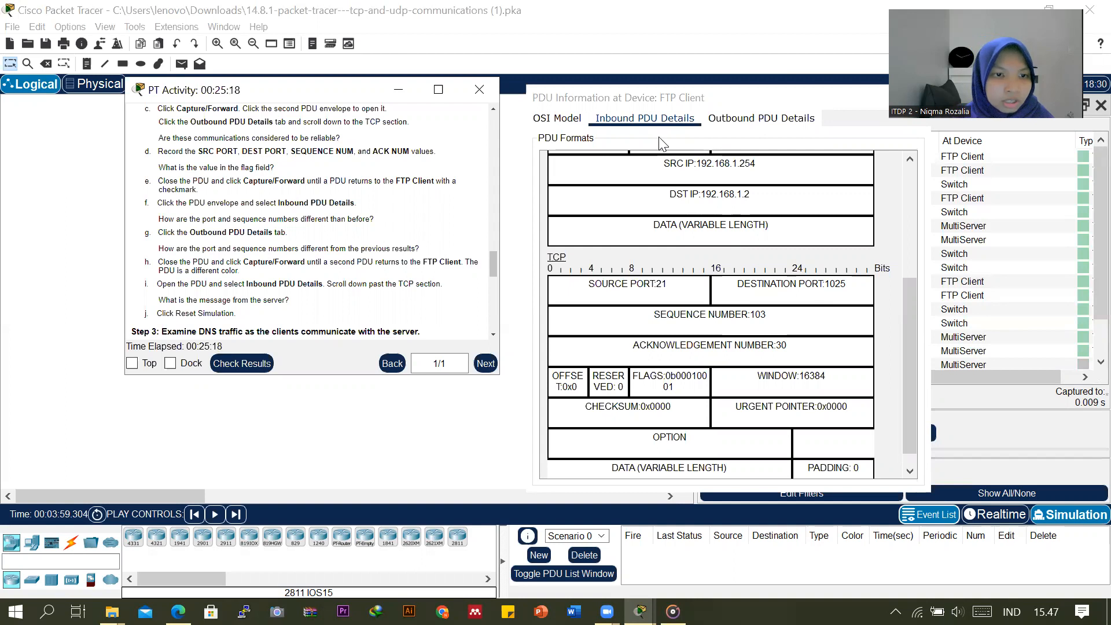
Step: Examine the TCP section of the FTP Client's outbound PDU details and consult Steps 2g to 2i in the instructions
{"action": "left_click", "coordinate": [719, 118]}
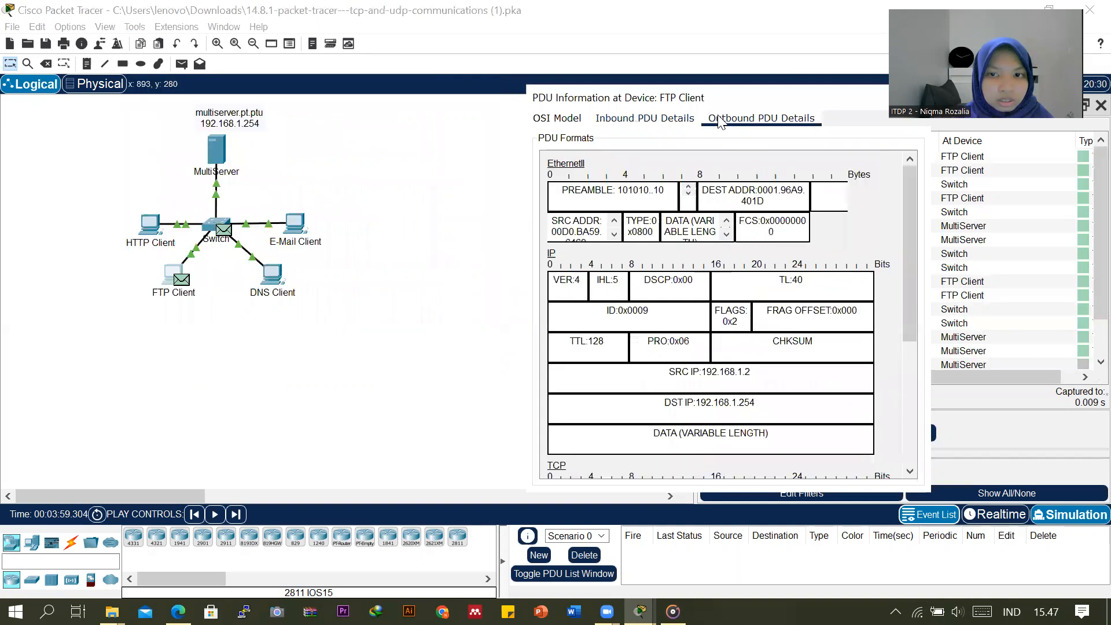
{"action": "scroll", "coordinate": [704, 313], "scroll_direction": "down", "scroll_amount": 5}
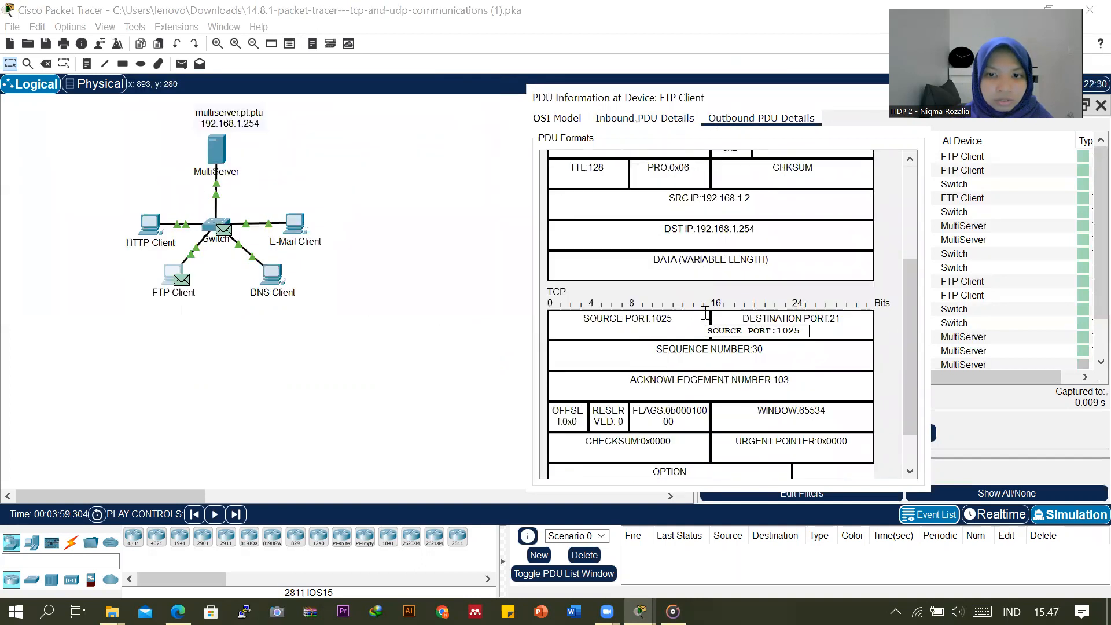
{"action": "scroll", "coordinate": [704, 313], "scroll_direction": "down", "scroll_amount": 2}
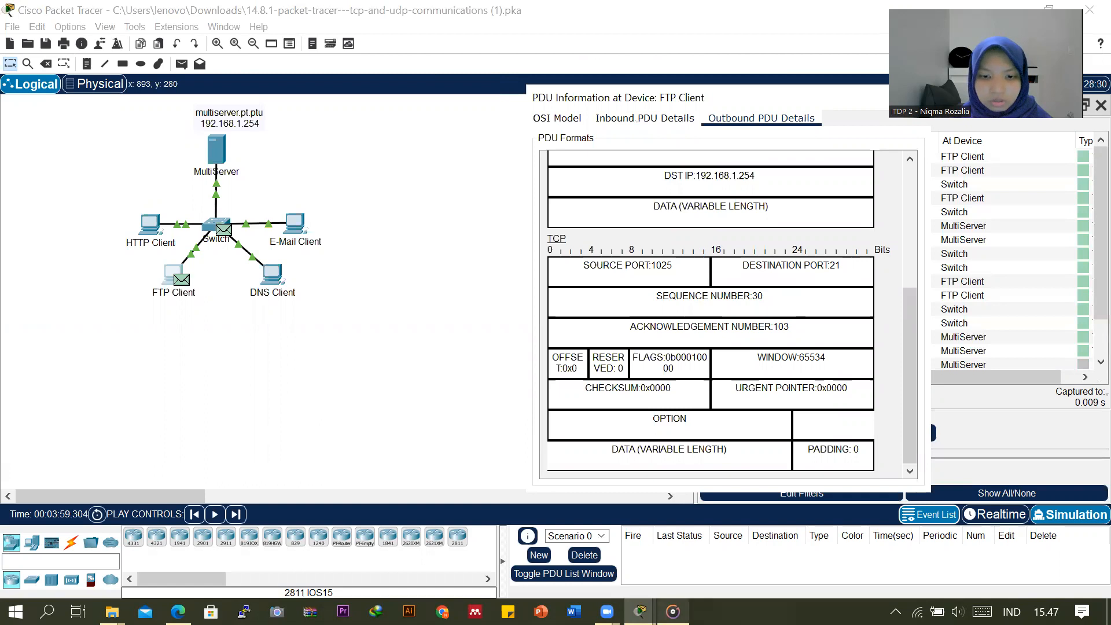
{"action": "mouse_move", "coordinate": [641, 612]}
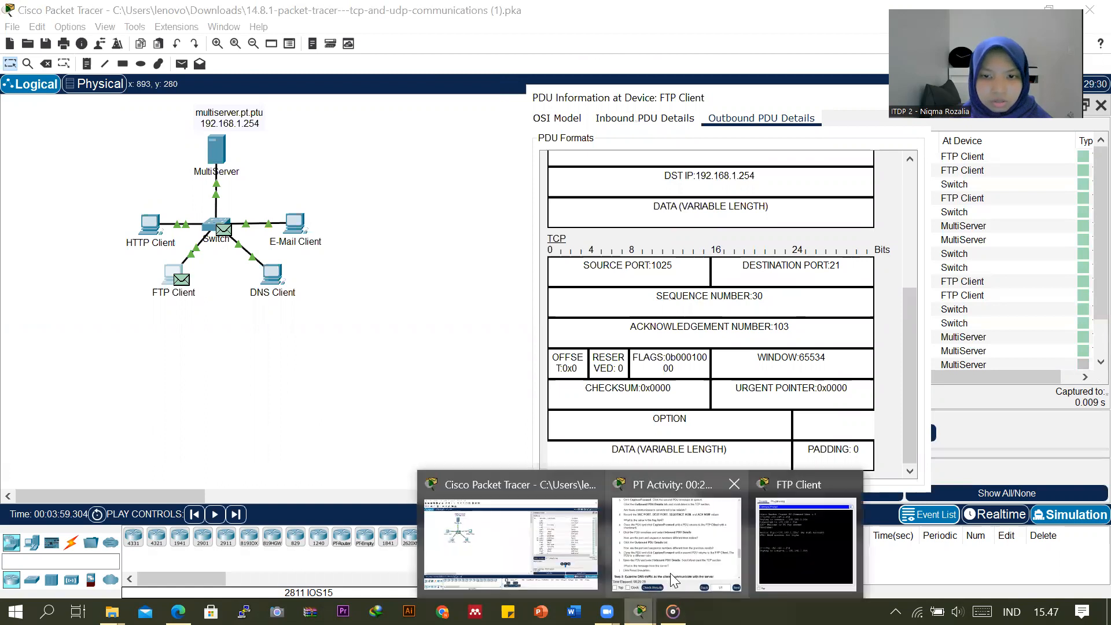
{"action": "left_click", "coordinate": [684, 536]}
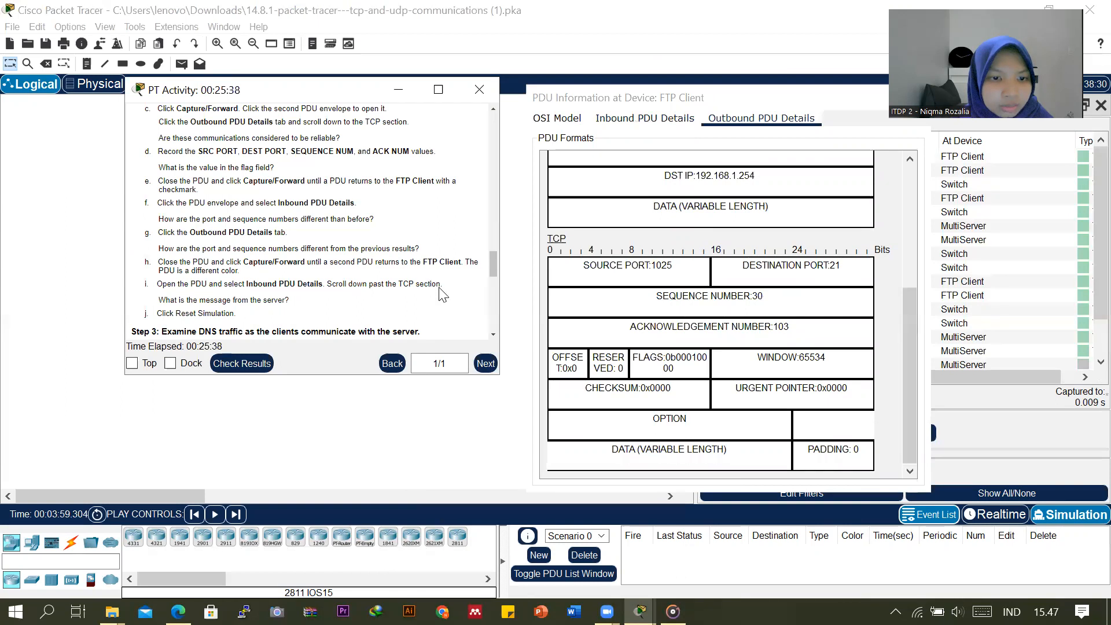
{"action": "scroll", "coordinate": [445, 292], "scroll_direction": "down", "scroll_amount": 1}
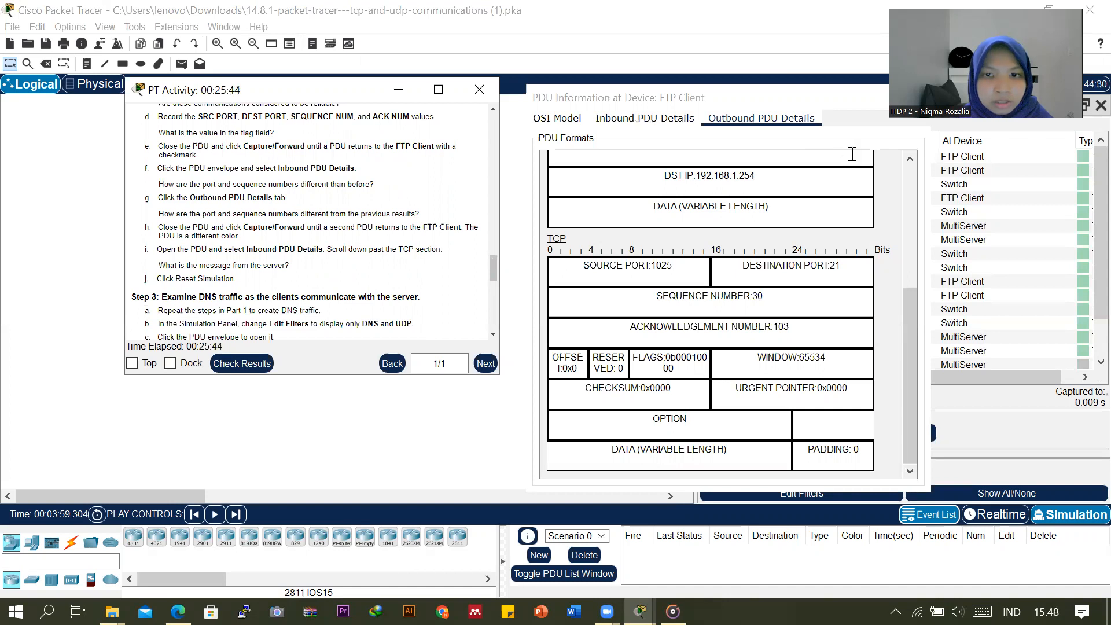
Step: Close the PDU details and advance the simulation to 0.009 s, until the second PDU reaches the FTP Client
{"action": "left_click", "coordinate": [765, 113]}
{"action": "left_click_drag", "start_coordinate": [824, 99], "coordinate": [523, 140]}
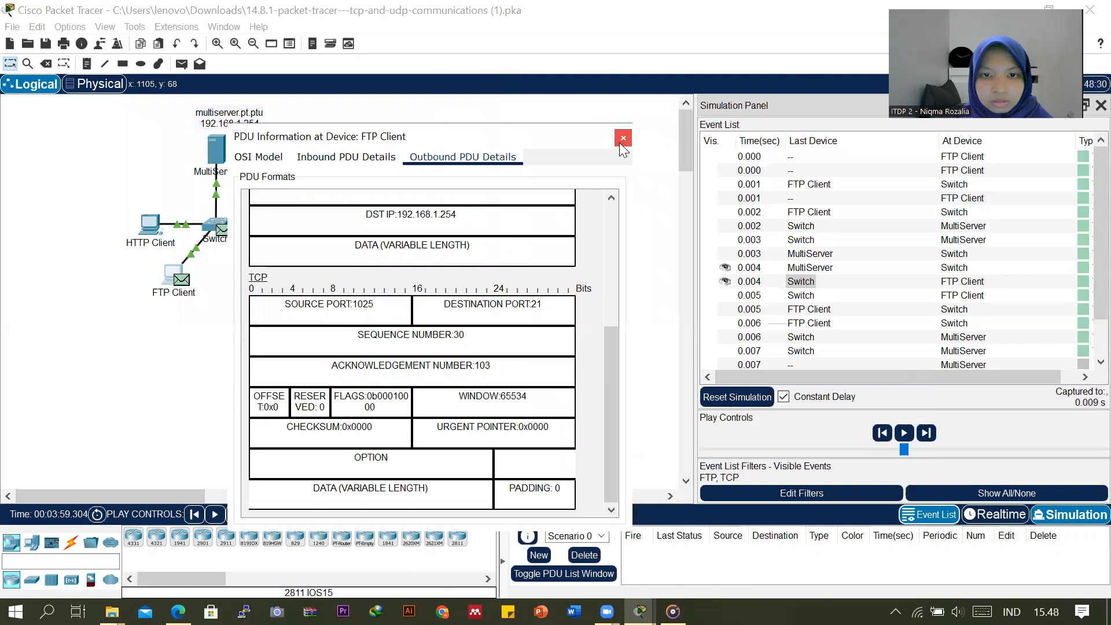
{"action": "left_click", "coordinate": [620, 142]}
{"action": "left_click", "coordinate": [925, 439]}
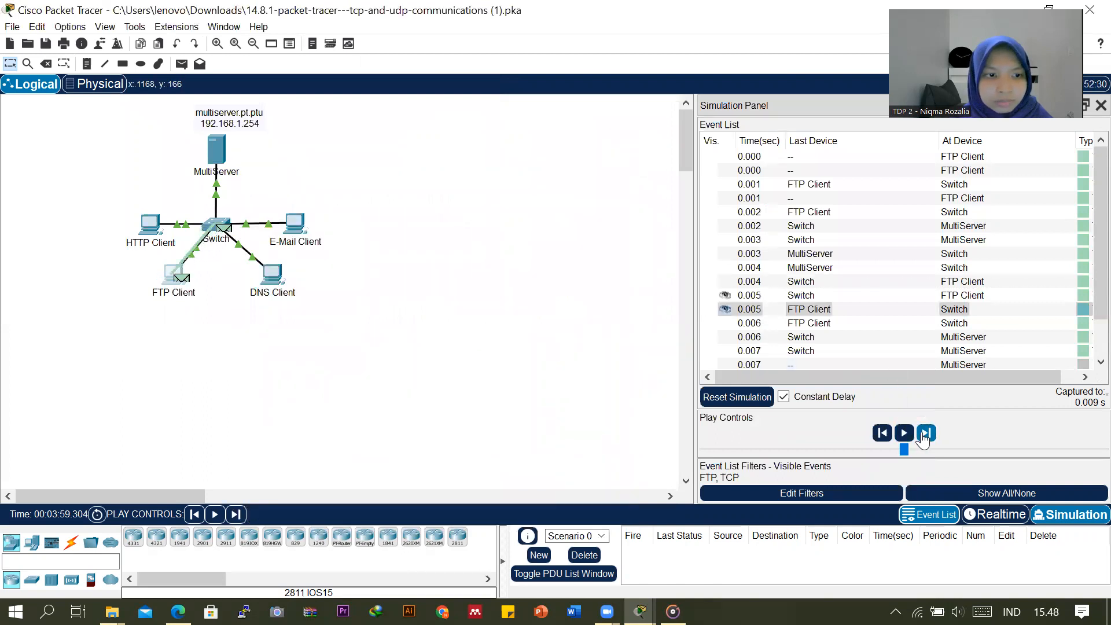
{"action": "left_click", "coordinate": [924, 439]}
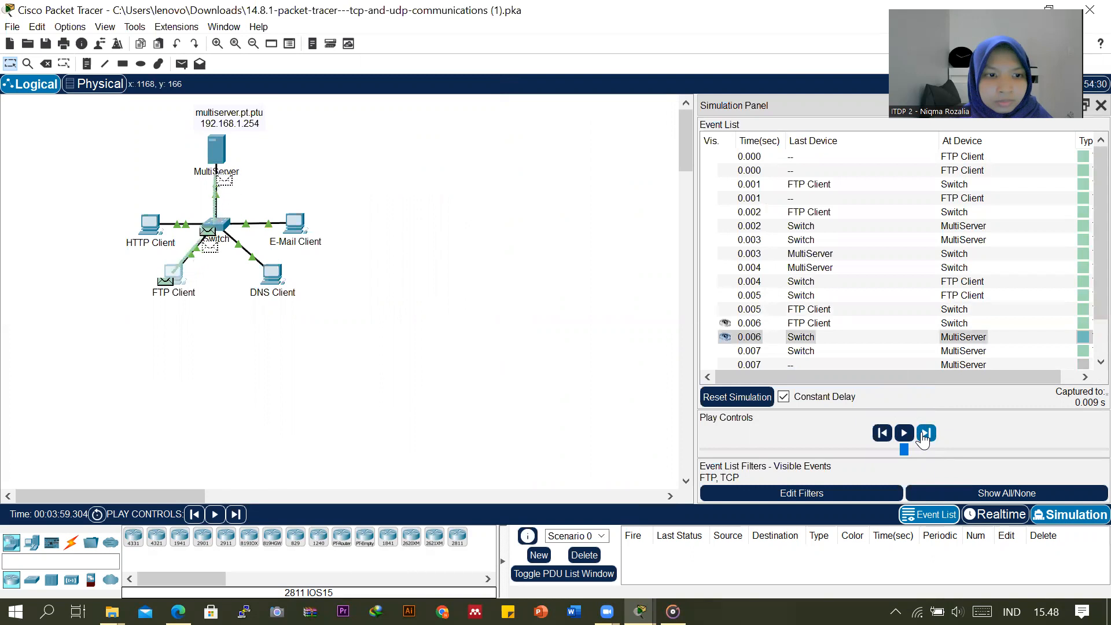
{"action": "left_click", "coordinate": [924, 439]}
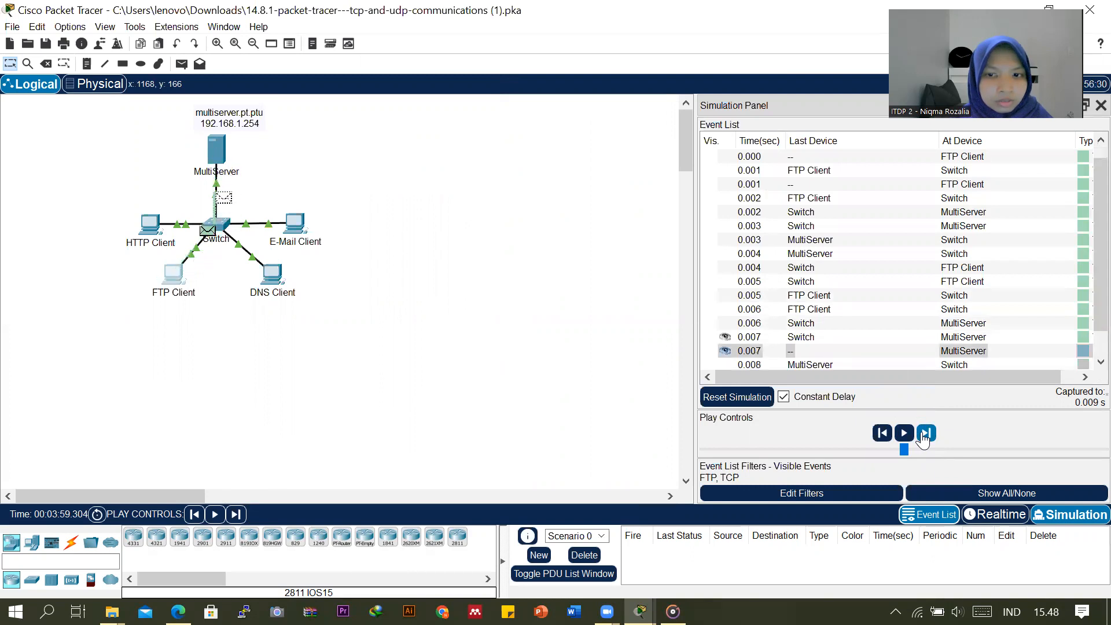
{"action": "left_click", "coordinate": [925, 439]}
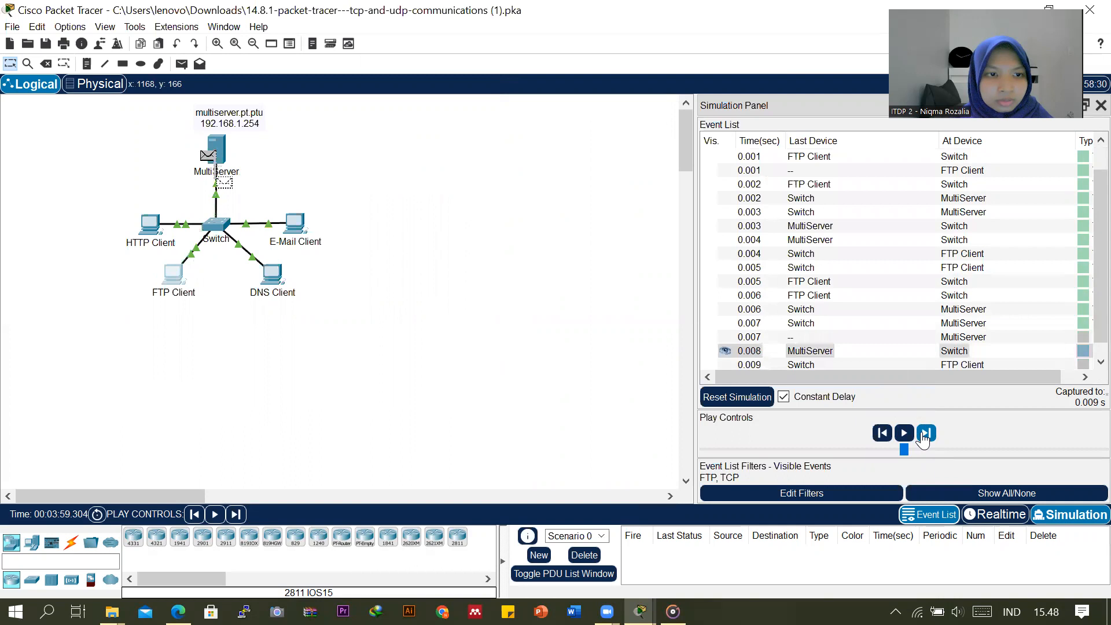
{"action": "left_click", "coordinate": [925, 438]}
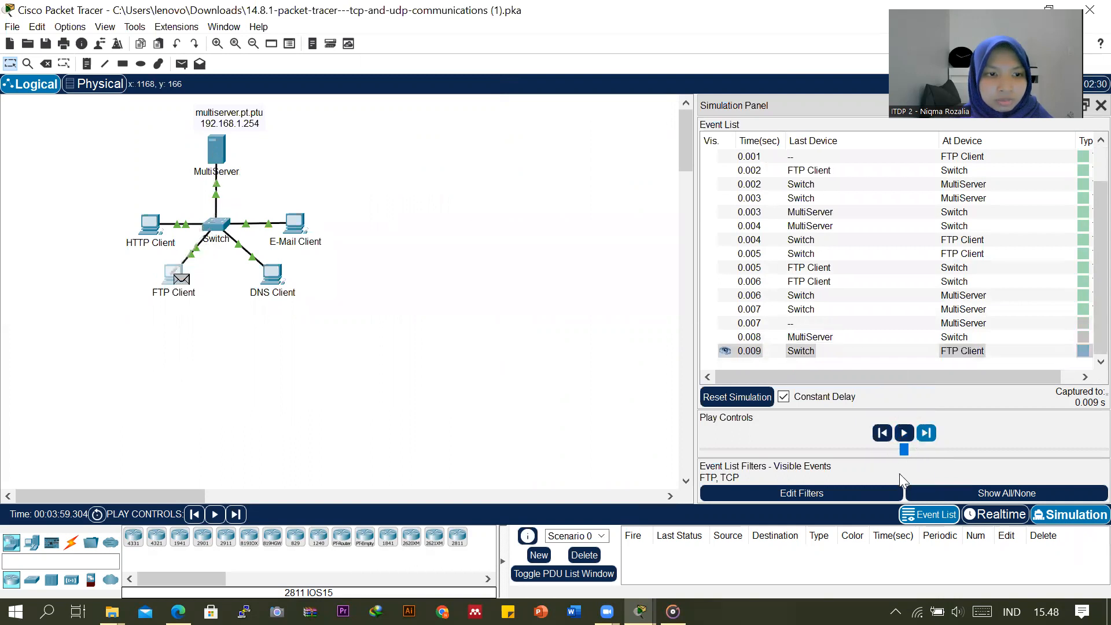
Step: Open the second PDU at the FTP Client and examine the FTP Response in its inbound details for the Step 2i question
{"action": "left_click", "coordinate": [181, 283]}
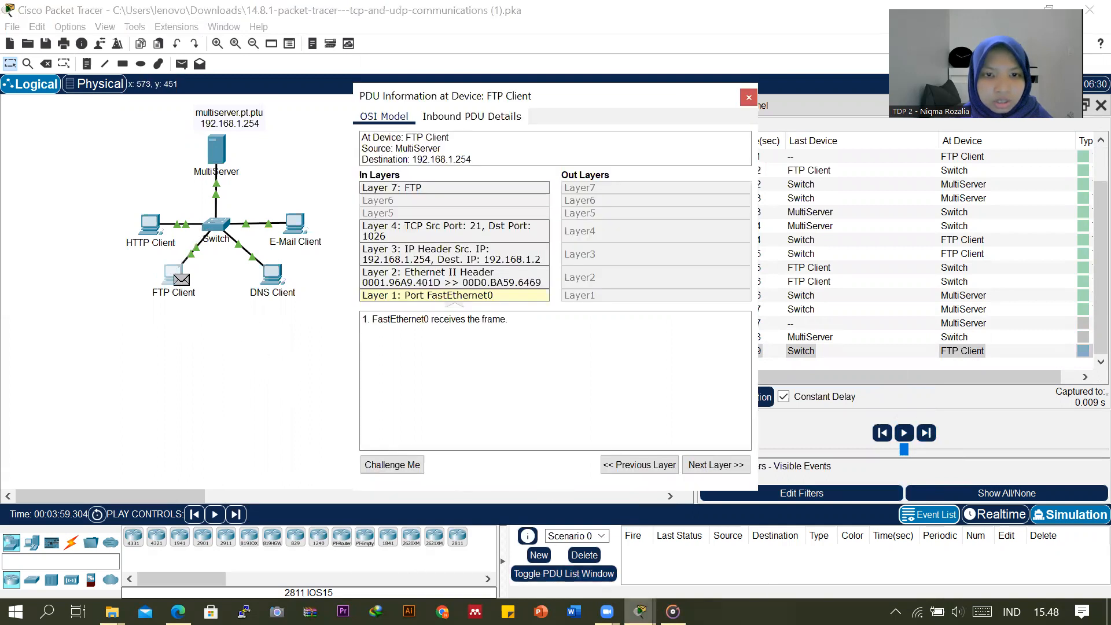
{"action": "mouse_move", "coordinate": [640, 612]}
{"action": "left_click", "coordinate": [649, 512]}
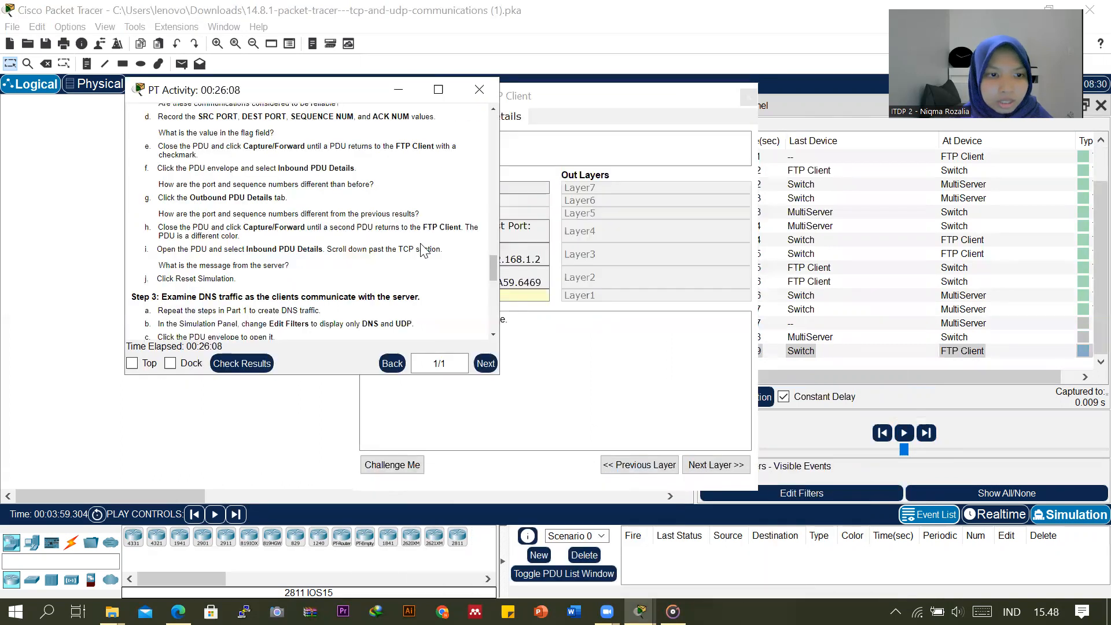
{"action": "left_click", "coordinate": [510, 117]}
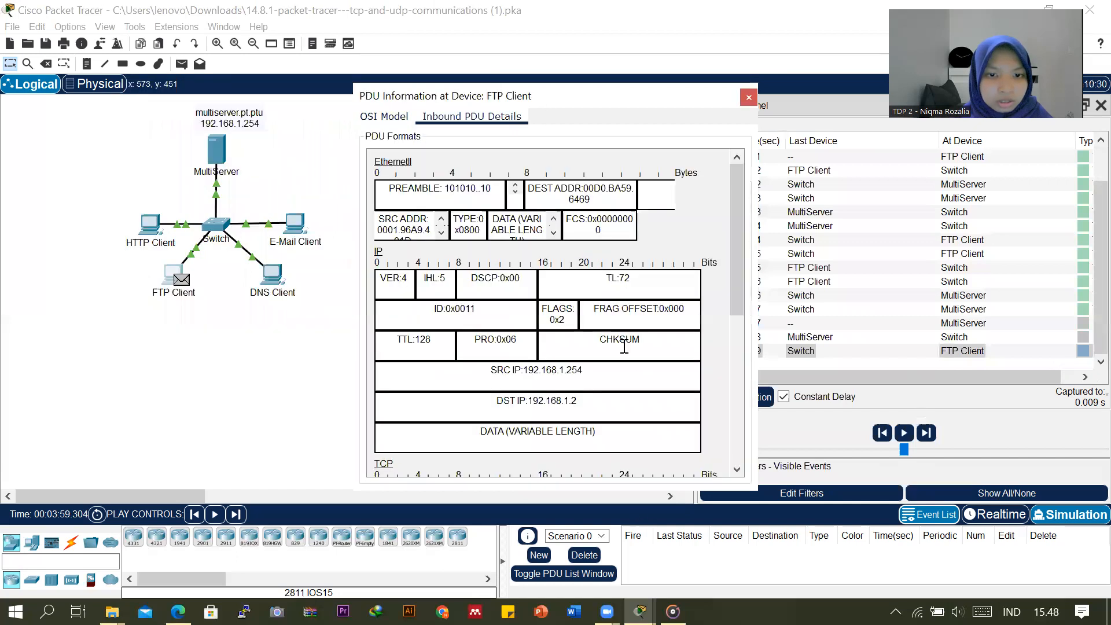
{"action": "scroll", "coordinate": [615, 359], "scroll_direction": "down", "scroll_amount": 5}
{"action": "scroll", "coordinate": [614, 394], "scroll_direction": "down", "scroll_amount": 1}
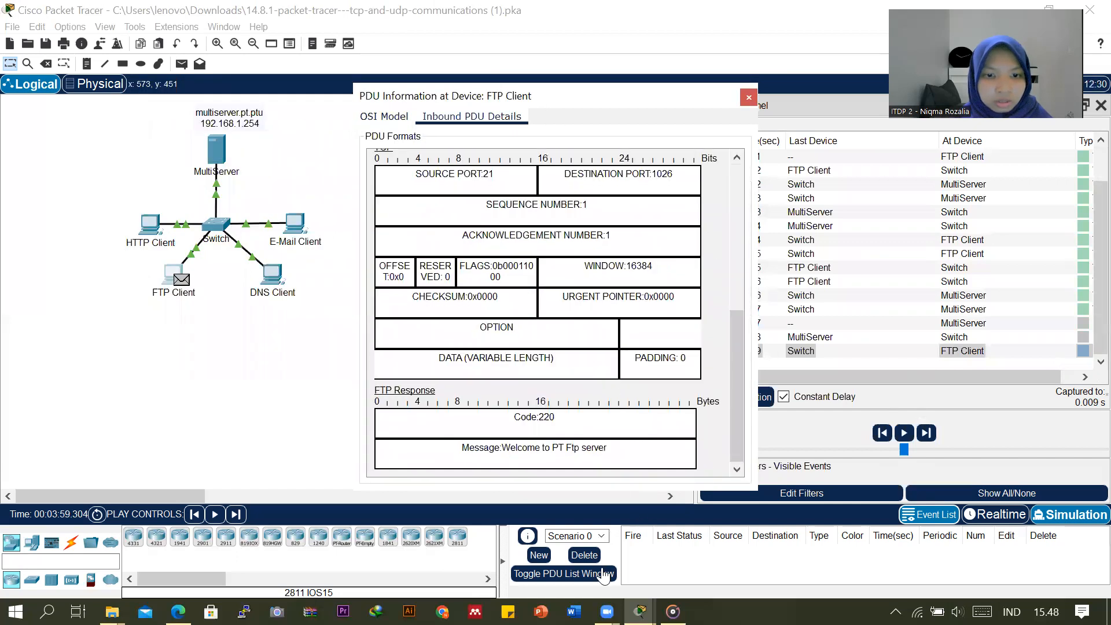
{"action": "mouse_move", "coordinate": [640, 612]}
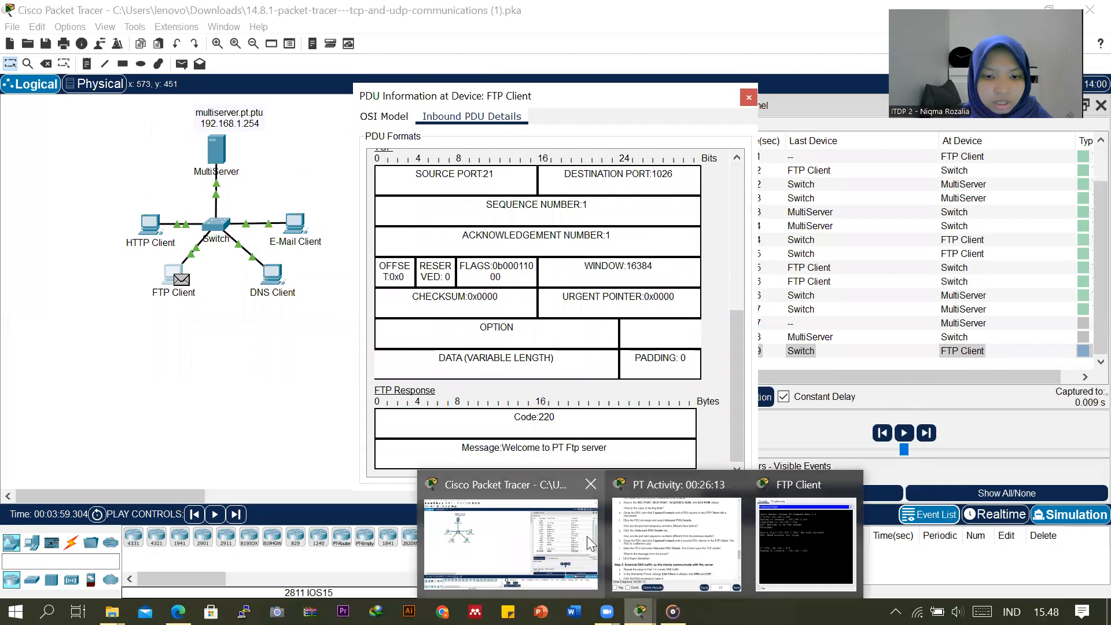
{"action": "left_click", "coordinate": [631, 527]}
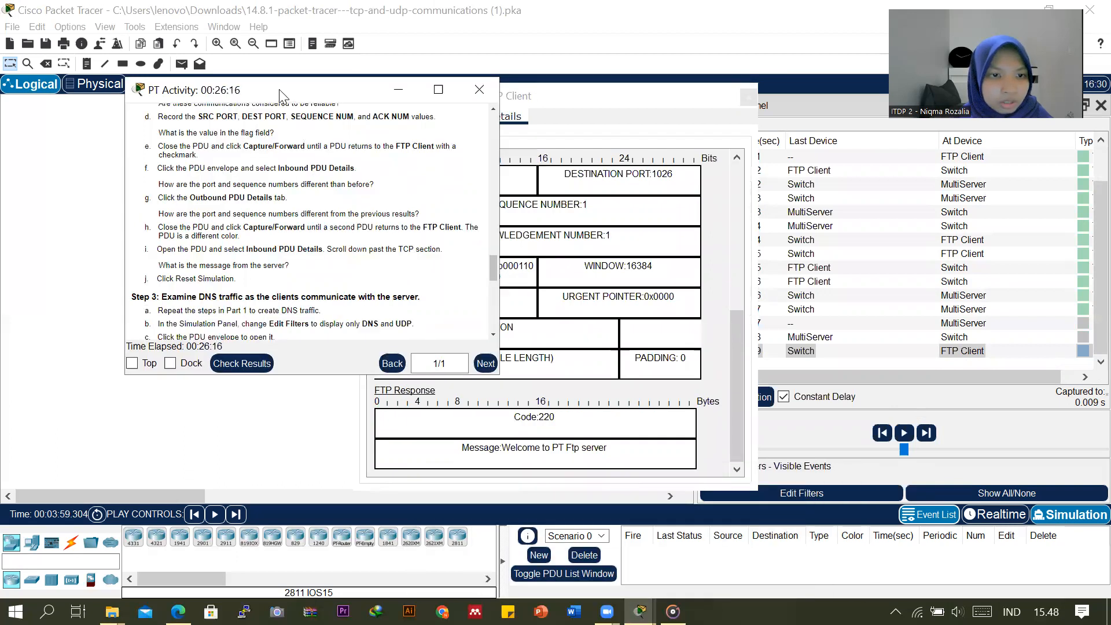
{"action": "left_click_drag", "start_coordinate": [283, 93], "coordinate": [211, 73]}
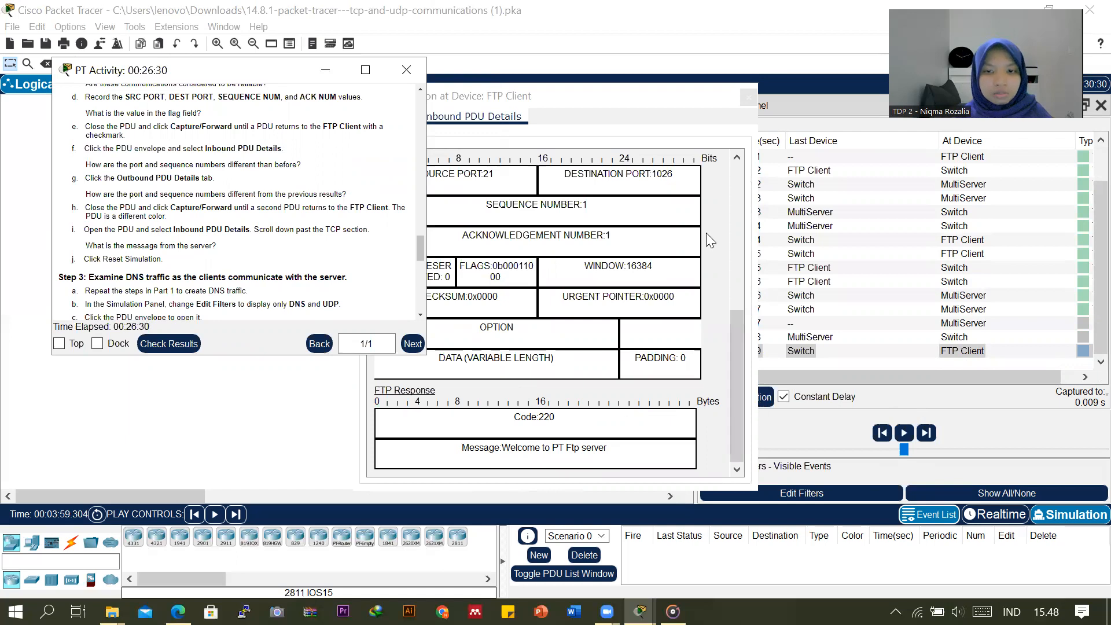
Step: Reset the simulation and bring up the Step 3 instructions on examining DNS traffic
{"action": "left_click_drag", "start_coordinate": [701, 103], "coordinate": [626, 103]}
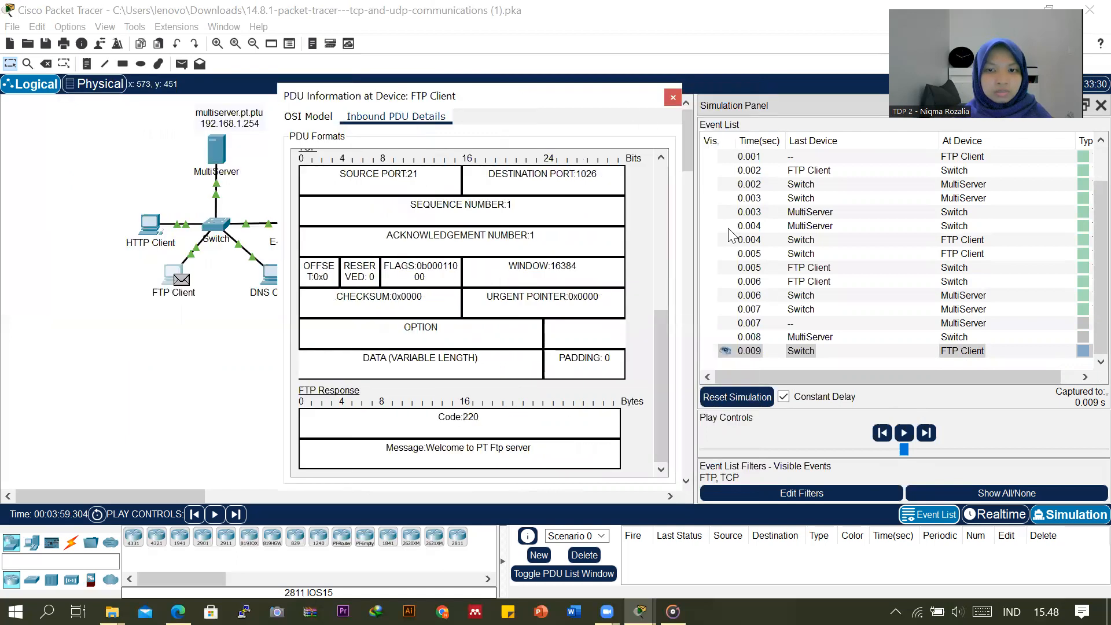
{"action": "left_click", "coordinate": [720, 400]}
{"action": "mouse_move", "coordinate": [640, 612]}
{"action": "left_click", "coordinate": [689, 535]}
{"action": "scroll", "coordinate": [198, 259], "scroll_direction": "down", "scroll_amount": 1}
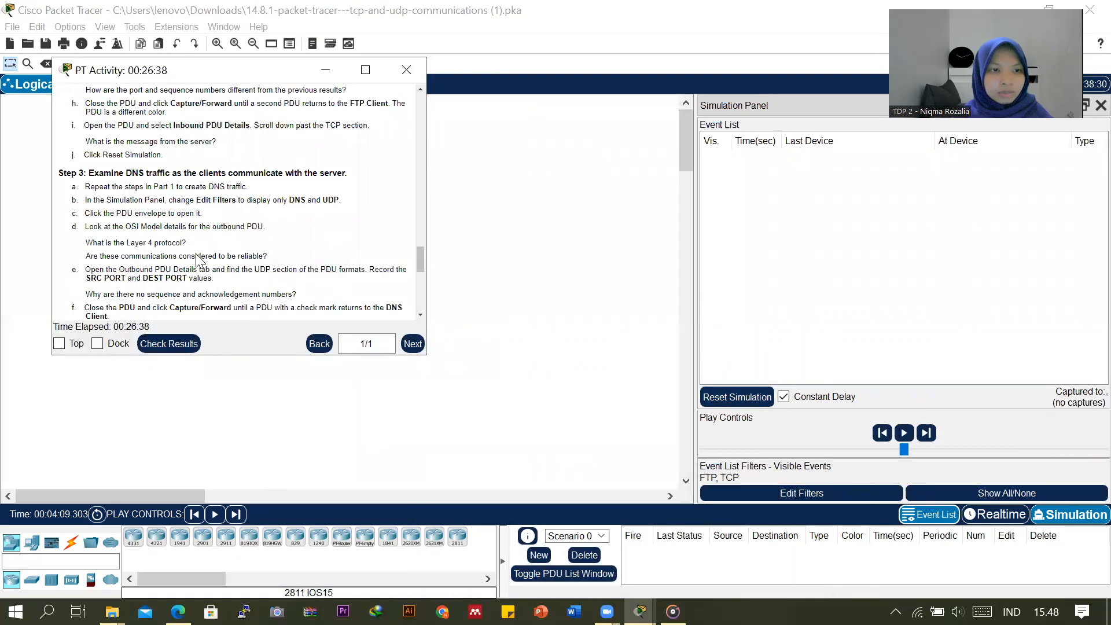
Step: Look up the DNS traffic steps in Part 1 of the instructions and open the Command Prompt on the DNS Client
{"action": "left_click_drag", "start_coordinate": [207, 69], "coordinate": [625, 90]}
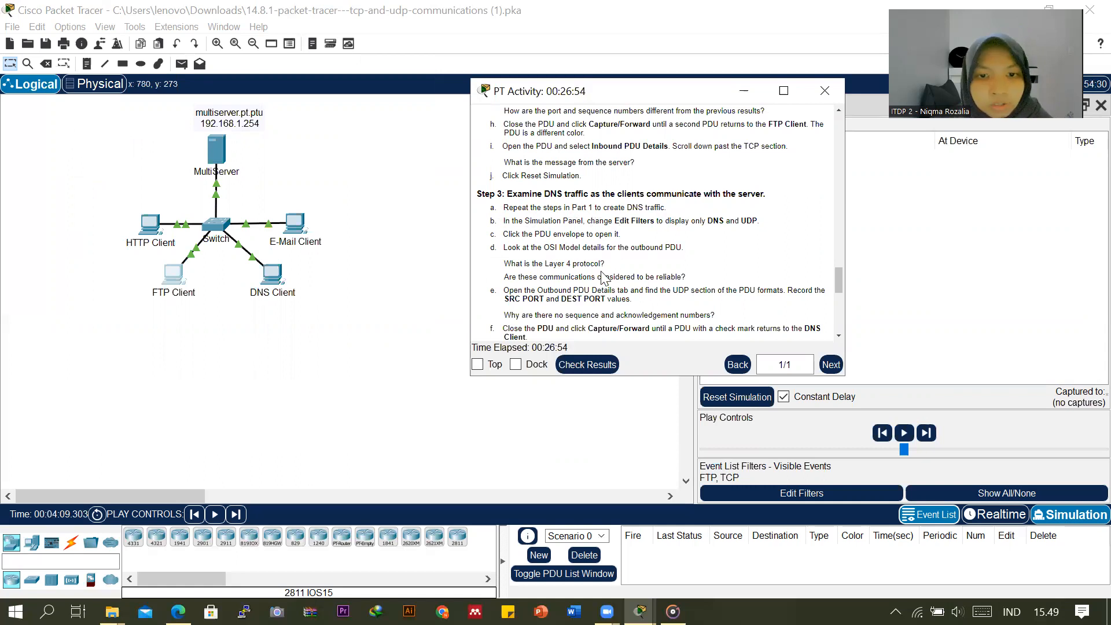
{"action": "scroll", "coordinate": [606, 272], "scroll_direction": "up", "scroll_amount": 2}
{"action": "scroll", "coordinate": [617, 311], "scroll_direction": "up", "scroll_amount": 10}
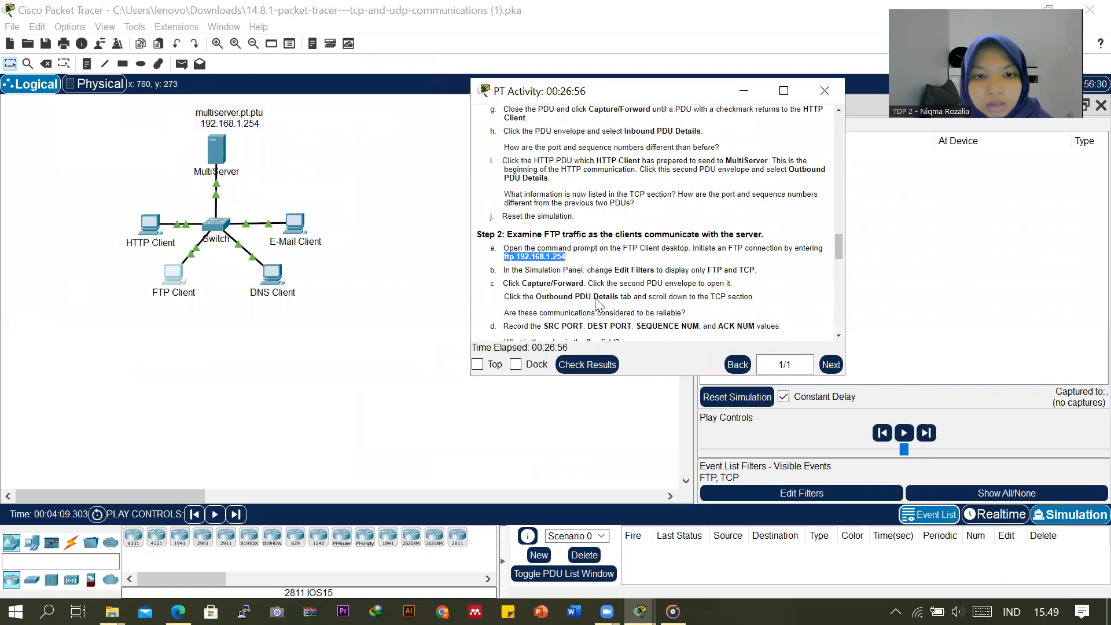
{"action": "scroll", "coordinate": [602, 297], "scroll_direction": "up", "scroll_amount": 2}
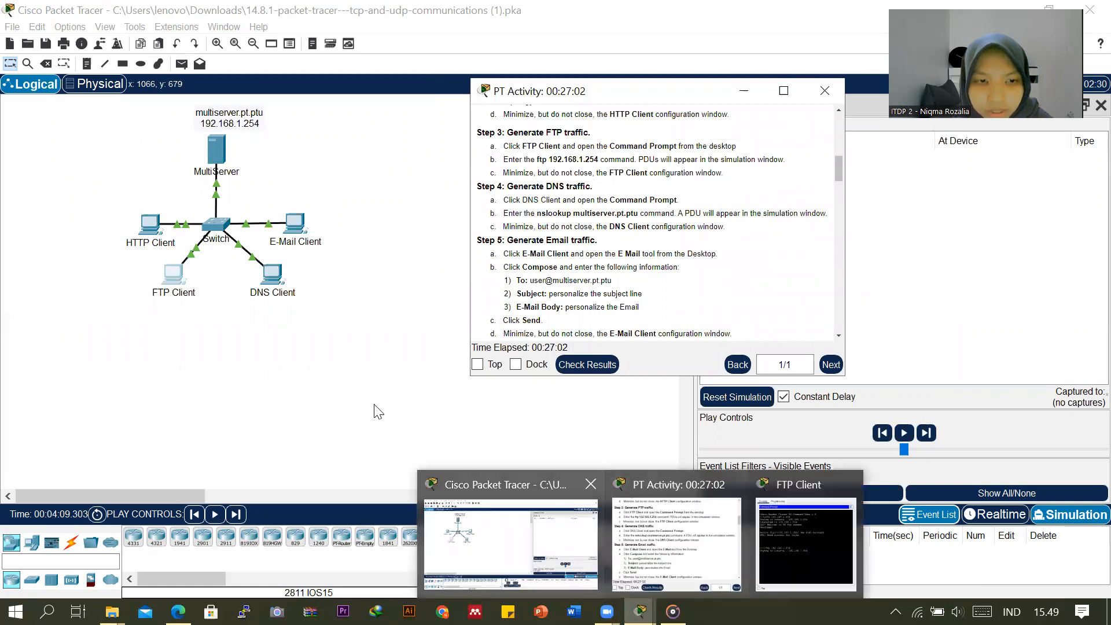
{"action": "left_click", "coordinate": [272, 277]}
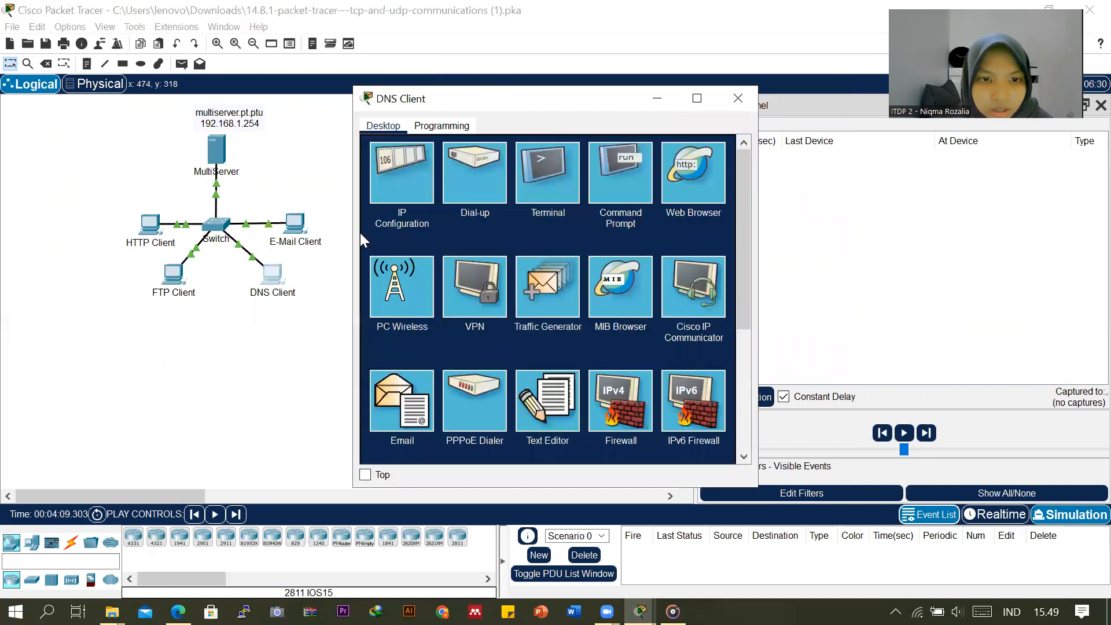
{"action": "left_click", "coordinate": [624, 192]}
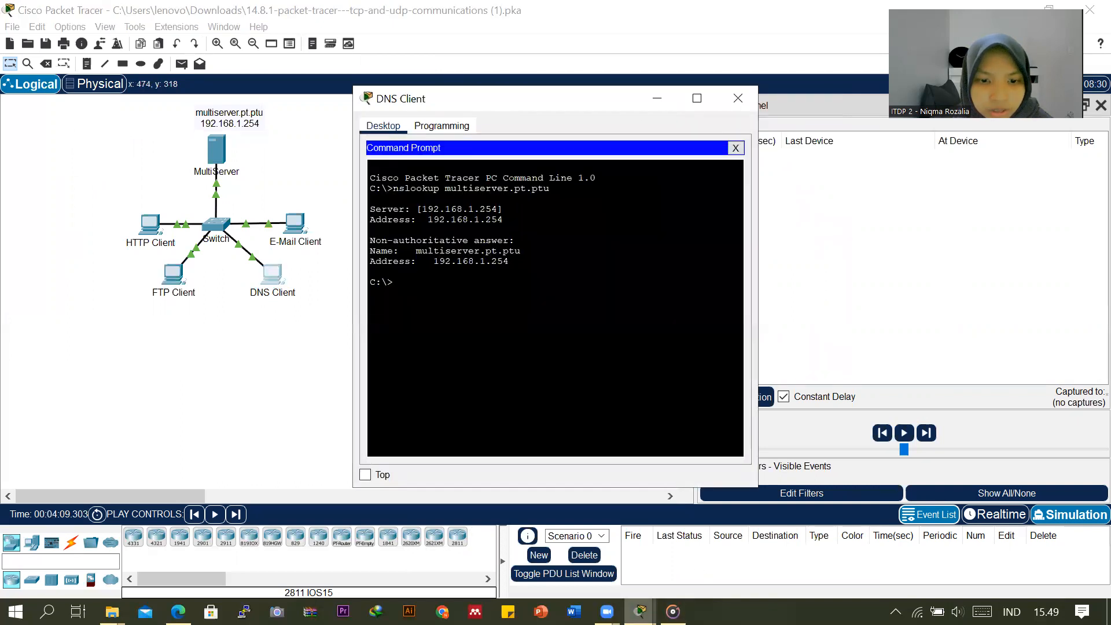
Step: Copy the command nslookup multiserver.pt.ptu from the instructions, run it on the DNS Client and minimize its window
{"action": "mouse_move", "coordinate": [641, 612]}
{"action": "left_click", "coordinate": [689, 546]}
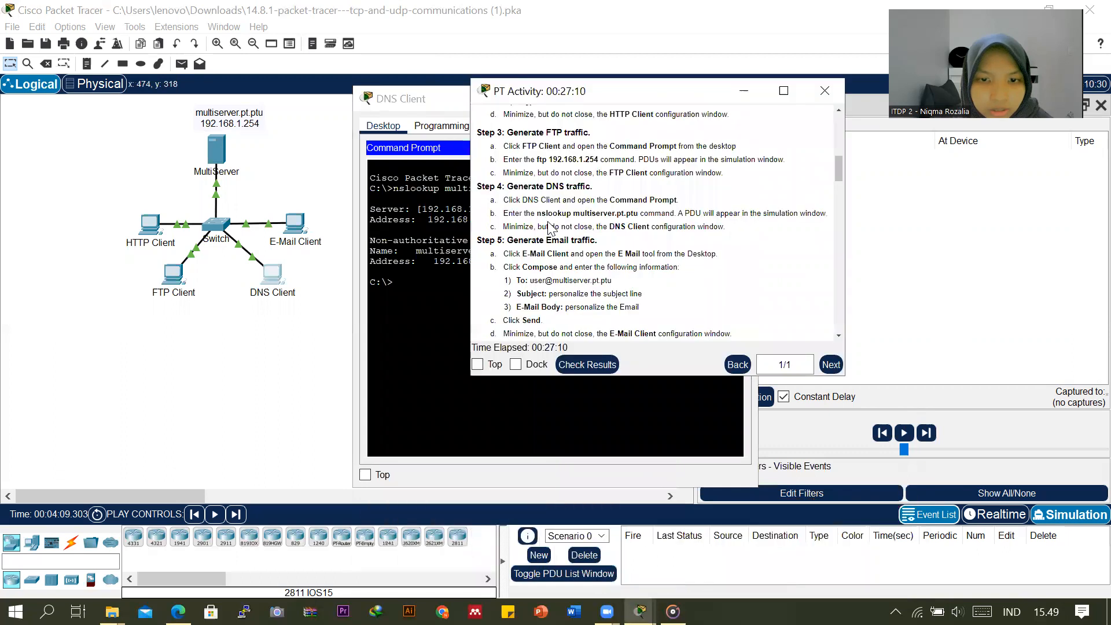
{"action": "left_click_drag", "start_coordinate": [537, 213], "coordinate": [642, 212]}
{"action": "right_click", "coordinate": [629, 210]}
{"action": "left_click", "coordinate": [636, 227]}
{"action": "left_click", "coordinate": [412, 285]}
{"action": "right_click", "coordinate": [412, 285]}
{"action": "left_click", "coordinate": [446, 314]}
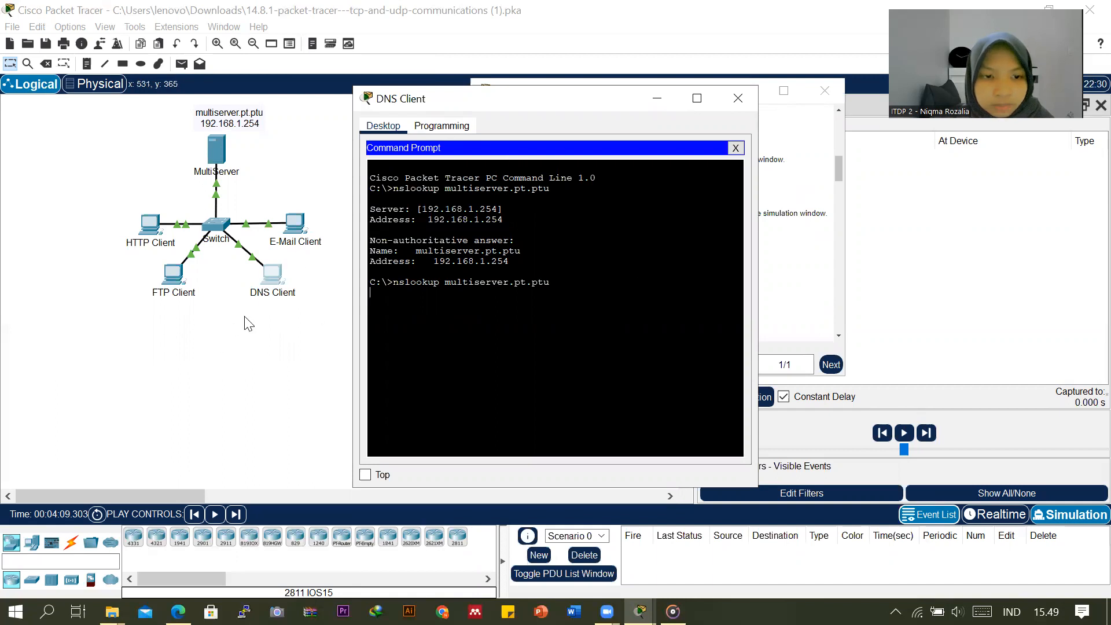
{"action": "left_click", "coordinate": [647, 102]}
Step: Clear all event list filters, open the filter editor and look up the protocols required in Step 3b
{"action": "left_click_drag", "start_coordinate": [836, 166], "coordinate": [840, 310]}
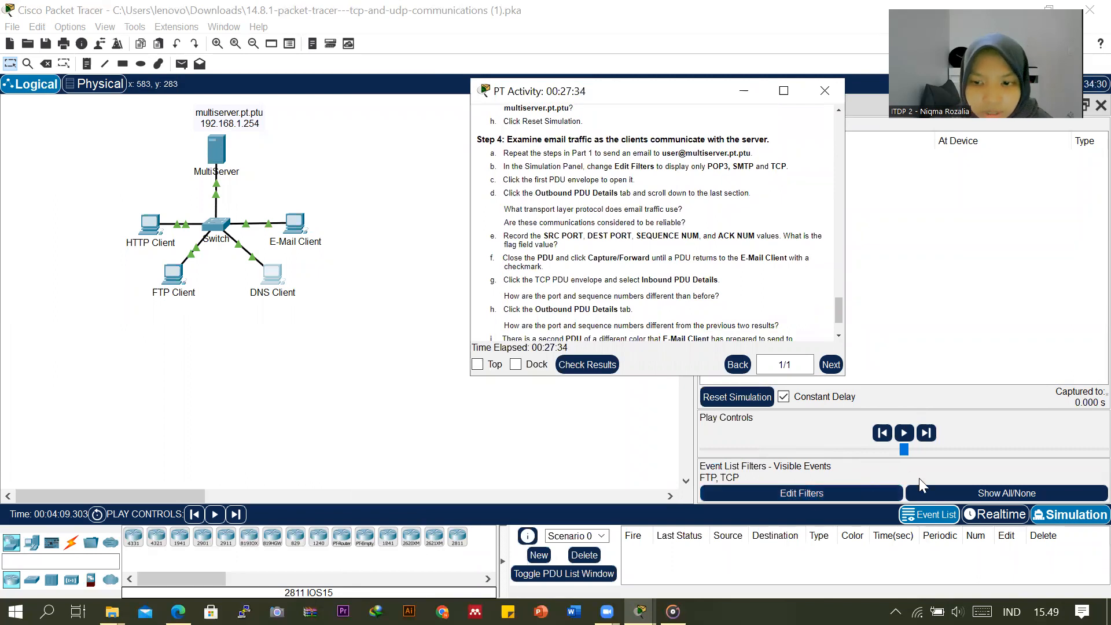
{"action": "left_click", "coordinate": [947, 498]}
{"action": "left_click", "coordinate": [826, 499]}
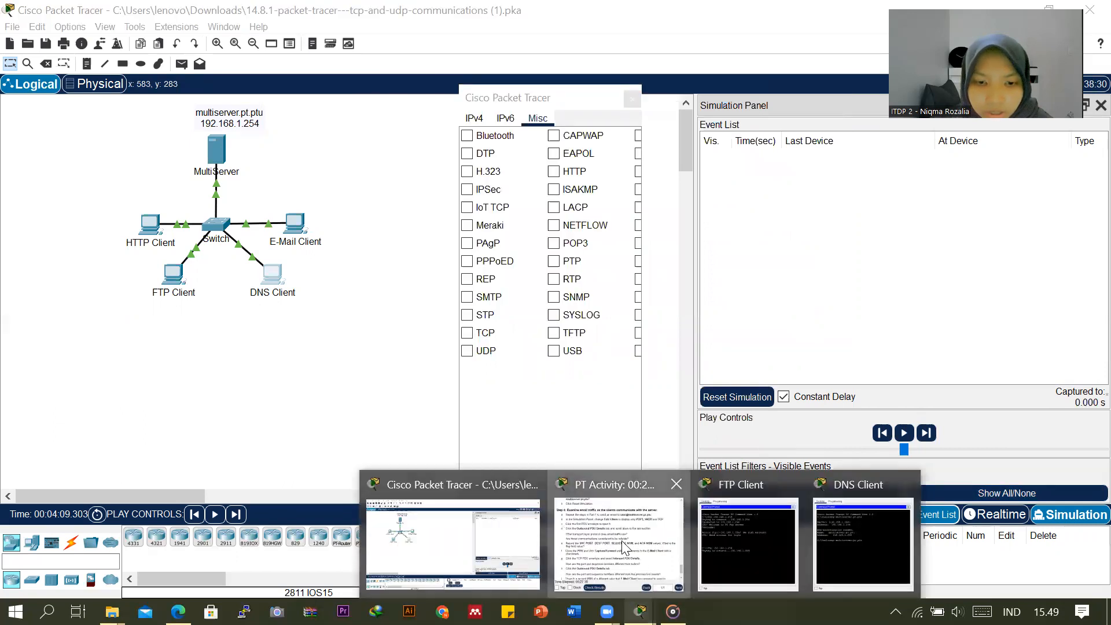
{"action": "left_click", "coordinate": [565, 521]}
{"action": "scroll", "coordinate": [604, 256], "scroll_direction": "down", "scroll_amount": 2}
{"action": "scroll", "coordinate": [604, 256], "scroll_direction": "up", "scroll_amount": 10}
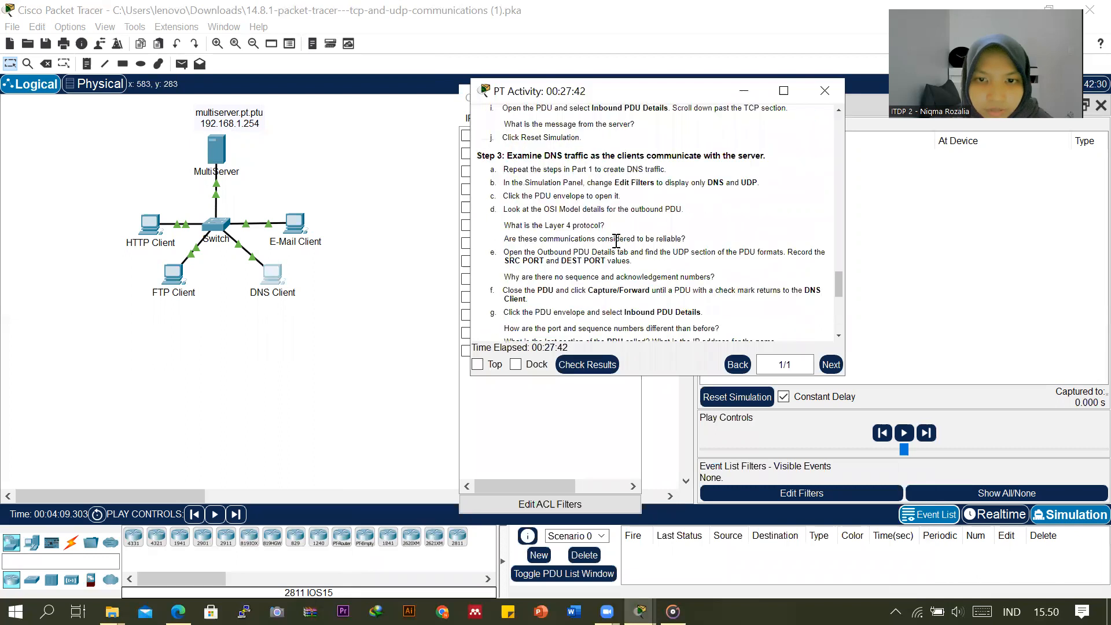
Step: Set the event list filters to show only DNS and UDP, then close the filter editor
{"action": "left_click_drag", "start_coordinate": [617, 100], "coordinate": [834, 181]}
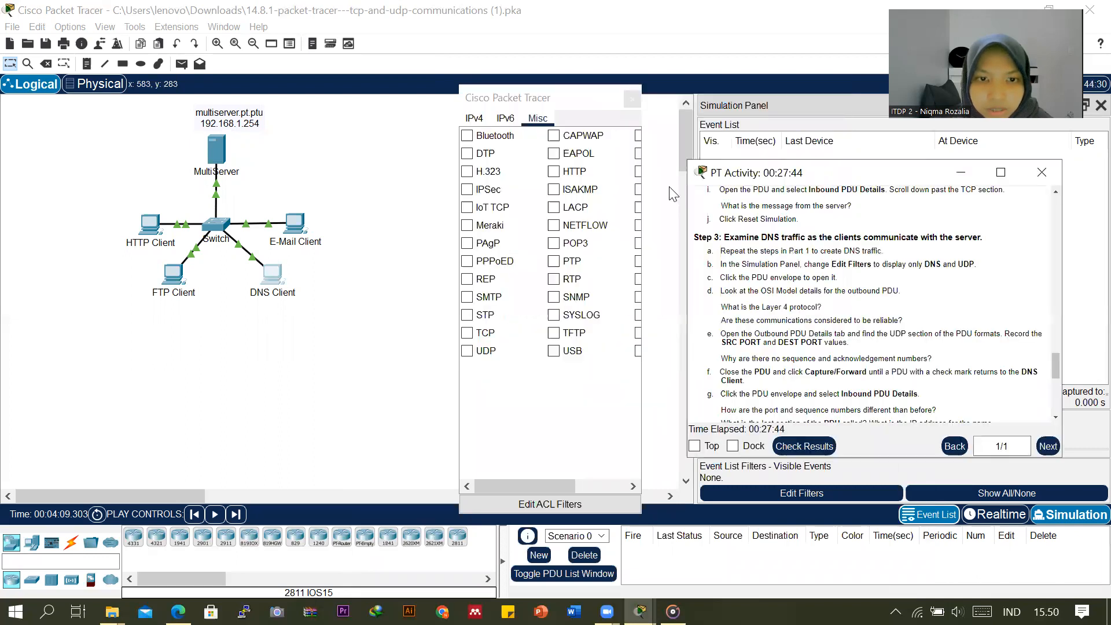
{"action": "left_click", "coordinate": [486, 351]}
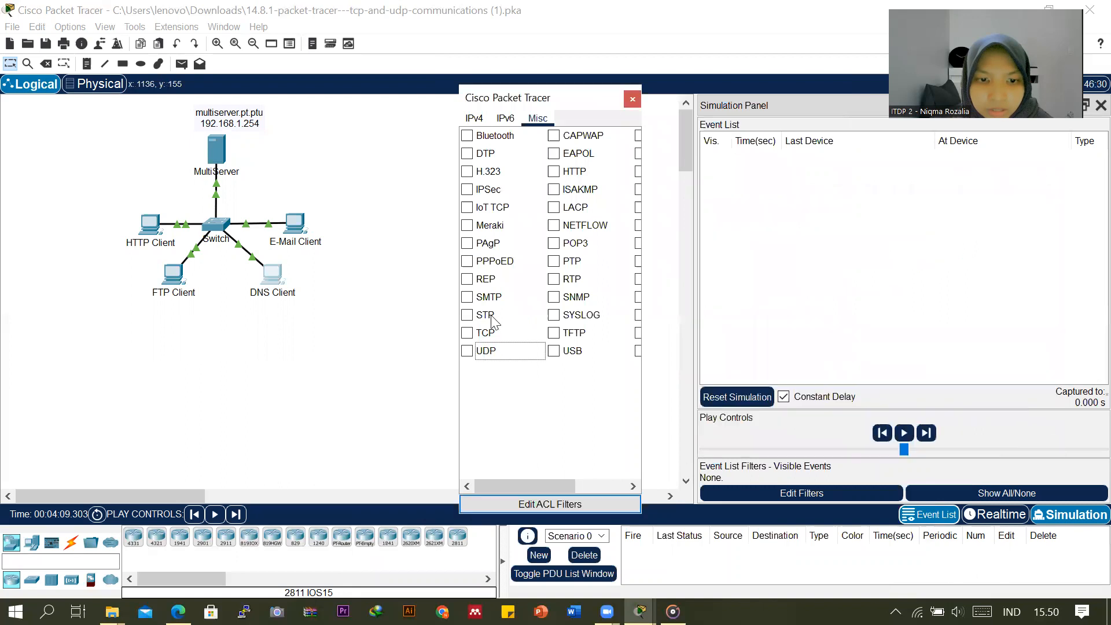
{"action": "left_click", "coordinate": [467, 351]}
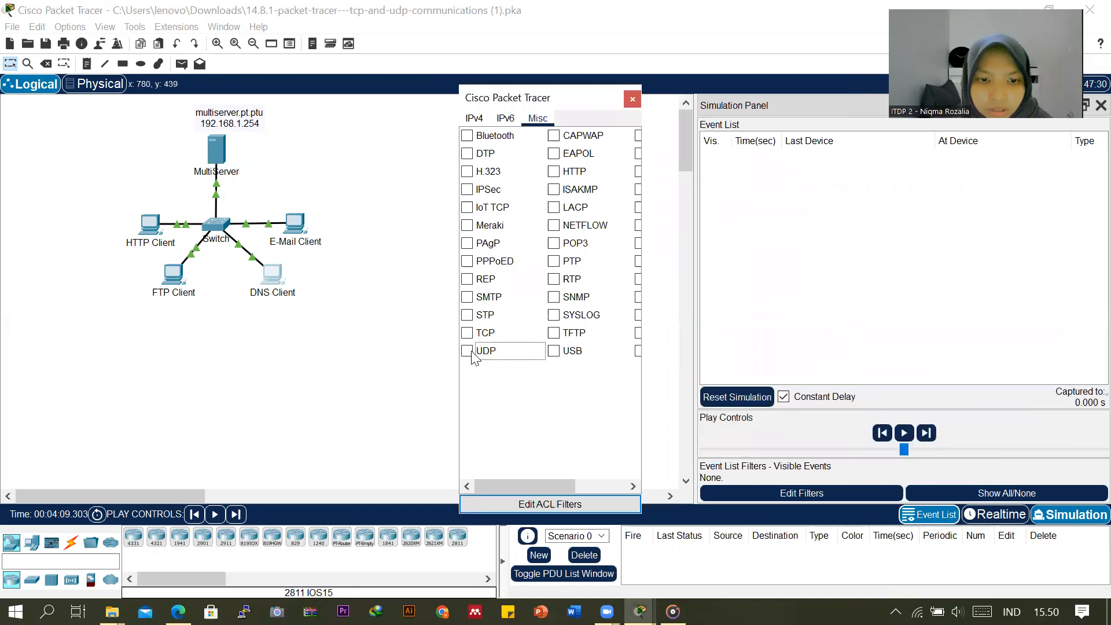
{"action": "left_click", "coordinate": [485, 121]}
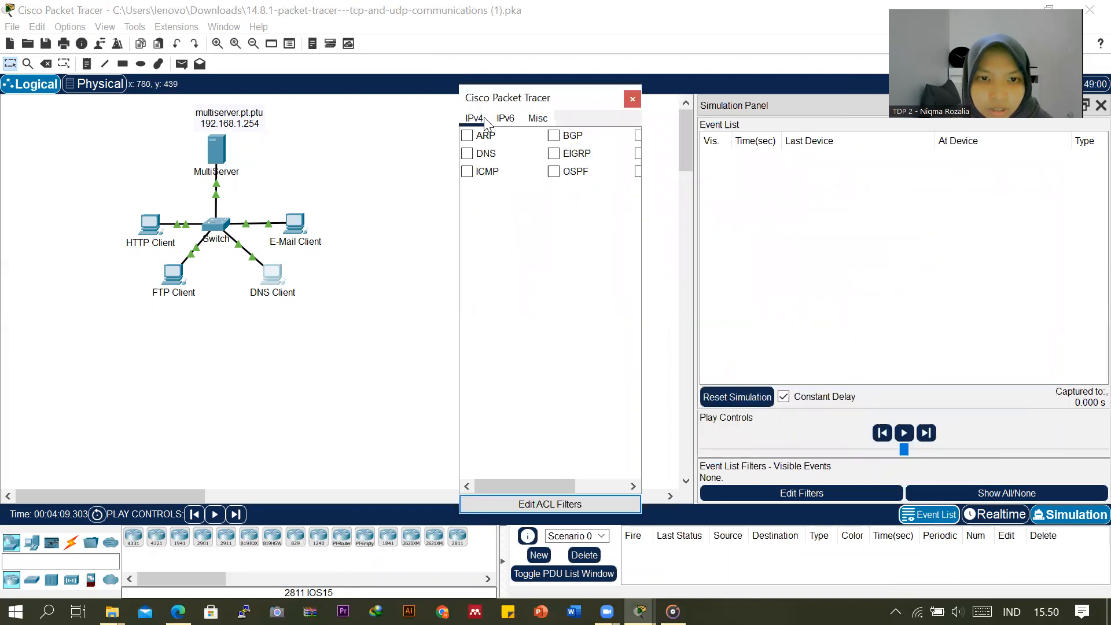
{"action": "left_click", "coordinate": [467, 155]}
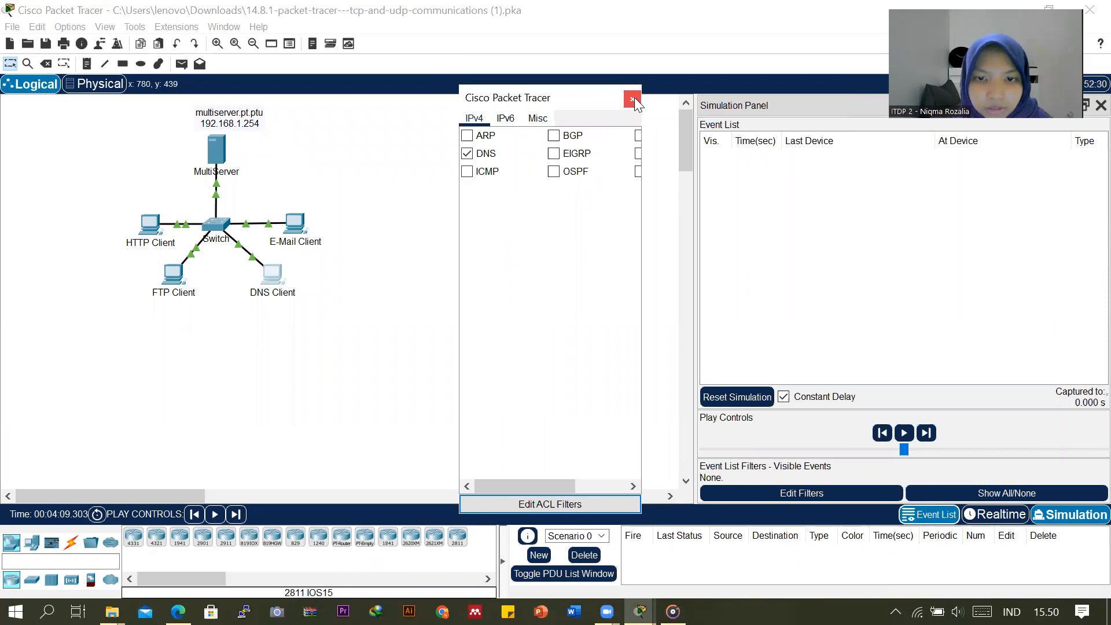
{"action": "left_click", "coordinate": [633, 99]}
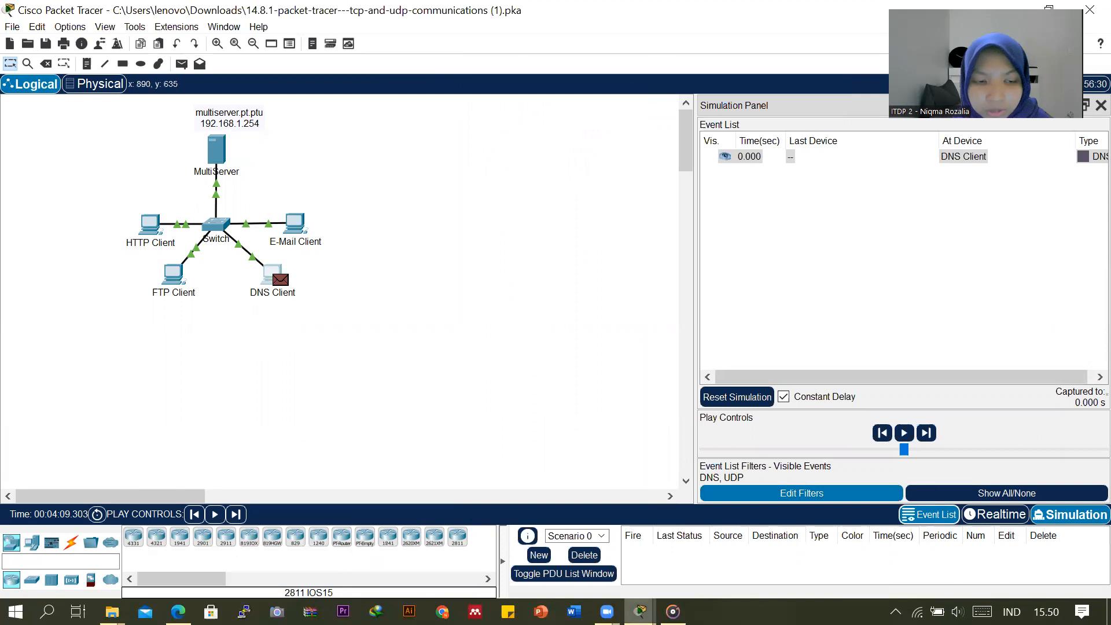
Step: Open the PDU envelope at the DNS Client and examine its outbound OSI Model layers against the Step 3d questions
{"action": "mouse_move", "coordinate": [640, 612]}
{"action": "left_click", "coordinate": [631, 530]}
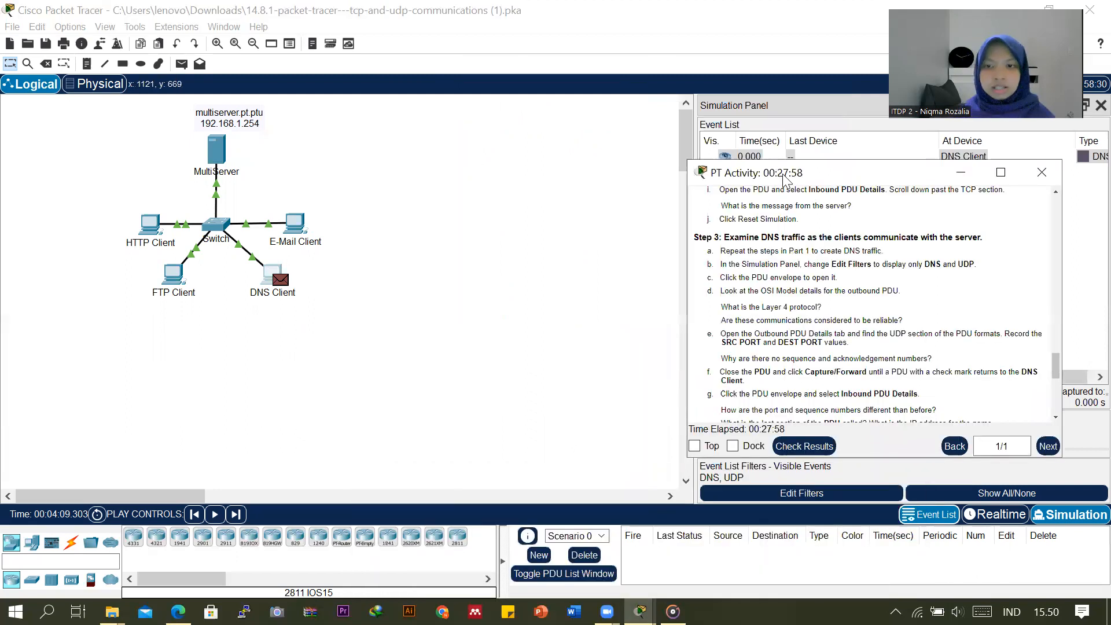
{"action": "left_click", "coordinate": [628, 118]}
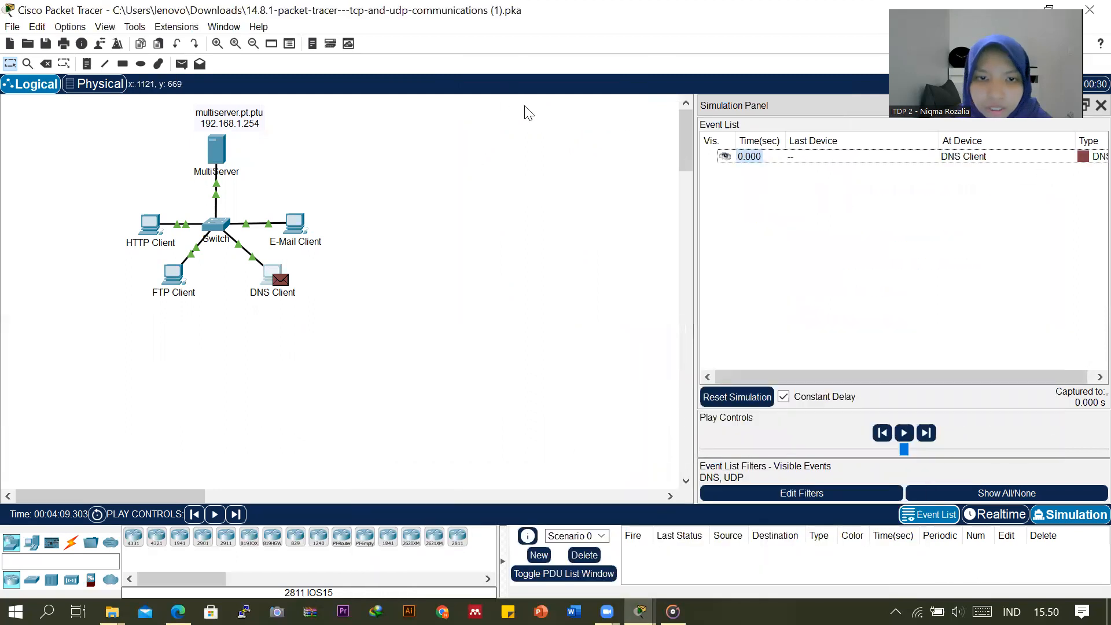
{"action": "left_click", "coordinate": [280, 279]}
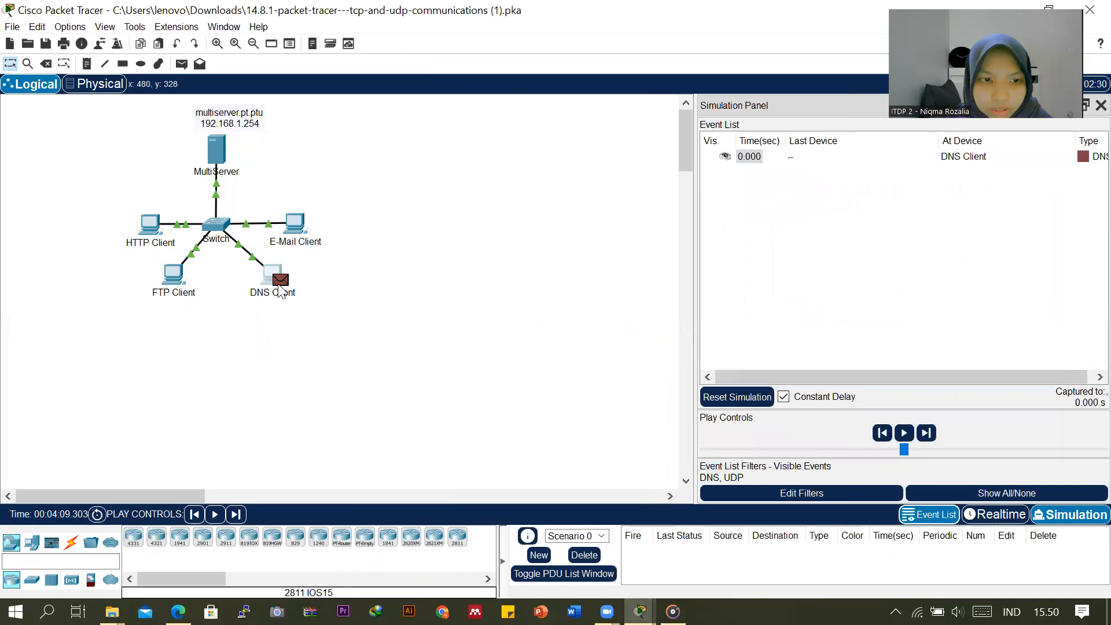
{"action": "mouse_move", "coordinate": [640, 608]}
{"action": "left_click", "coordinate": [627, 552]}
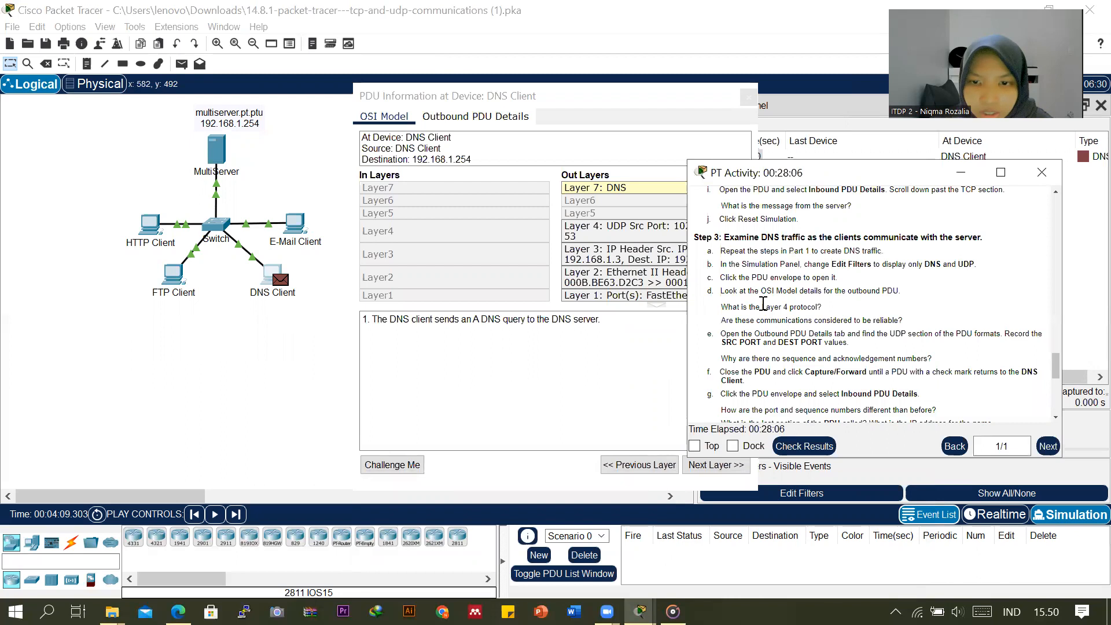
{"action": "scroll", "coordinate": [764, 304], "scroll_direction": "down", "scroll_amount": 1}
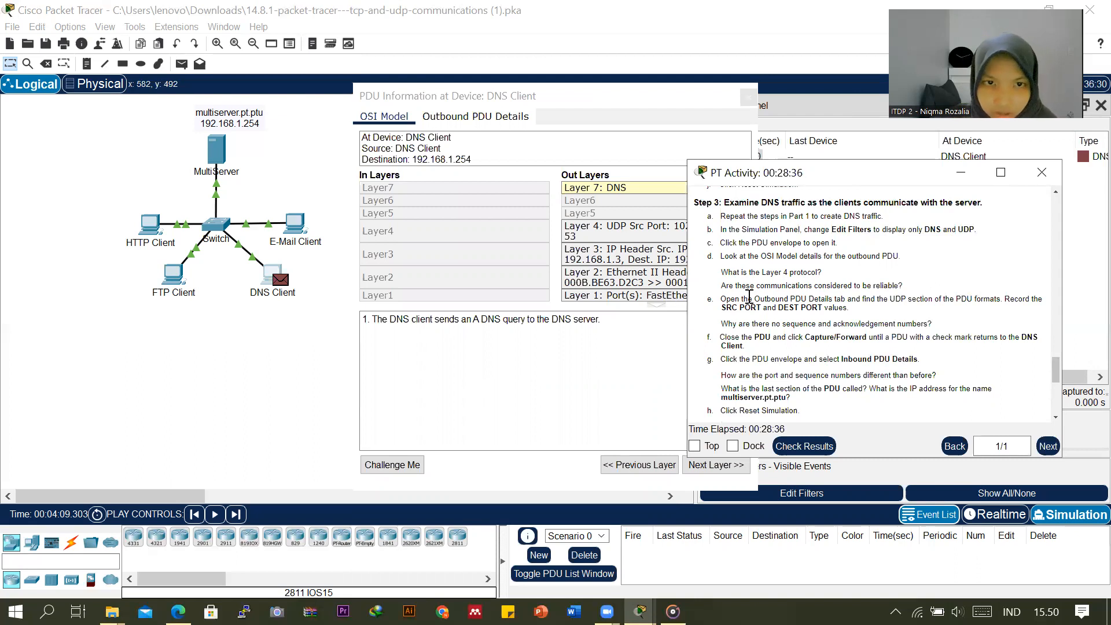
Step: Examine the source and destination ports in the UDP section of the outbound PDU details and read the Step 3e–3g instructions
{"action": "left_click", "coordinate": [487, 117]}
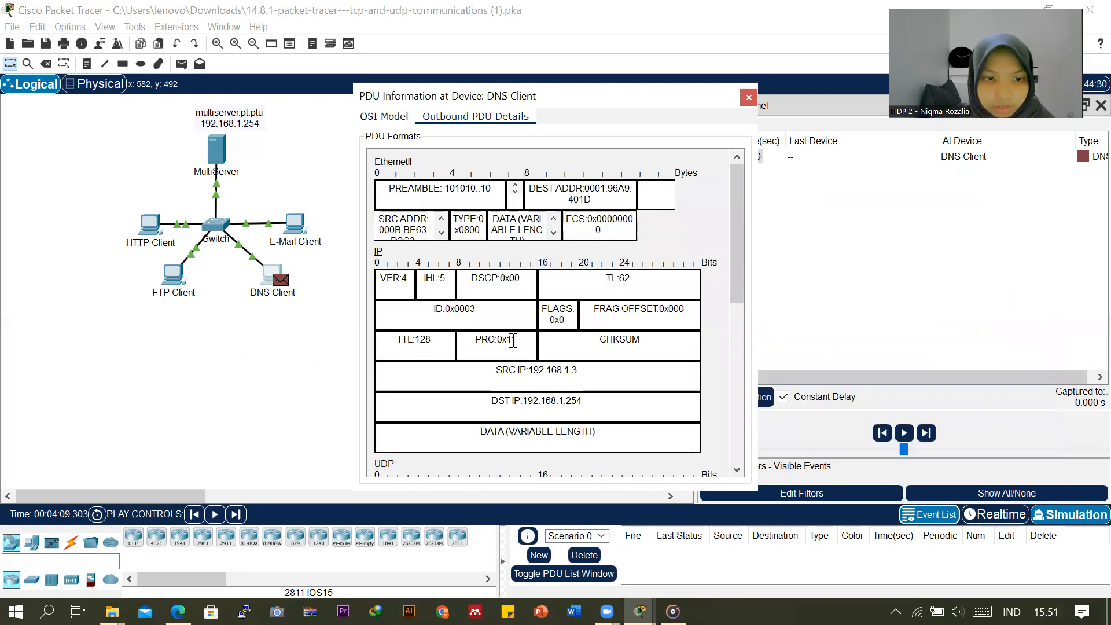
{"action": "scroll", "coordinate": [514, 340], "scroll_direction": "down", "scroll_amount": 4}
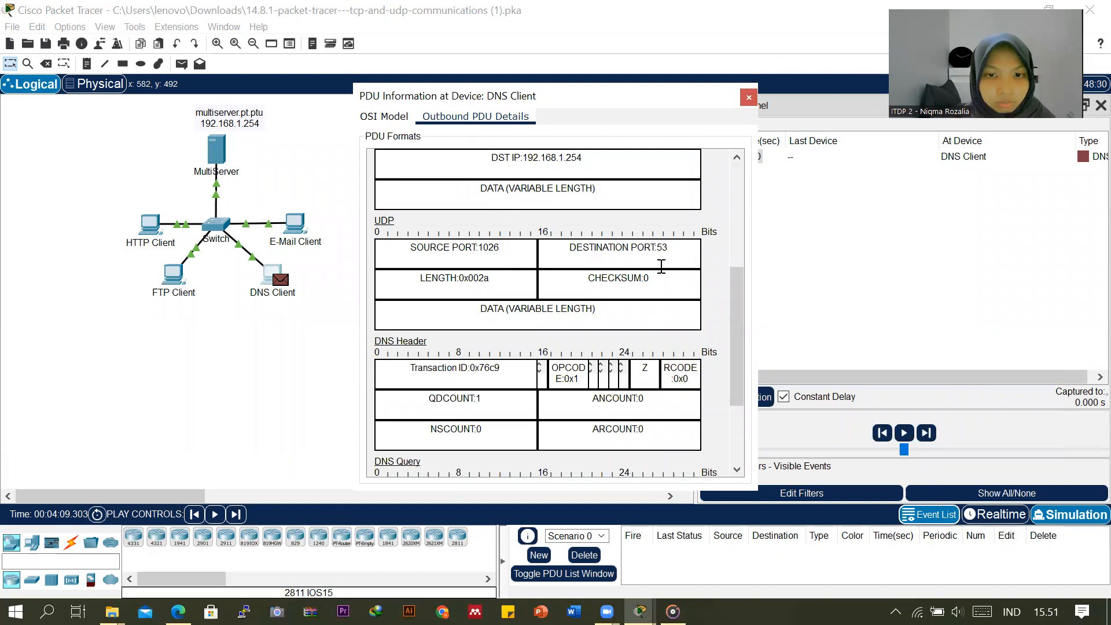
{"action": "mouse_move", "coordinate": [641, 612]}
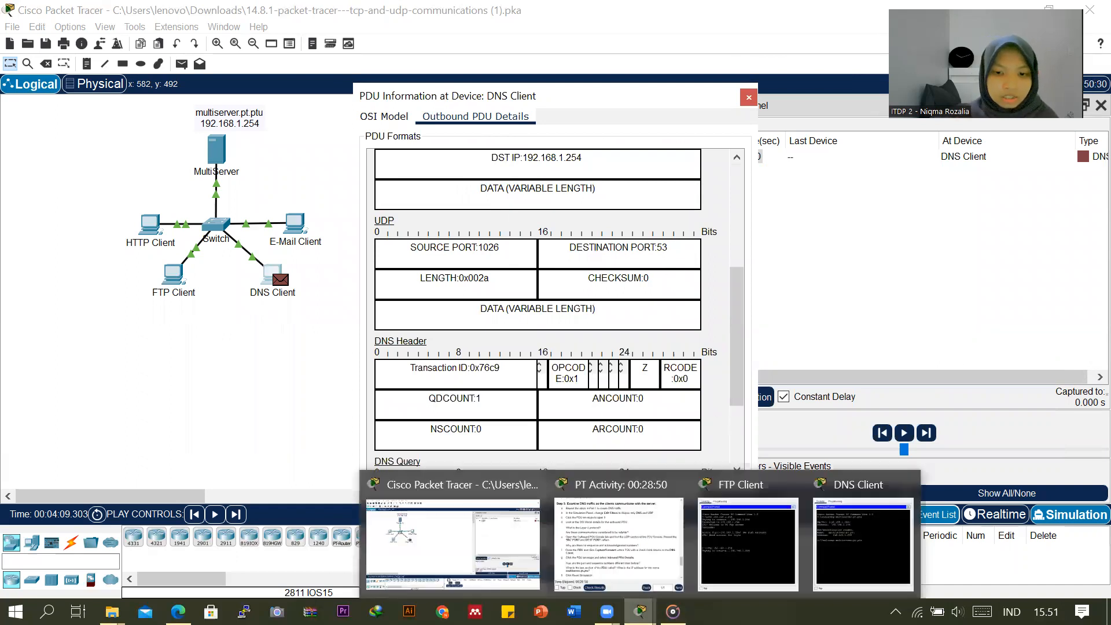
{"action": "left_click", "coordinate": [601, 550]}
{"action": "scroll", "coordinate": [846, 336], "scroll_direction": "down", "scroll_amount": 1}
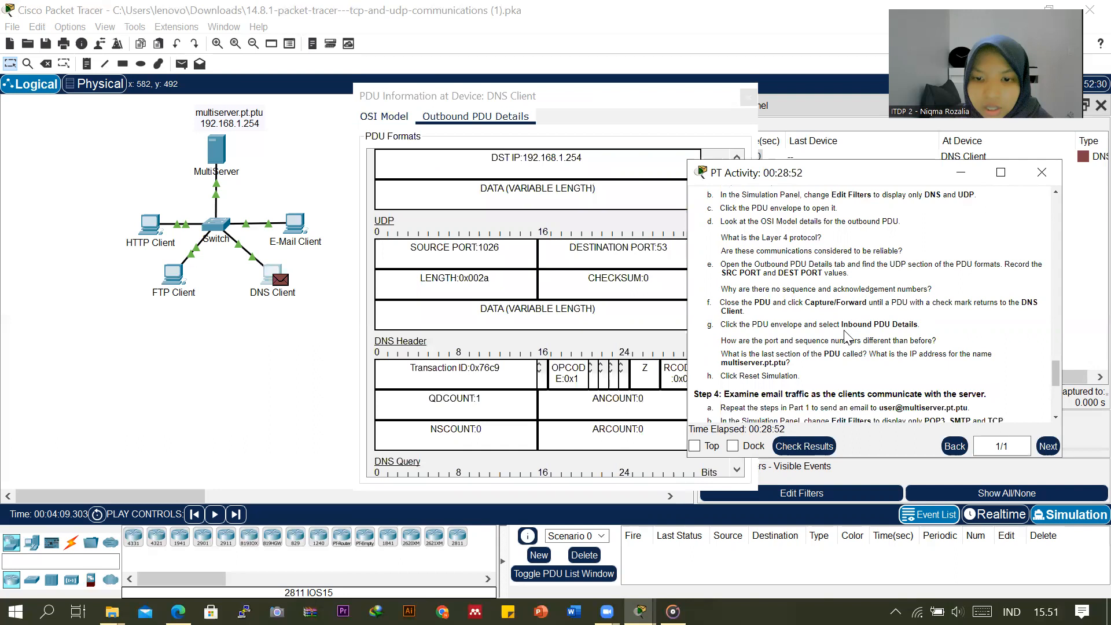
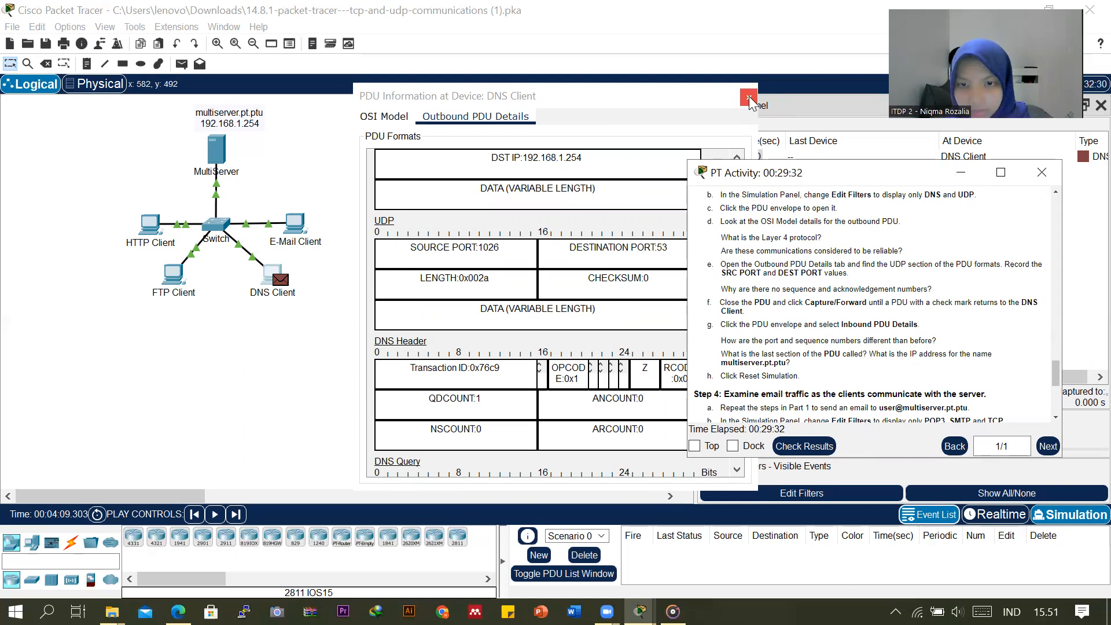
Step: Close the PDU information and advance the simulation event by event until the PDU returns to the DNS Client
{"action": "left_click", "coordinate": [749, 100]}
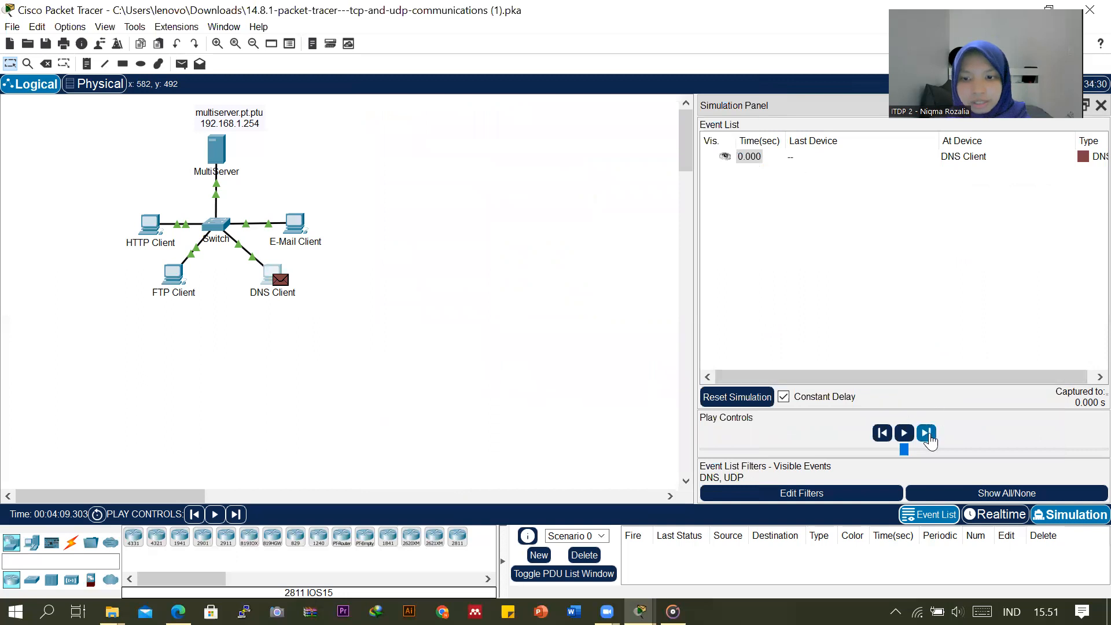
{"action": "left_click", "coordinate": [926, 434]}
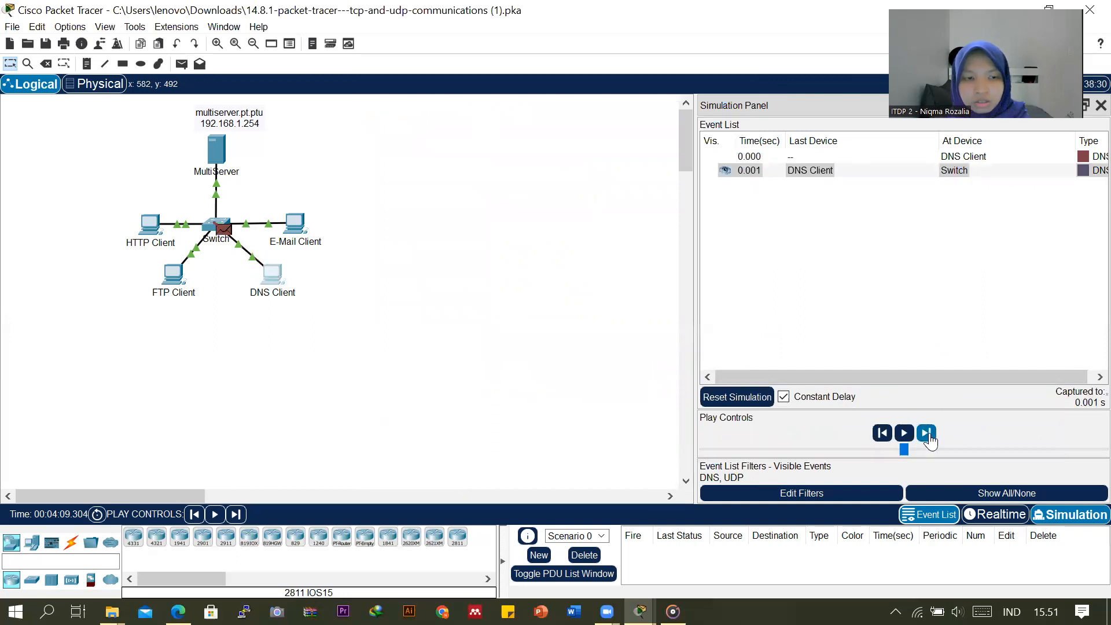
{"action": "left_click", "coordinate": [927, 434]}
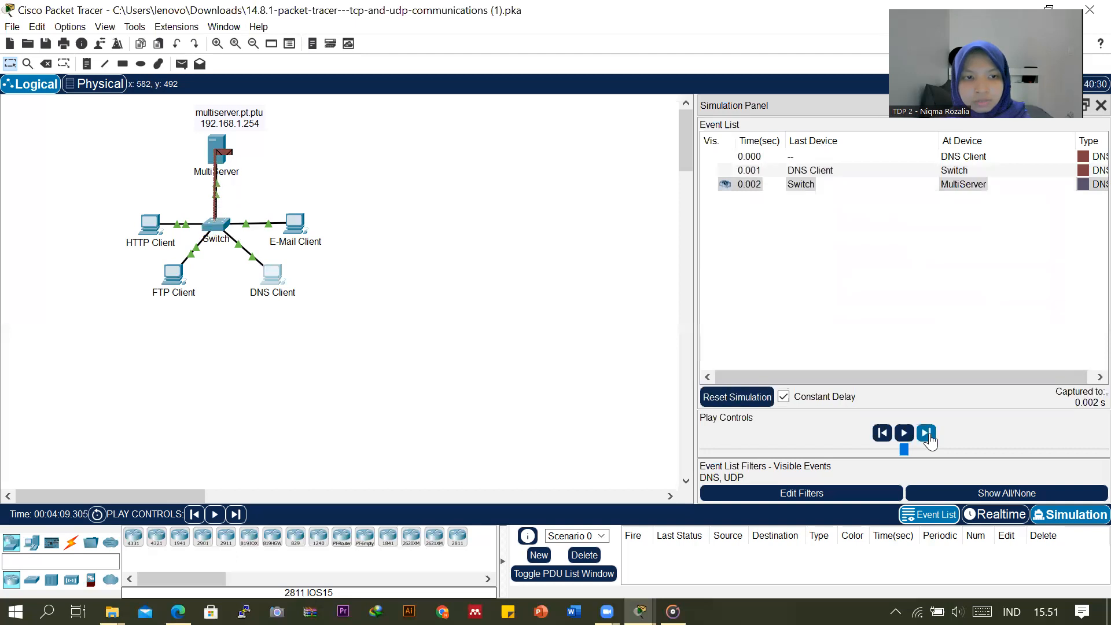
{"action": "left_click", "coordinate": [927, 434]}
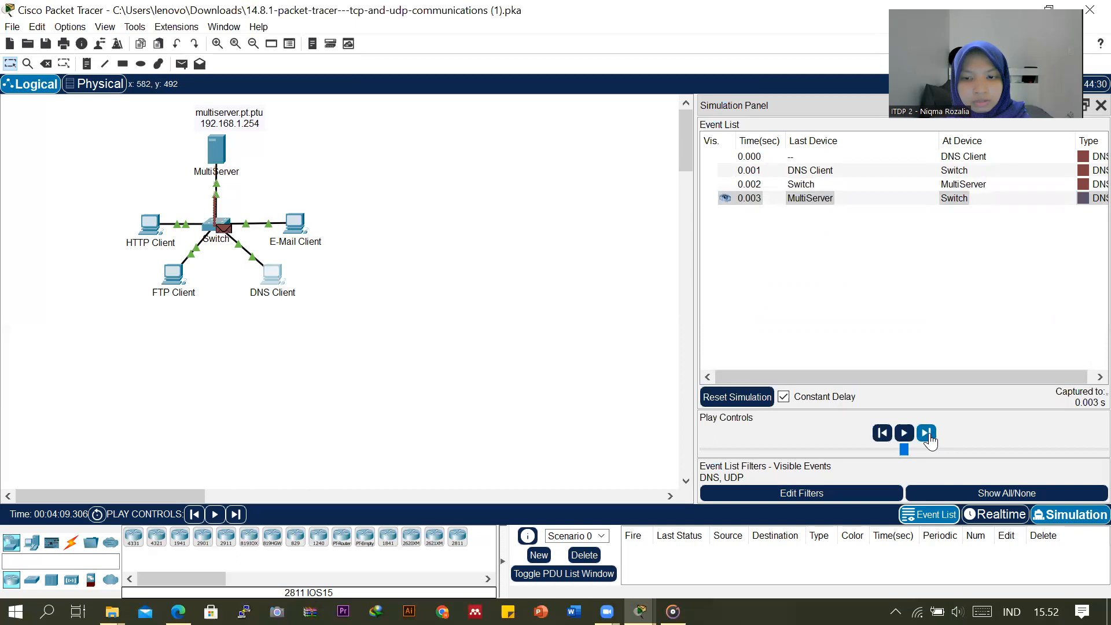
{"action": "left_click", "coordinate": [927, 434]}
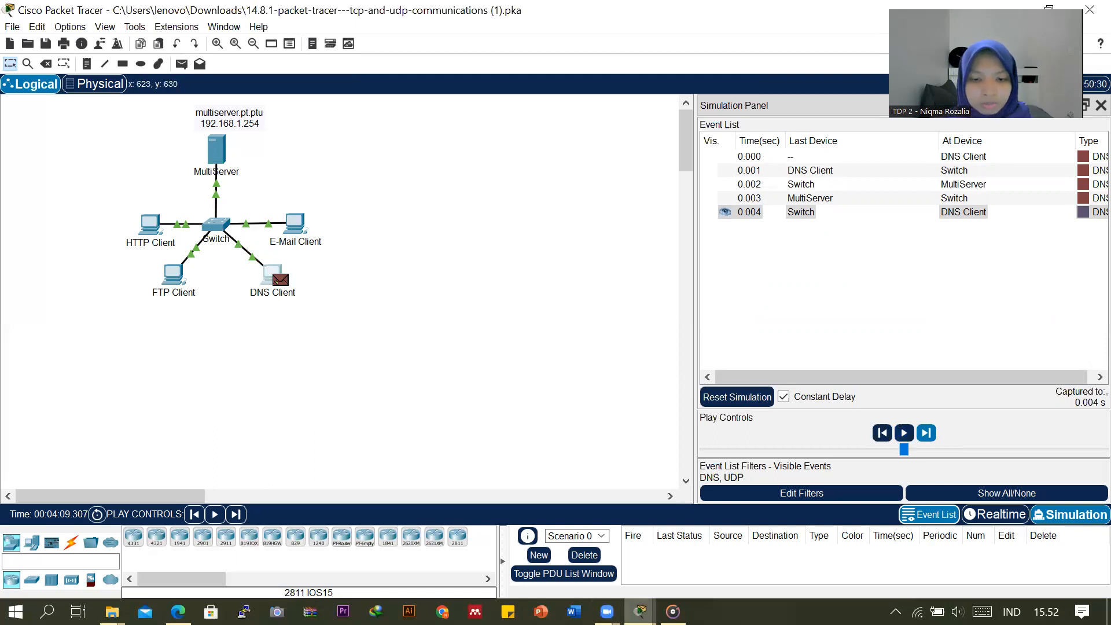
Step: Open the PDU returned to the DNS Client and examine the UDP ports in its inbound details
{"action": "mouse_move", "coordinate": [641, 612]}
{"action": "left_click", "coordinate": [628, 544]}
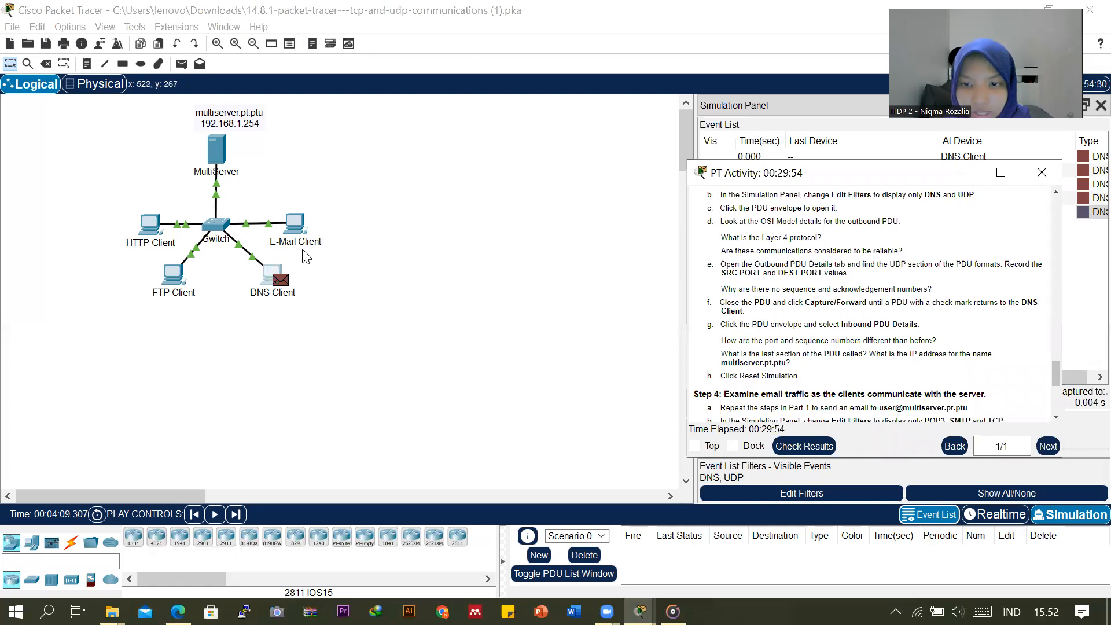
{"action": "left_click", "coordinate": [281, 282]}
{"action": "left_click", "coordinate": [466, 122]}
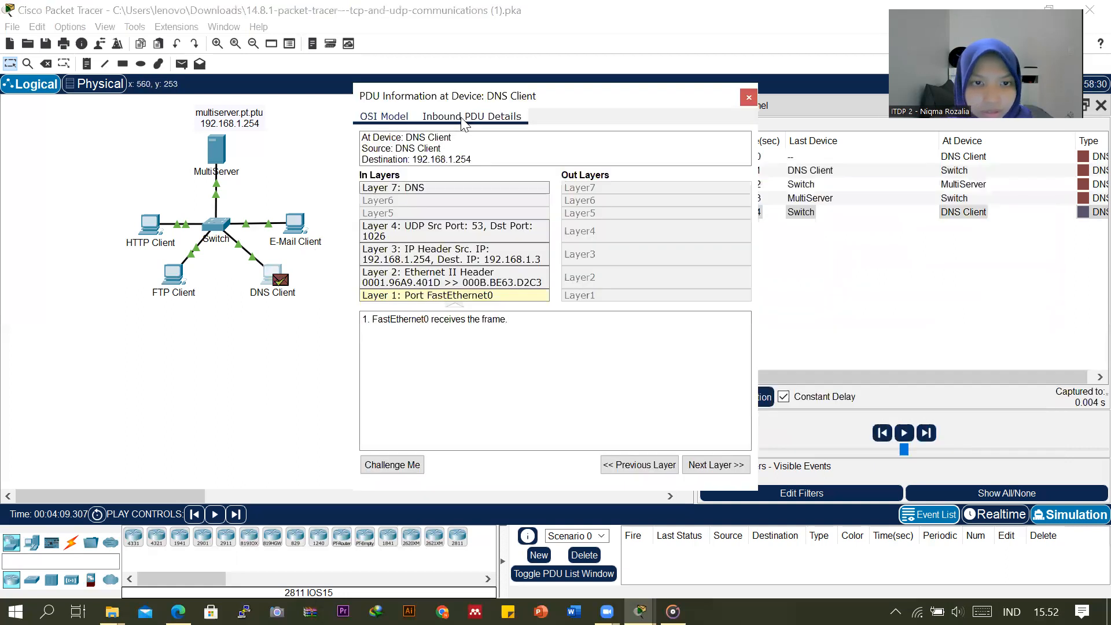
{"action": "scroll", "coordinate": [602, 400], "scroll_direction": "down", "scroll_amount": 5}
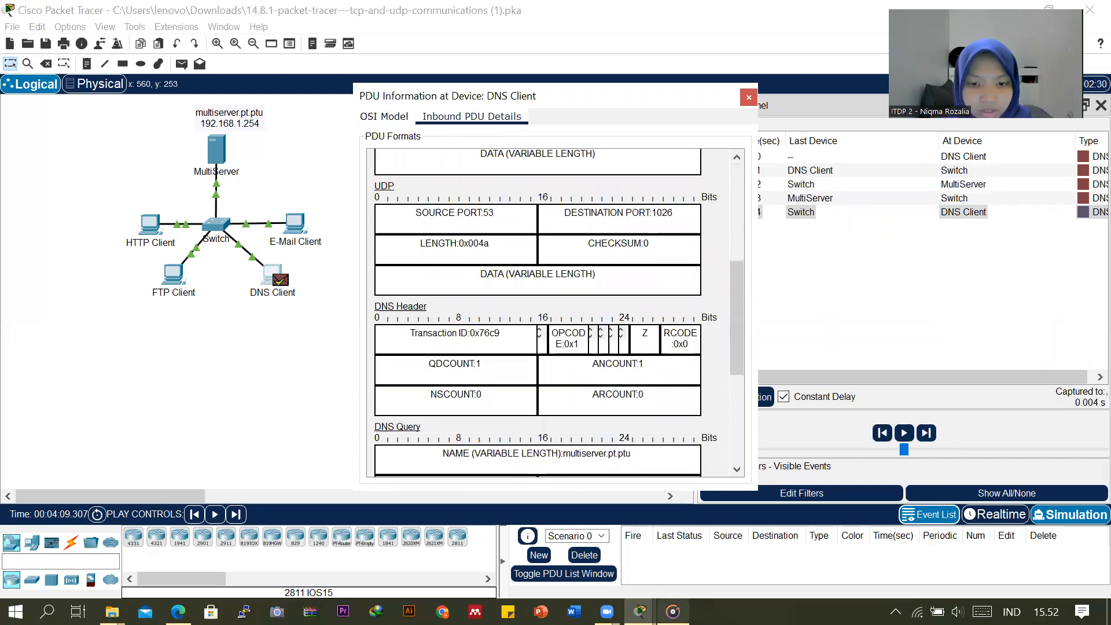
Step: Read the Step 3g questions and examine the last section of the inbound PDU for the IP address of multiserver.pt.ptu
{"action": "mouse_move", "coordinate": [641, 612]}
{"action": "left_click", "coordinate": [663, 569]}
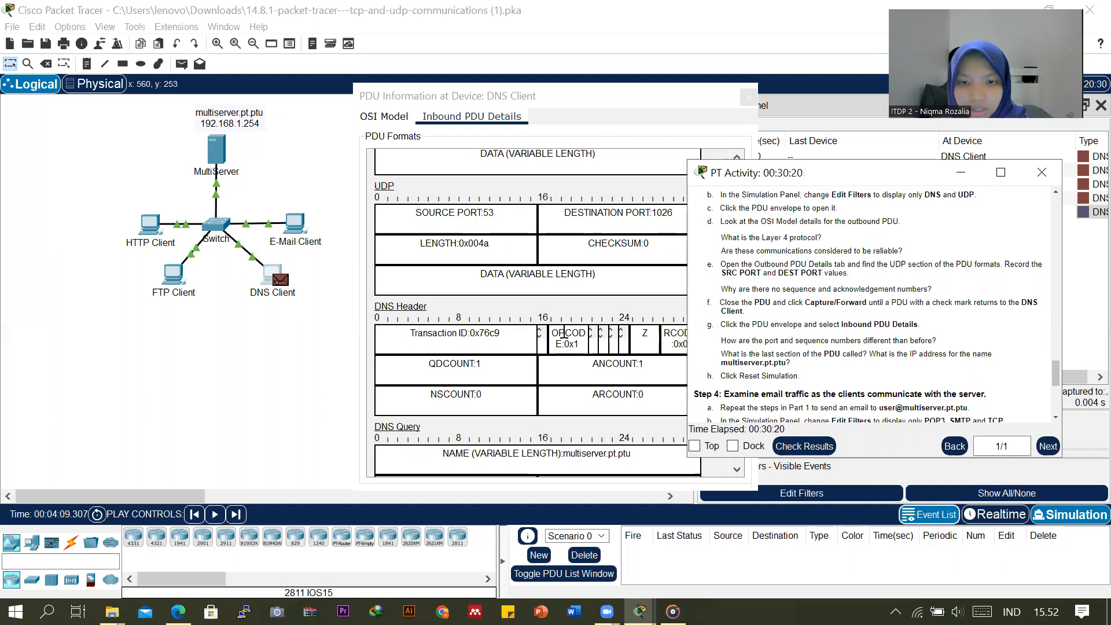
{"action": "scroll", "coordinate": [564, 335], "scroll_direction": "down", "scroll_amount": 1}
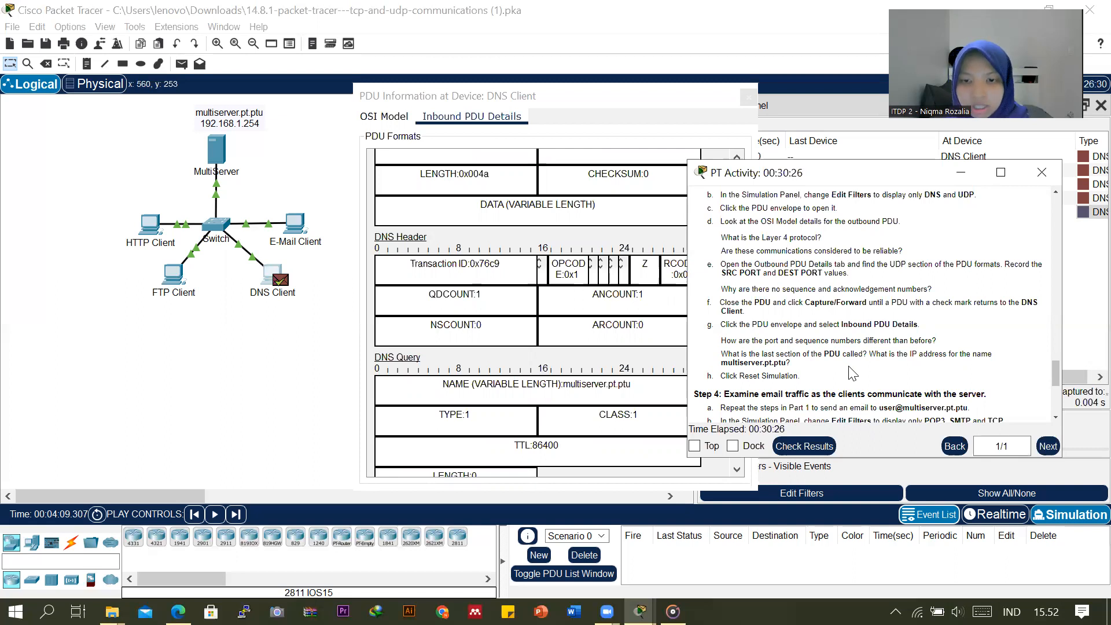
{"action": "scroll", "coordinate": [492, 412], "scroll_direction": "down", "scroll_amount": 2}
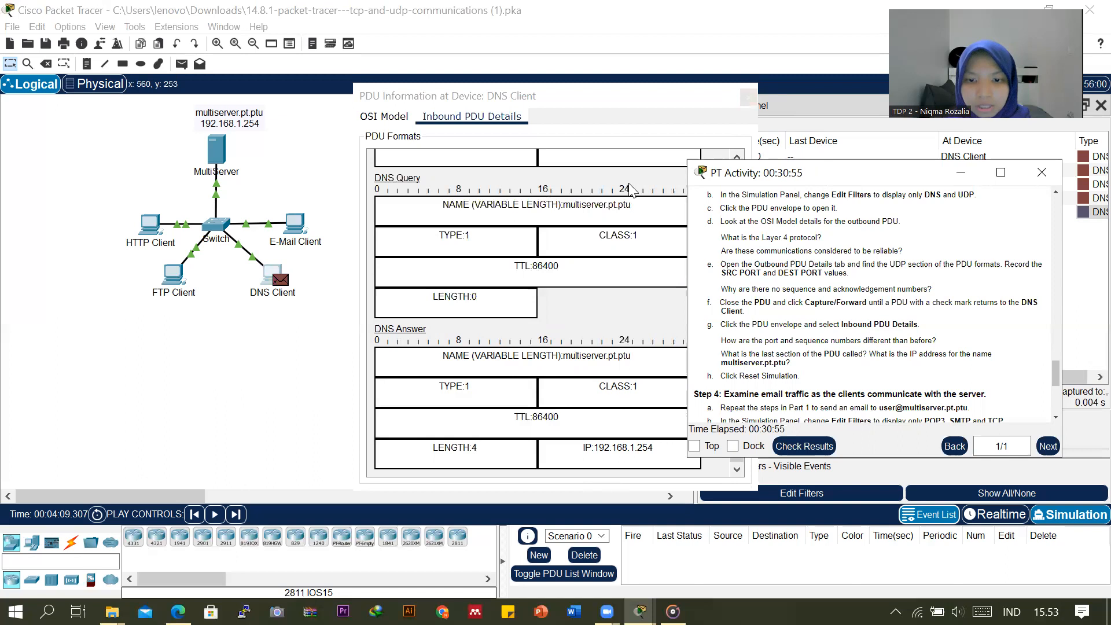
Step: Minimize the instructions and reset the simulation
{"action": "left_click_drag", "start_coordinate": [787, 177], "coordinate": [401, 183]}
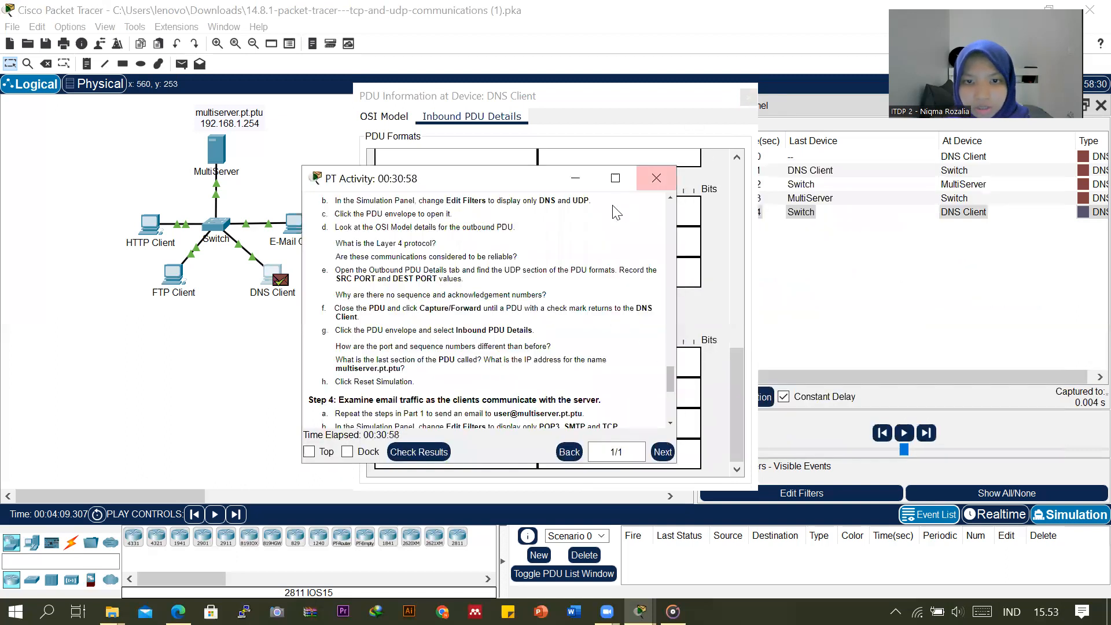
{"action": "left_click", "coordinate": [575, 177]}
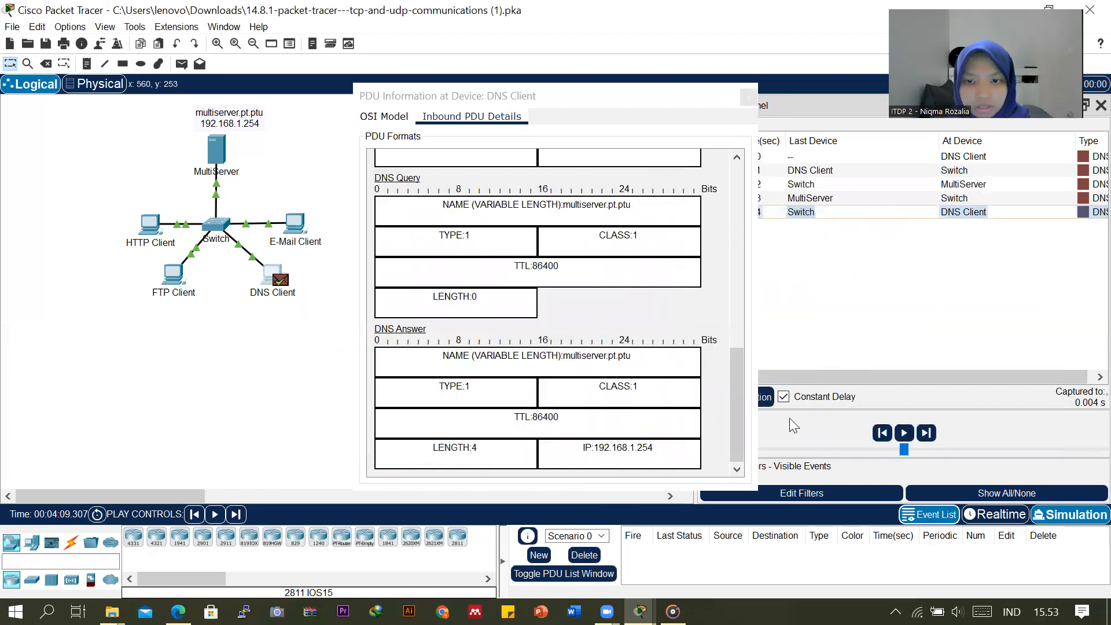
{"action": "left_click", "coordinate": [766, 397]}
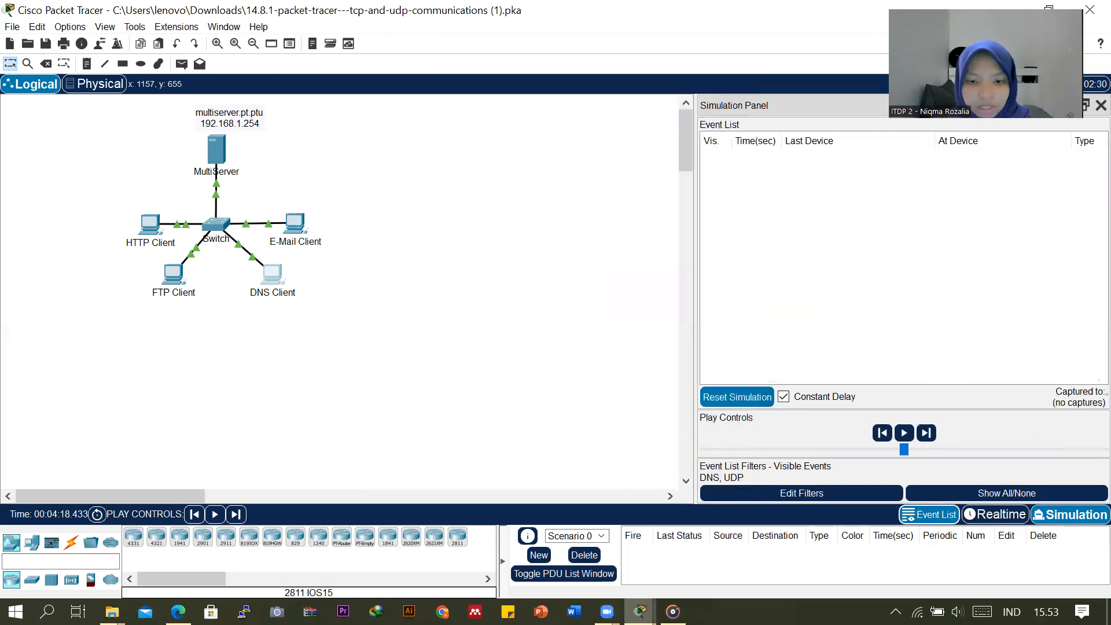
Step: Read the Step 4 email traffic instructions and look up the Part 1 steps for generating email traffic
{"action": "mouse_move", "coordinate": [640, 612]}
{"action": "left_click", "coordinate": [638, 525]}
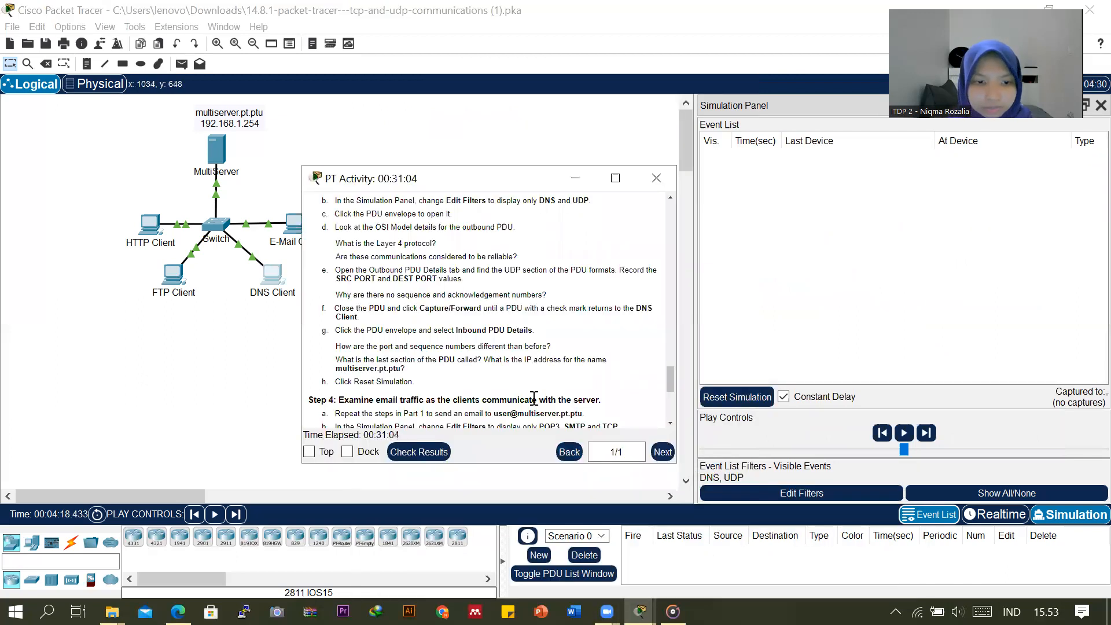
{"action": "scroll", "coordinate": [528, 399], "scroll_direction": "down", "scroll_amount": 3}
{"action": "scroll", "coordinate": [528, 397], "scroll_direction": "down", "scroll_amount": 4}
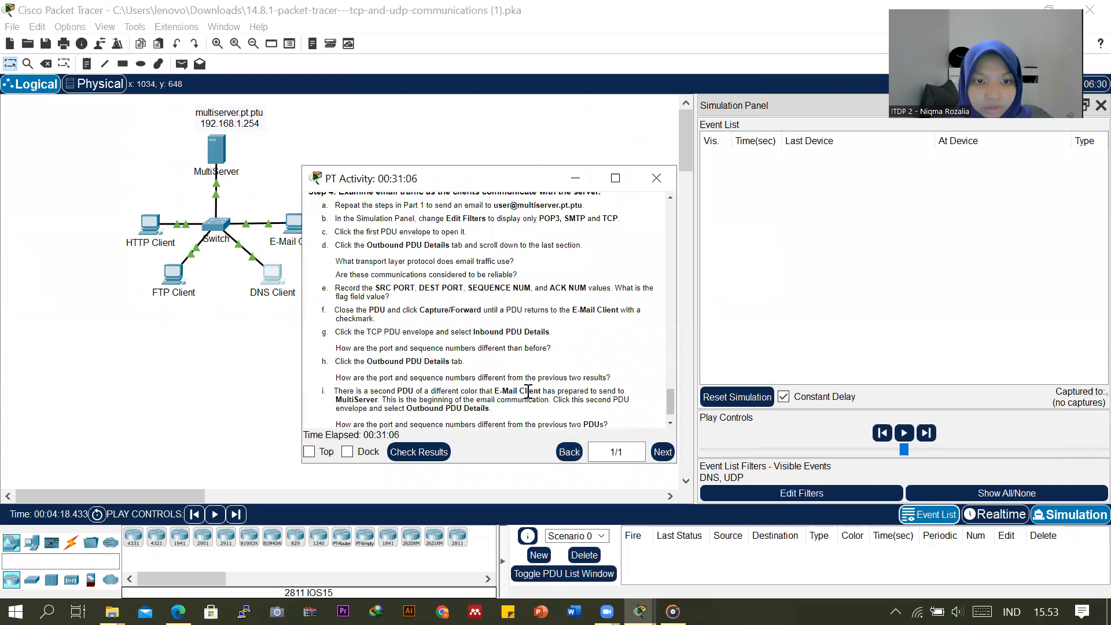
{"action": "scroll", "coordinate": [527, 390], "scroll_direction": "up", "scroll_amount": 2}
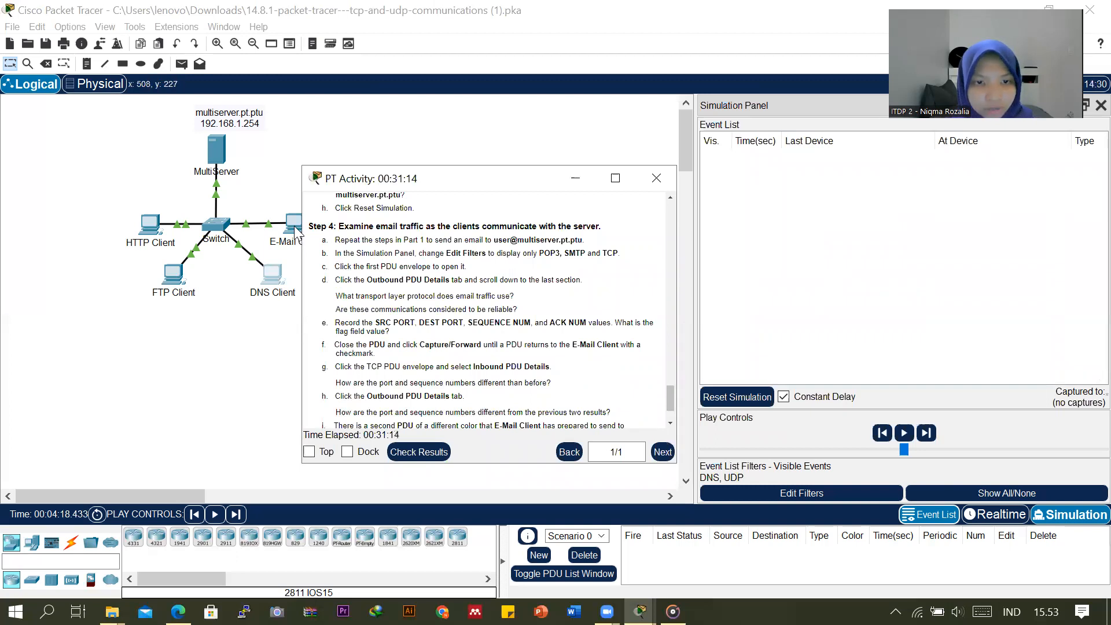
{"action": "left_click_drag", "start_coordinate": [674, 401], "coordinate": [655, 270]}
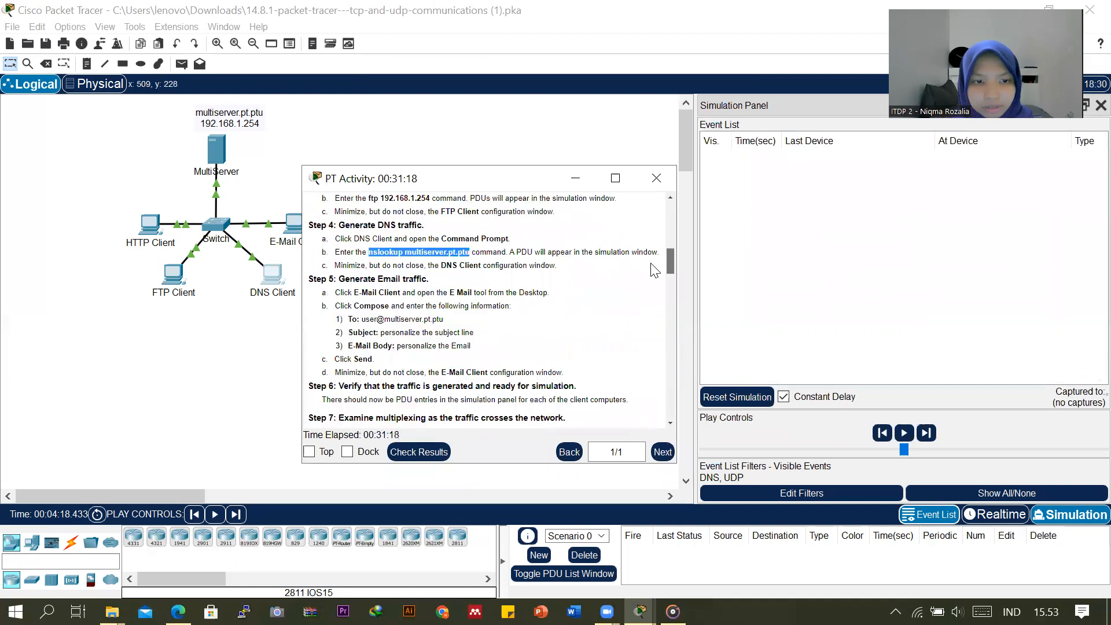
{"action": "scroll", "coordinate": [655, 270], "scroll_direction": "down", "scroll_amount": 1}
{"action": "left_click_drag", "start_coordinate": [528, 180], "coordinate": [687, 118]}
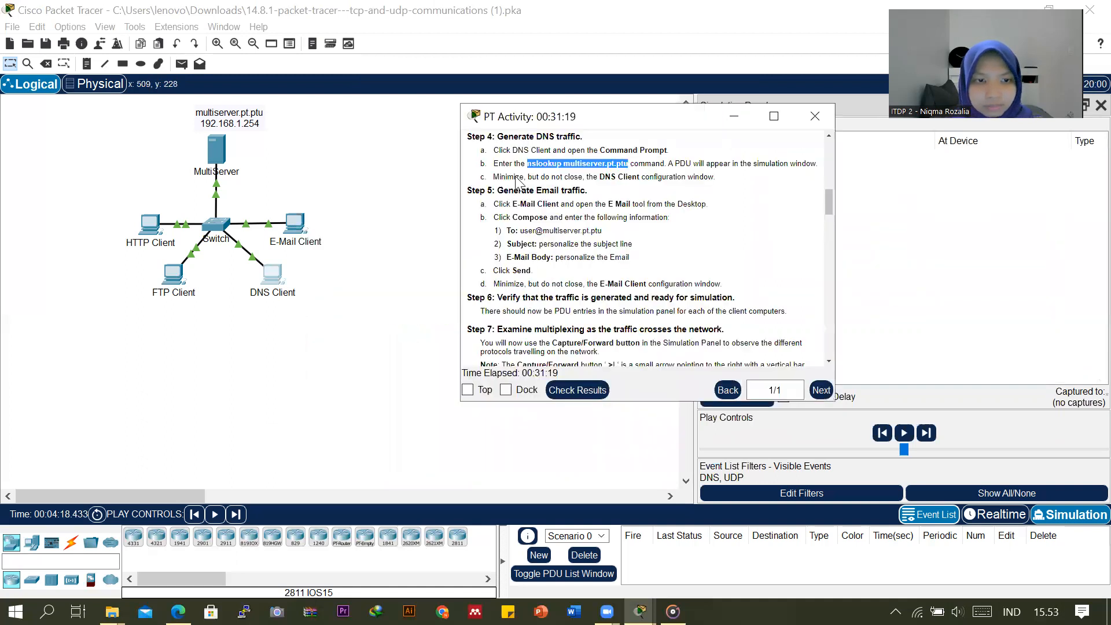
Step: Open the Email tool on the E-Mail Client and start composing a new message
{"action": "left_click", "coordinate": [304, 243]}
{"action": "left_click", "coordinate": [295, 222]}
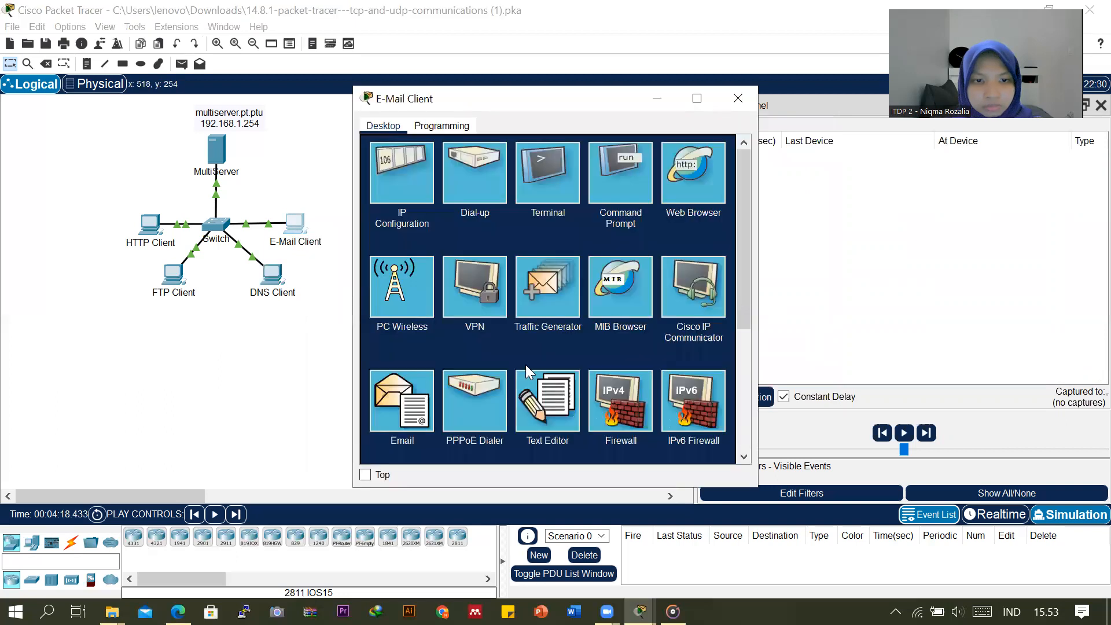
{"action": "left_click", "coordinate": [398, 404]}
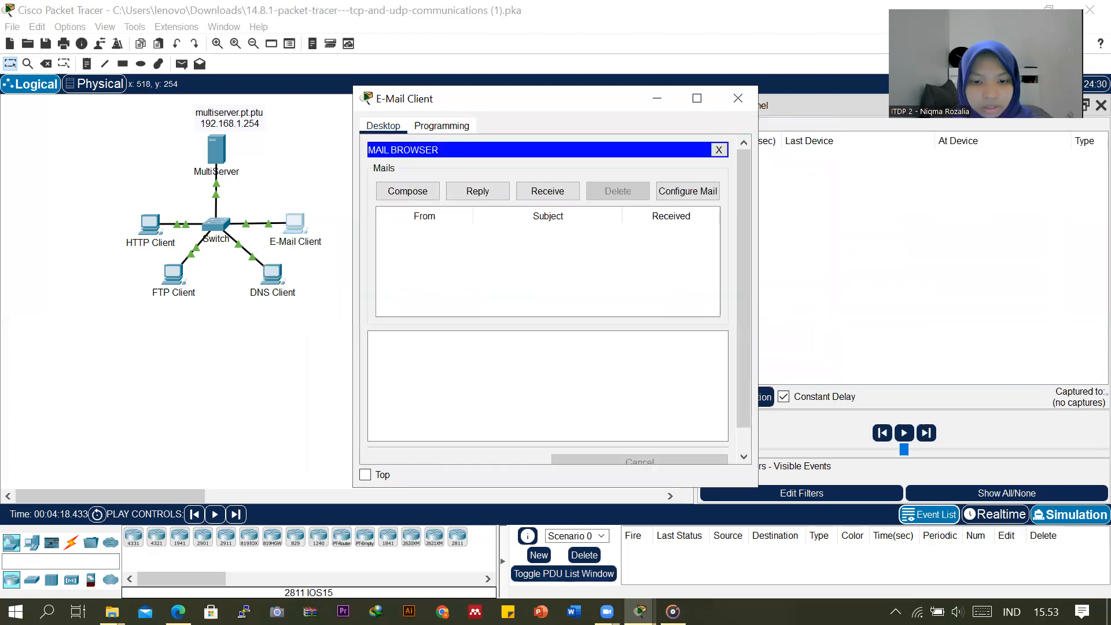
{"action": "mouse_move", "coordinate": [640, 612]}
{"action": "left_click", "coordinate": [578, 543]}
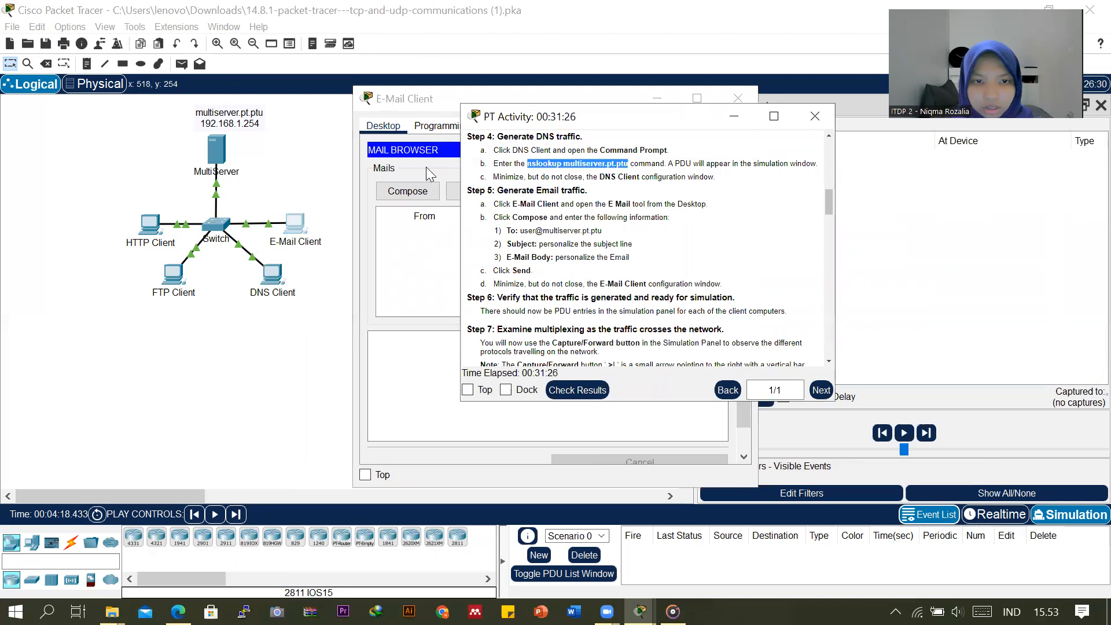
{"action": "left_click", "coordinate": [400, 196]}
{"action": "left_click", "coordinate": [401, 195]}
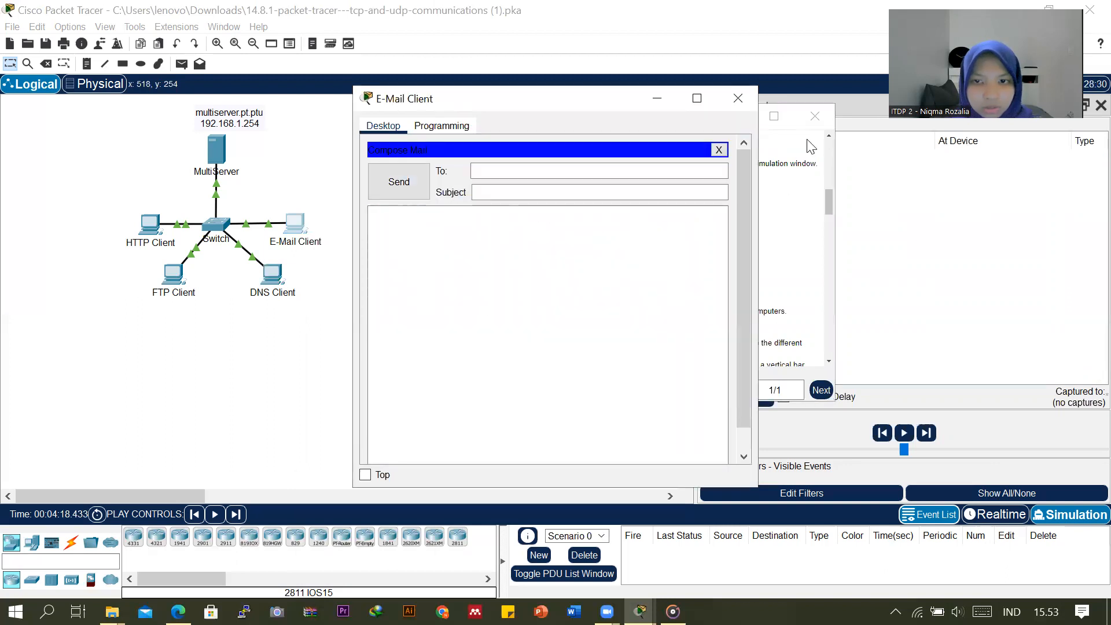
Step: Try to copy the recipient address from the Step 5 instructions into the message's To field
{"action": "left_click", "coordinate": [798, 197]}
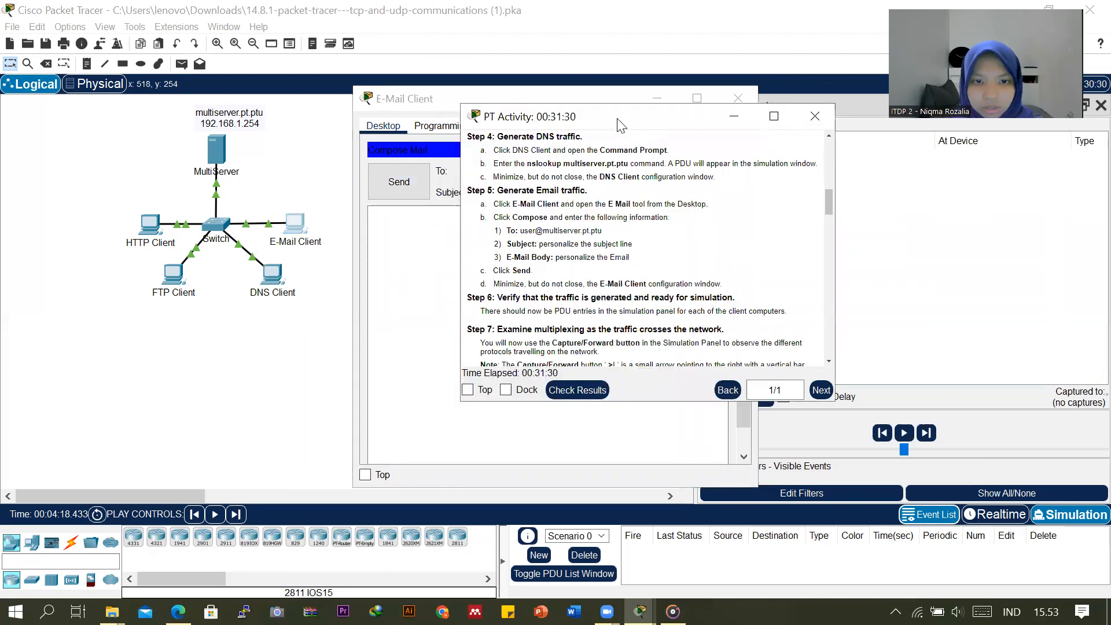
{"action": "left_click_drag", "start_coordinate": [797, 239], "coordinate": [876, 241]}
{"action": "right_click", "coordinate": [876, 246]}
{"action": "left_click", "coordinate": [908, 248]}
{"action": "left_click", "coordinate": [508, 172]}
{"action": "right_click", "coordinate": [509, 176]}
{"action": "left_click", "coordinate": [546, 266]}
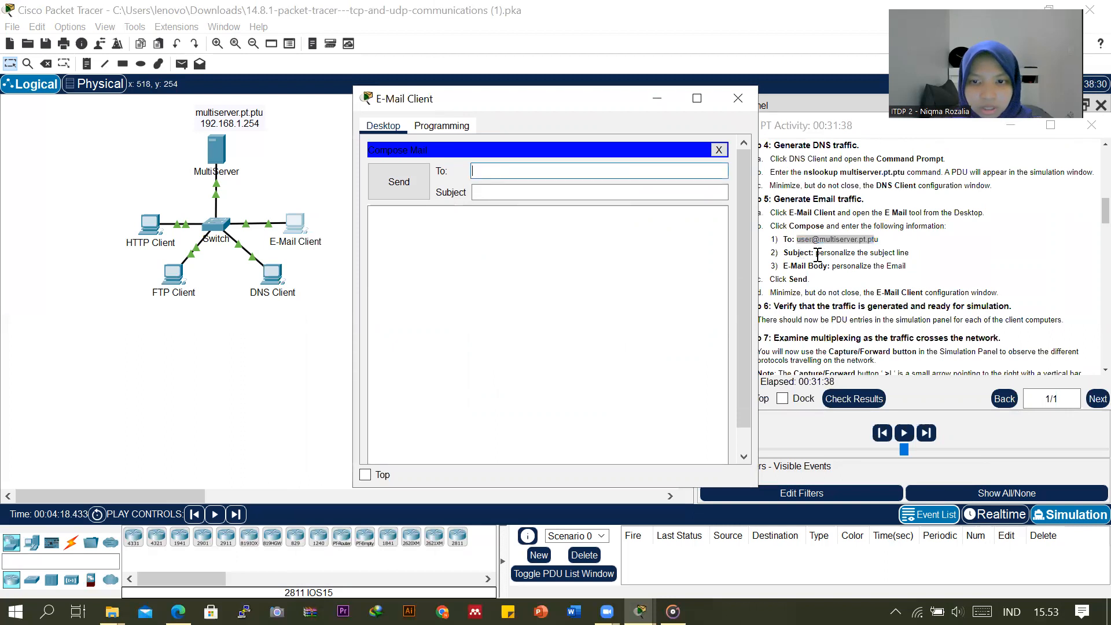
Step: Copy "personalize the subject line" from the instructions into the message's Subject field
{"action": "left_click", "coordinate": [858, 265]}
{"action": "left_click_drag", "start_coordinate": [817, 253], "coordinate": [907, 254]}
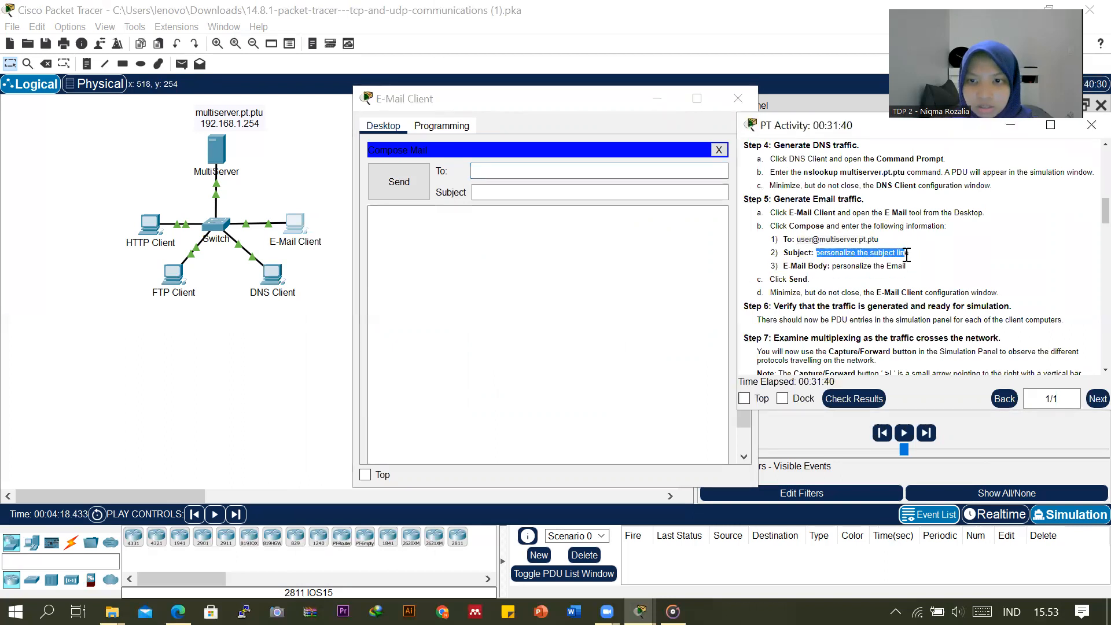
{"action": "right_click", "coordinate": [900, 253]}
{"action": "left_click", "coordinate": [926, 260]}
{"action": "left_click", "coordinate": [522, 173]}
{"action": "left_click", "coordinate": [528, 190]}
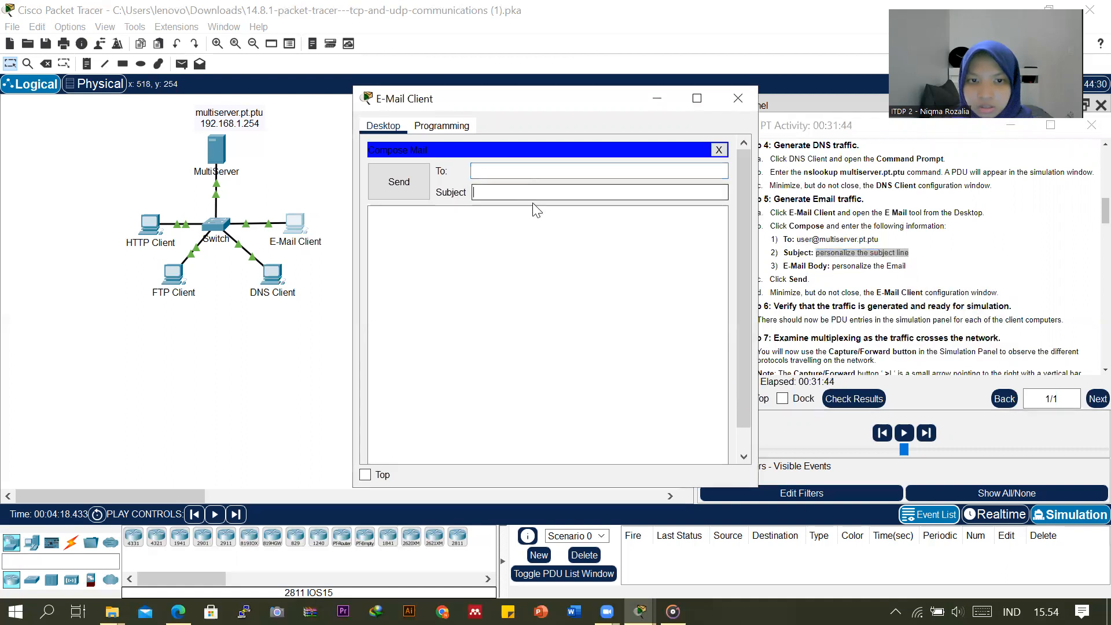
{"action": "right_click", "coordinate": [529, 191]}
{"action": "left_click", "coordinate": [565, 279]}
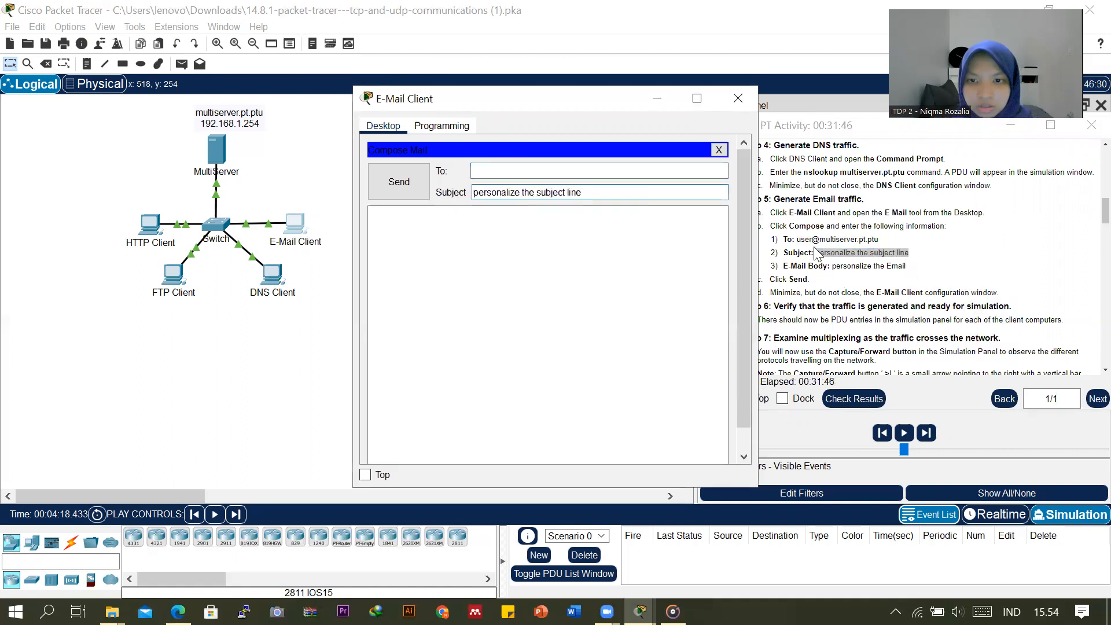
Step: Copy the recipient's e-mail address from the Step 5 instructions into the message's To field
{"action": "left_click_drag", "start_coordinate": [797, 239], "coordinate": [884, 249]}
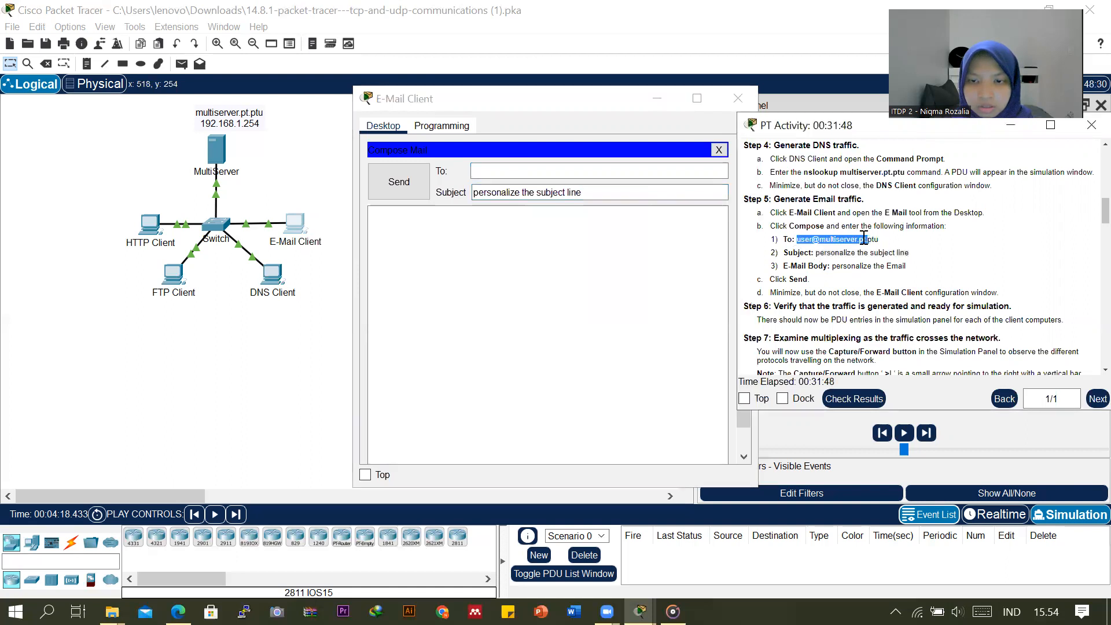
{"action": "right_click", "coordinate": [862, 238]}
{"action": "left_click", "coordinate": [814, 244]}
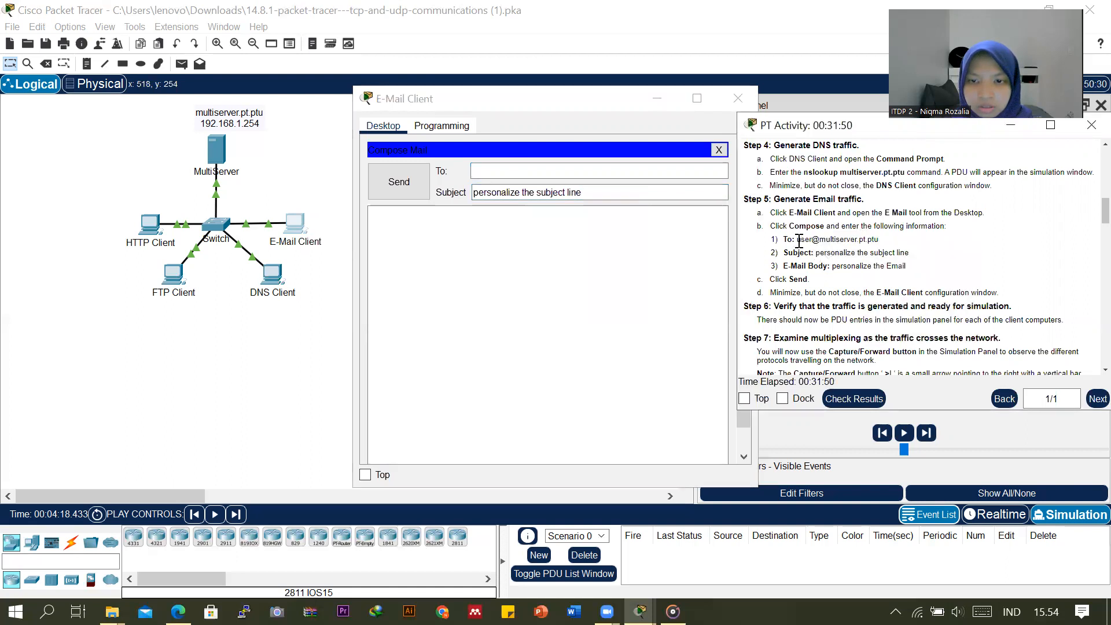
{"action": "left_click_drag", "start_coordinate": [798, 239], "coordinate": [884, 246]}
{"action": "right_click", "coordinate": [868, 239]}
{"action": "left_click", "coordinate": [885, 248]}
{"action": "left_click", "coordinate": [497, 171]}
{"action": "right_click", "coordinate": [503, 173]}
{"action": "left_click", "coordinate": [550, 261]}
Step: Copy "personalize the Email" into the message body, then send the email and minimize the E-Mail Client
{"action": "left_click_drag", "start_coordinate": [834, 267], "coordinate": [907, 269]}
{"action": "right_click", "coordinate": [892, 266]}
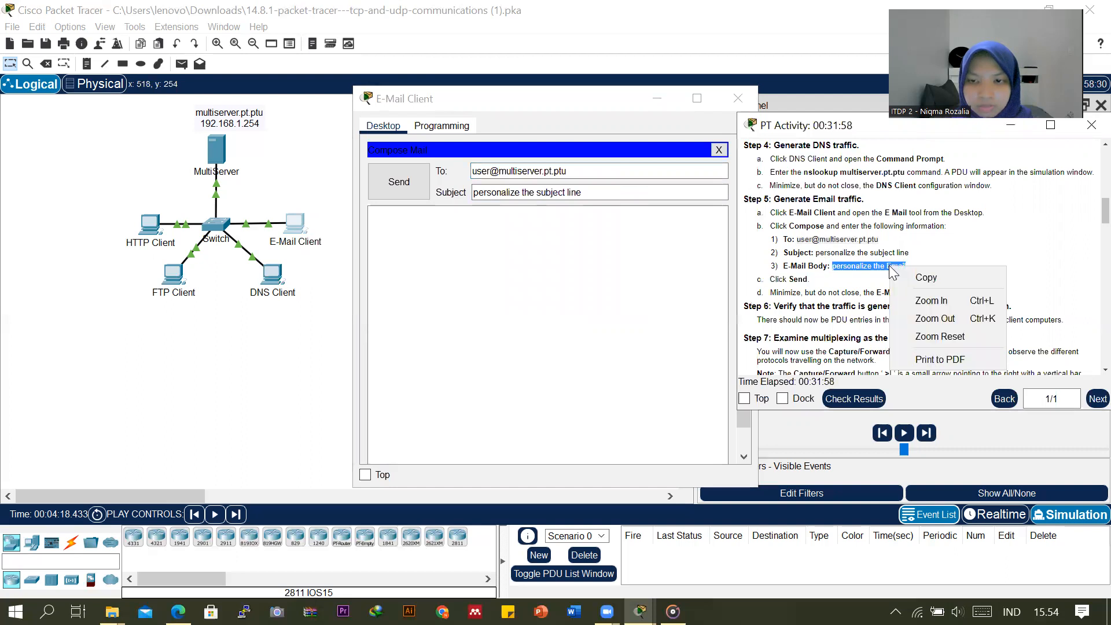
{"action": "left_click", "coordinate": [899, 274]}
{"action": "left_click", "coordinate": [481, 232]}
{"action": "right_click", "coordinate": [480, 233]}
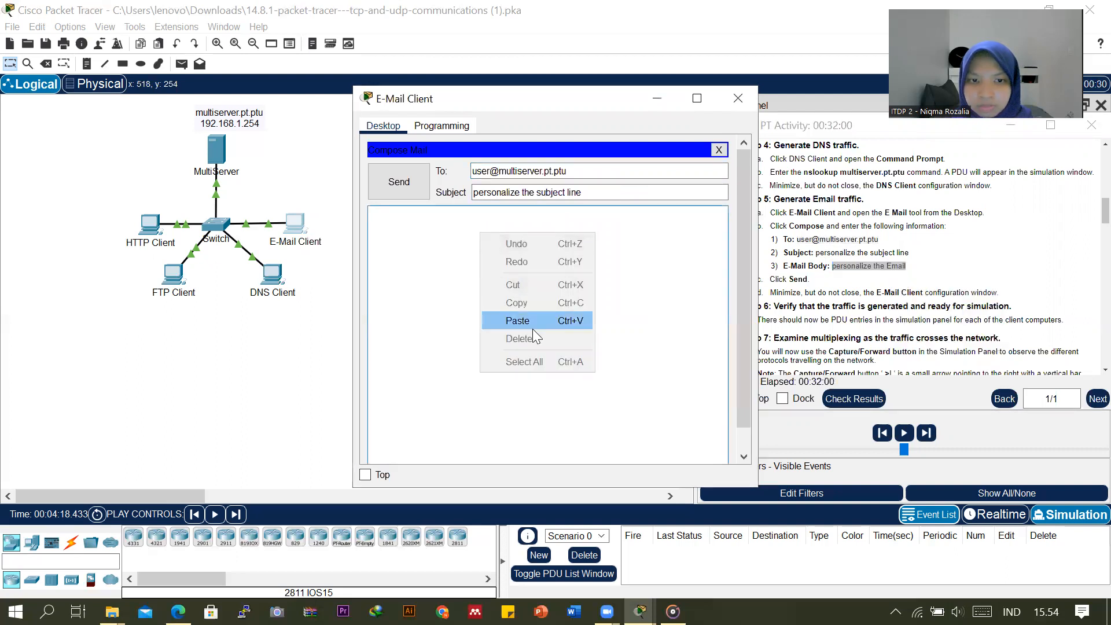
{"action": "left_click", "coordinate": [533, 318]}
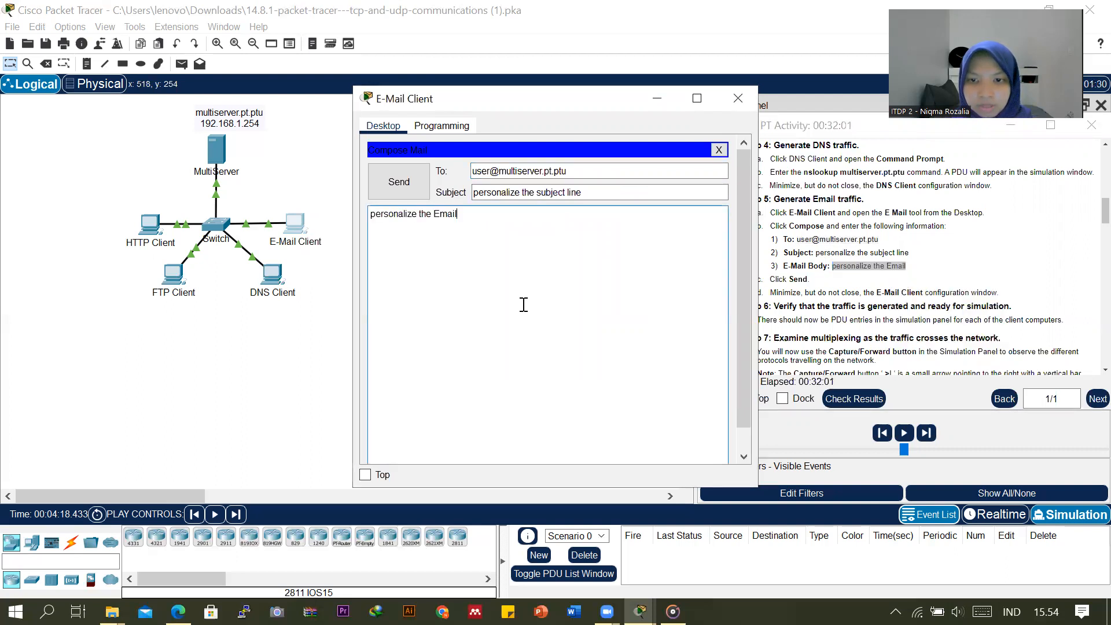
{"action": "left_click", "coordinate": [405, 181]}
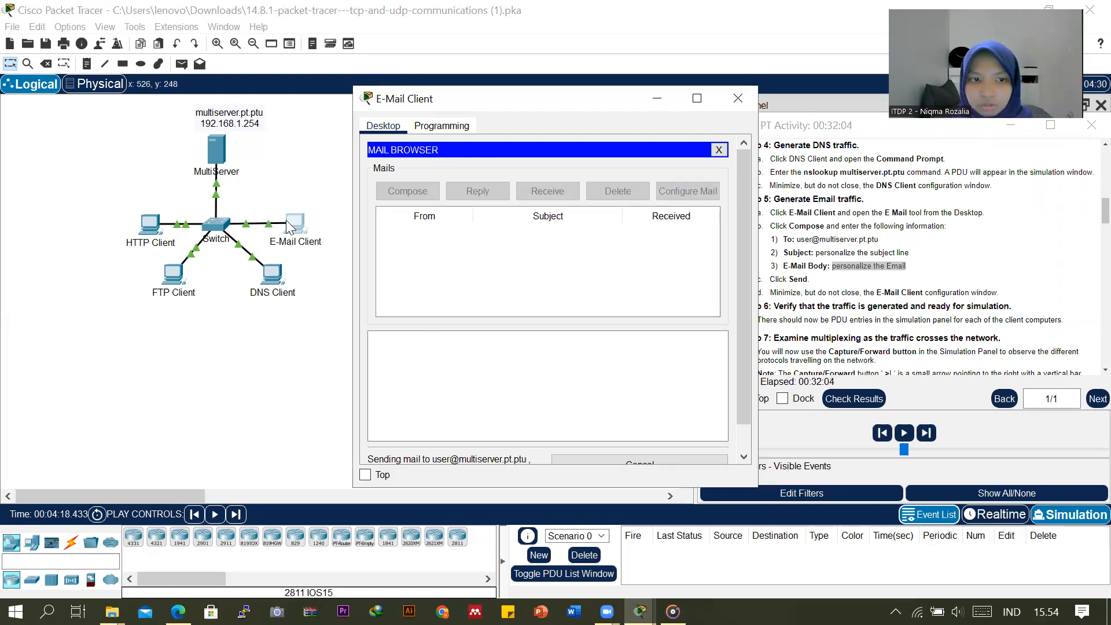
{"action": "left_click", "coordinate": [658, 99]}
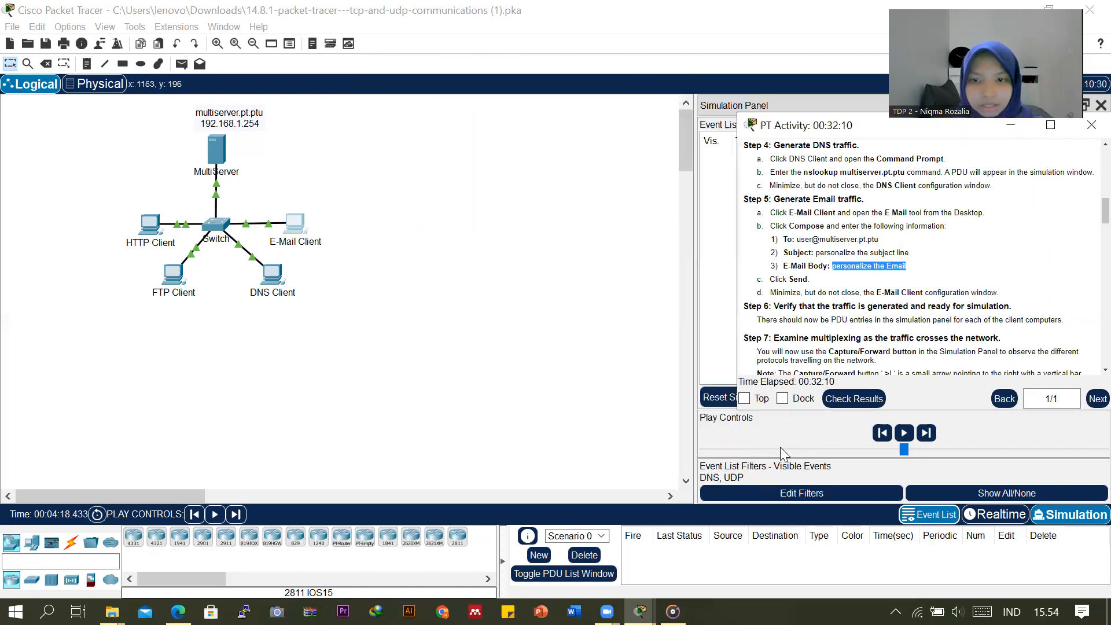
Step: Open the event filter settings, consult the Step 4 instructions for the required protocols, and deselect all visible event types
{"action": "scroll", "coordinate": [871, 316], "scroll_direction": "down", "scroll_amount": 15}
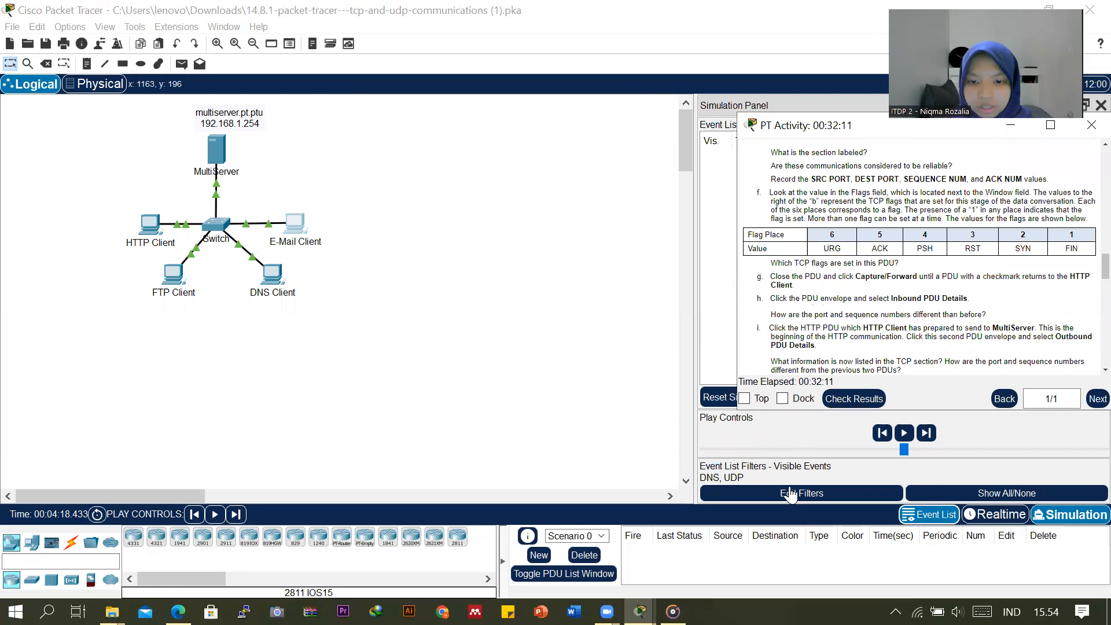
{"action": "left_click", "coordinate": [805, 416]}
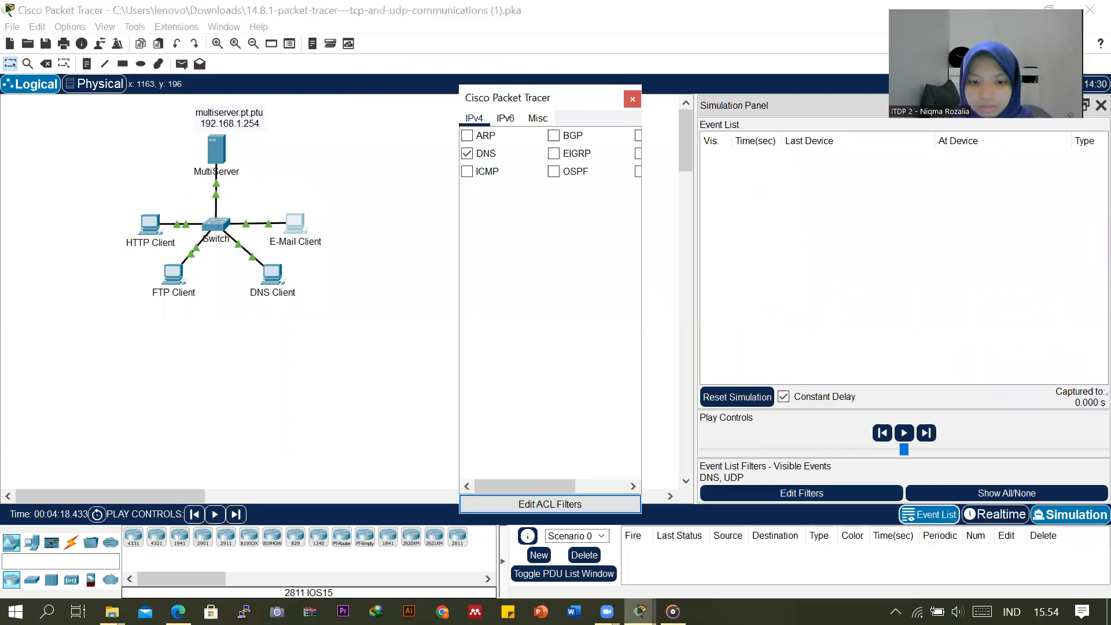
{"action": "mouse_move", "coordinate": [641, 612]}
{"action": "left_click", "coordinate": [638, 553]}
{"action": "scroll", "coordinate": [857, 319], "scroll_direction": "down", "scroll_amount": 5}
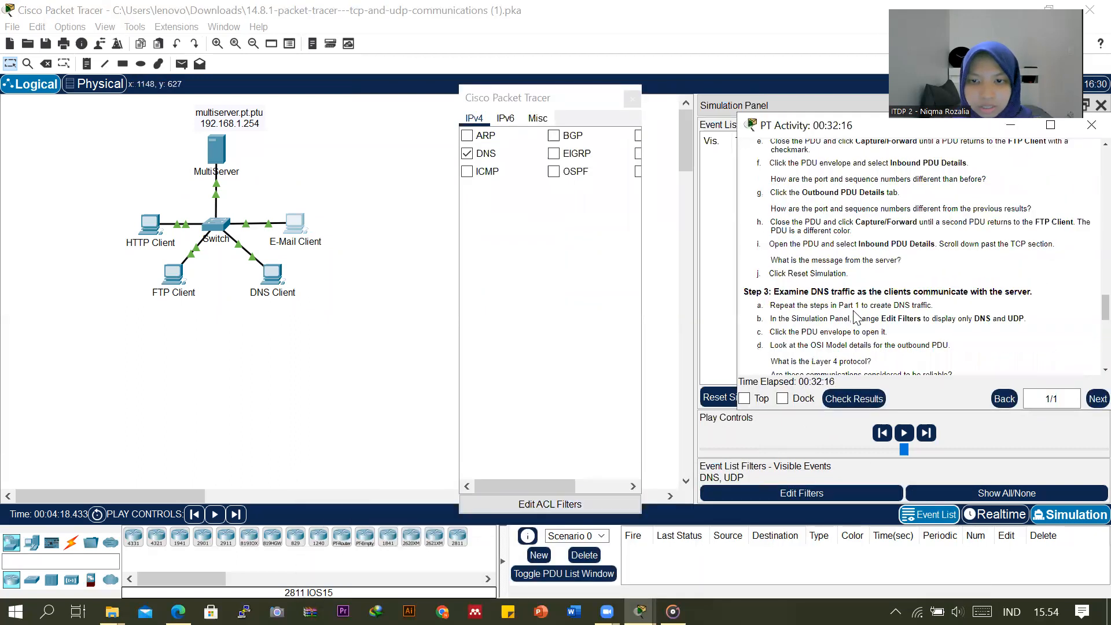
{"action": "scroll", "coordinate": [857, 317], "scroll_direction": "down", "scroll_amount": 5}
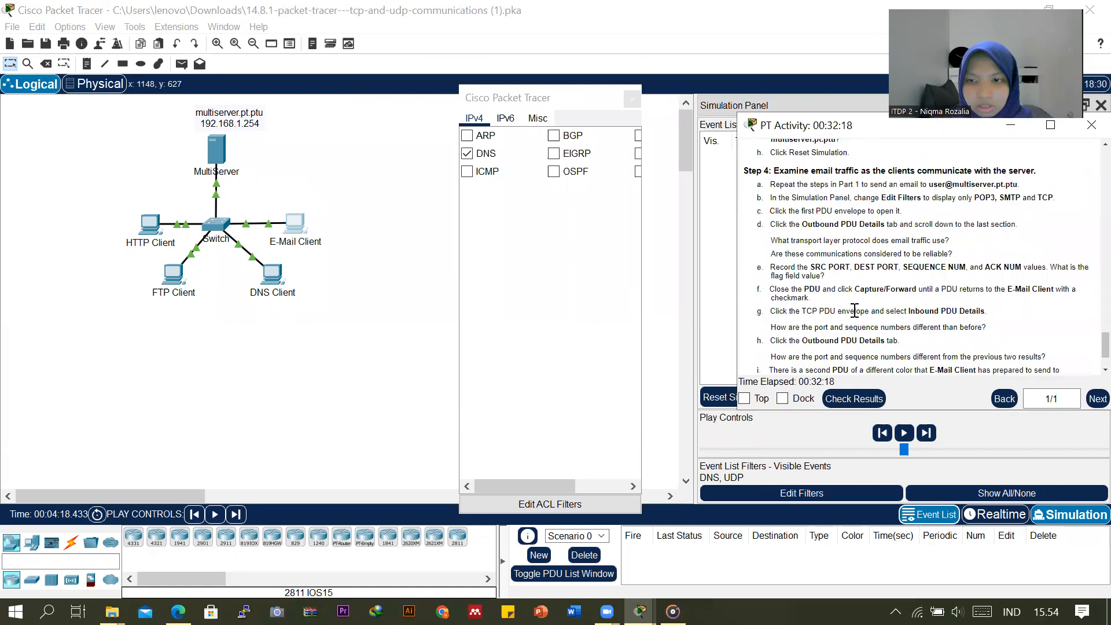
{"action": "left_click", "coordinate": [932, 497]}
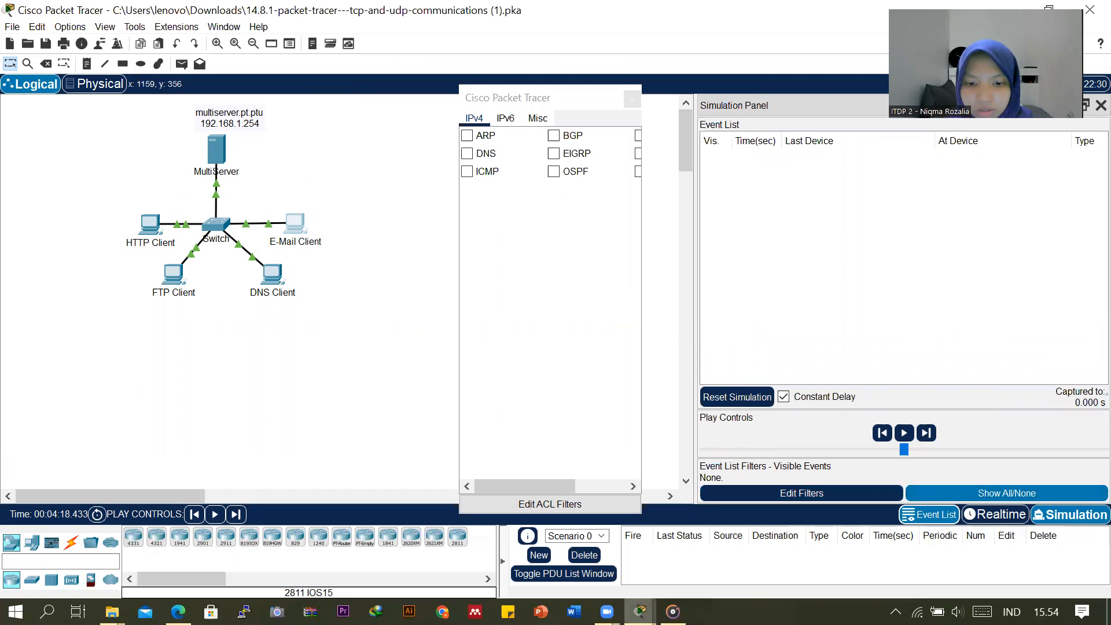
Step: Enable the TCP and POP3 filters among the miscellaneous protocols, as listed in the Step 4 instructions
{"action": "mouse_move", "coordinate": [640, 612]}
{"action": "left_click", "coordinate": [560, 542]}
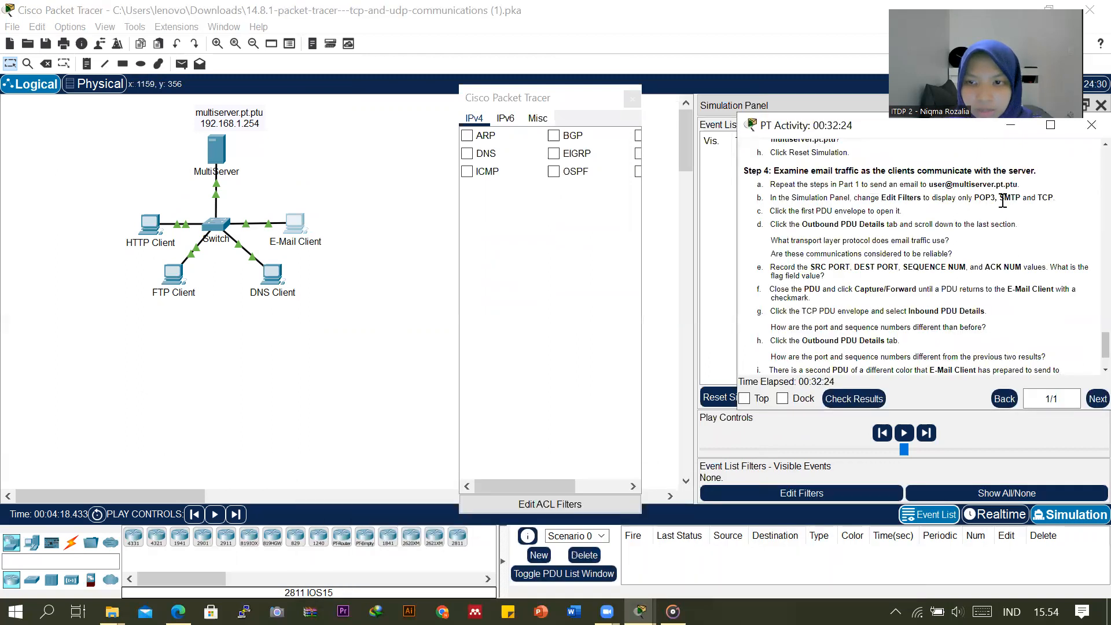
{"action": "left_click", "coordinate": [506, 118]}
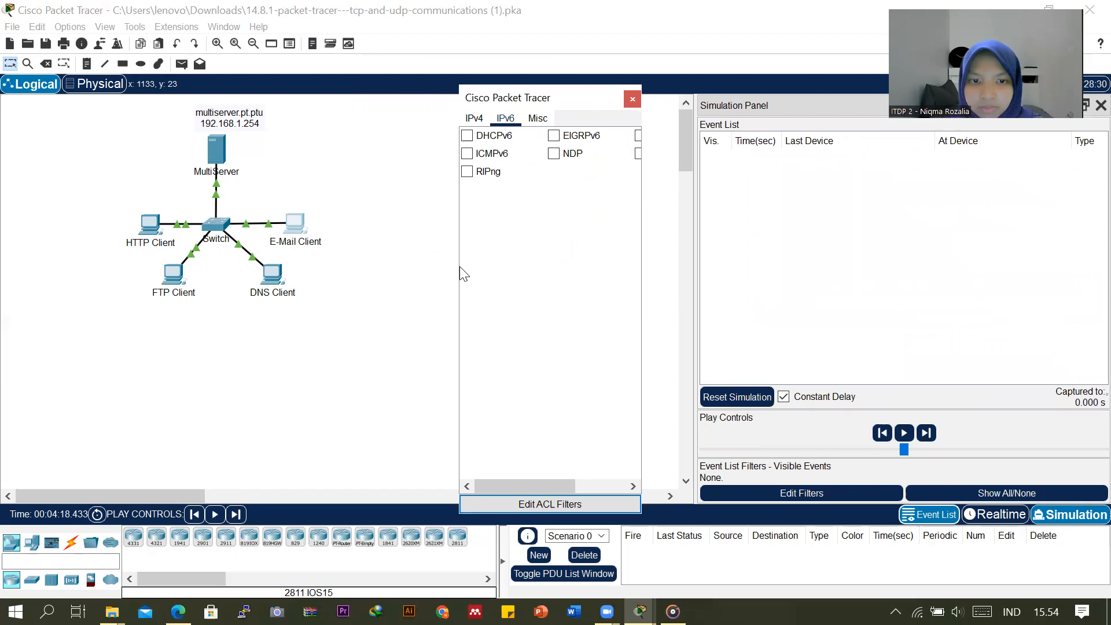
{"action": "left_click", "coordinate": [536, 119]}
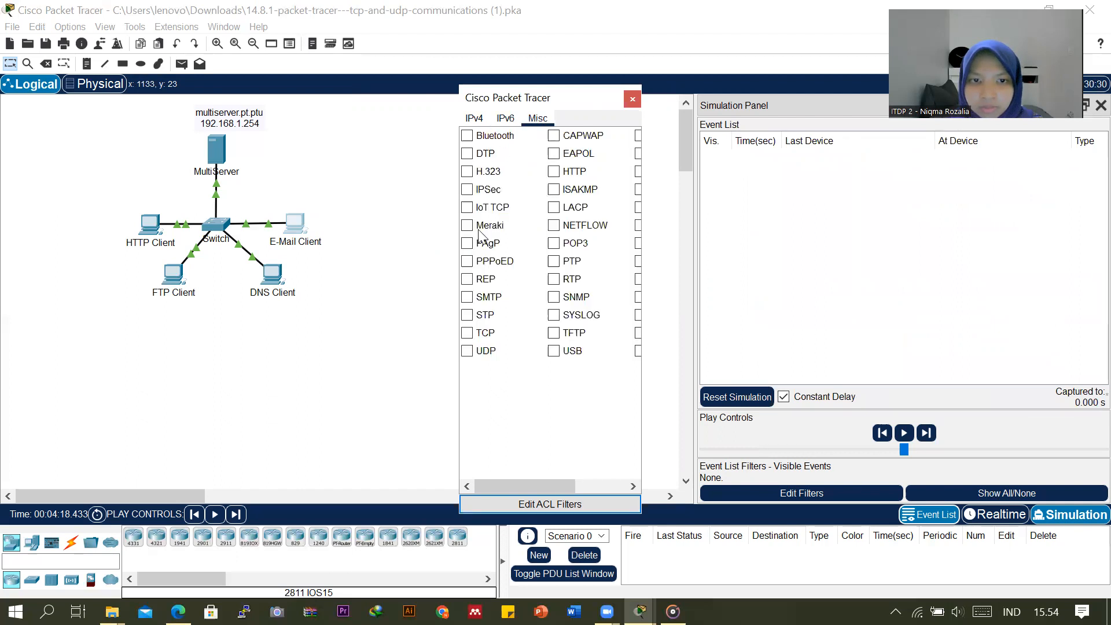
{"action": "left_click_drag", "start_coordinate": [456, 256], "coordinate": [228, 258]}
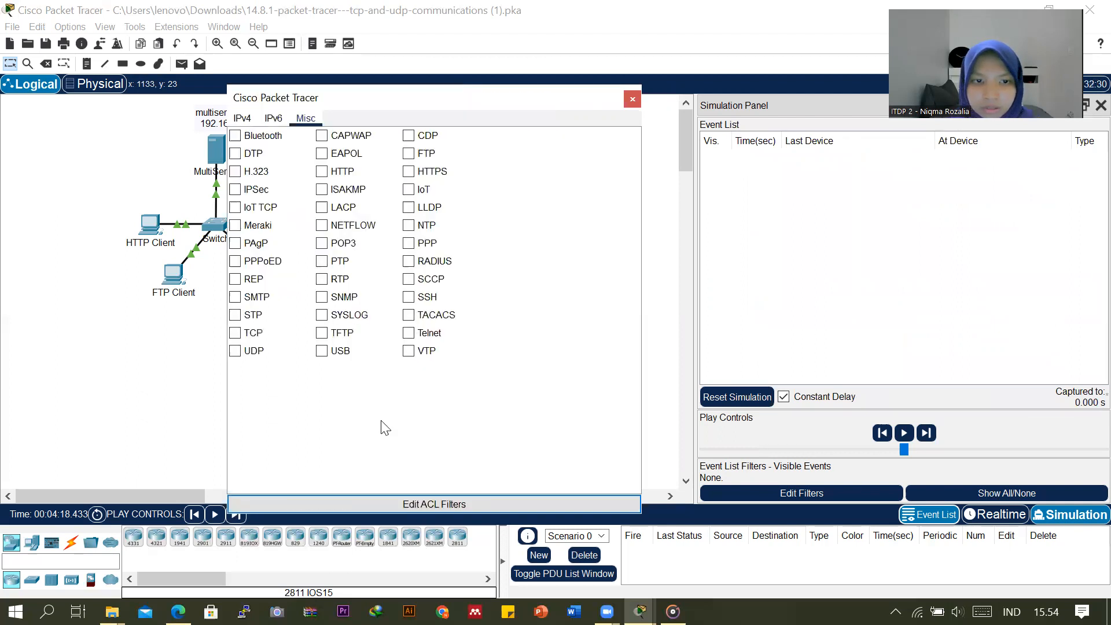
{"action": "mouse_move", "coordinate": [640, 612]}
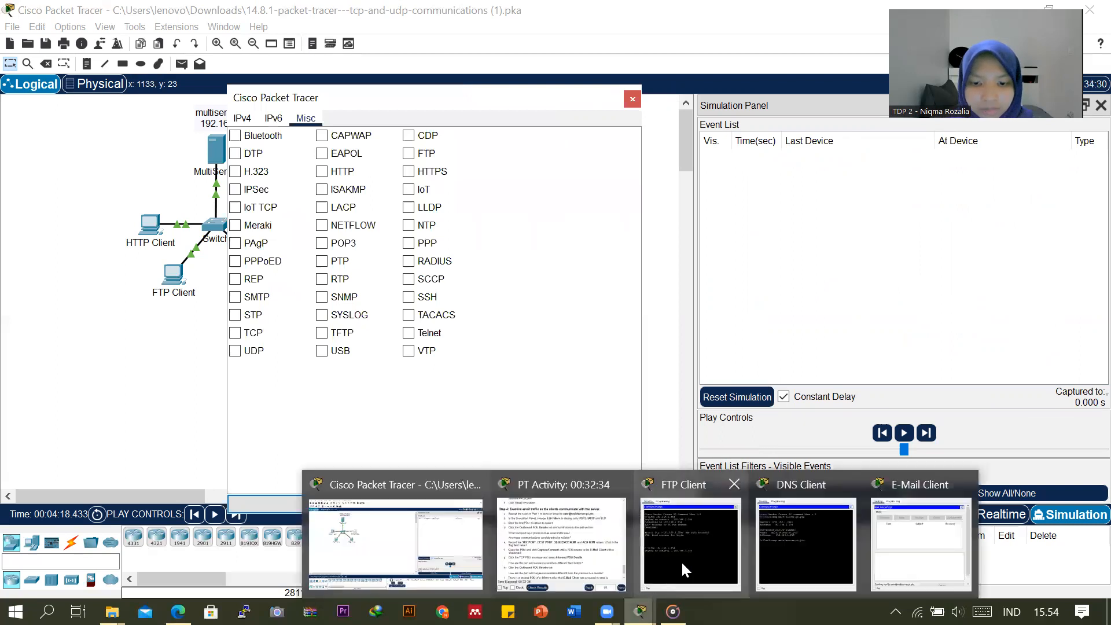
{"action": "left_click", "coordinate": [565, 536]}
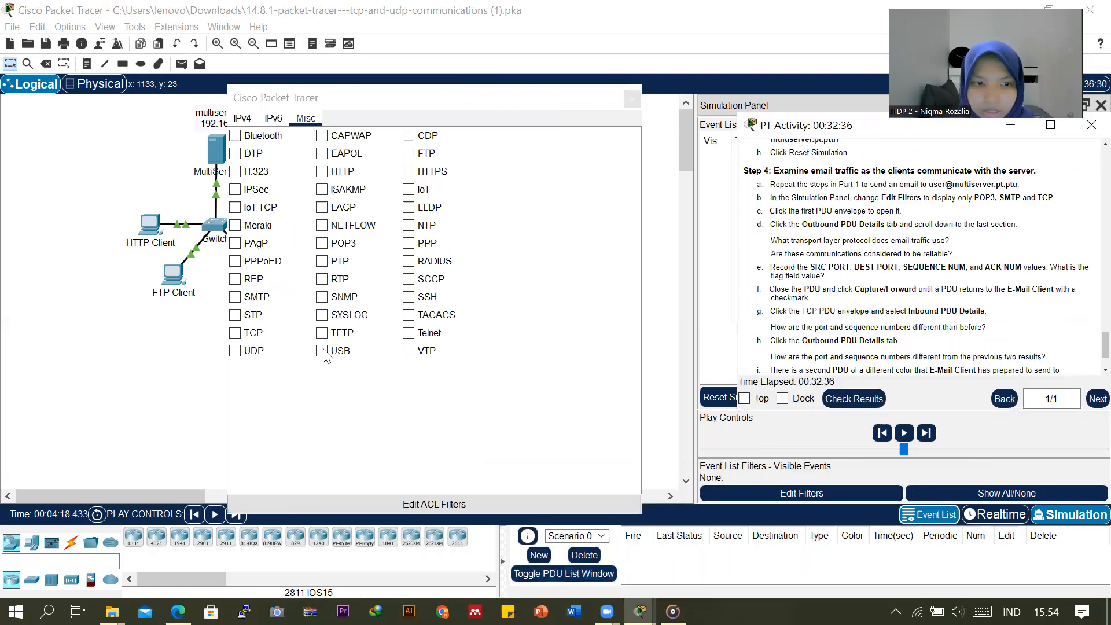
{"action": "left_click", "coordinate": [255, 335]}
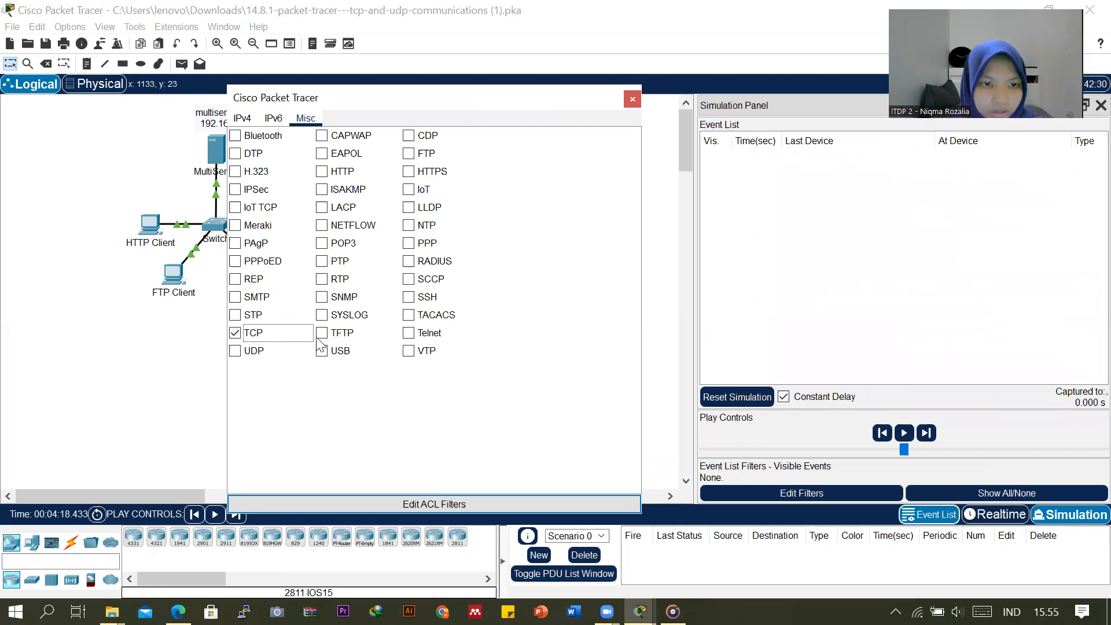
{"action": "left_click", "coordinate": [344, 241]}
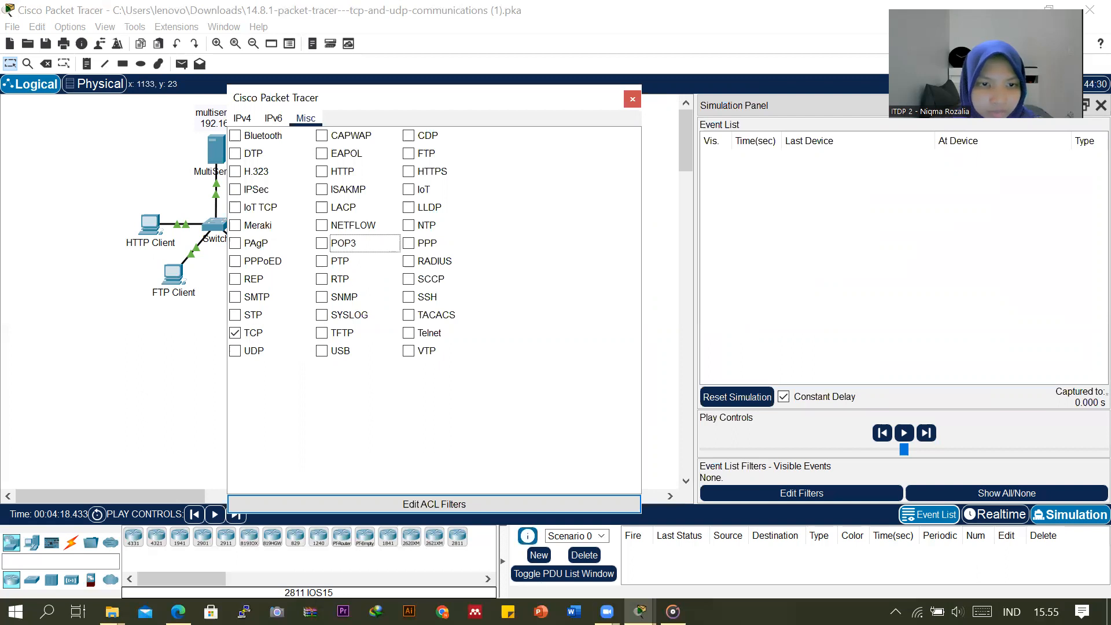
{"action": "left_click", "coordinate": [323, 244]}
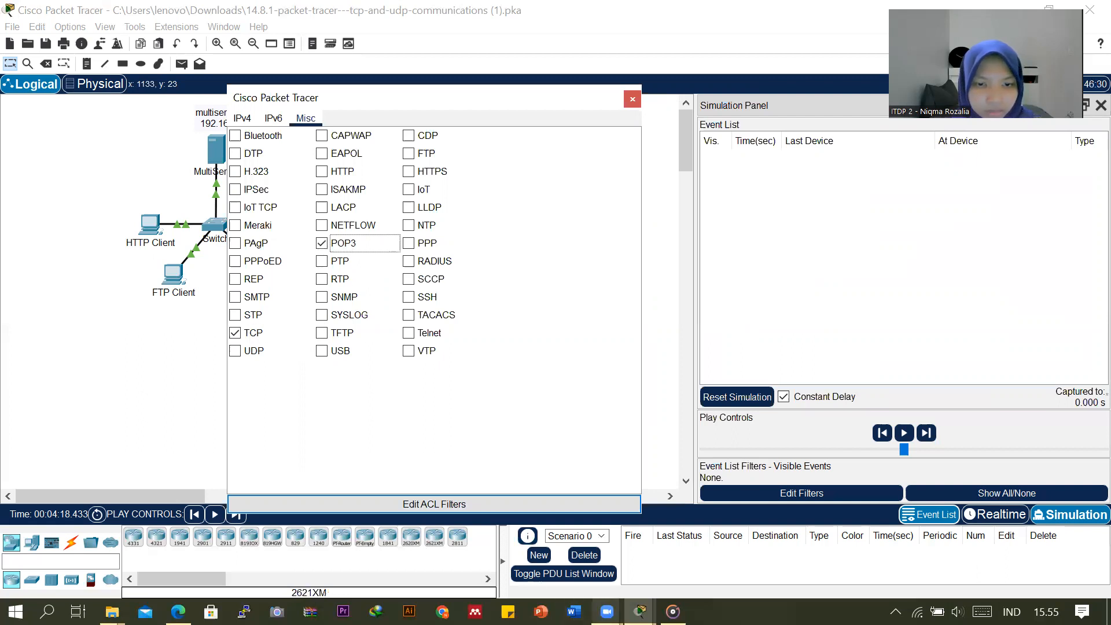
Step: Recheck the required protocols in Step 4, enable the SMTP filter, and close the filter settings
{"action": "mouse_move", "coordinate": [640, 612]}
{"action": "left_click", "coordinate": [594, 547]}
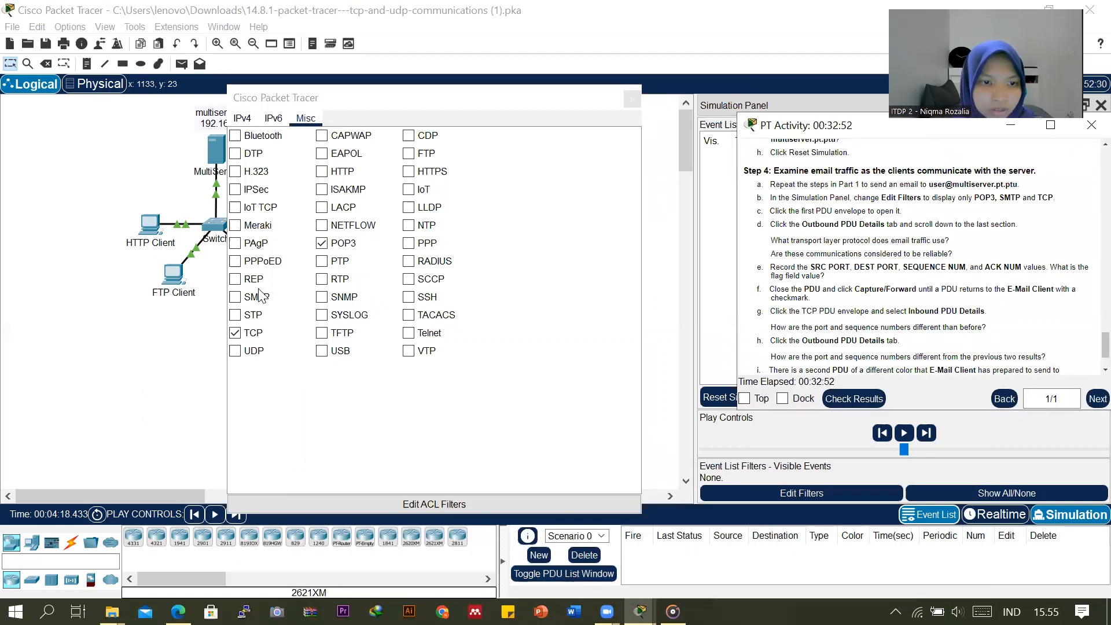
{"action": "left_click", "coordinate": [241, 300]}
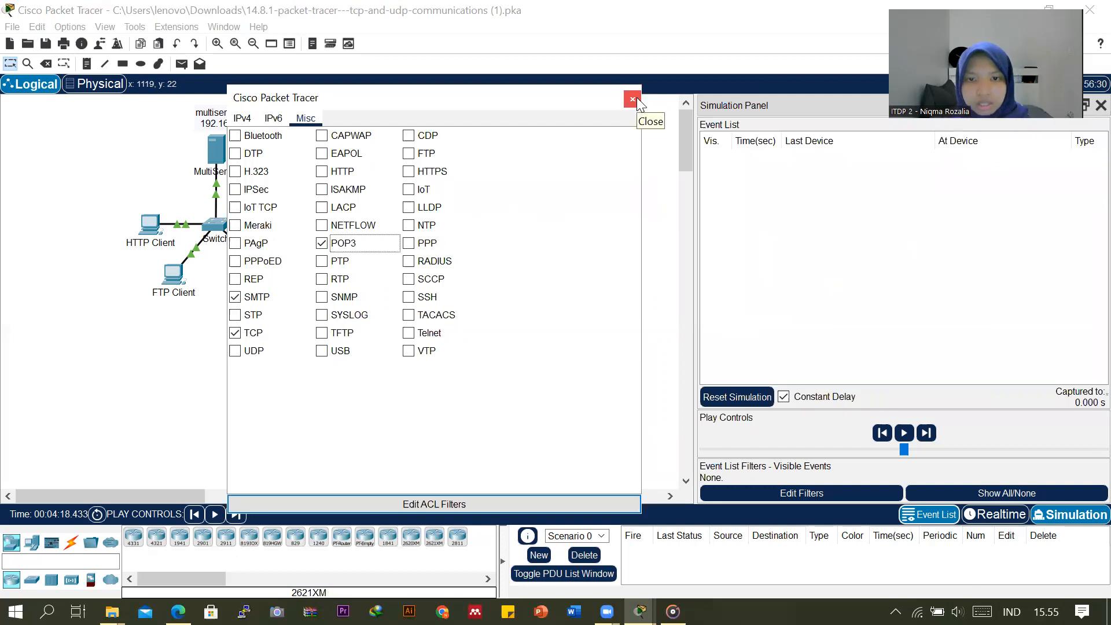
{"action": "left_click", "coordinate": [637, 98]}
Step: Check the next Step 4 instruction and open the first PDU envelope at the E-Mail Client
{"action": "mouse_move", "coordinate": [641, 612]}
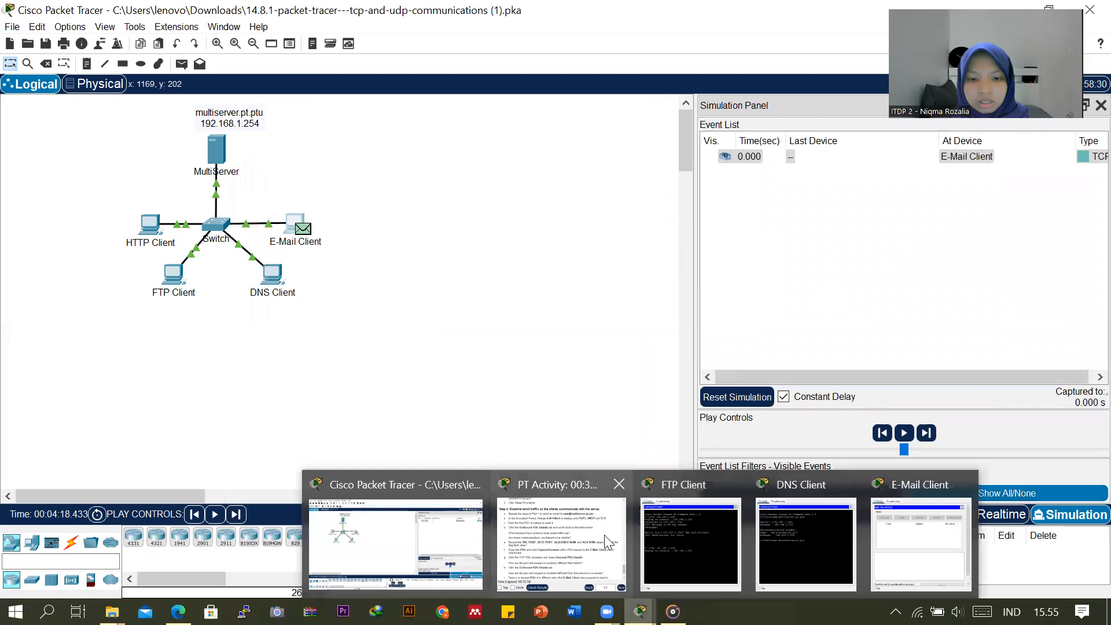
{"action": "left_click", "coordinate": [608, 542]}
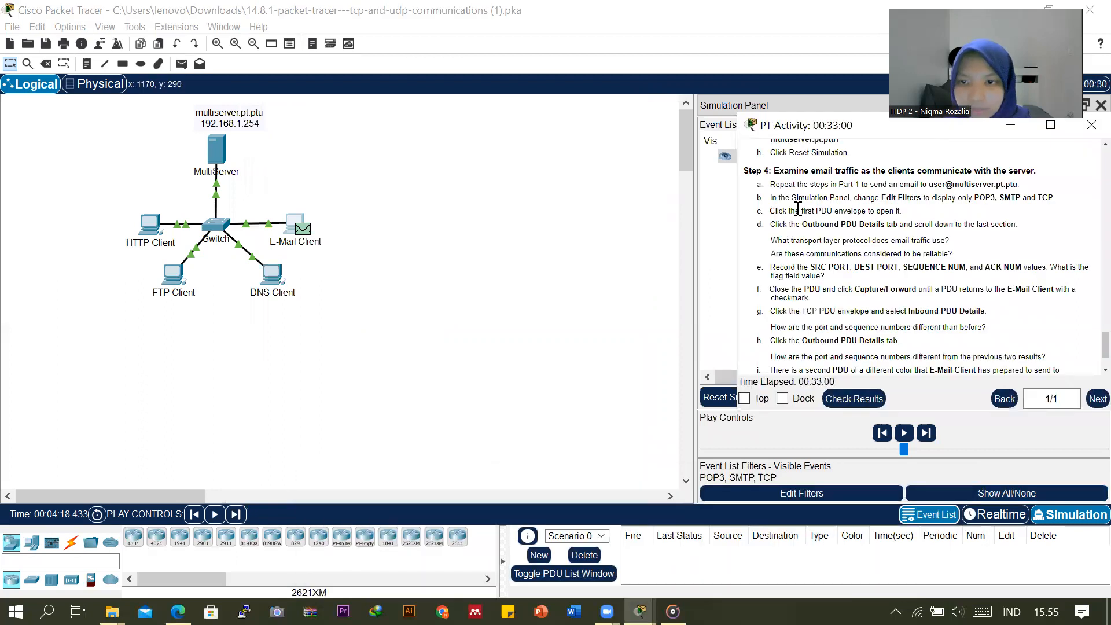
{"action": "left_click", "coordinate": [307, 230]}
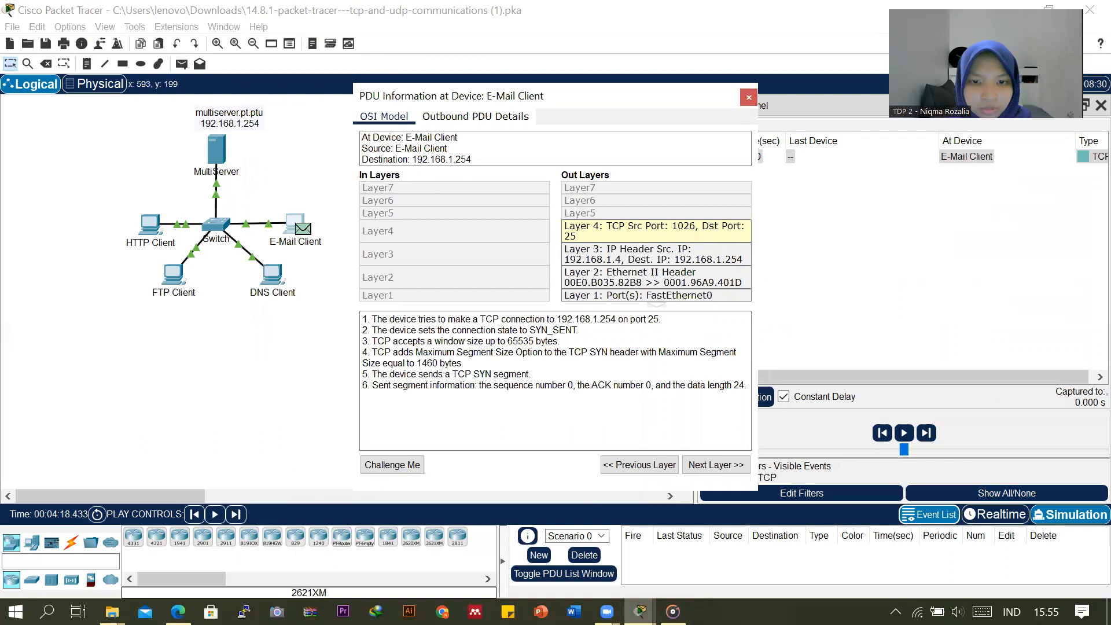
Step: Check the Step 4 instructions, examine the TCP section of the first email PDU's outbound details, and highlight the question about email's transport layer protocol
{"action": "mouse_move", "coordinate": [640, 612]}
{"action": "left_click", "coordinate": [599, 545]}
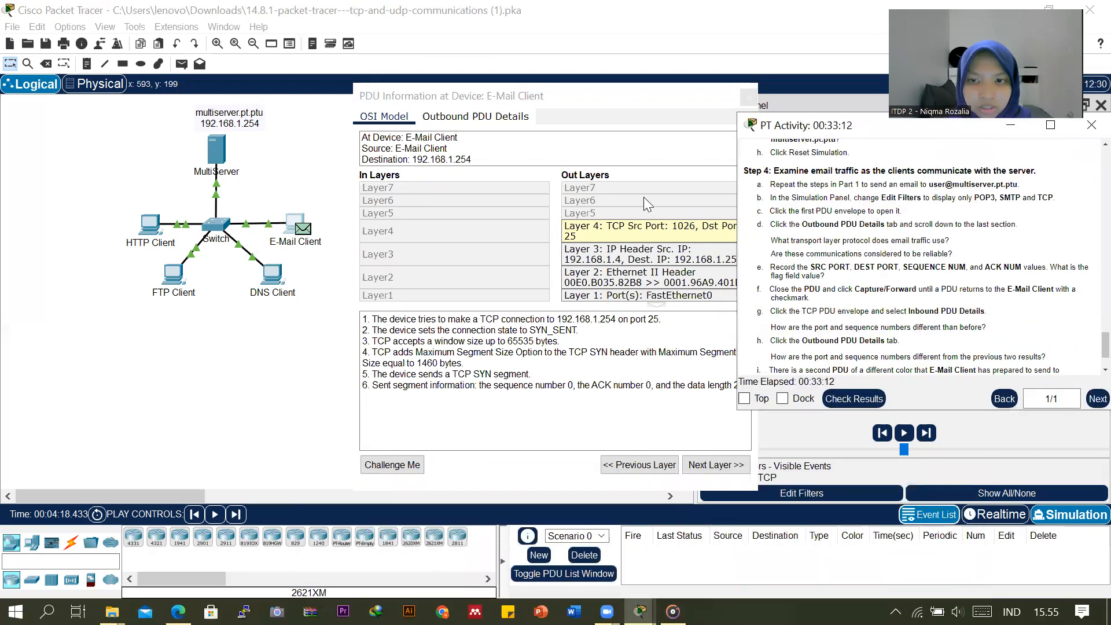
{"action": "left_click", "coordinate": [502, 123]}
{"action": "scroll", "coordinate": [579, 289], "scroll_direction": "down", "scroll_amount": 8}
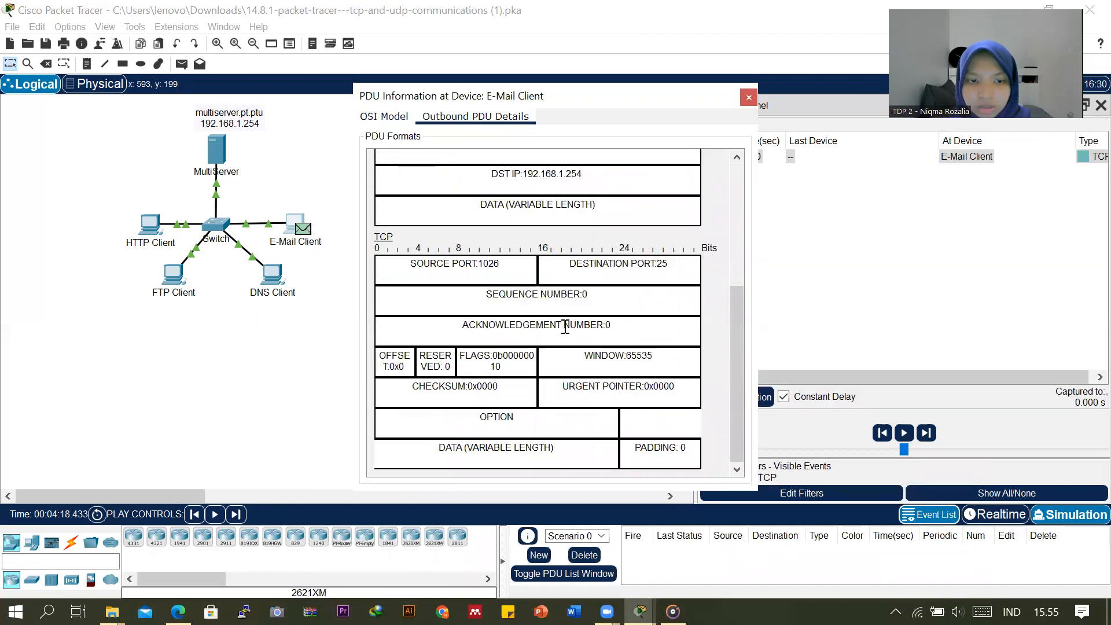
{"action": "mouse_move", "coordinate": [641, 612]}
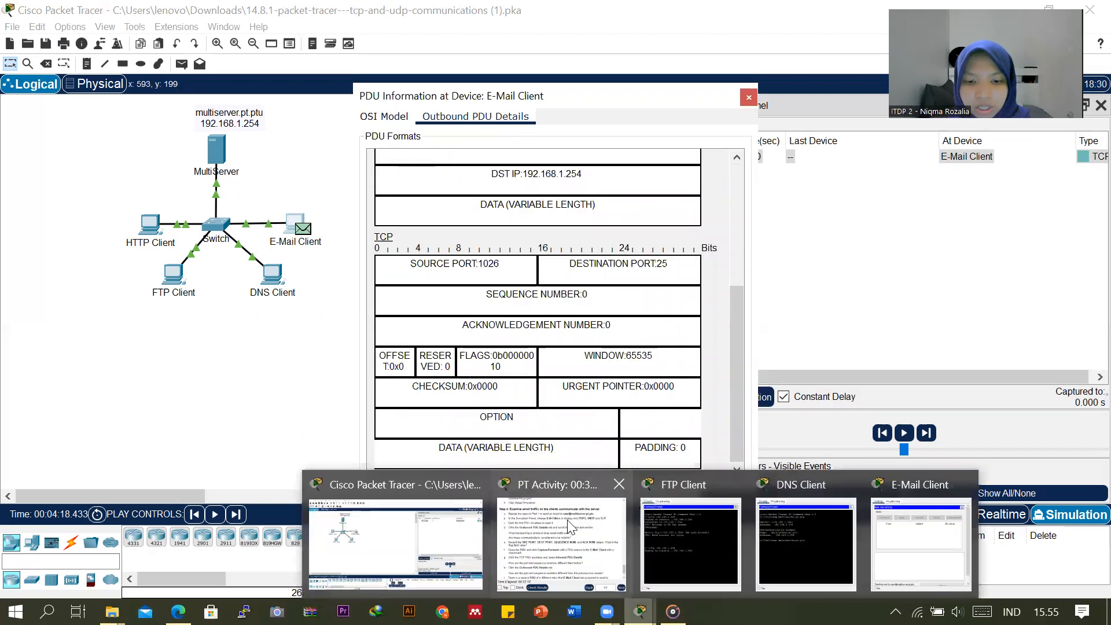
{"action": "left_click", "coordinate": [561, 532]}
{"action": "left_click_drag", "start_coordinate": [772, 240], "coordinate": [953, 250]}
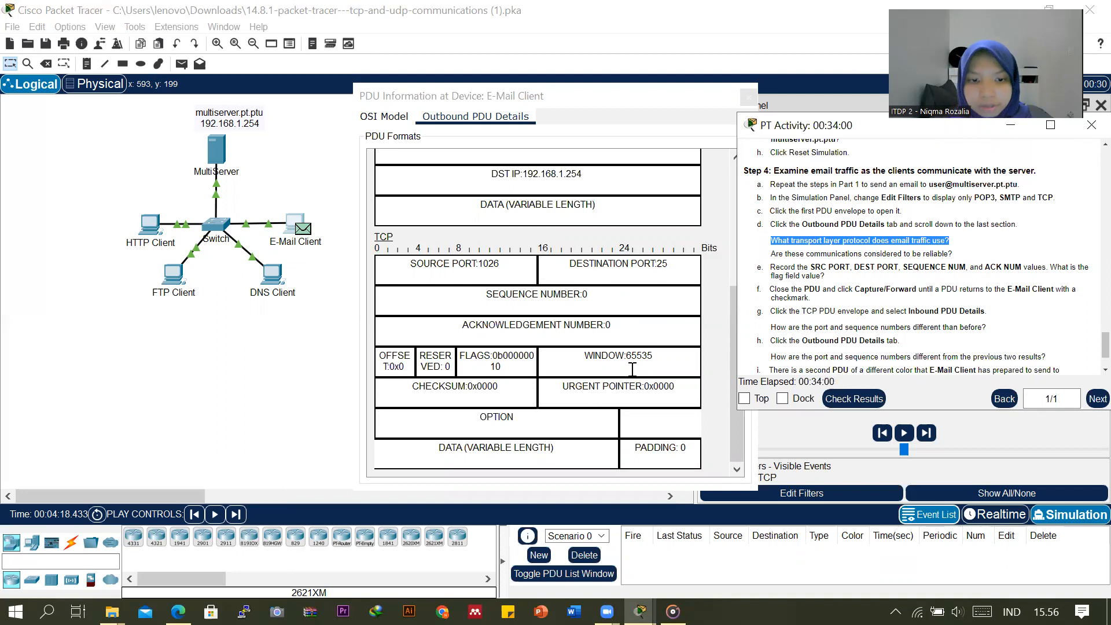
Step: Look back through the activity instructions to the TCP flag table in Part 2 Step 1, and return to the Step 4 questions
{"action": "scroll", "coordinate": [893, 325], "scroll_direction": "up", "scroll_amount": 2}
{"action": "scroll", "coordinate": [894, 324], "scroll_direction": "up", "scroll_amount": 1}
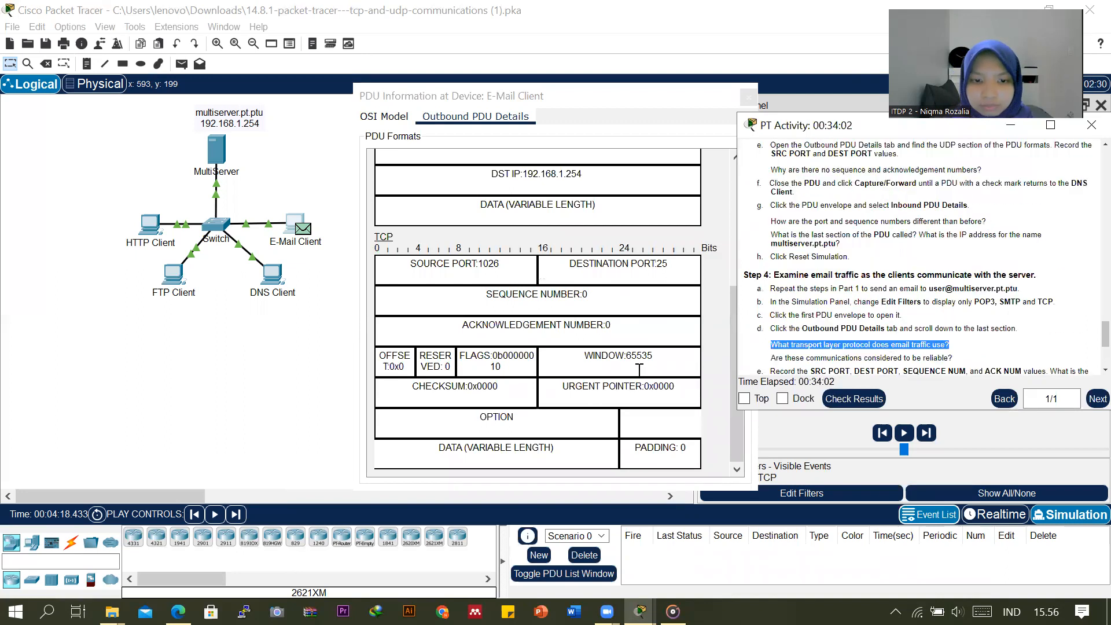
{"action": "scroll", "coordinate": [868, 344], "scroll_direction": "up", "scroll_amount": 15}
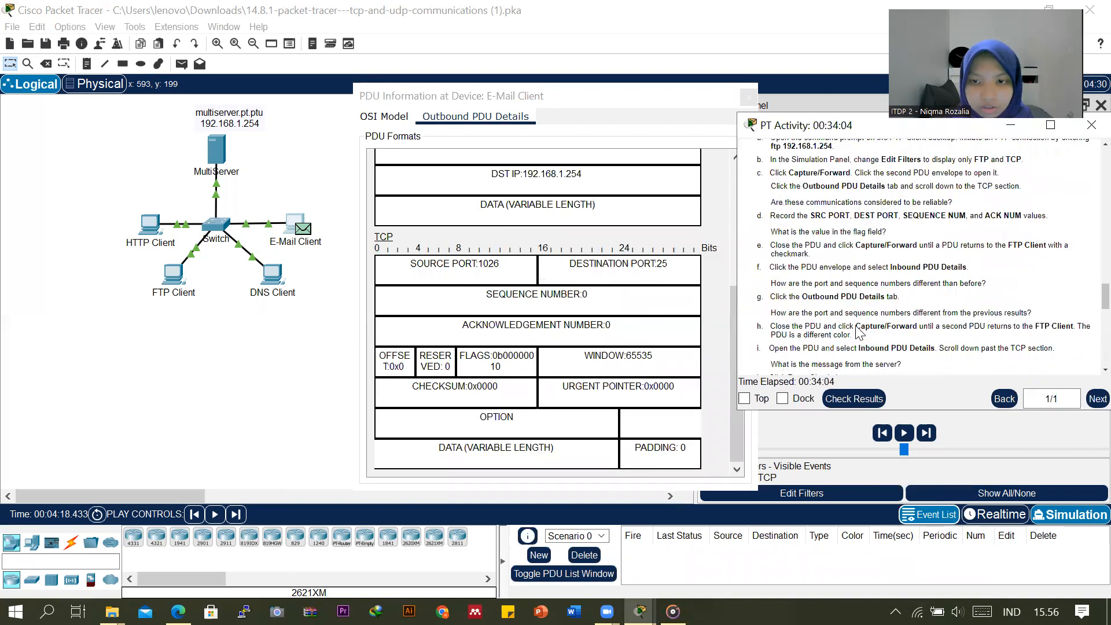
{"action": "scroll", "coordinate": [849, 324], "scroll_direction": "up", "scroll_amount": 12}
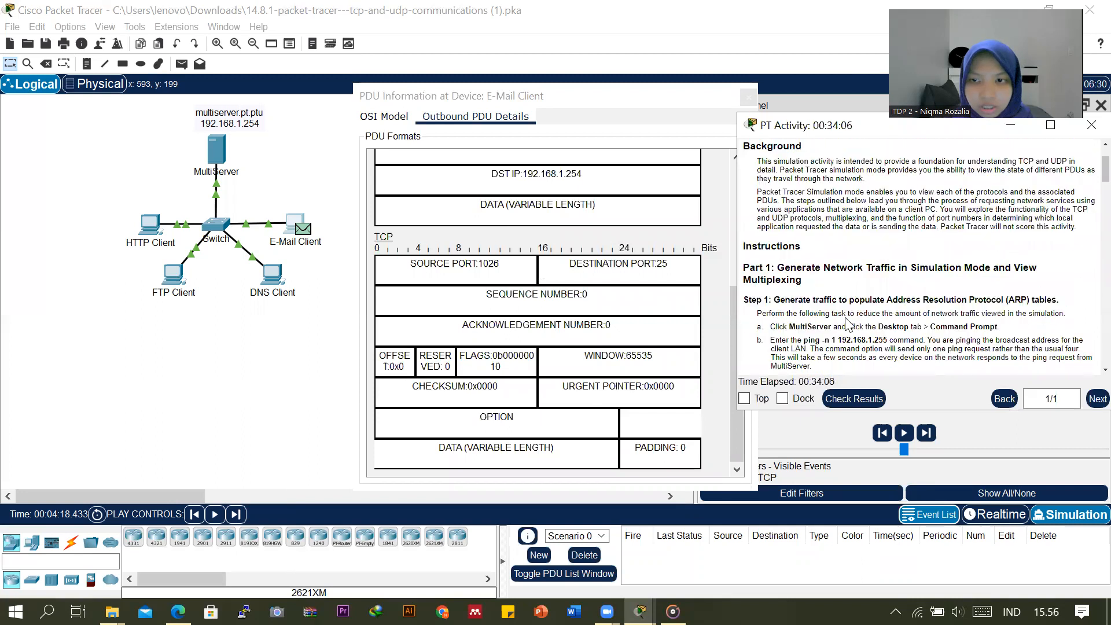
{"action": "scroll", "coordinate": [863, 328], "scroll_direction": "down", "scroll_amount": 5}
{"action": "scroll", "coordinate": [863, 324], "scroll_direction": "down", "scroll_amount": 10}
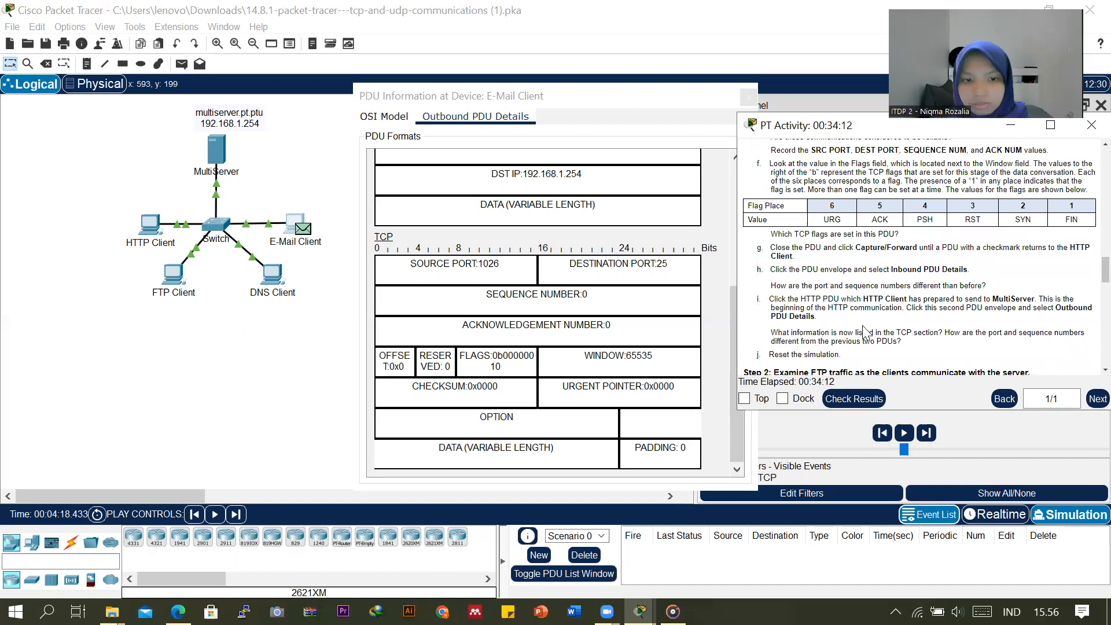
{"action": "scroll", "coordinate": [866, 332], "scroll_direction": "down", "scroll_amount": 10}
{"action": "scroll", "coordinate": [866, 332], "scroll_direction": "down", "scroll_amount": 2}
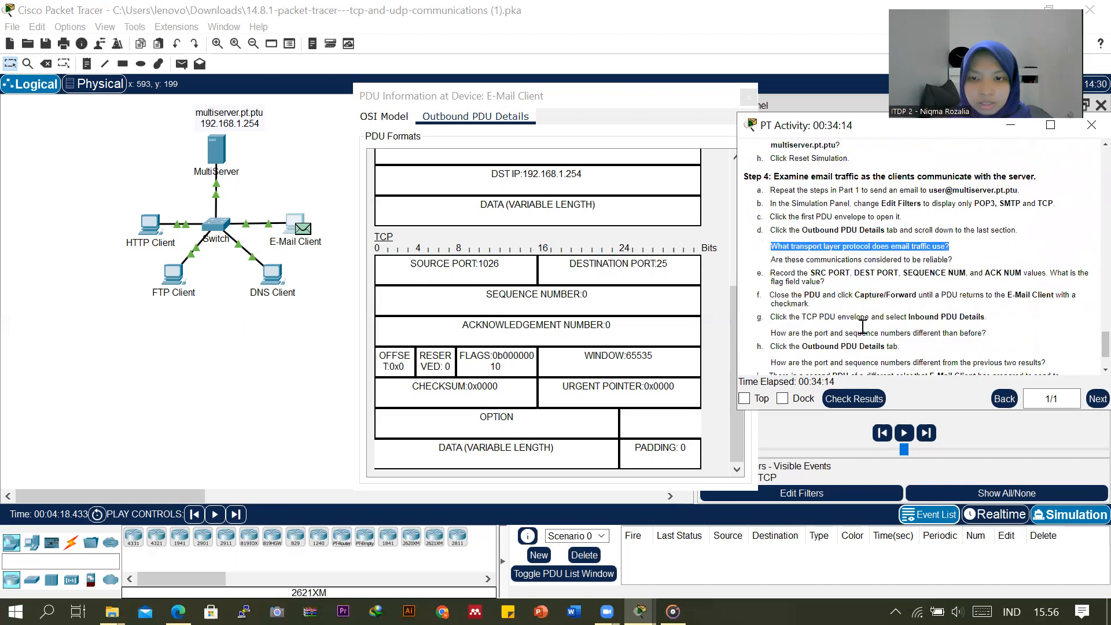
{"action": "scroll", "coordinate": [842, 316], "scroll_direction": "down", "scroll_amount": 1}
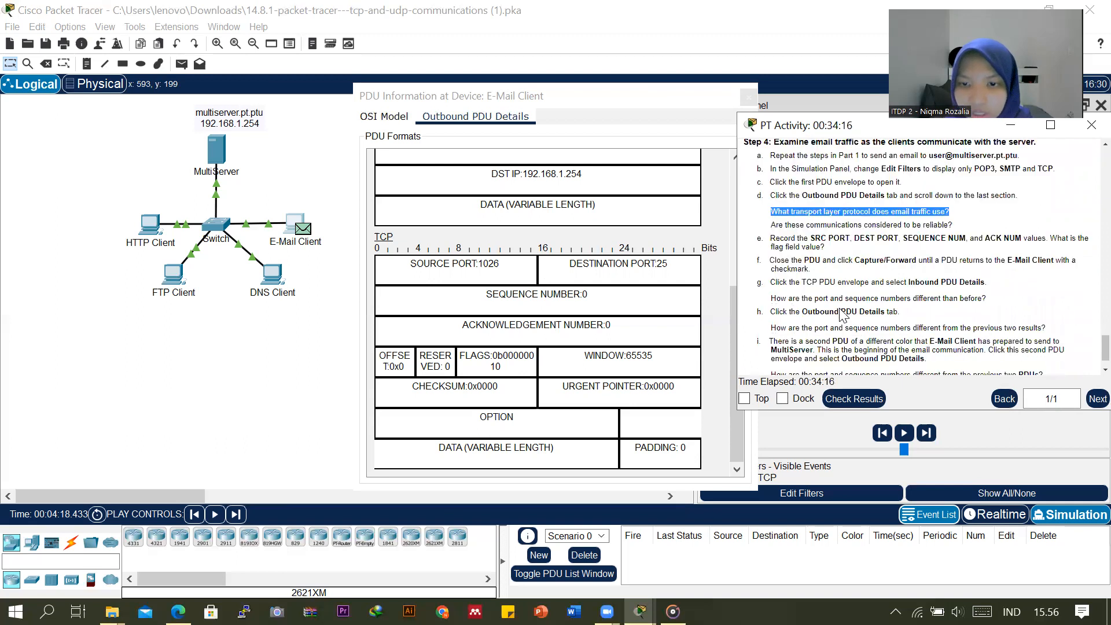
Step: Close the PDU details and capture the simulation forward until a PDU with a checkmark returns to the E-Mail Client
{"action": "left_click", "coordinate": [749, 98]}
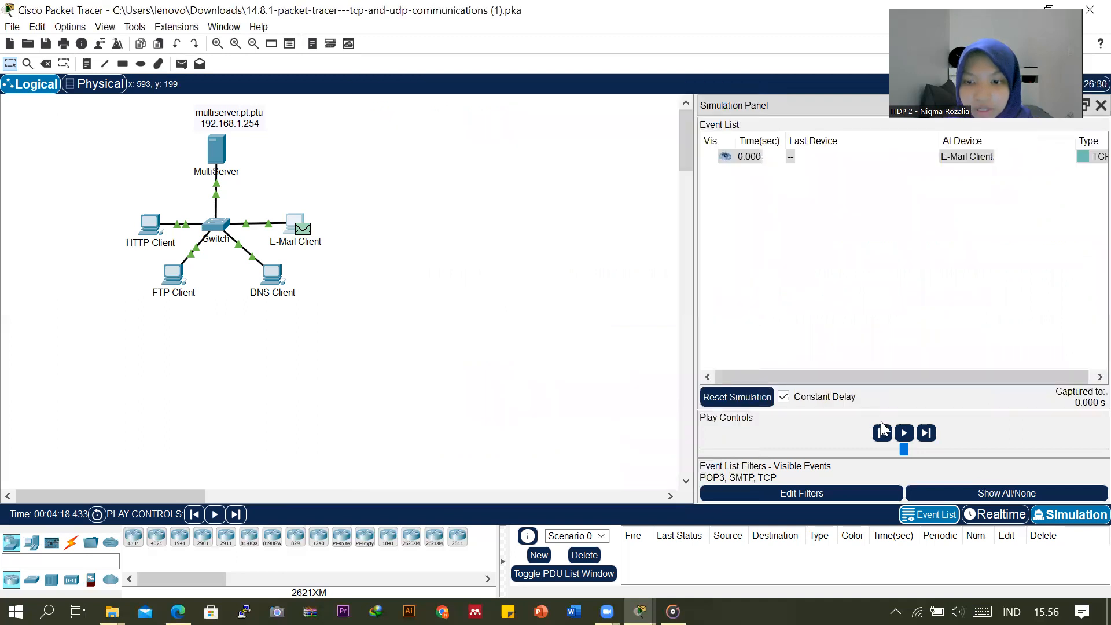
{"action": "left_click", "coordinate": [928, 434]}
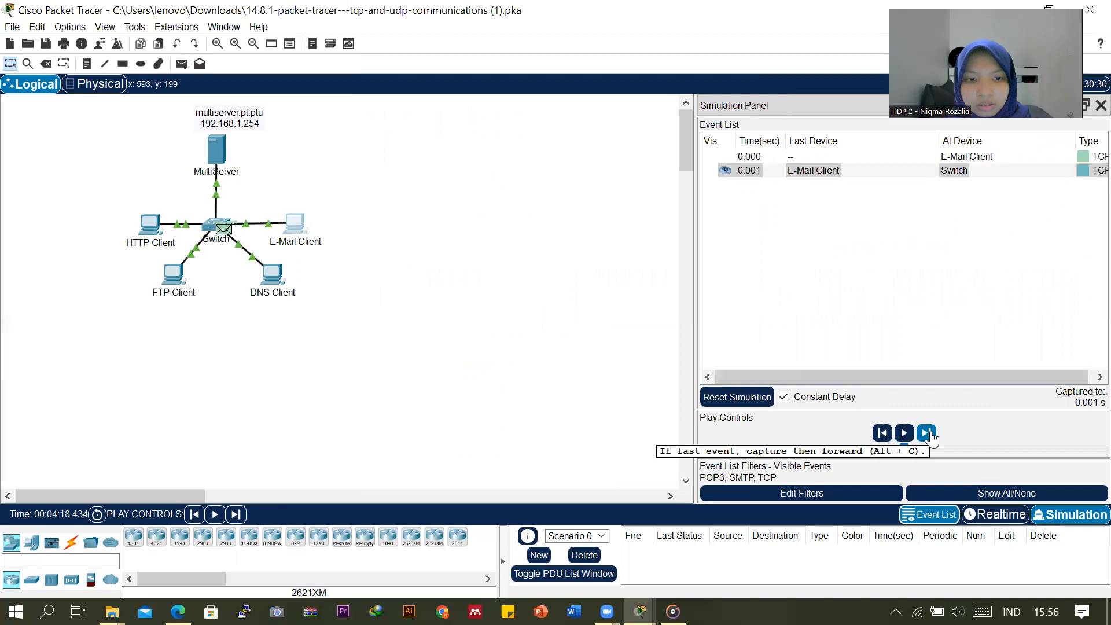
{"action": "left_click", "coordinate": [928, 434]}
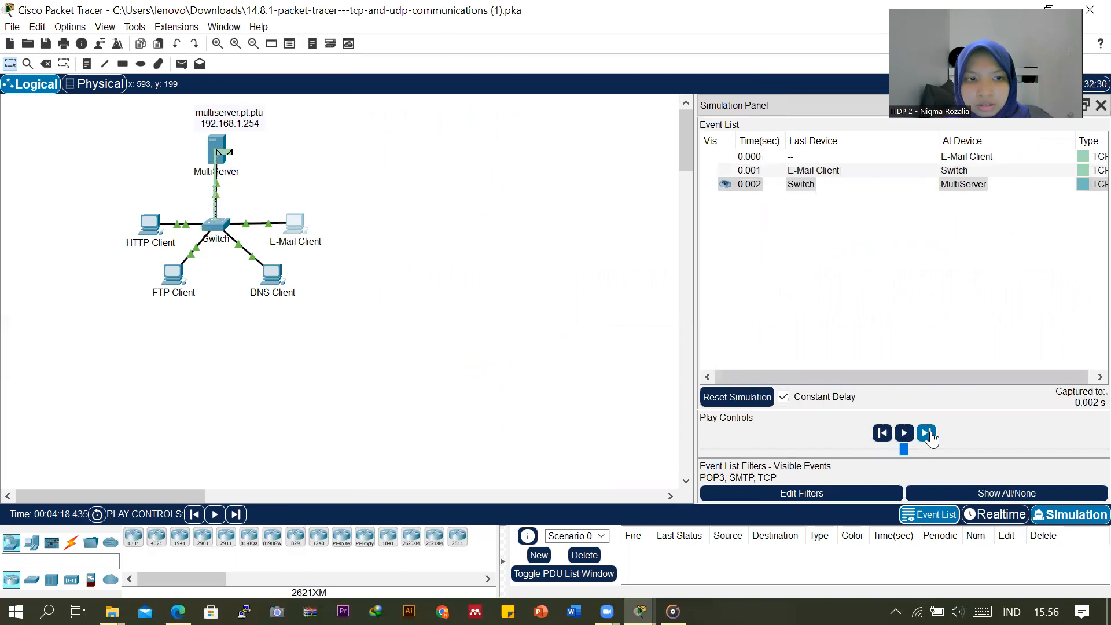
{"action": "left_click", "coordinate": [928, 434]}
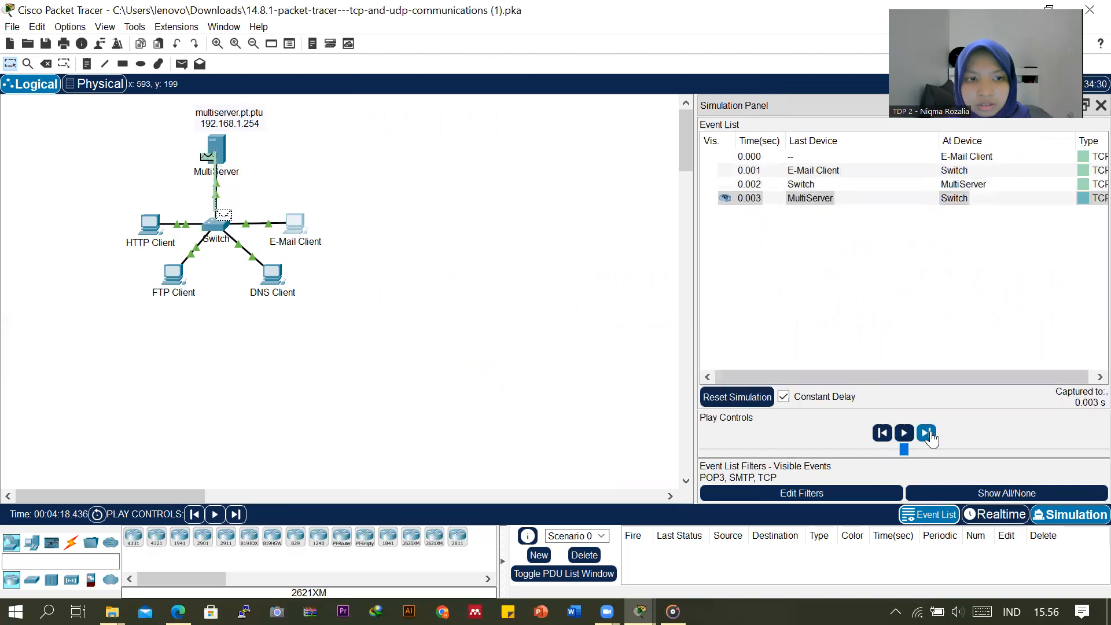
{"action": "left_click", "coordinate": [928, 434]}
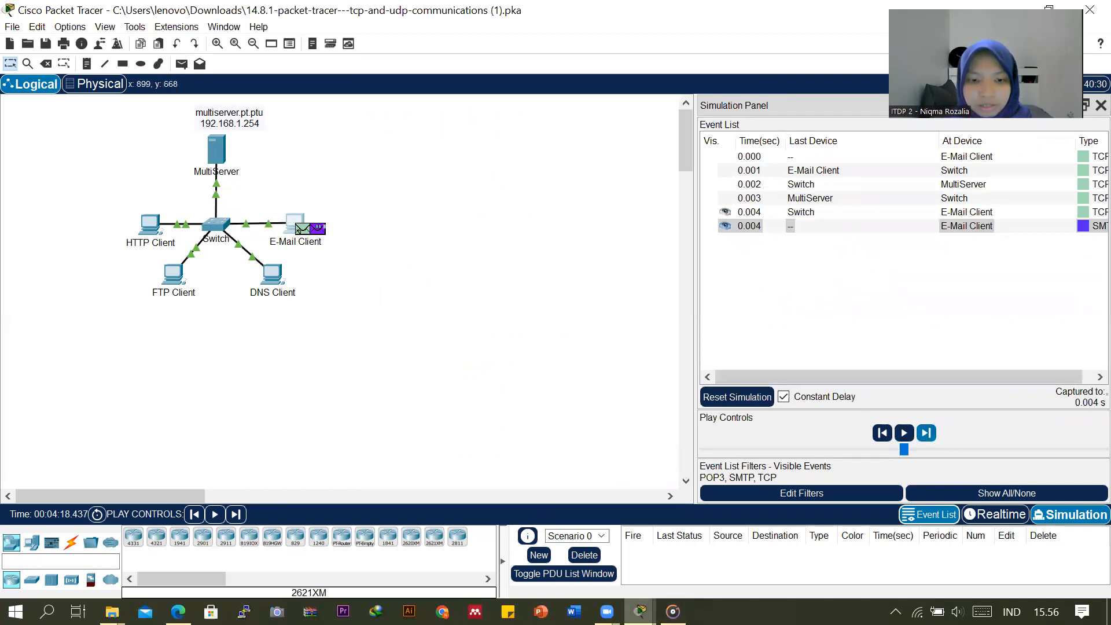
Step: Consult Step 4 instruction g, open the returned TCP envelope at the E-Mail Client, and examine the TCP section of its inbound details
{"action": "mouse_move", "coordinate": [640, 611]}
{"action": "left_click", "coordinate": [558, 551]}
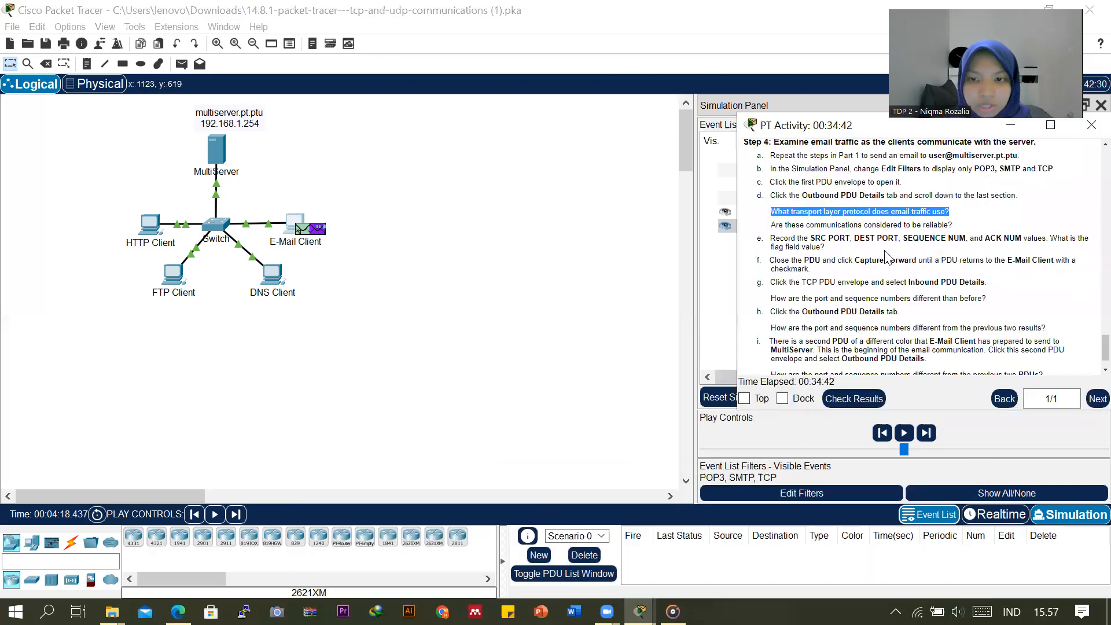
{"action": "scroll", "coordinate": [843, 283], "scroll_direction": "down", "scroll_amount": 1}
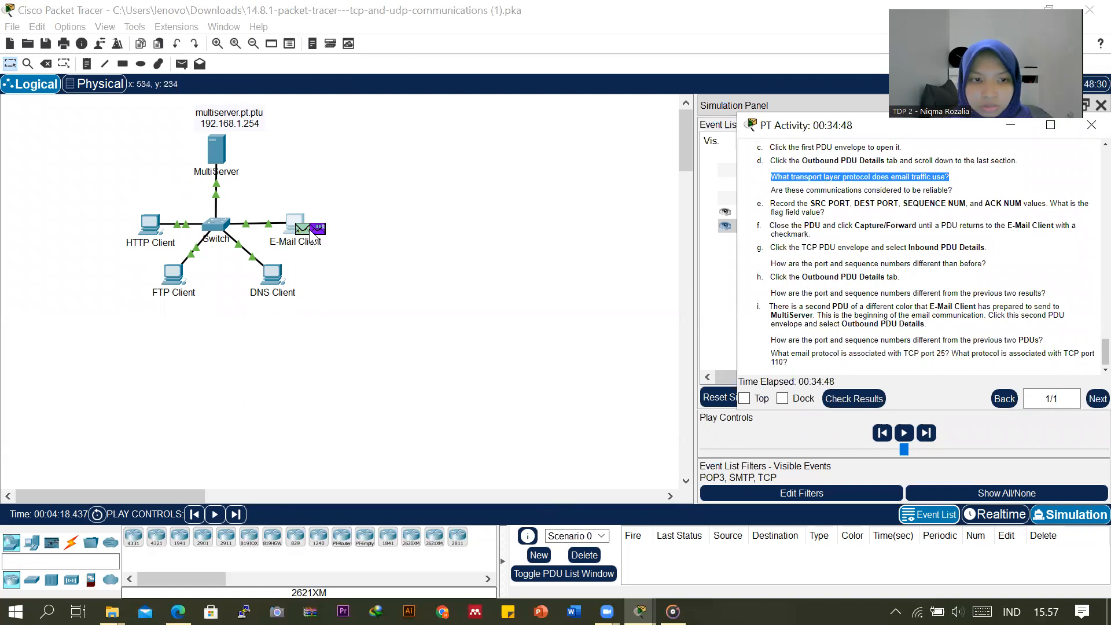
{"action": "left_click", "coordinate": [303, 229]}
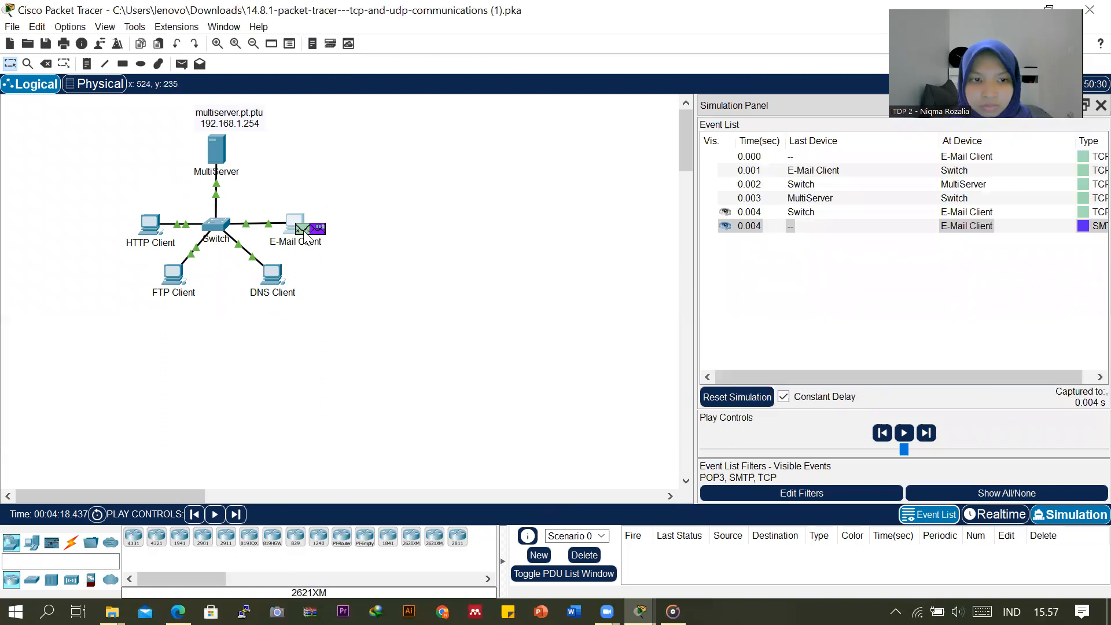
{"action": "mouse_move", "coordinate": [640, 612]}
{"action": "left_click", "coordinate": [565, 533]}
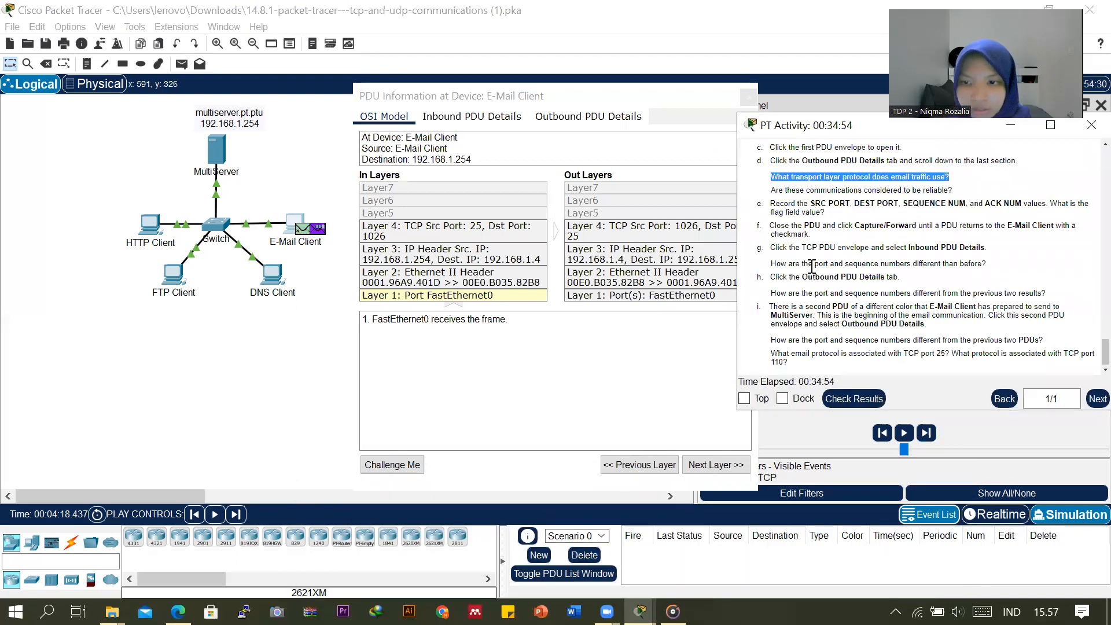
{"action": "left_click", "coordinate": [472, 118]}
{"action": "scroll", "coordinate": [526, 354], "scroll_direction": "down", "scroll_amount": 5}
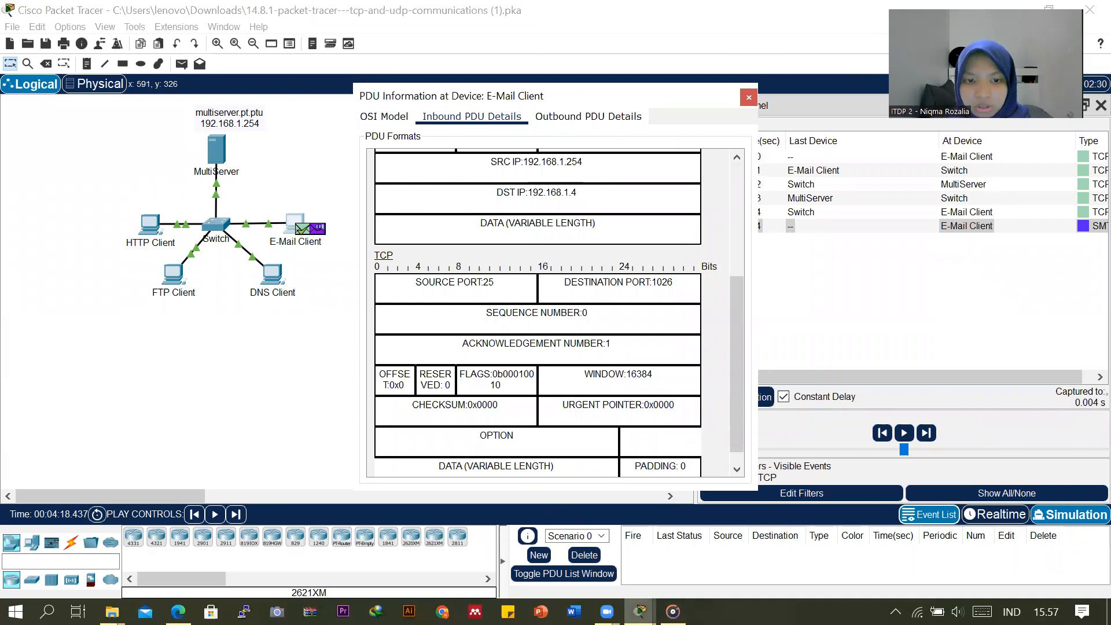
Step: Check Step 4 instruction h and compare the port and sequence numbers in the PDU's outbound and inbound details
{"action": "mouse_move", "coordinate": [640, 612]}
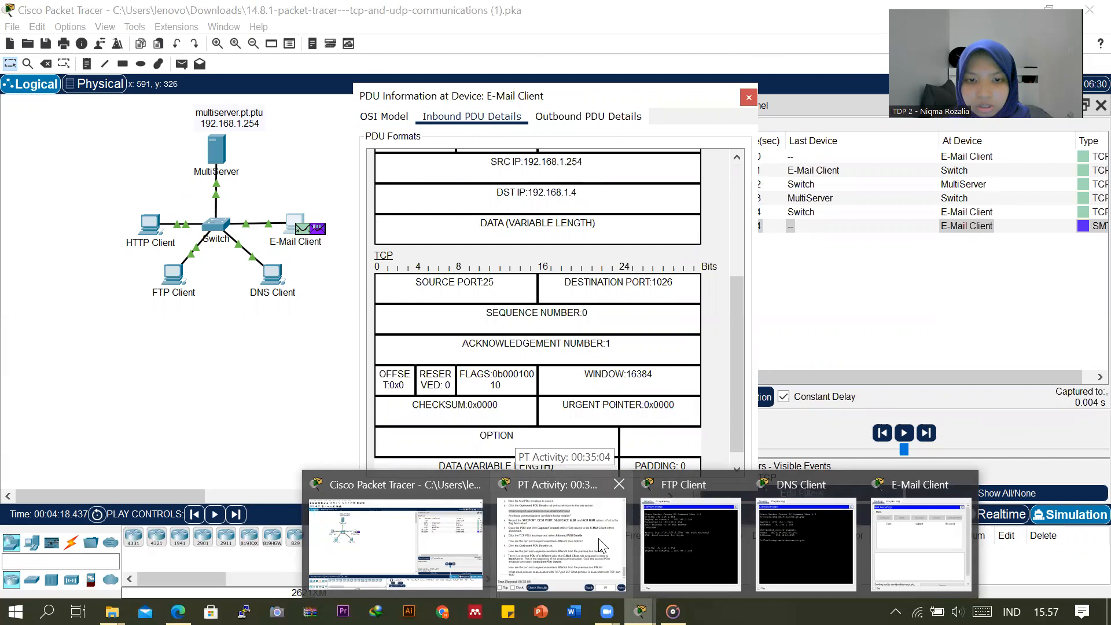
{"action": "left_click", "coordinate": [602, 545]}
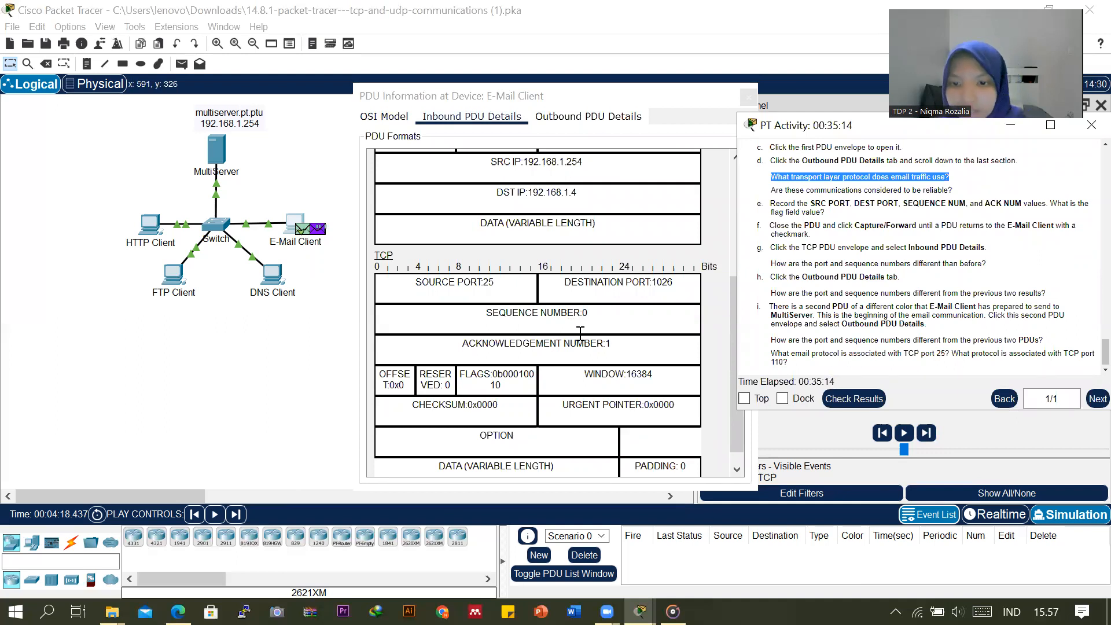
{"action": "left_click", "coordinate": [592, 119]}
{"action": "scroll", "coordinate": [516, 346], "scroll_direction": "down", "scroll_amount": 10}
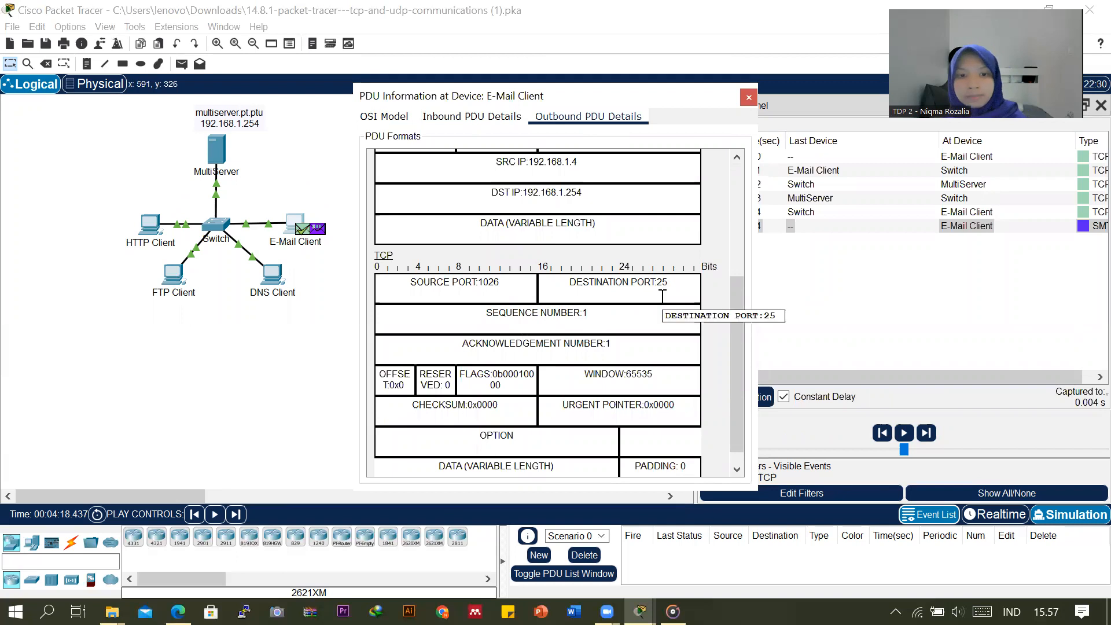
{"action": "left_click", "coordinate": [504, 116]}
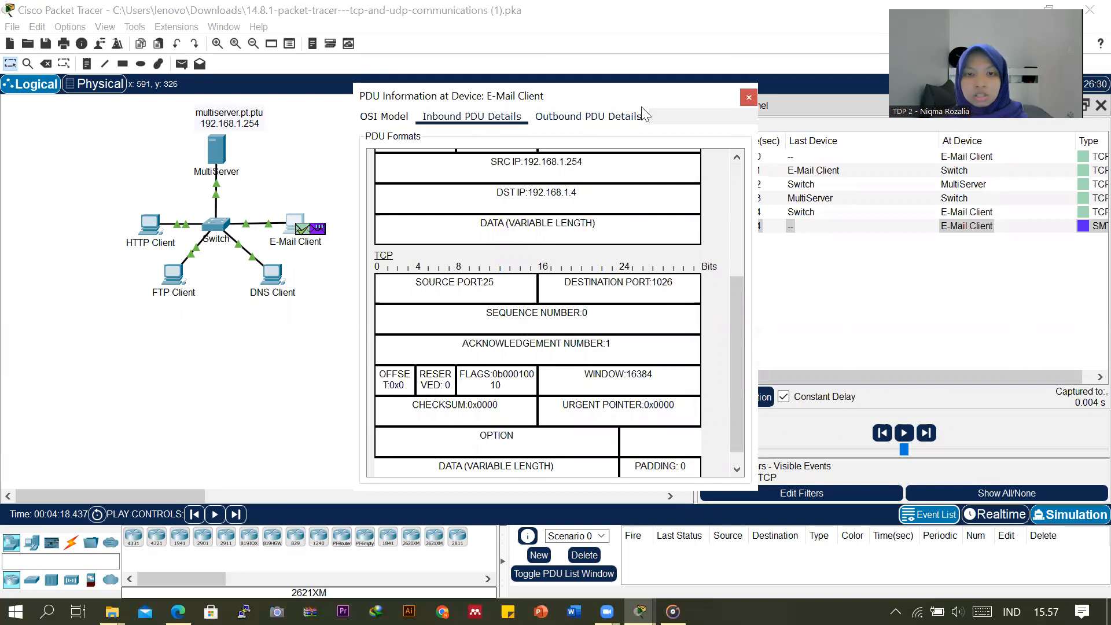
{"action": "left_click", "coordinate": [640, 116]}
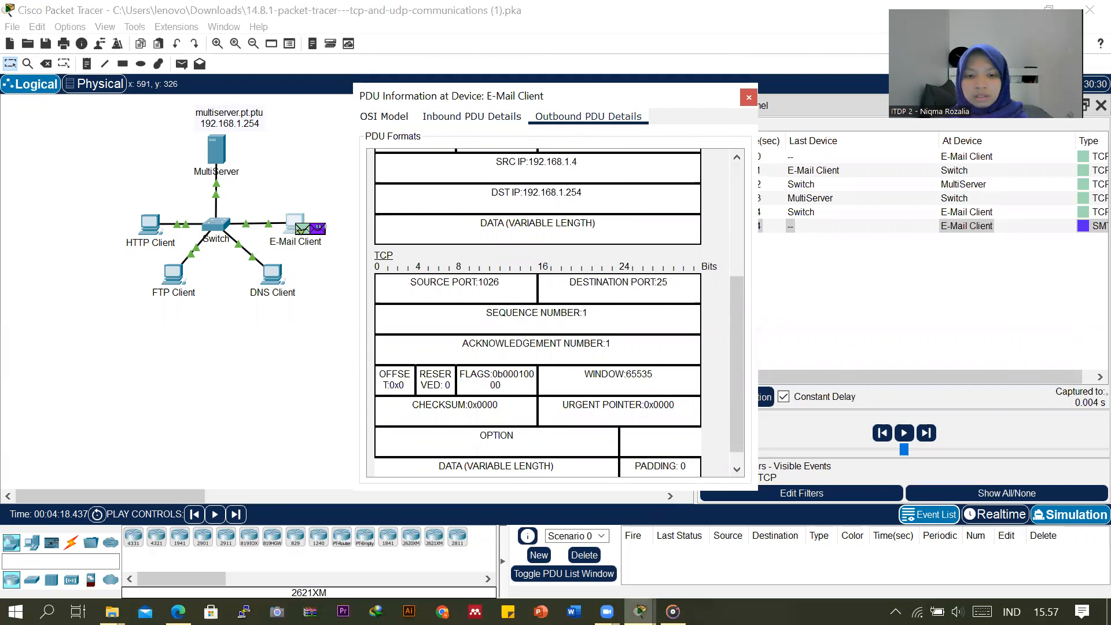
Step: Read Step 4 instruction i, close the TCP PDU, and open the differently colored SMTP envelope at the E-Mail Client
{"action": "mouse_move", "coordinate": [640, 612]}
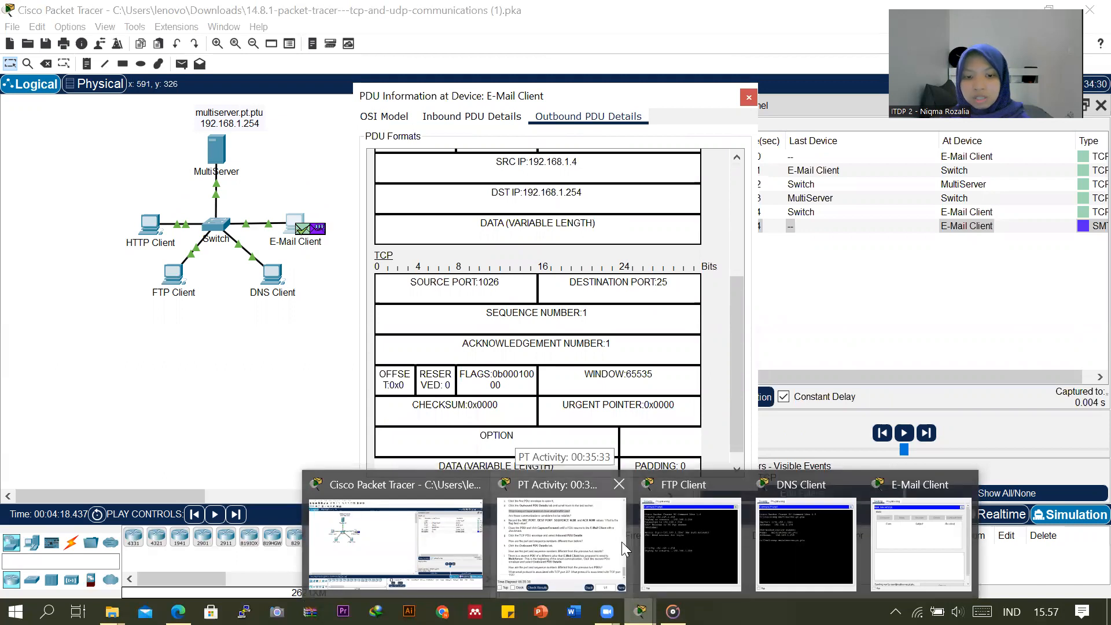
{"action": "left_click", "coordinate": [587, 546]}
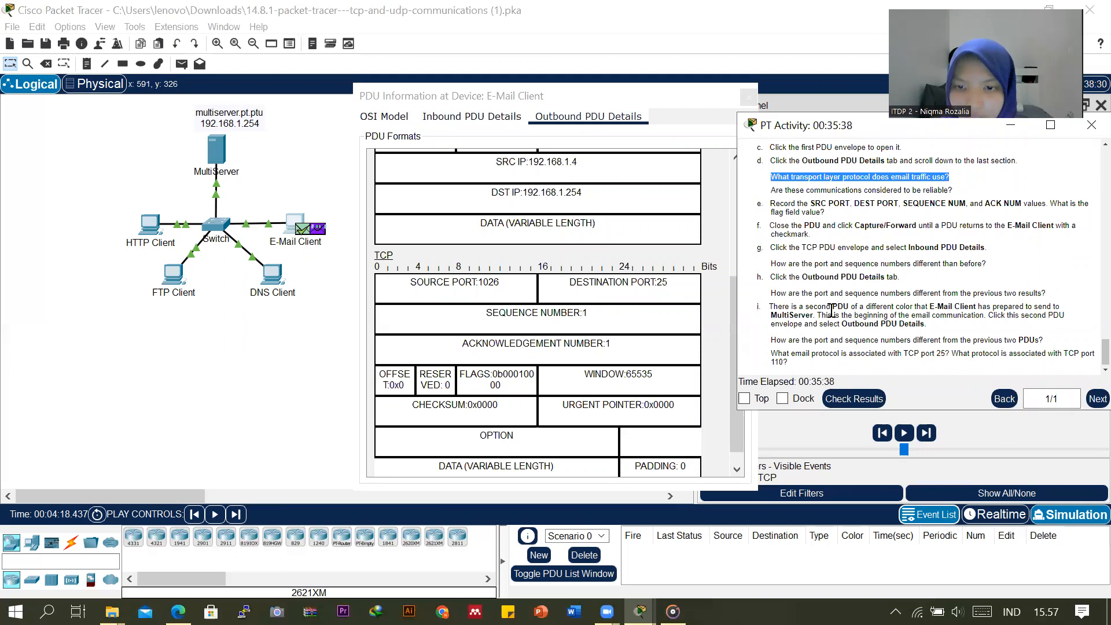
{"action": "scroll", "coordinate": [830, 311], "scroll_direction": "down", "scroll_amount": 1}
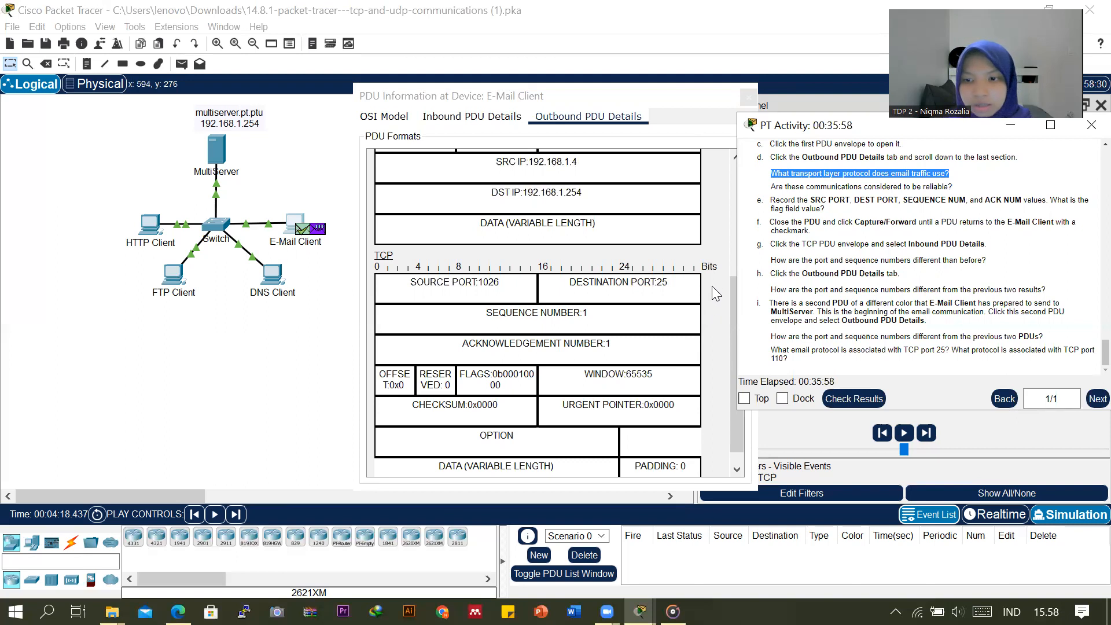
{"action": "left_click", "coordinate": [749, 97]}
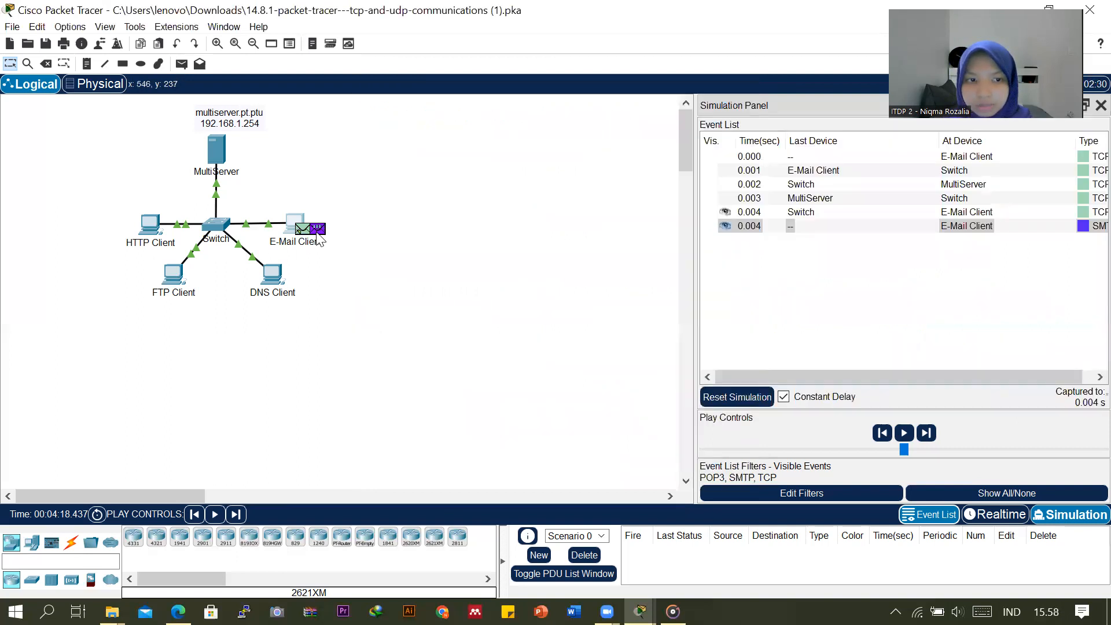
{"action": "left_click", "coordinate": [317, 230]}
Step: Recheck the instruction for the second PDU and examine the TCP and SMTP data sections in its outbound details
{"action": "mouse_move", "coordinate": [640, 612]}
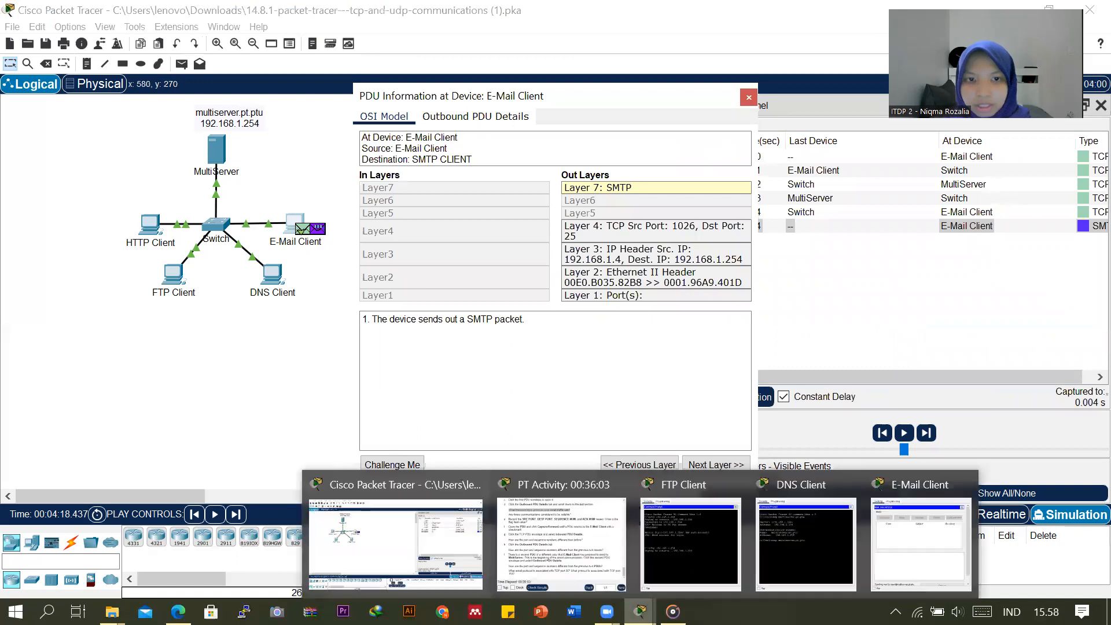
{"action": "left_click", "coordinate": [557, 564]}
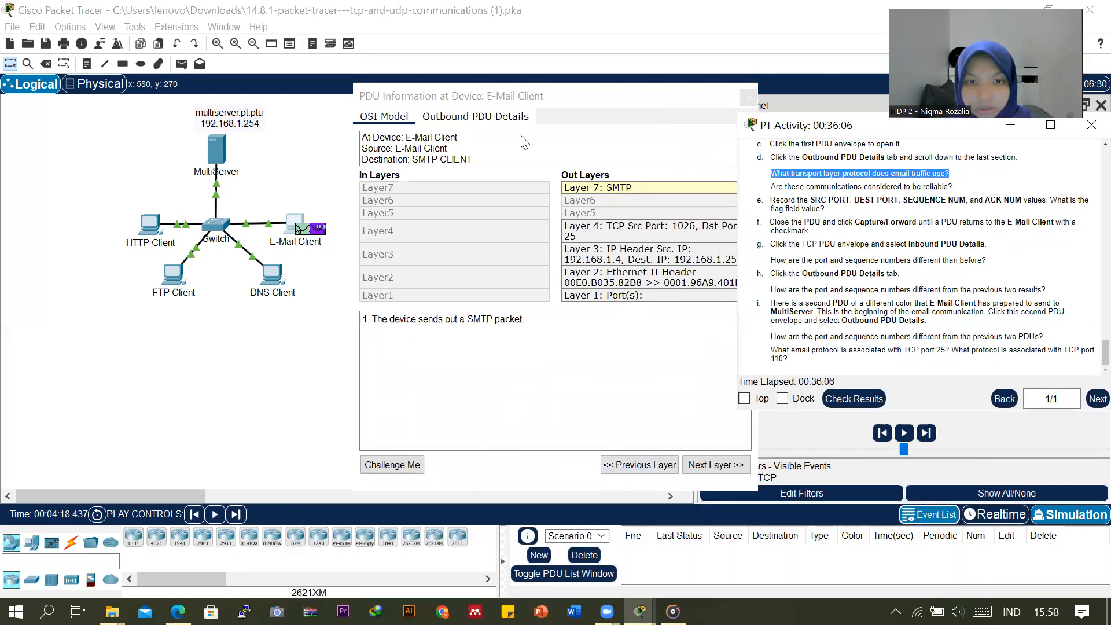
{"action": "left_click", "coordinate": [510, 121]}
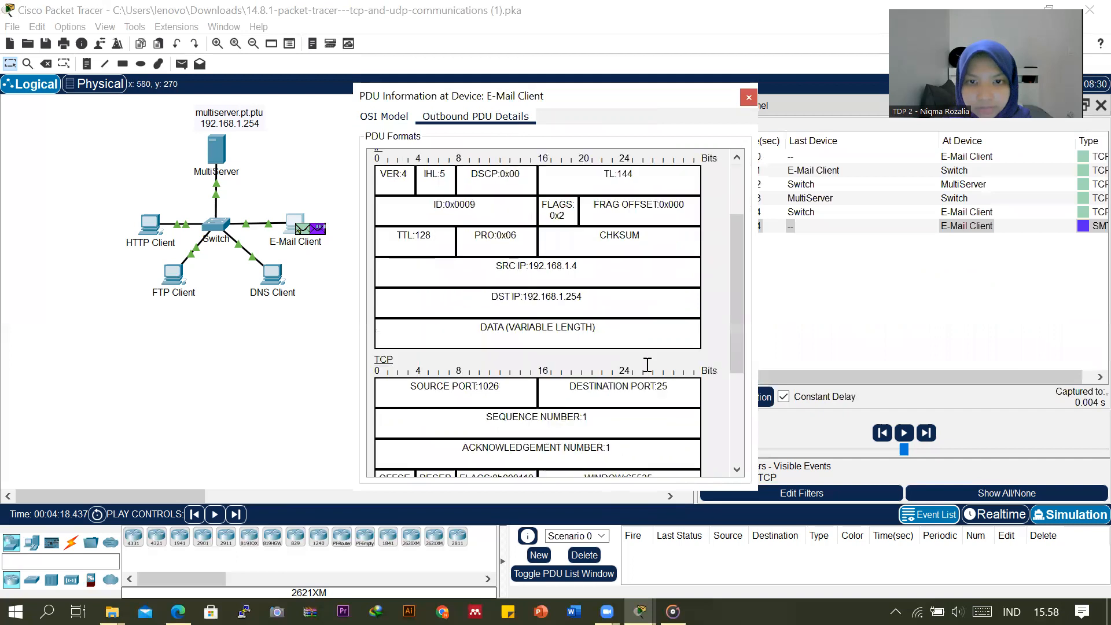
{"action": "scroll", "coordinate": [648, 364], "scroll_direction": "down", "scroll_amount": 4}
{"action": "scroll", "coordinate": [637, 440], "scroll_direction": "down", "scroll_amount": 1}
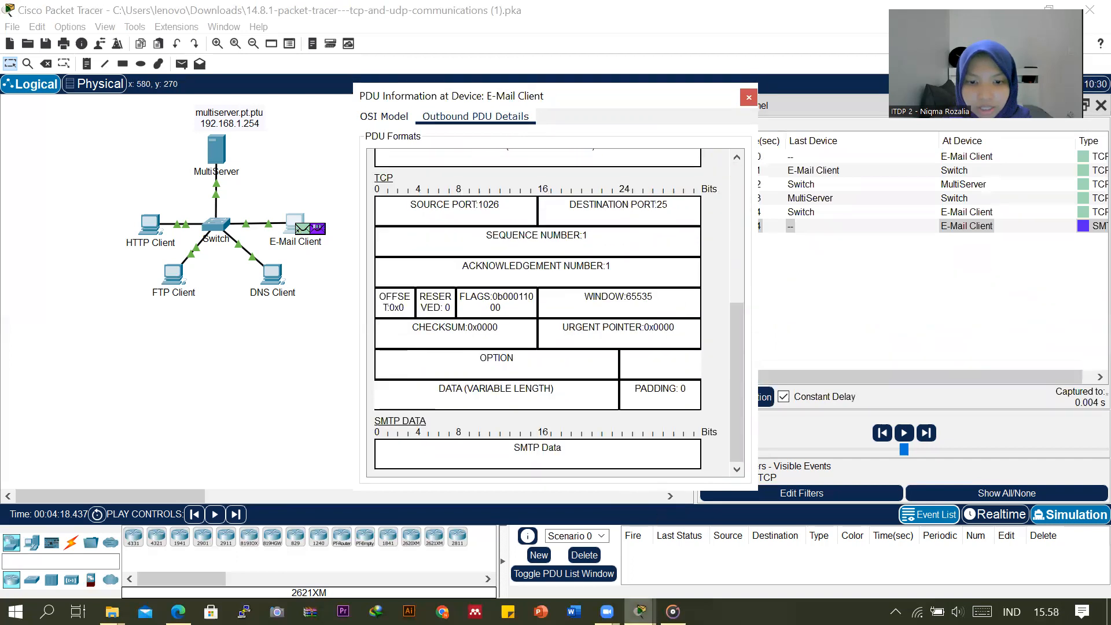
Step: Review the final Step 4 questions on port numbers and email protocols, and return to the beginning of the activity instructions
{"action": "mouse_move", "coordinate": [639, 612]}
{"action": "left_click", "coordinate": [557, 556]}
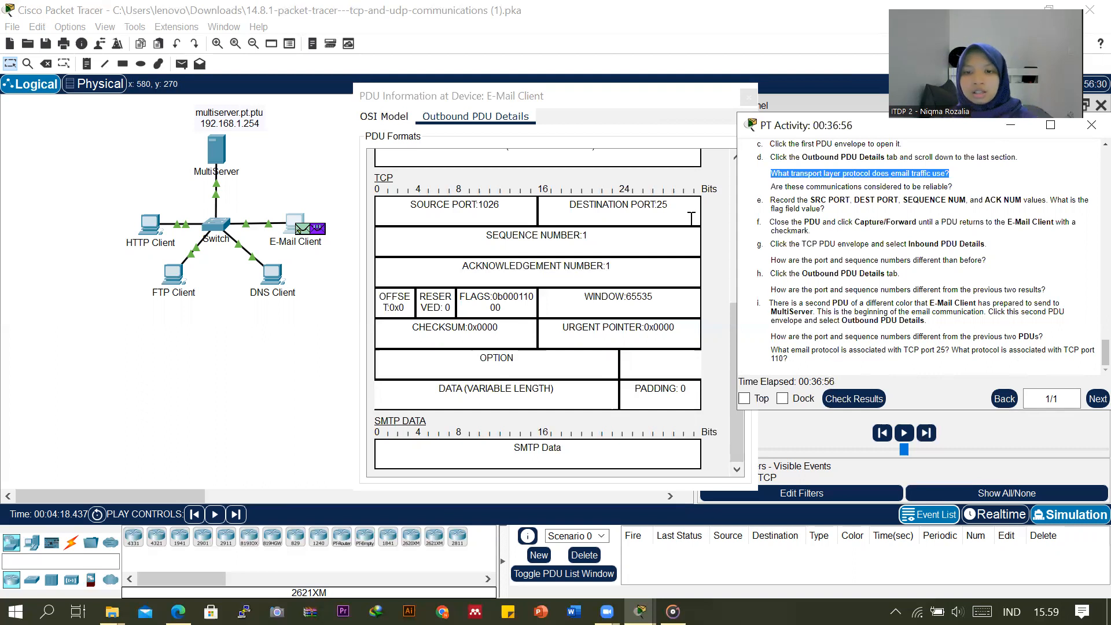
{"action": "left_click_drag", "start_coordinate": [1104, 351], "coordinate": [1086, 129]}
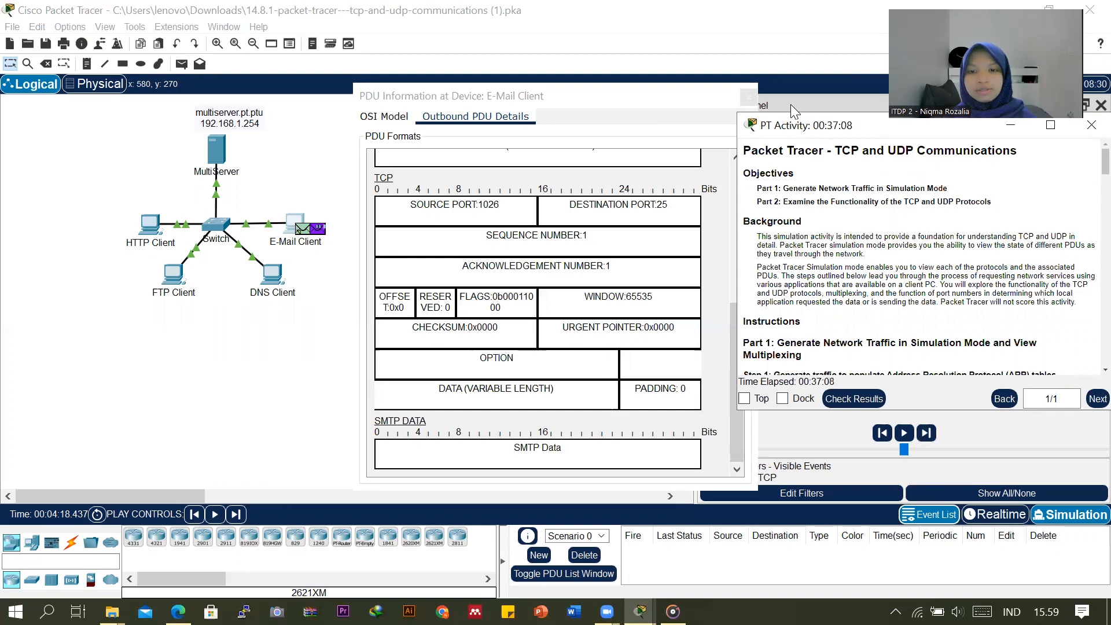
{"action": "left_click", "coordinate": [760, 84]}
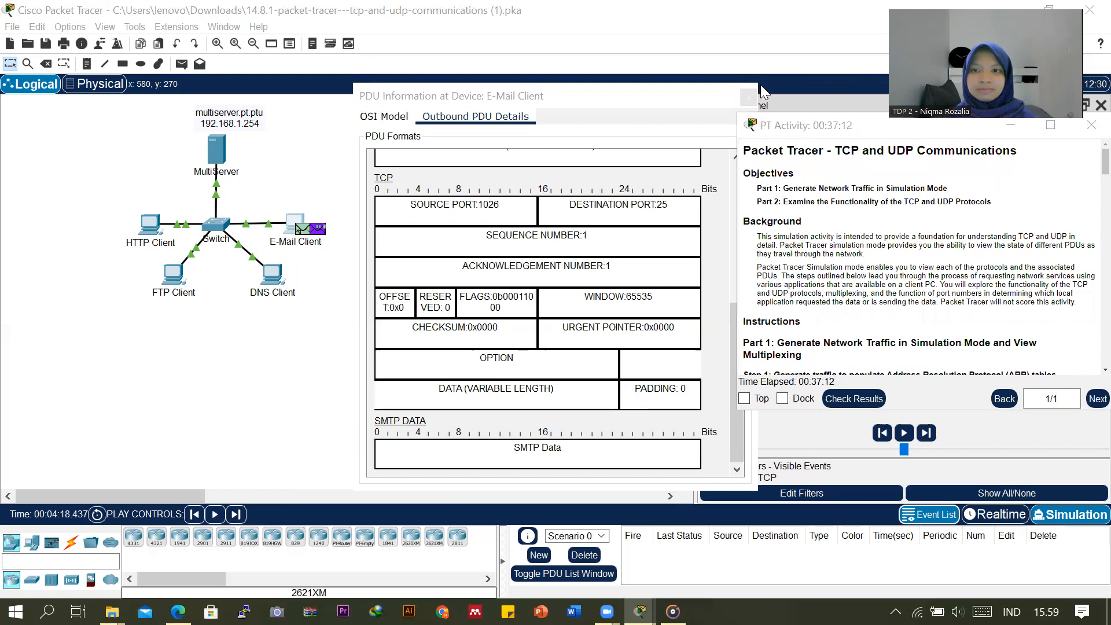